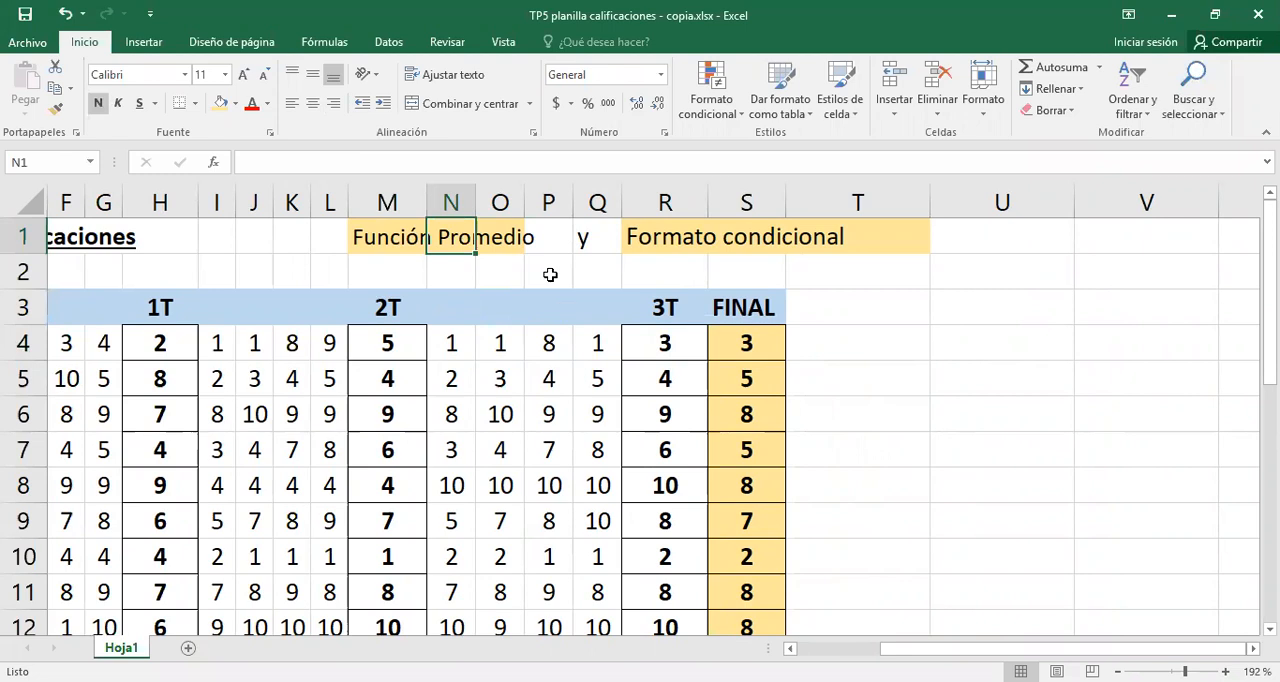
- Zoom the sheet to fit the range L1:U7 and bring the empty column T beside FINAL into view
left_click(831, 309)
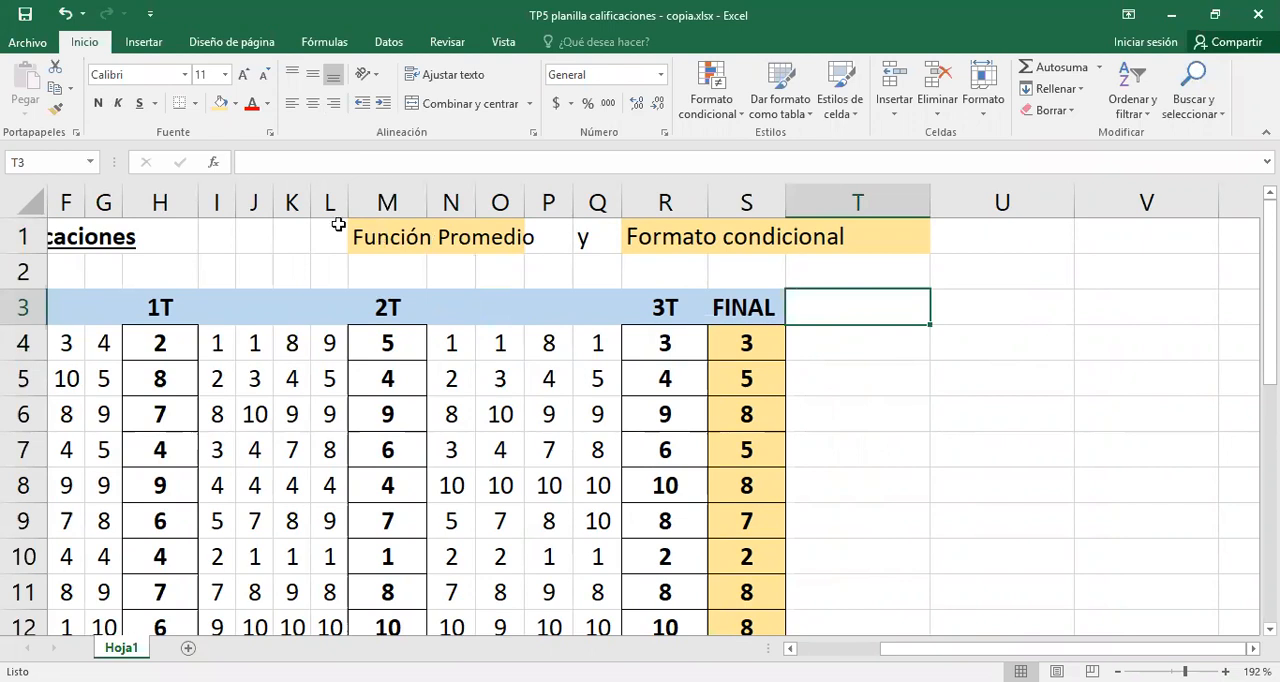
left_click_drag(953, 431, 1002, 450)
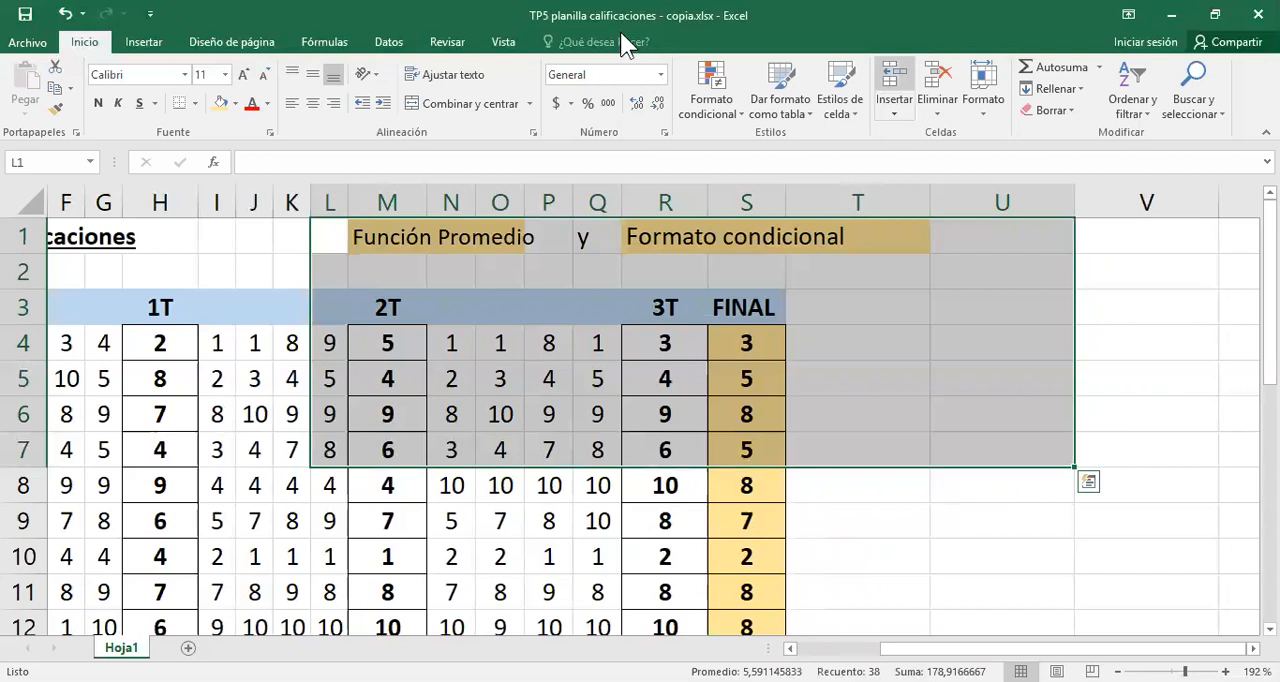
left_click(502, 41)
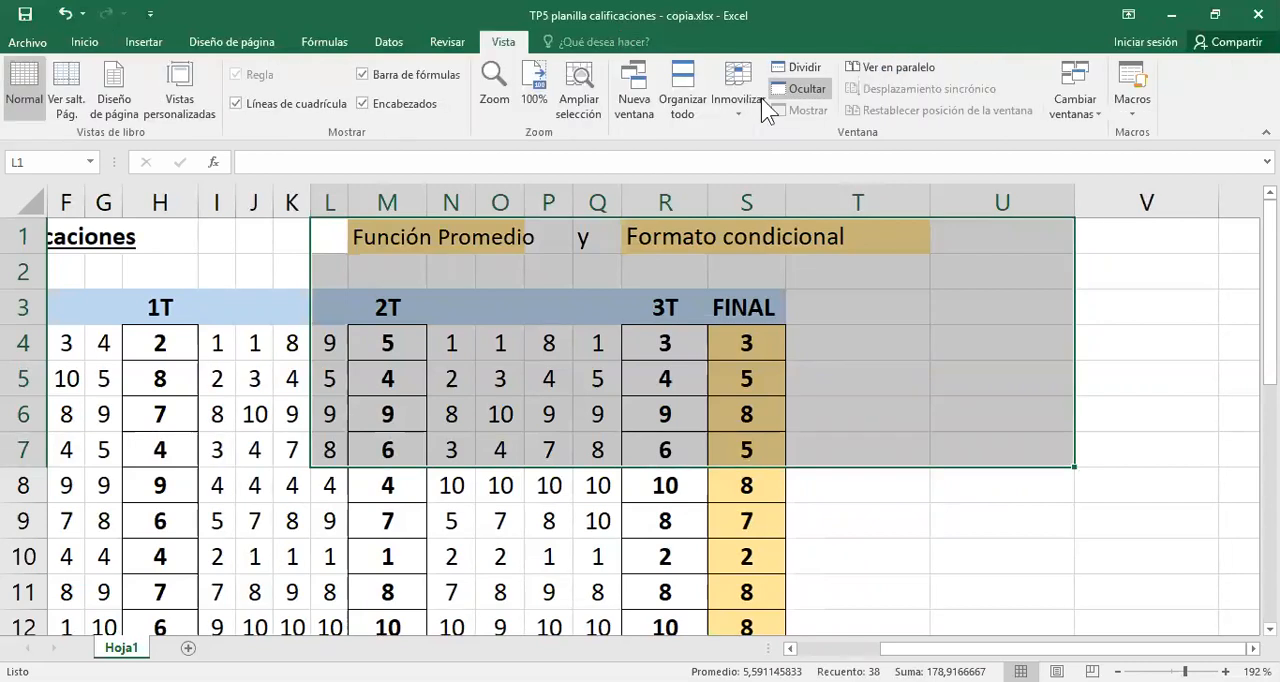
left_click(583, 74)
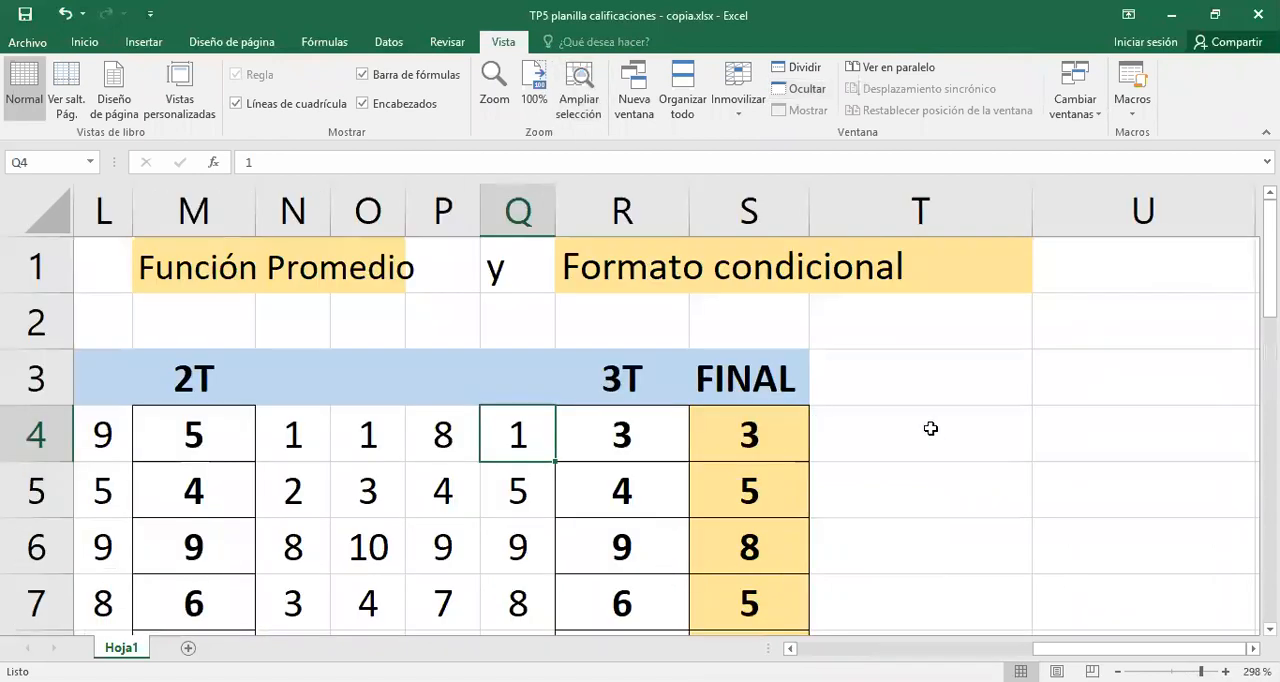
left_click(920, 434)
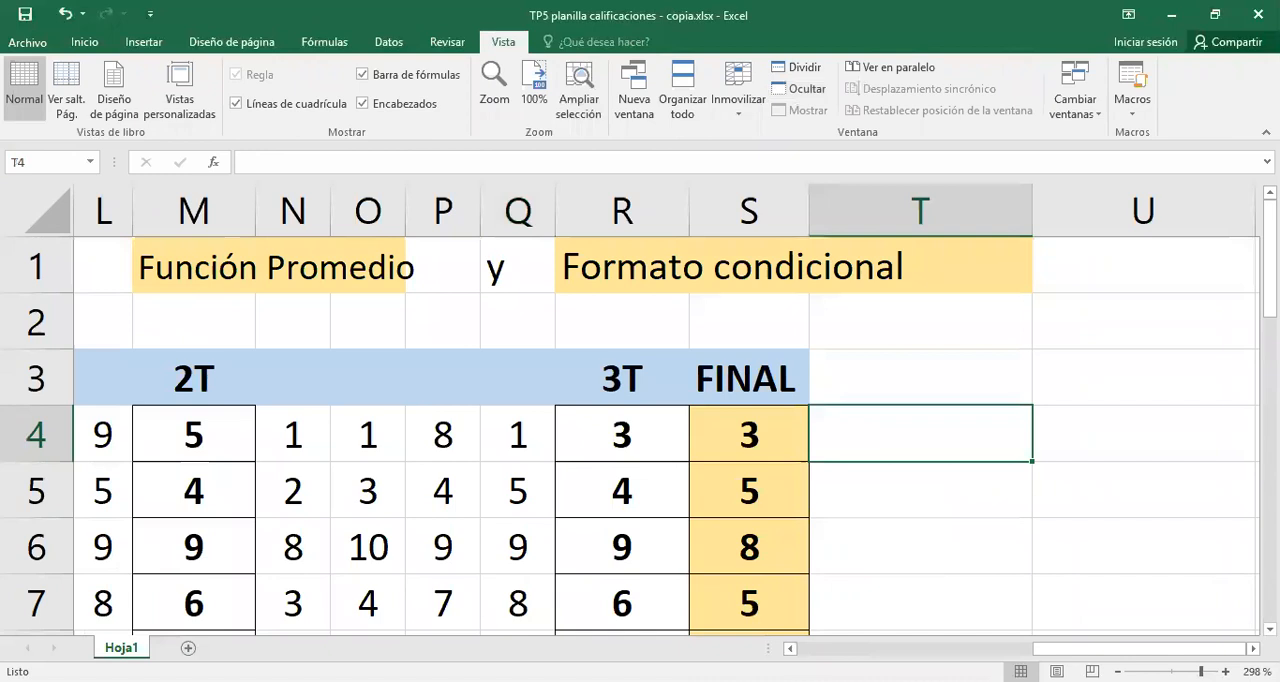
scroll(665, 410, "right", 1)
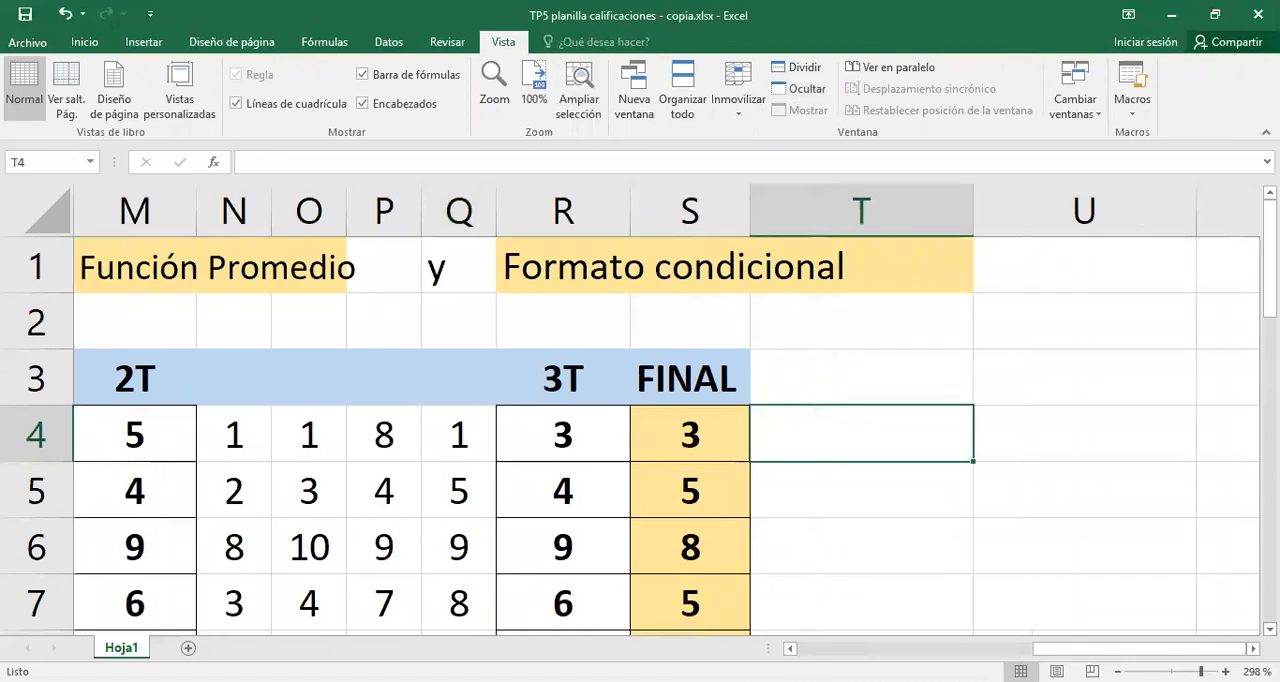
scroll(1206, 243, "down", 1)
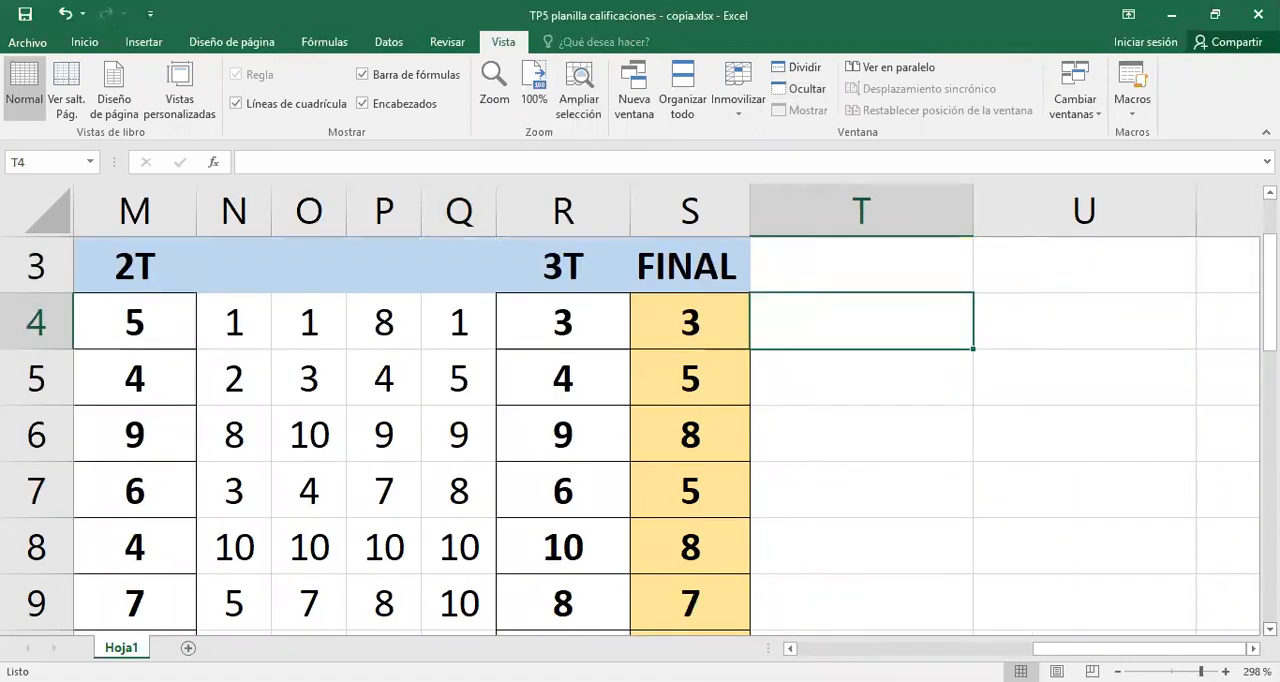
scroll(850, 308, "up", 1)
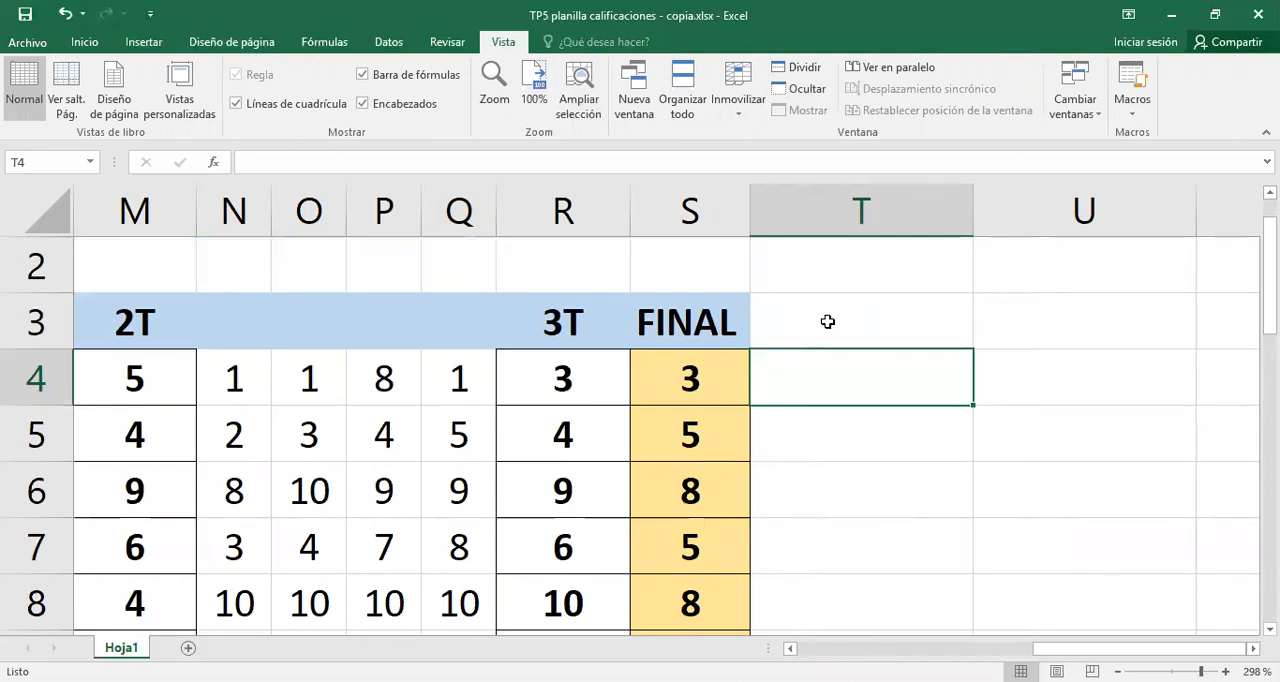
- Enter the heading "situación" in cell T3, beside FINAL, and make it bold
left_click(827, 321)
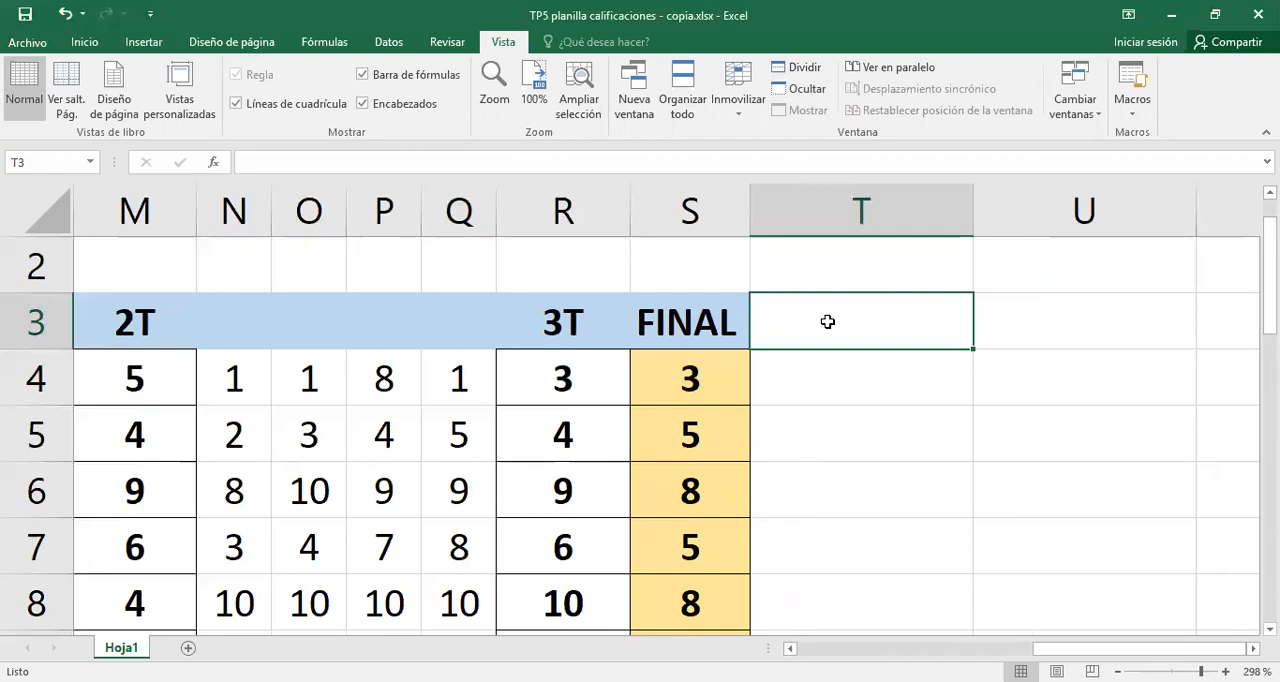
type("sit")
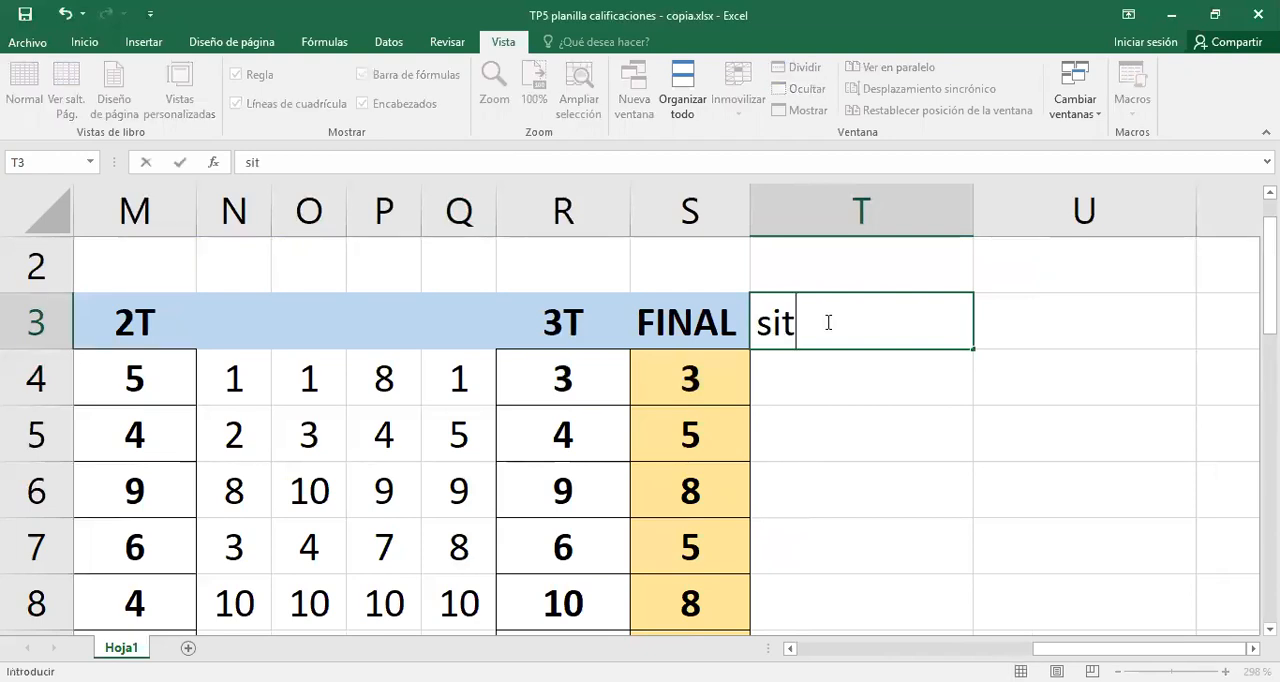
type("uación")
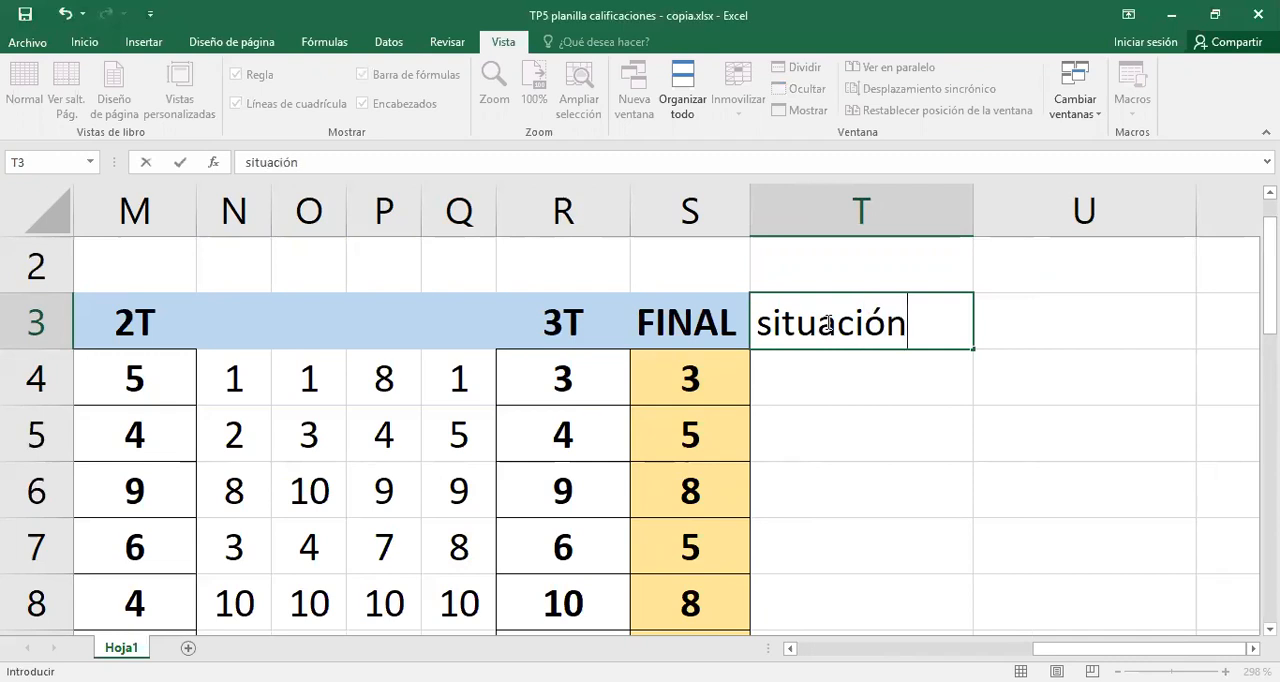
key("Return")
left_click(818, 308)
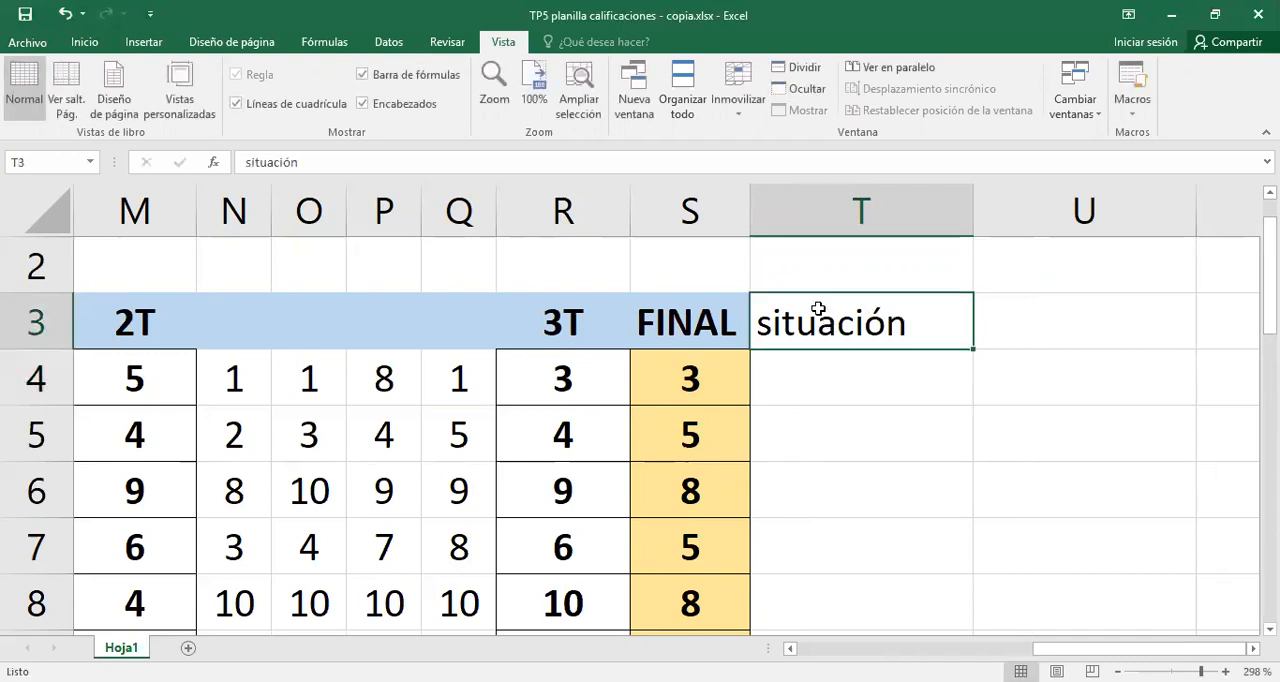
left_click(77, 42)
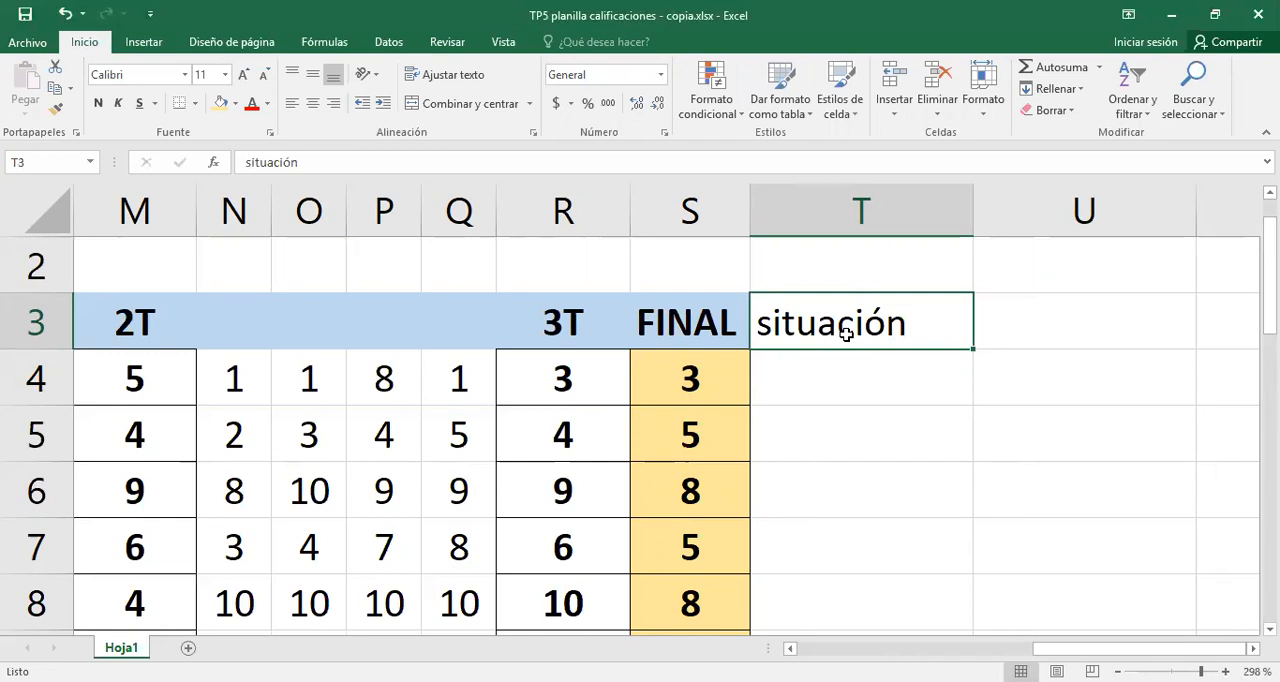
left_click(98, 103)
- Begin an SI formula in cell T4 with the logical test S4>=3,5
left_click(801, 392)
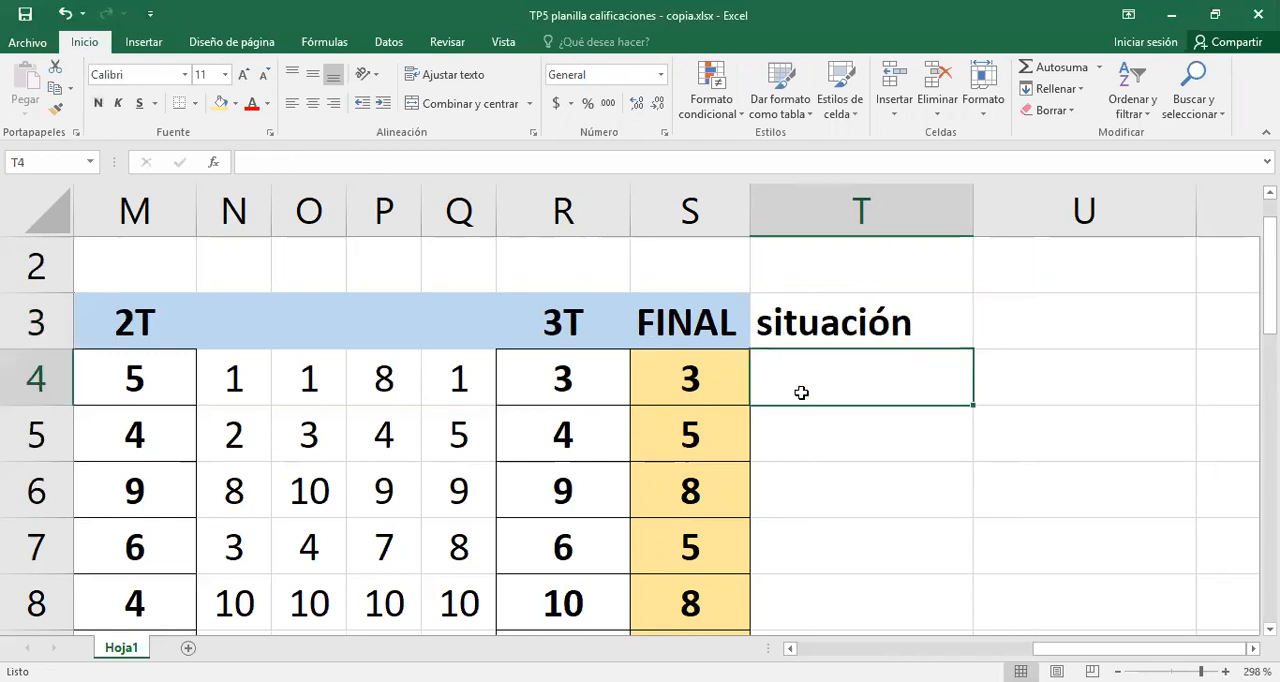
type("=")
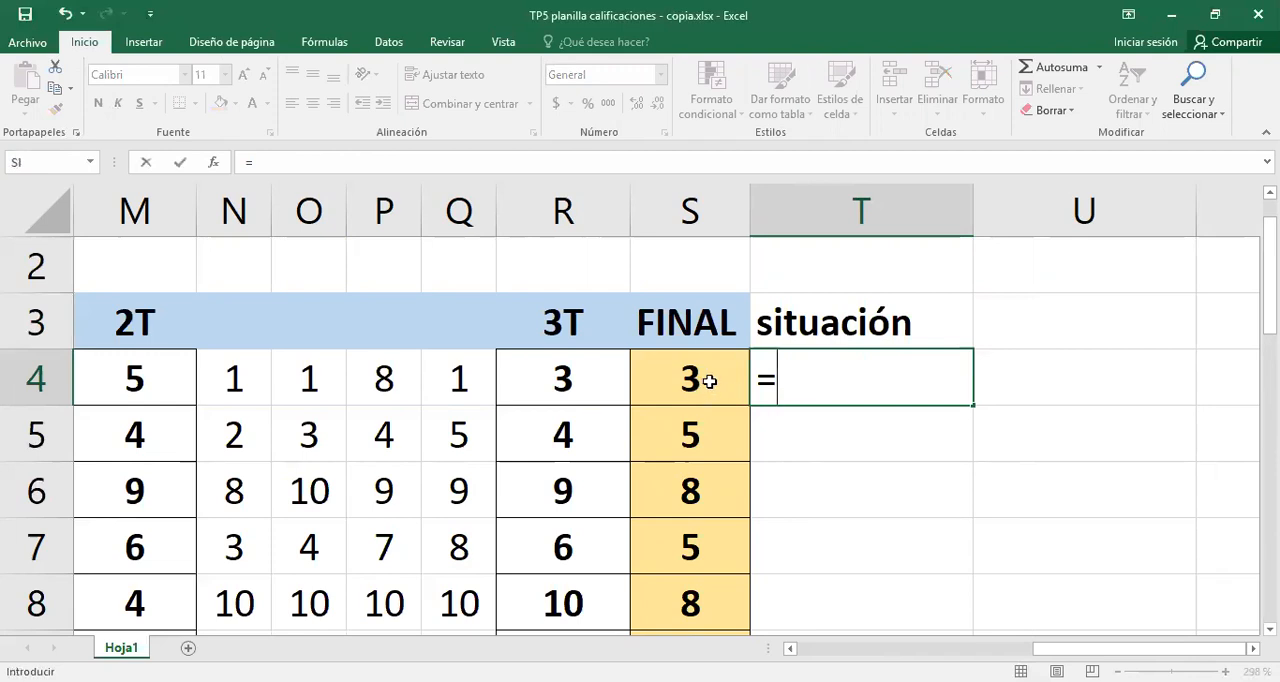
type("SI")
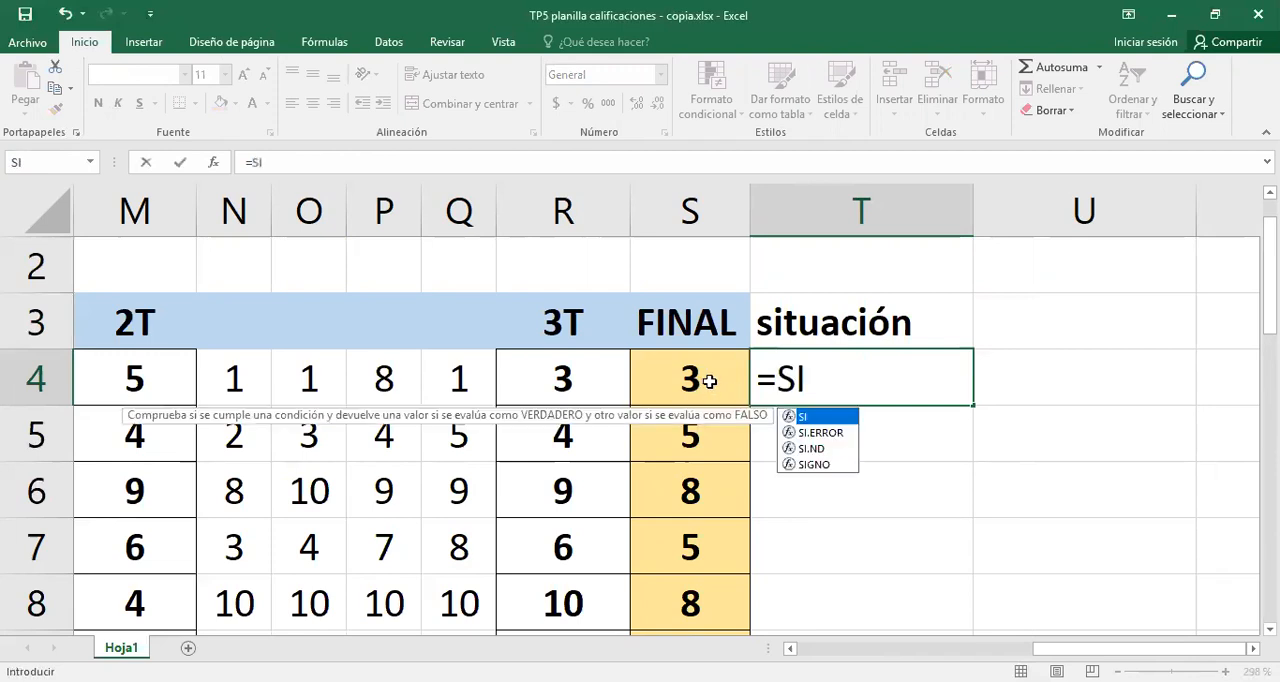
type("(")
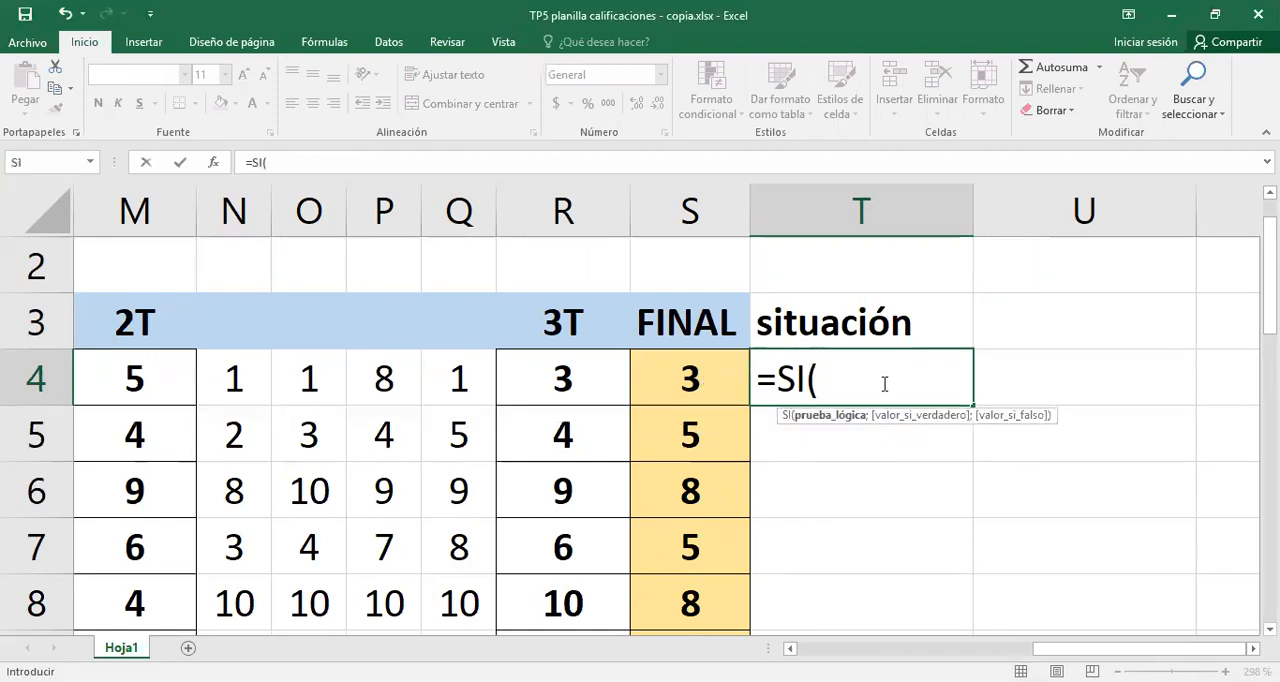
left_click(705, 376)
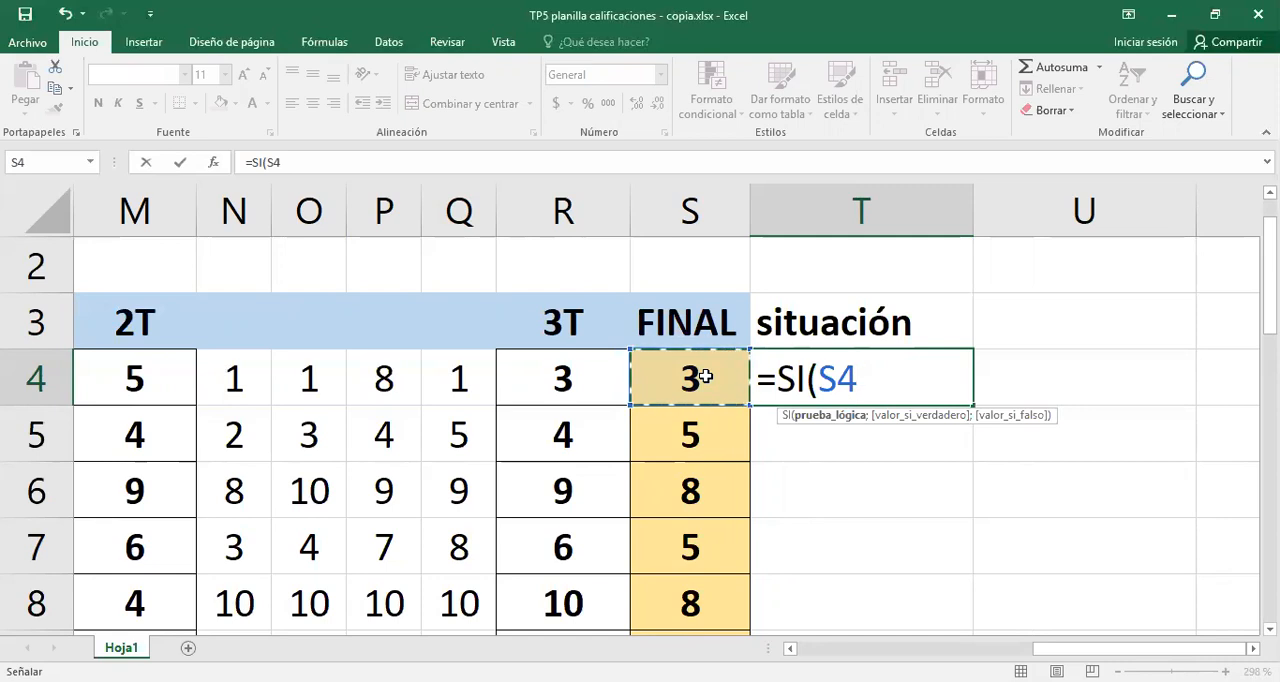
type(">")
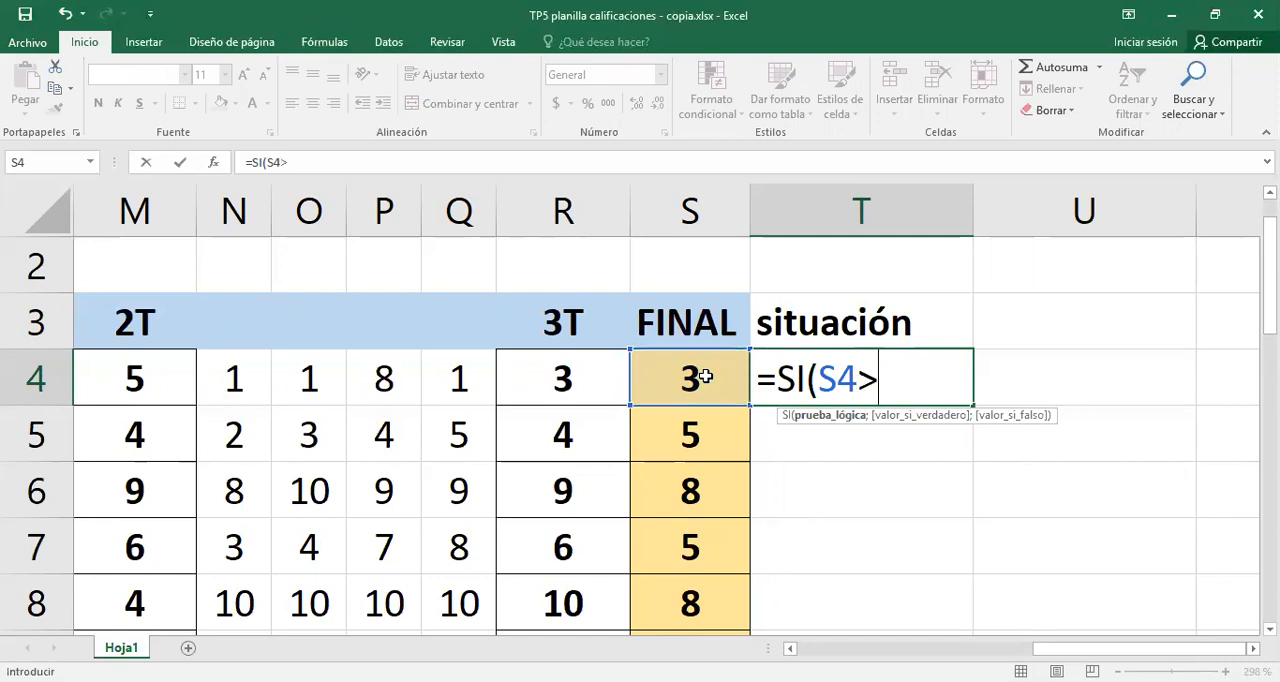
type("=3,5")
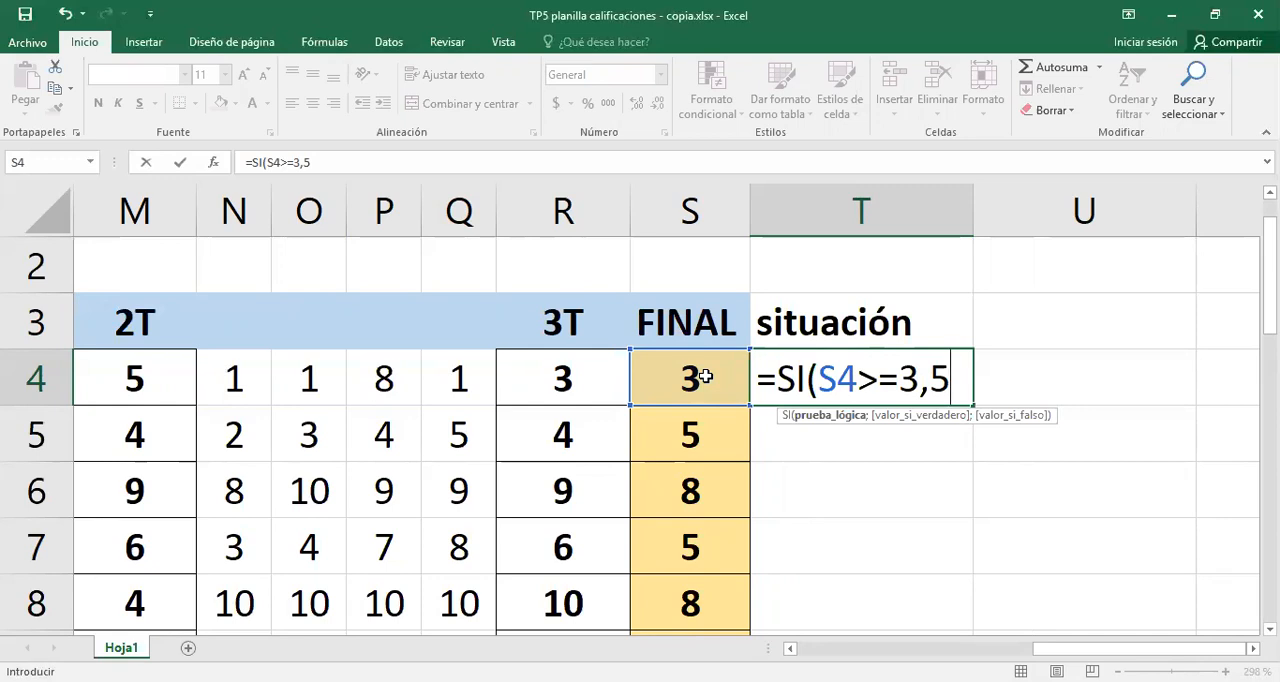
type(";")
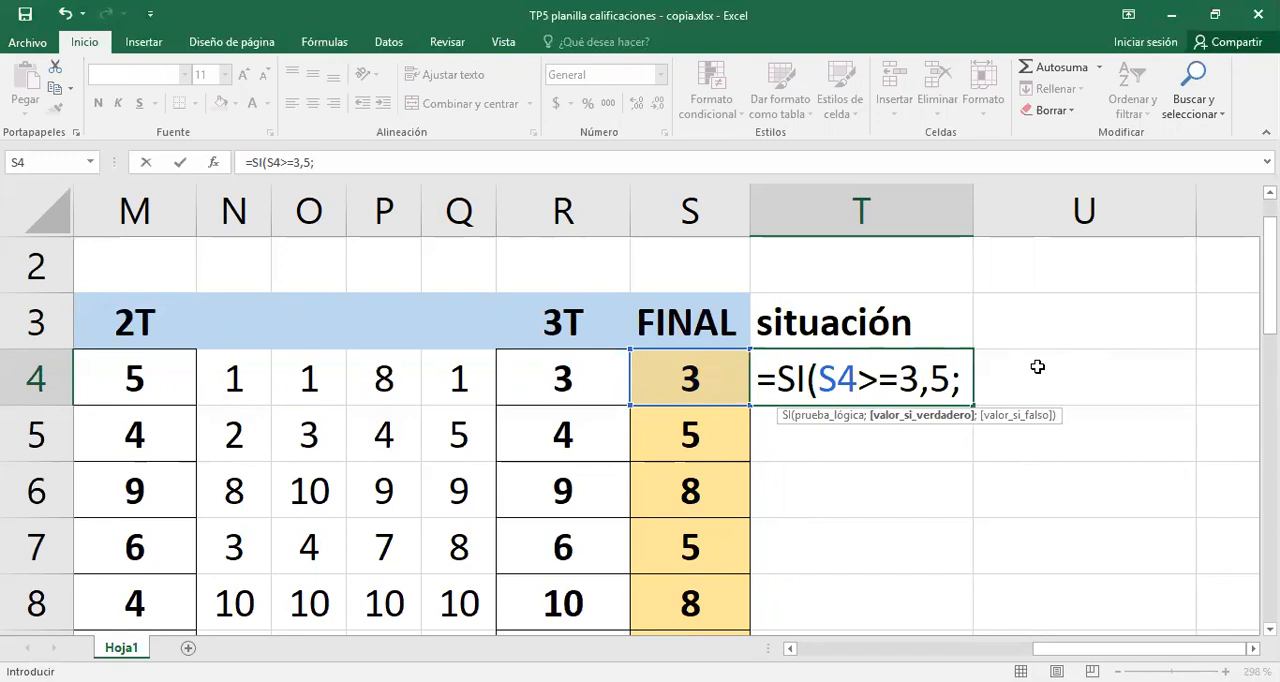
- Give the SI formula the text "aprobó" as its value when the test is true
type("\"apo")
key("BackSpace")
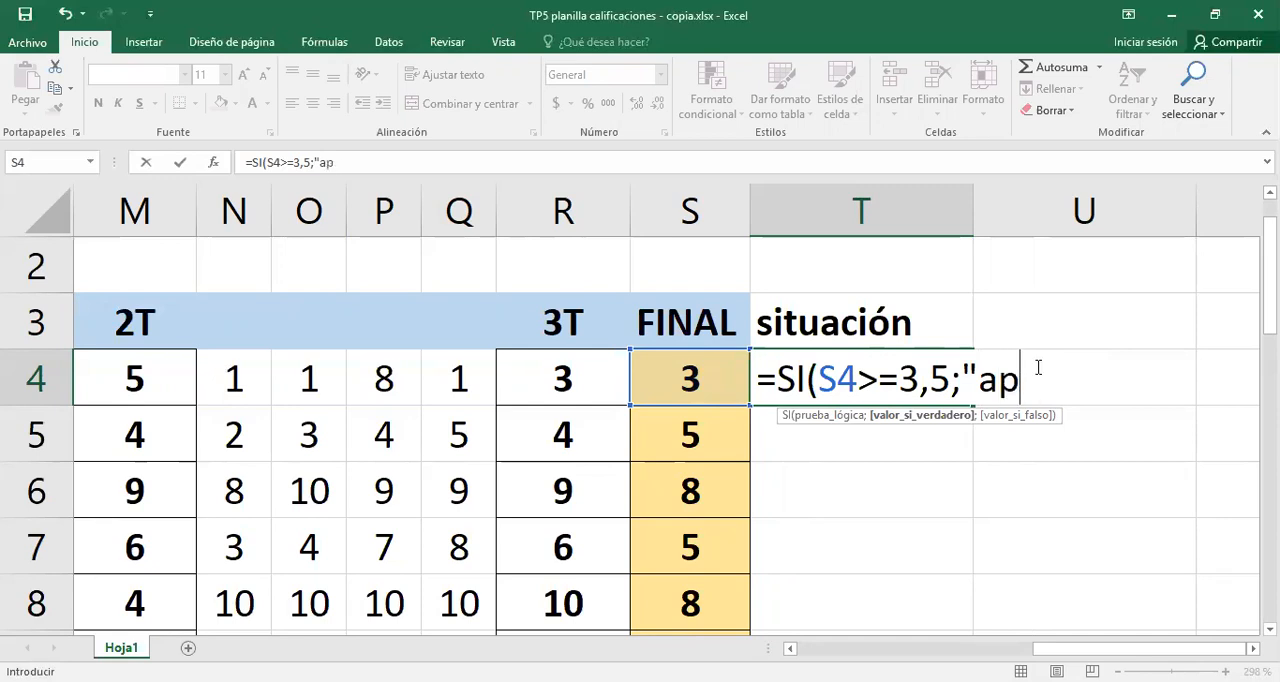
type("roba")
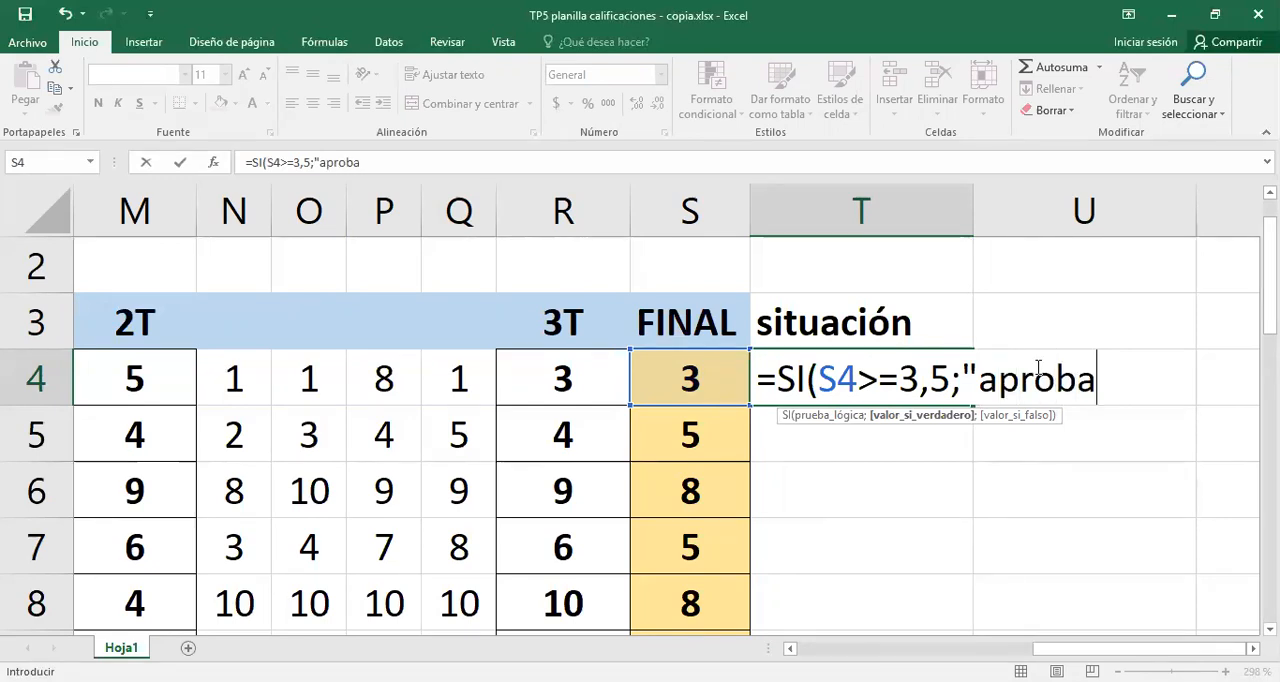
key("BackSpace")
type("ó")
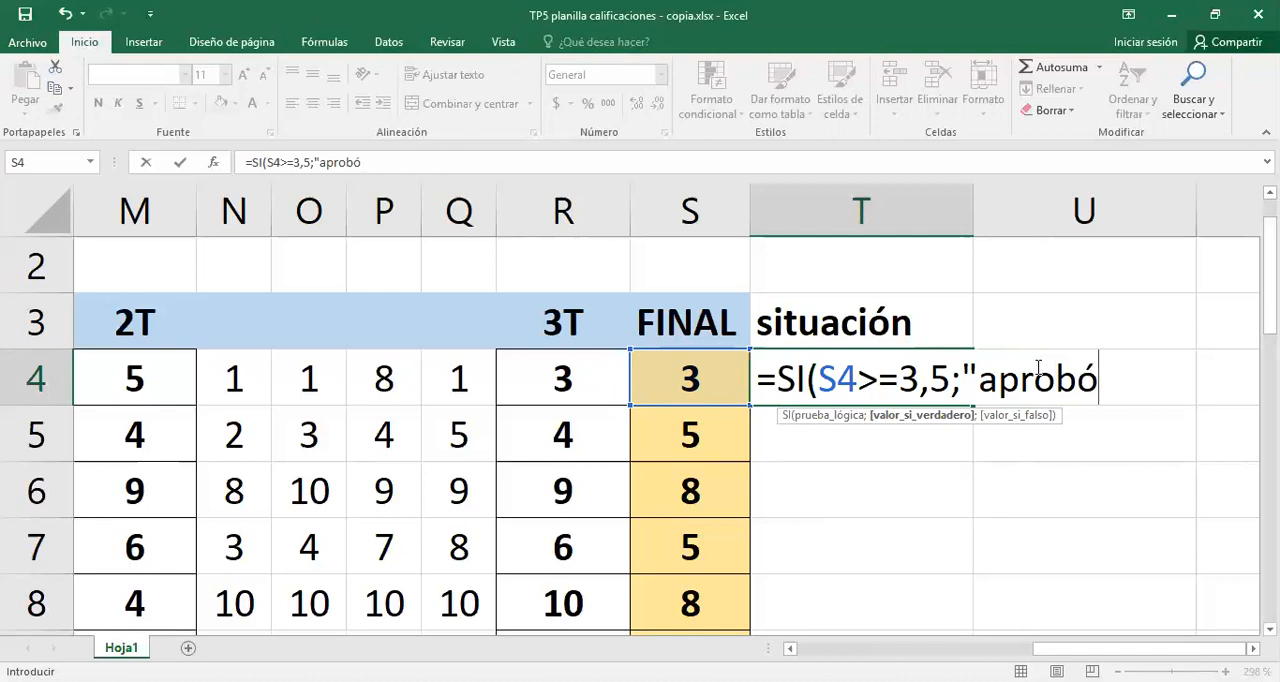
type("\";")
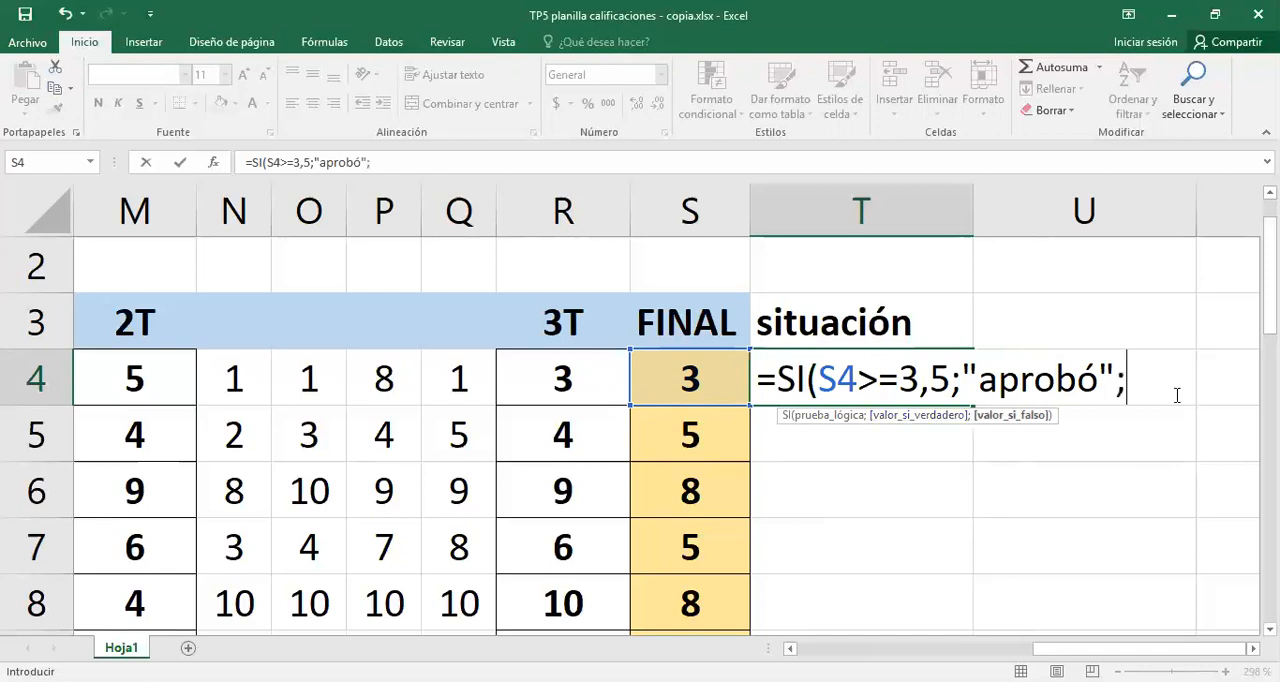
type("<<<<<<<<")
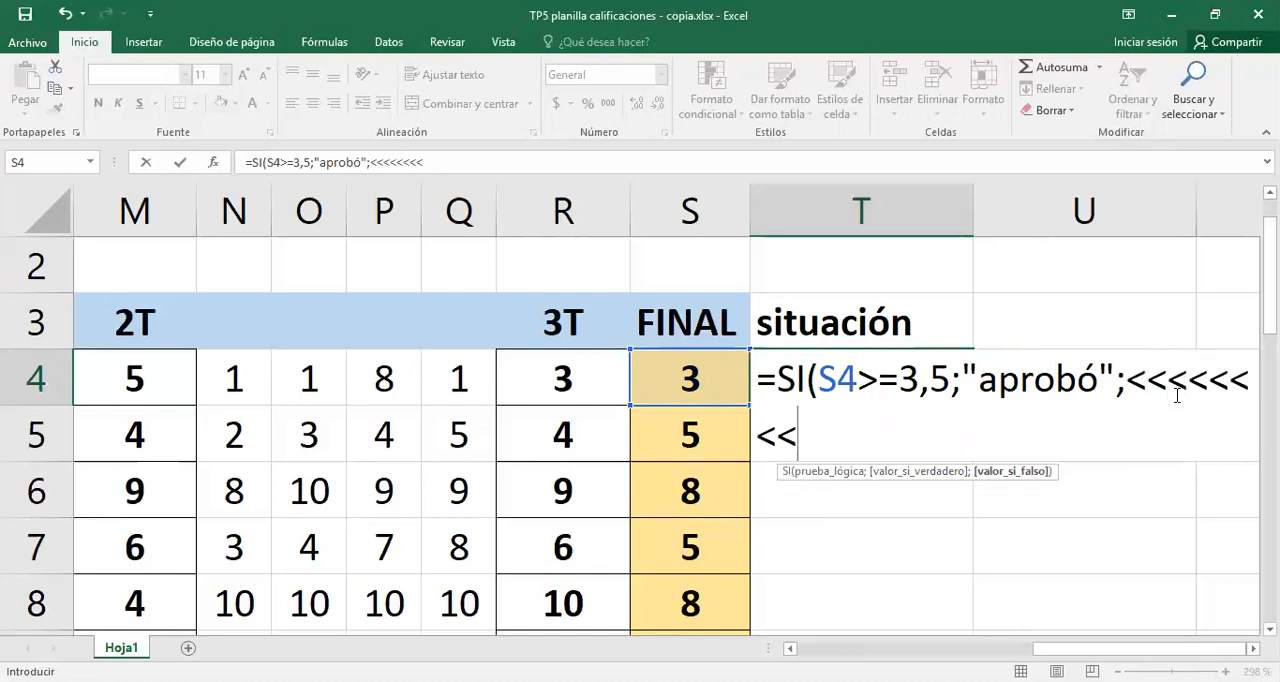
key("BackSpace")
key("BackSpace")
key("BackSpace")
key("BackSpace")
key("BackSpace")
key("BackSpace")
key("BackSpace")
key("BackSpace")
- Add "NO apr" as the value when the test is false, then close and commit the formula in T4
type("\"")
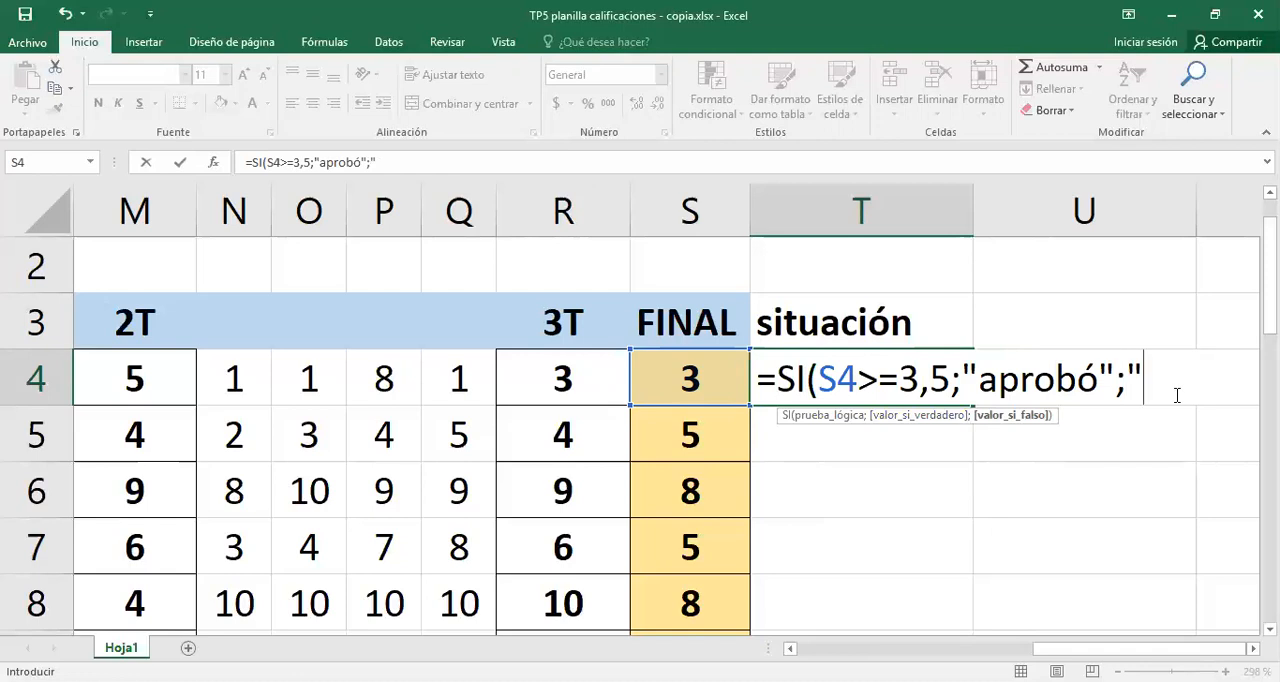
type("de")
key("BackSpace")
key("BackSpace")
type("N")
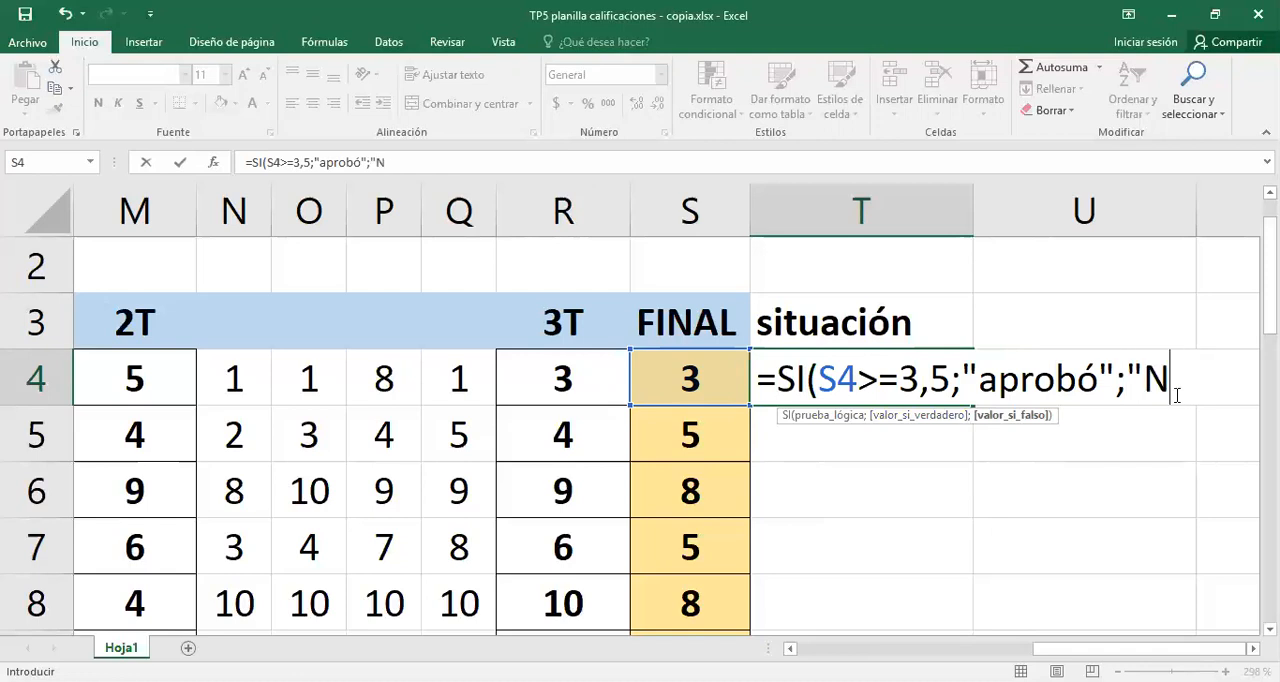
type("O ap")
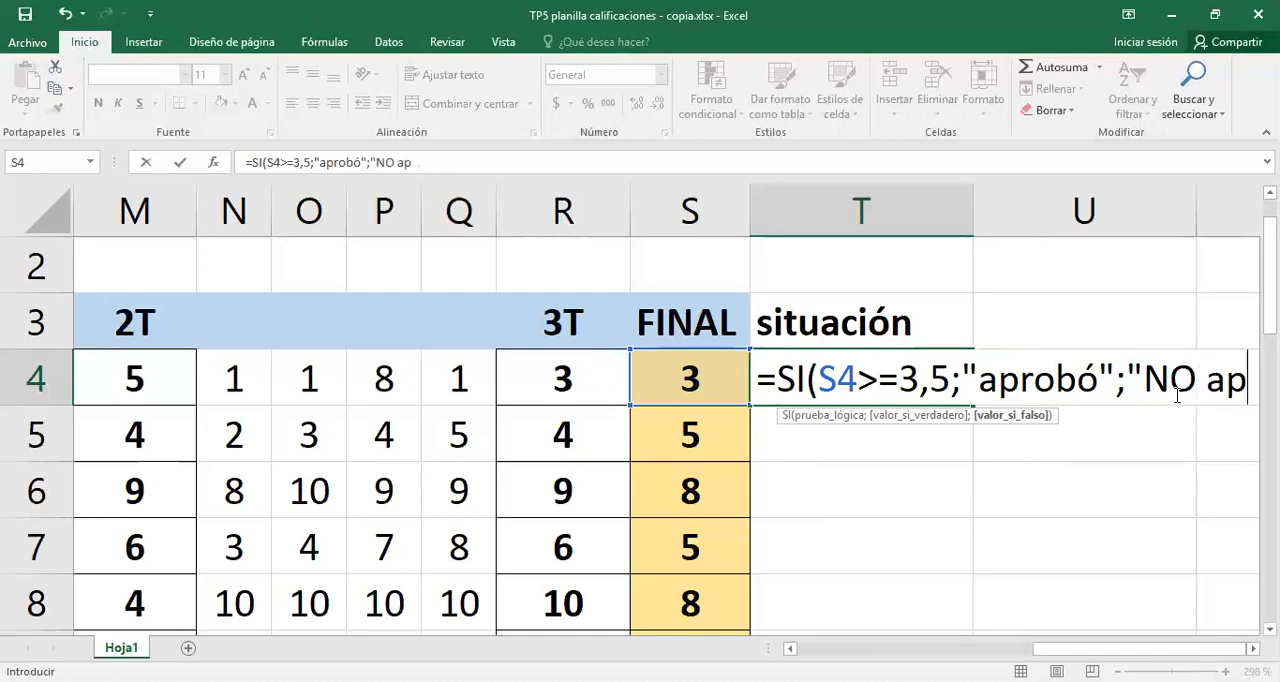
type("\"")
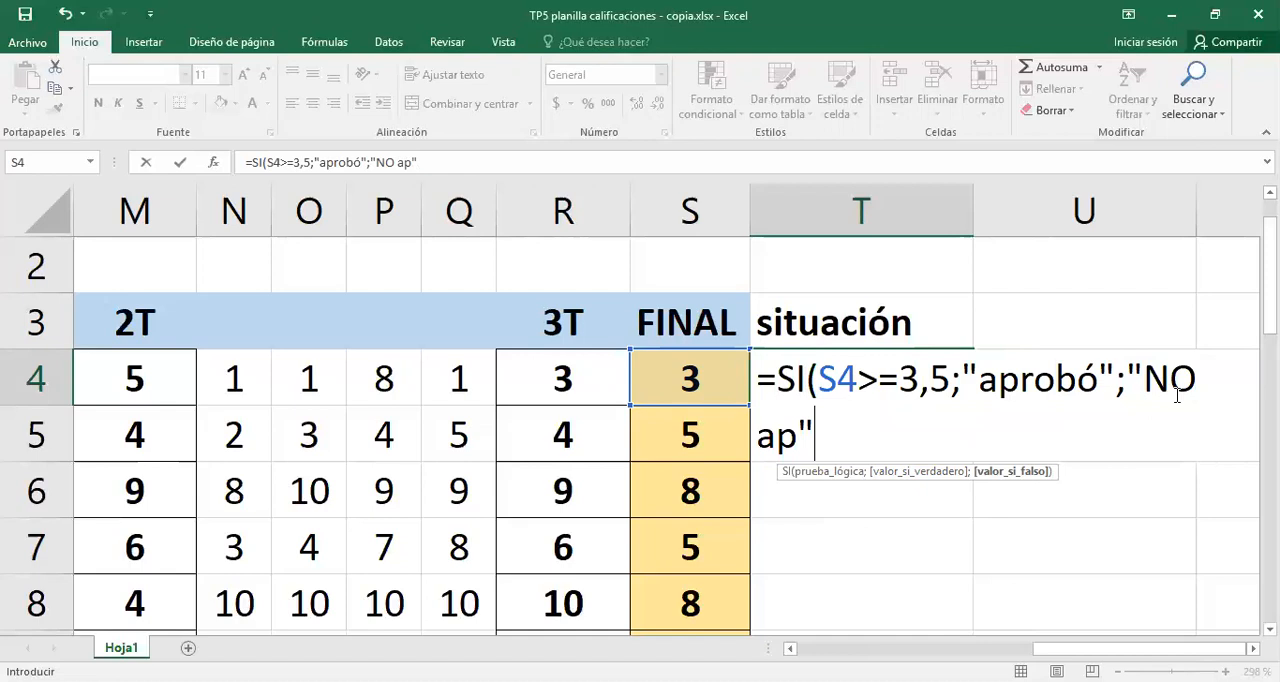
key("BackSpace")
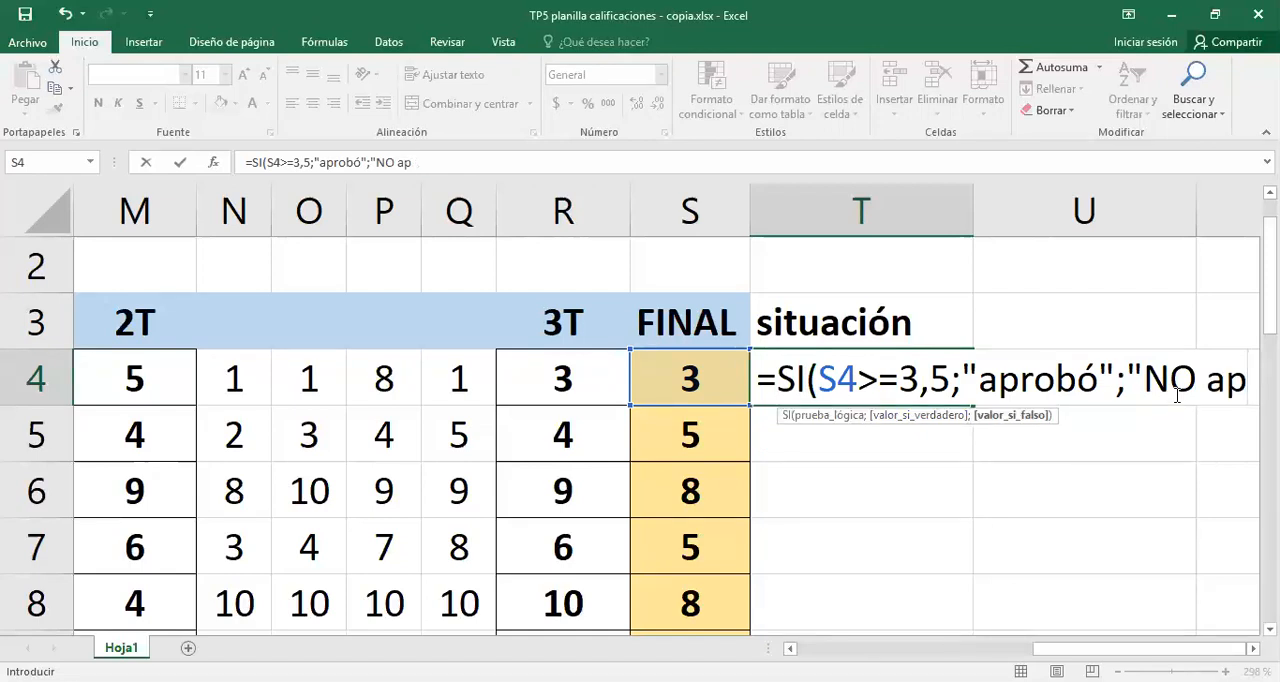
type("r\"")
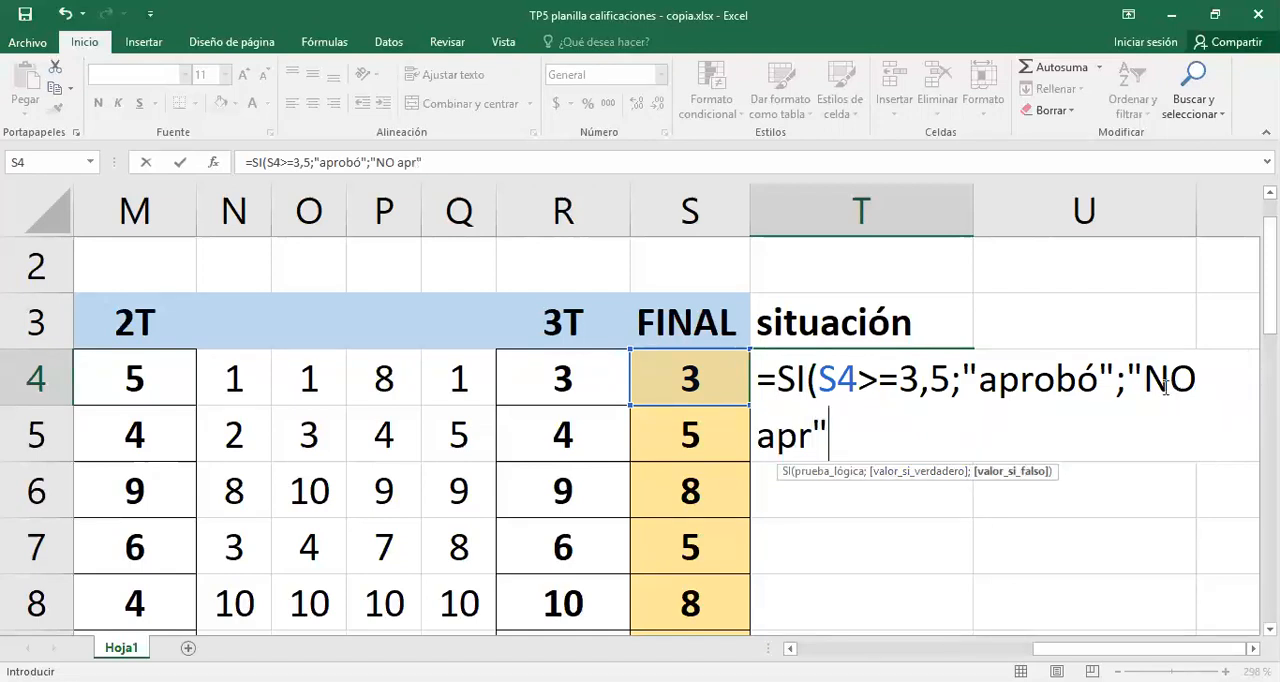
type(")")
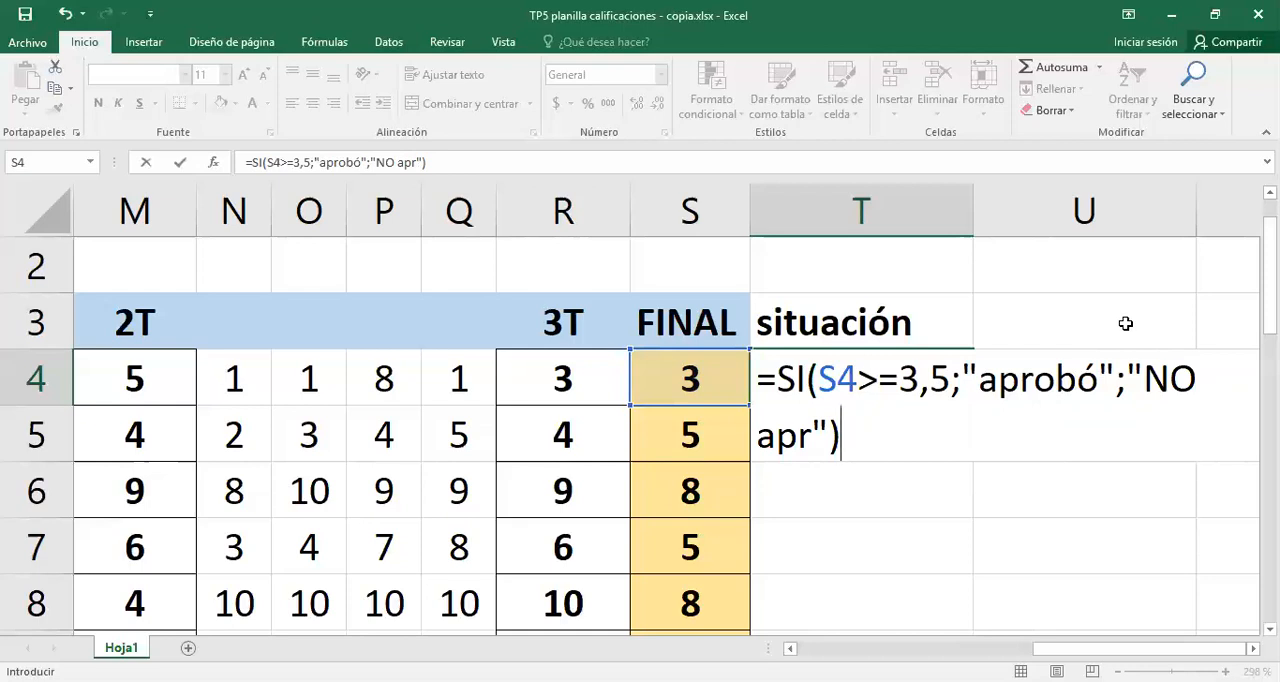
key("Return")
- Fill the SI formula from T4 down the situación column for the remaining students
left_click(889, 372)
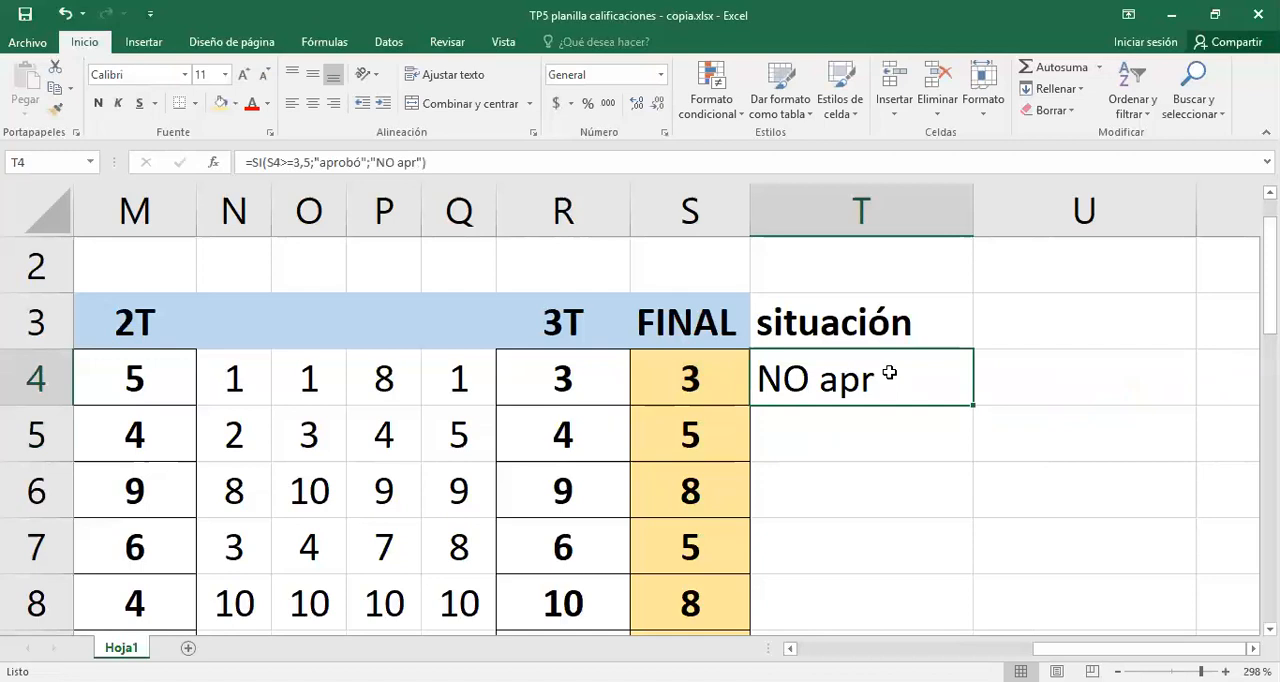
left_click_drag(973, 405, 962, 440)
left_click(831, 474)
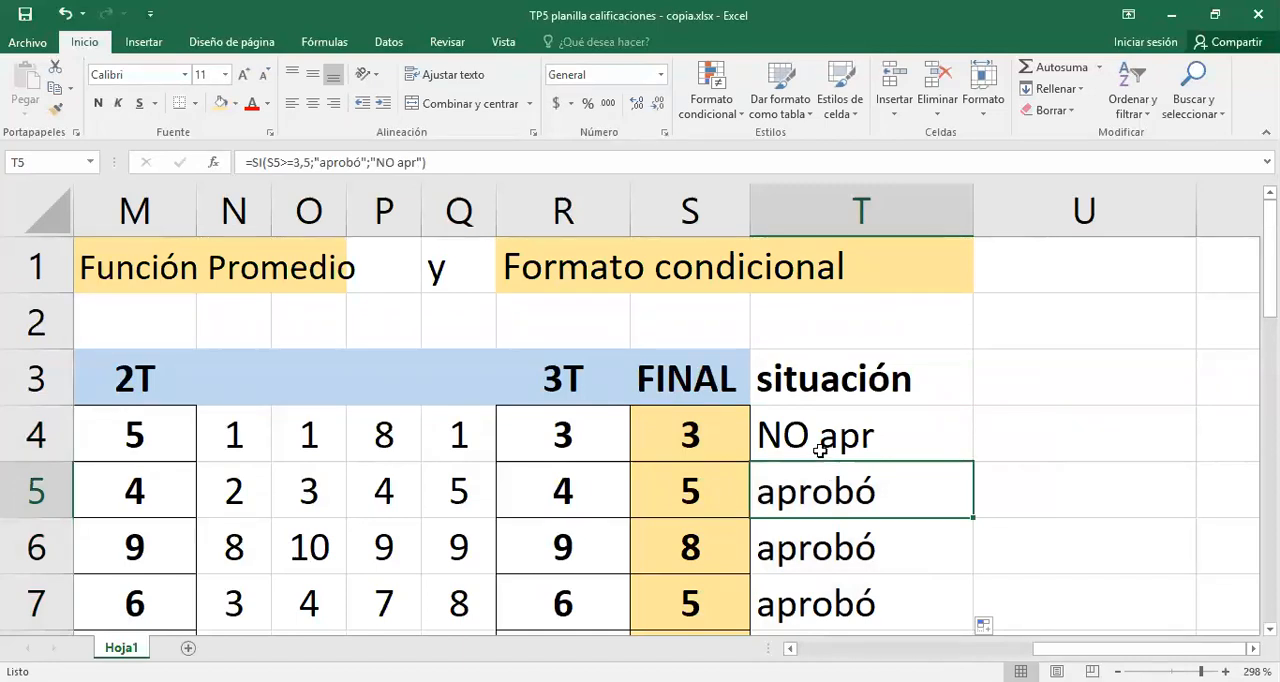
- Fit the width of the situación column (T) to its contents
left_click(829, 443)
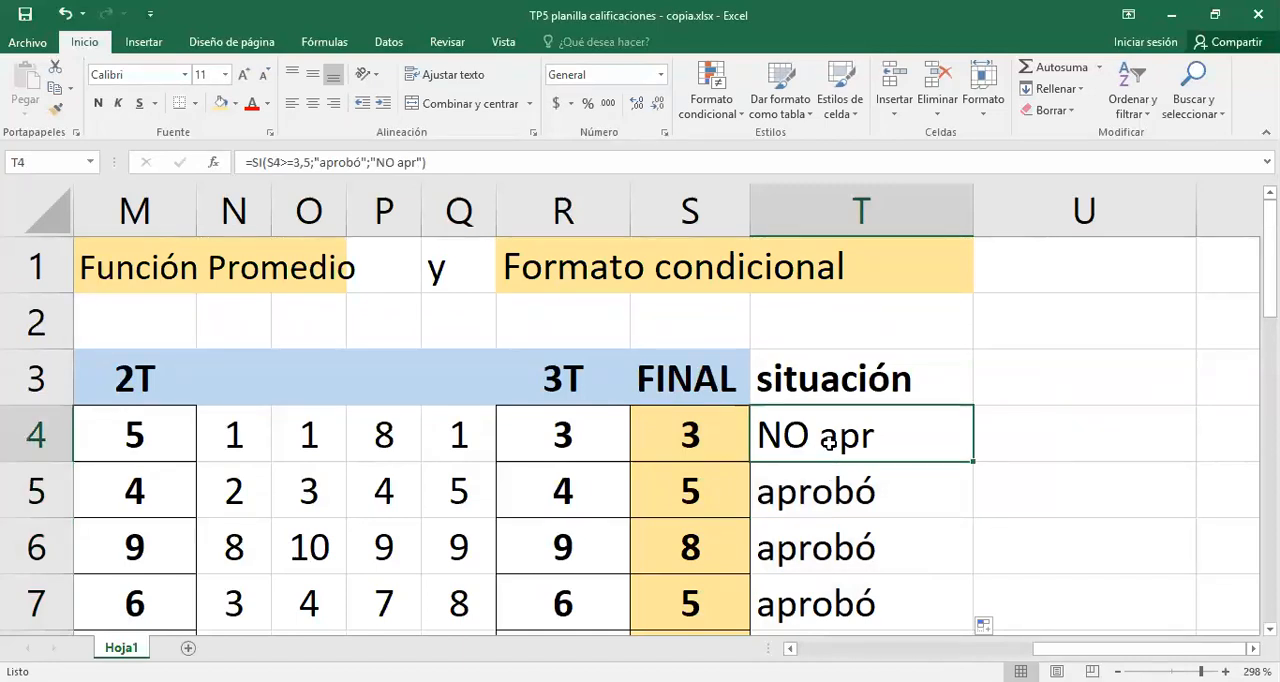
double_click(971, 207)
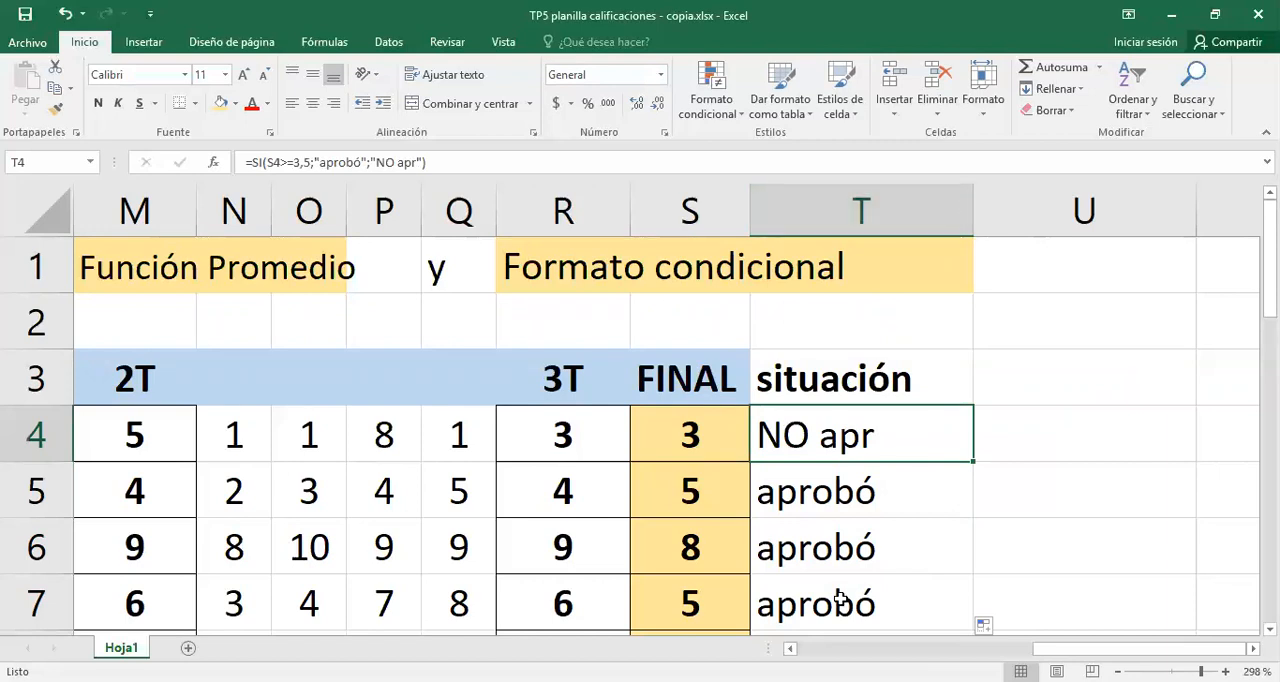
left_click(862, 357)
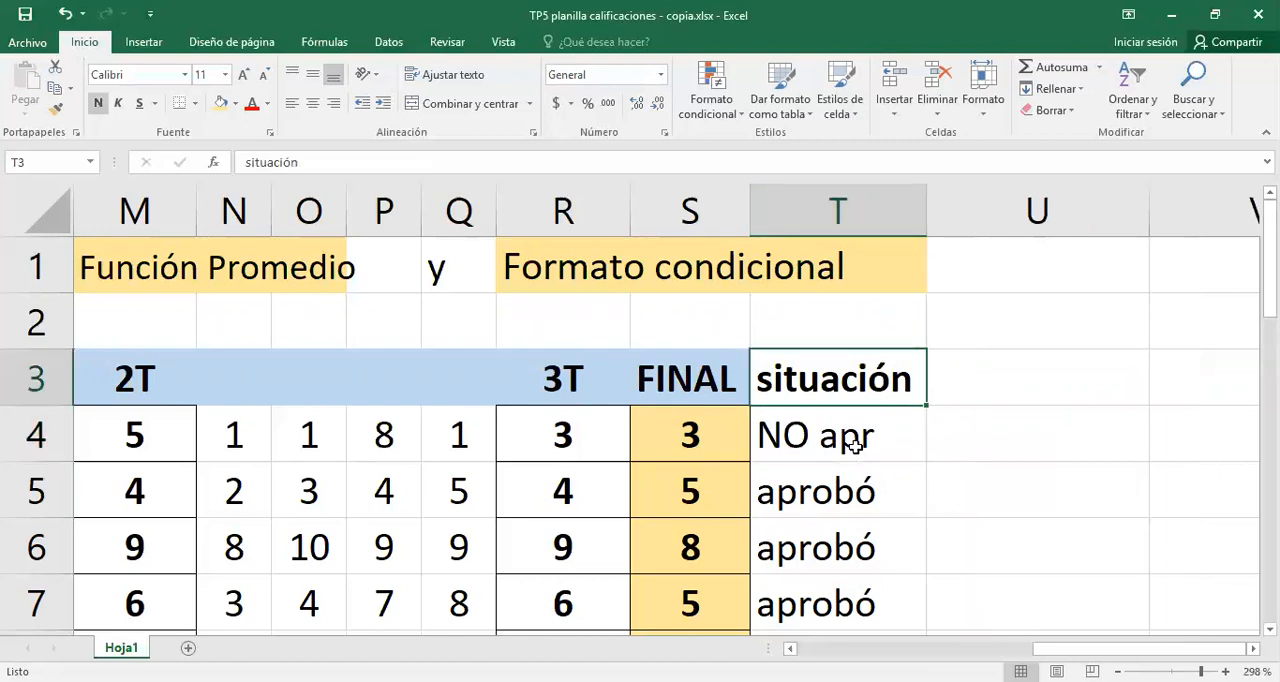
- Open the SI formula in T4 to review its arguments, then close it without changes
left_click(853, 445)
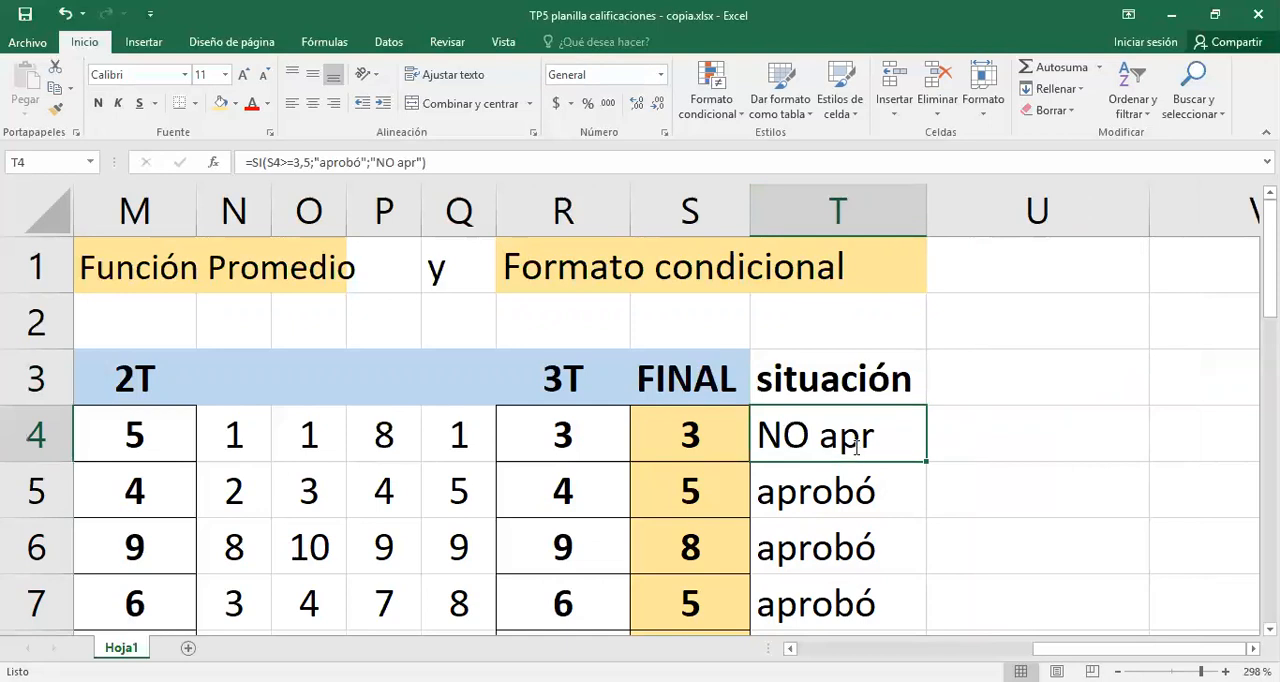
double_click(856, 447)
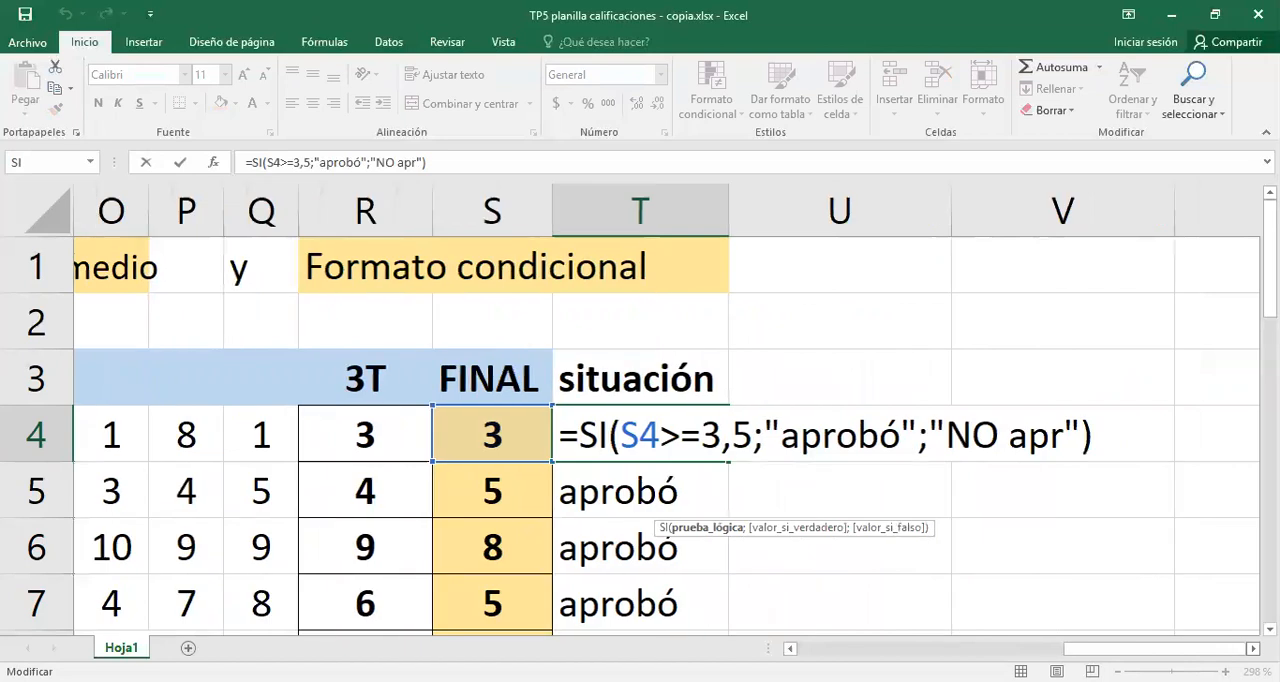
key("Return")
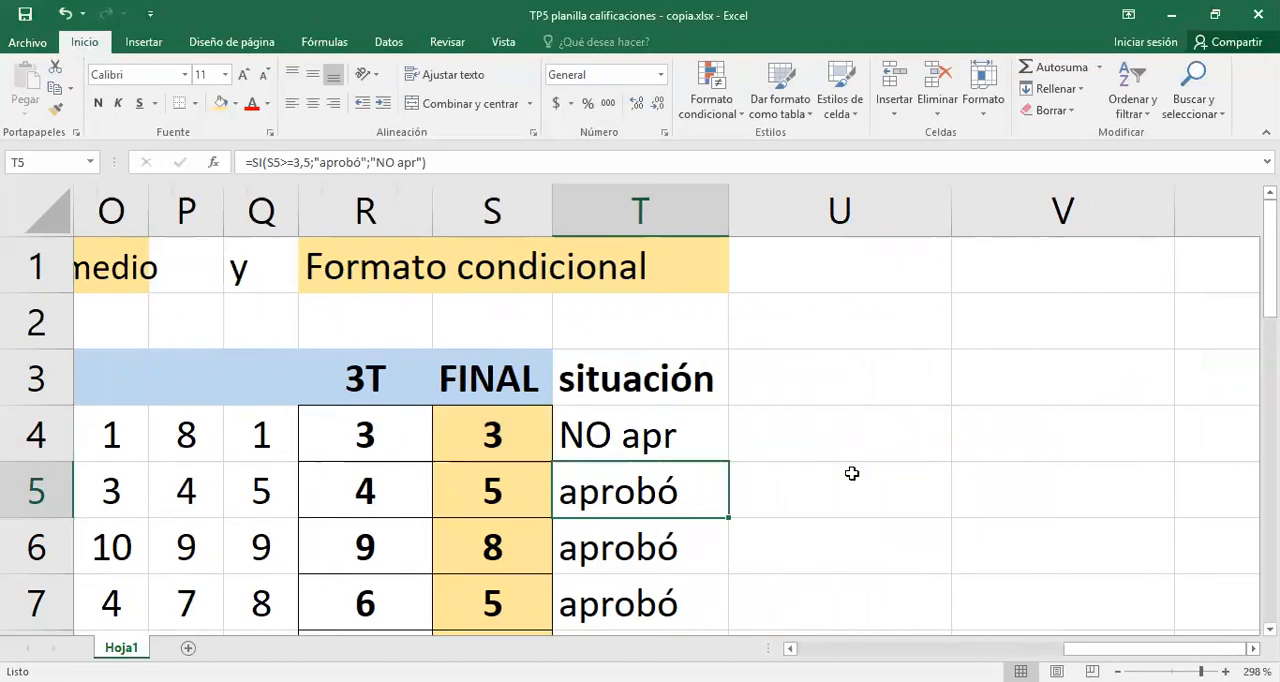
- Fill the situación header cell T3 with the same light blue as the other headers
left_click(823, 366)
left_click(570, 398)
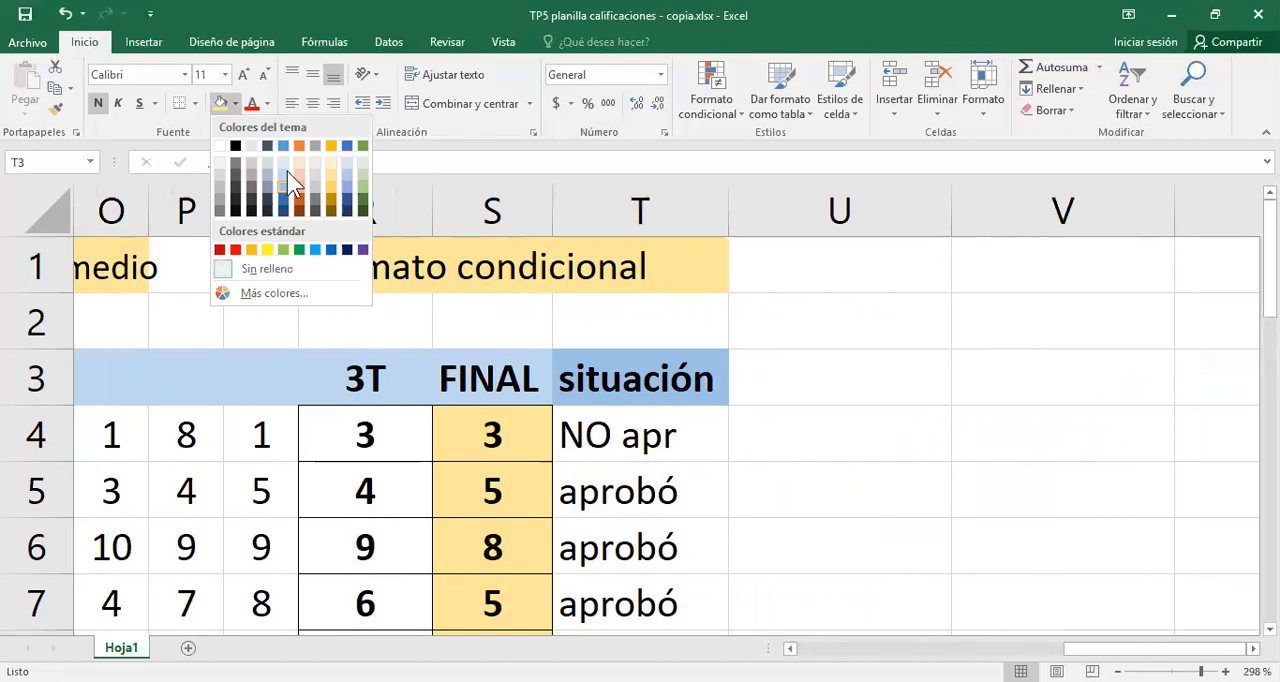
- Add the header "Conducta" in U3 and fit the width of column U to it
left_click(799, 374)
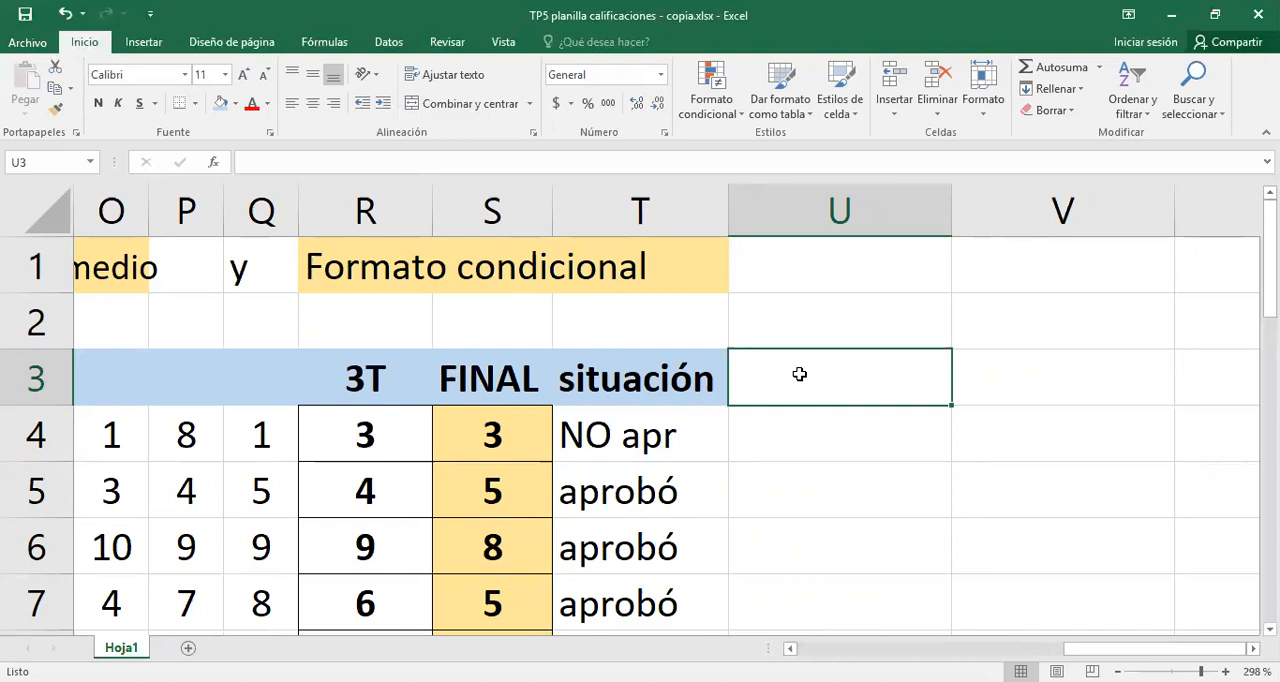
type("CO")
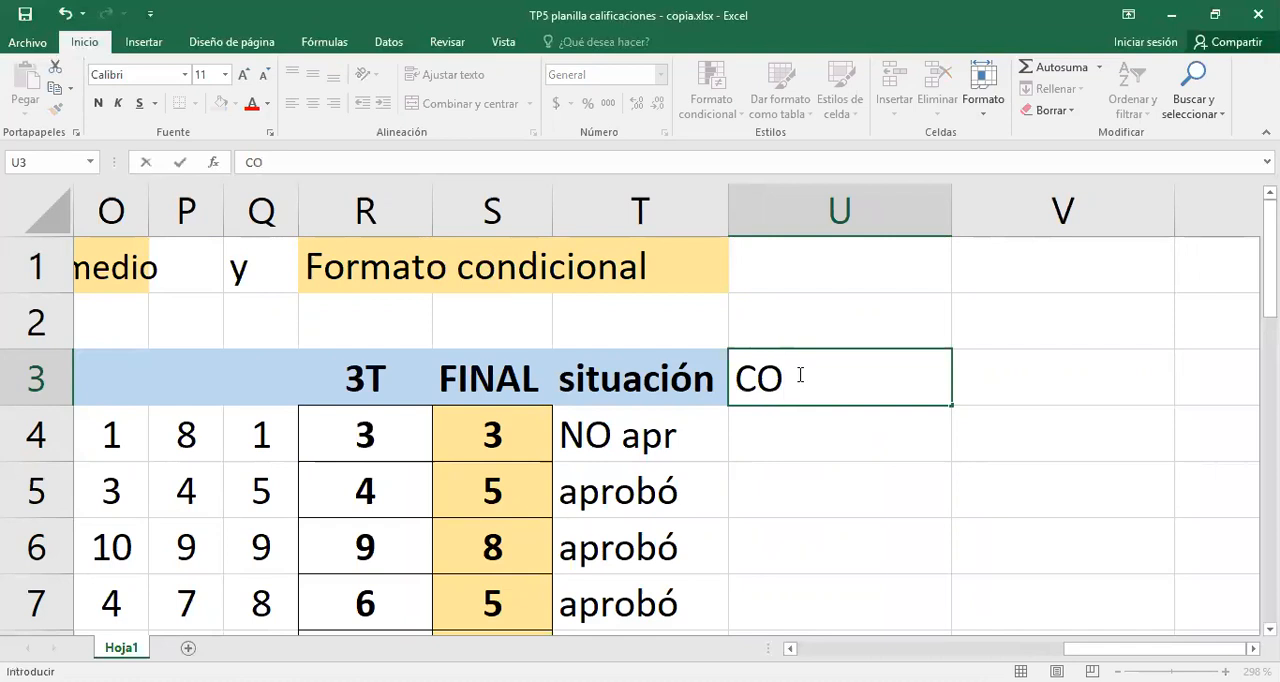
type("ND")
key("BackSpace")
key("BackSpace")
key("BackSpace")
type("onducta")
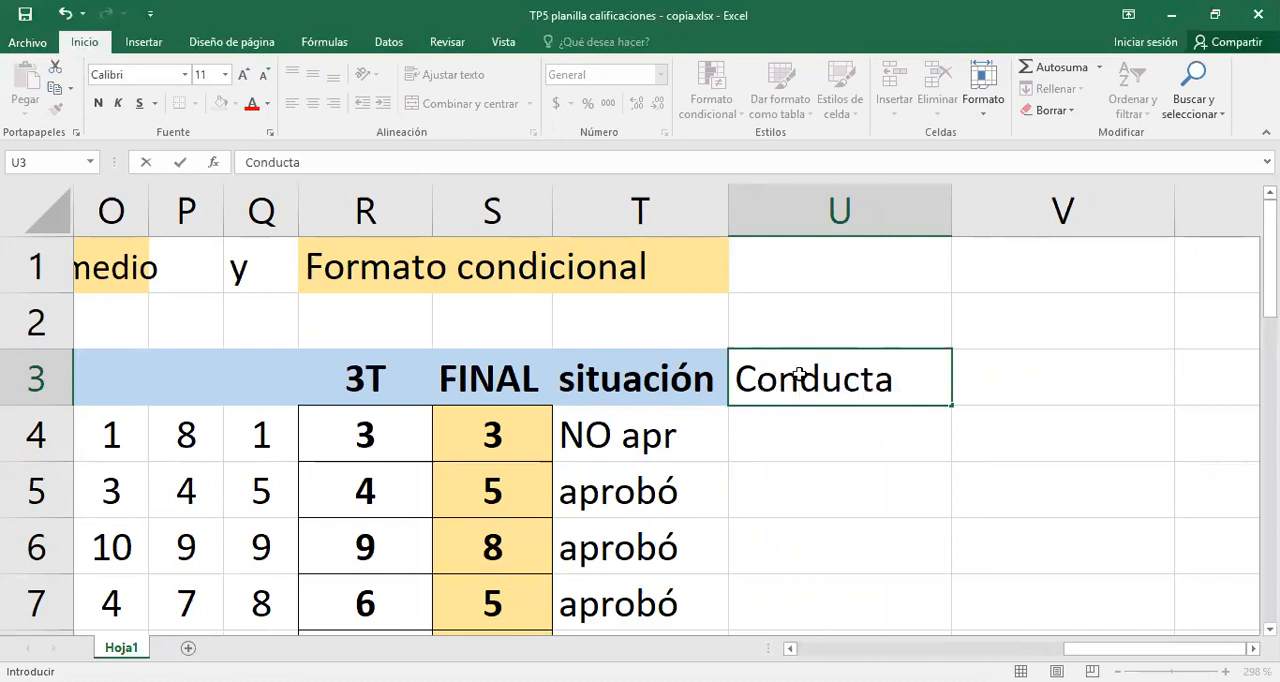
key("Return")
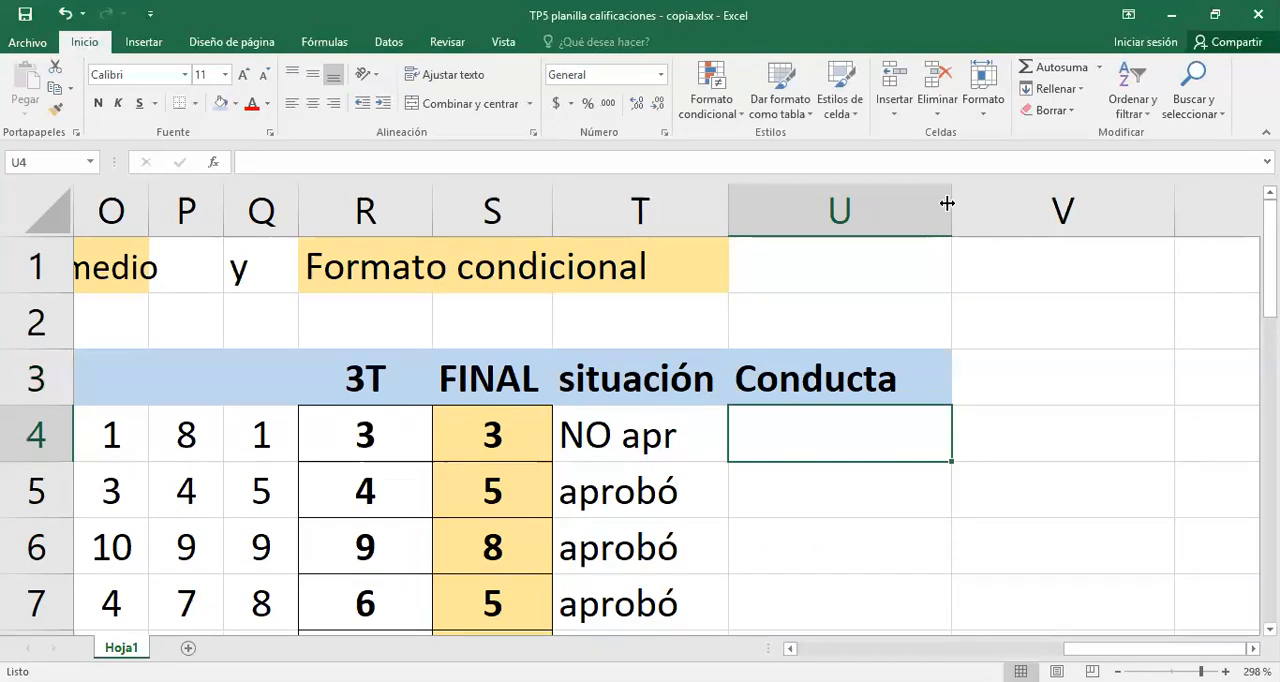
double_click(947, 203)
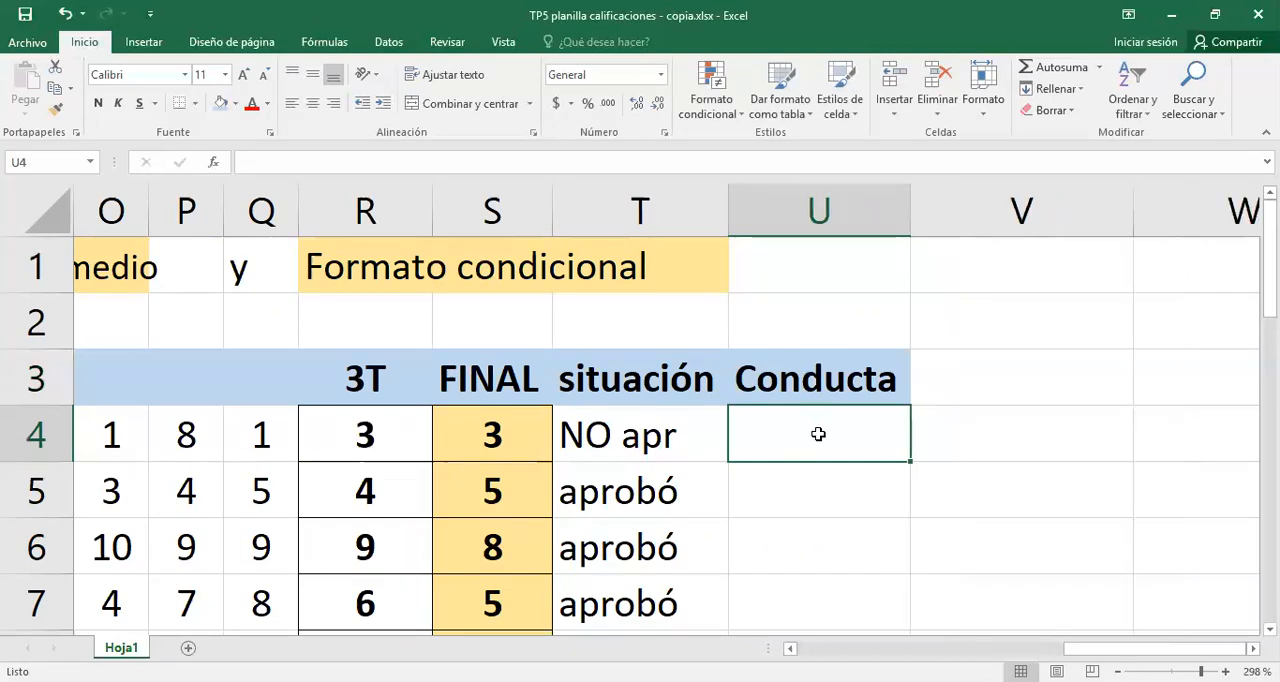
- Enter the conduct grades B, MB, R and M in cells U4 to U7
type("B")
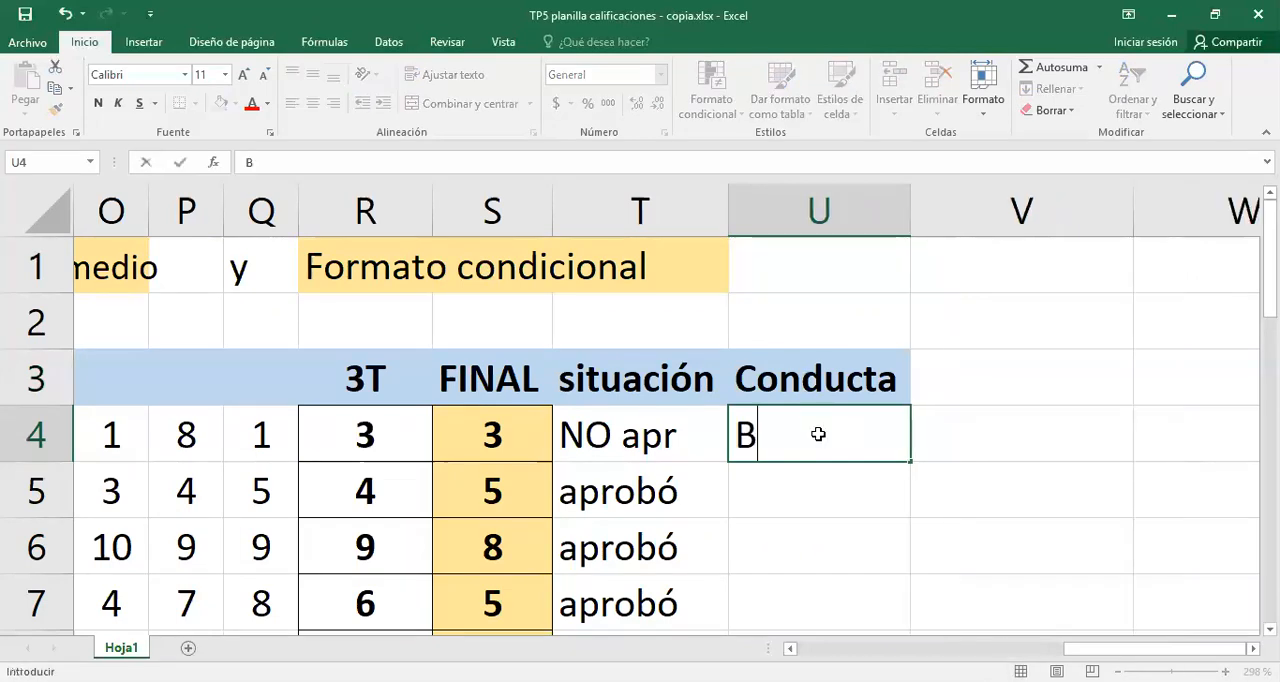
key("Return")
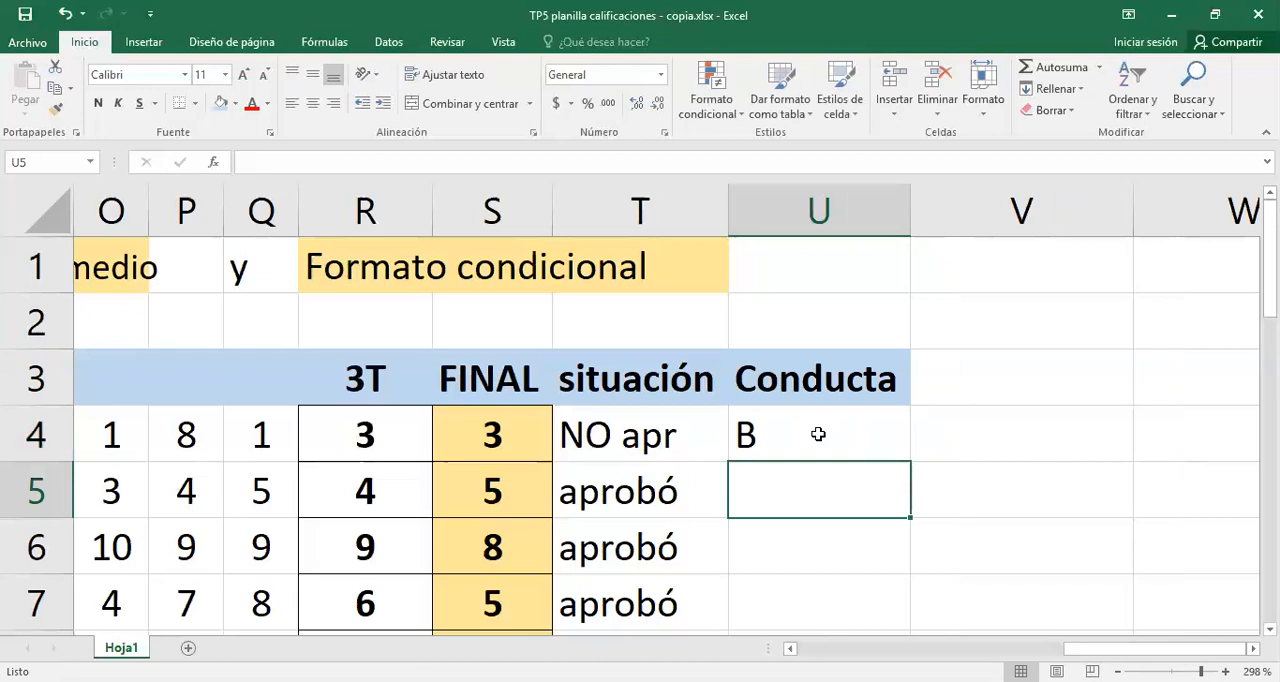
type("MB")
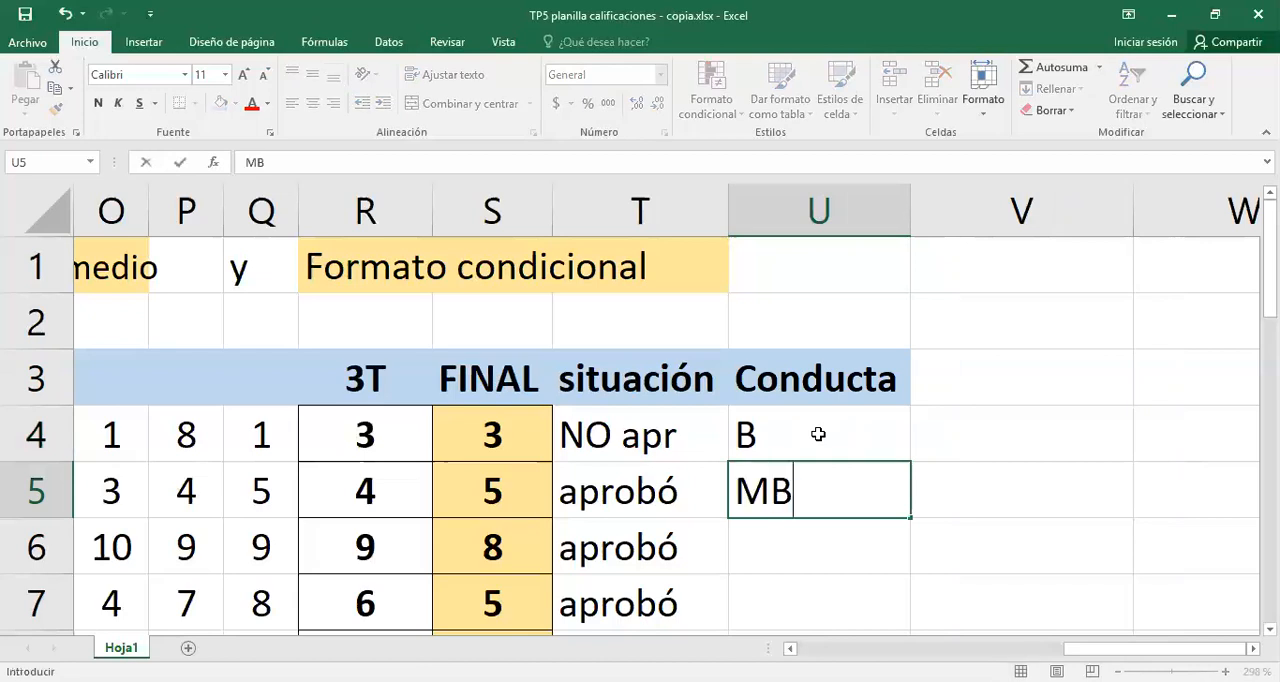
key("Return")
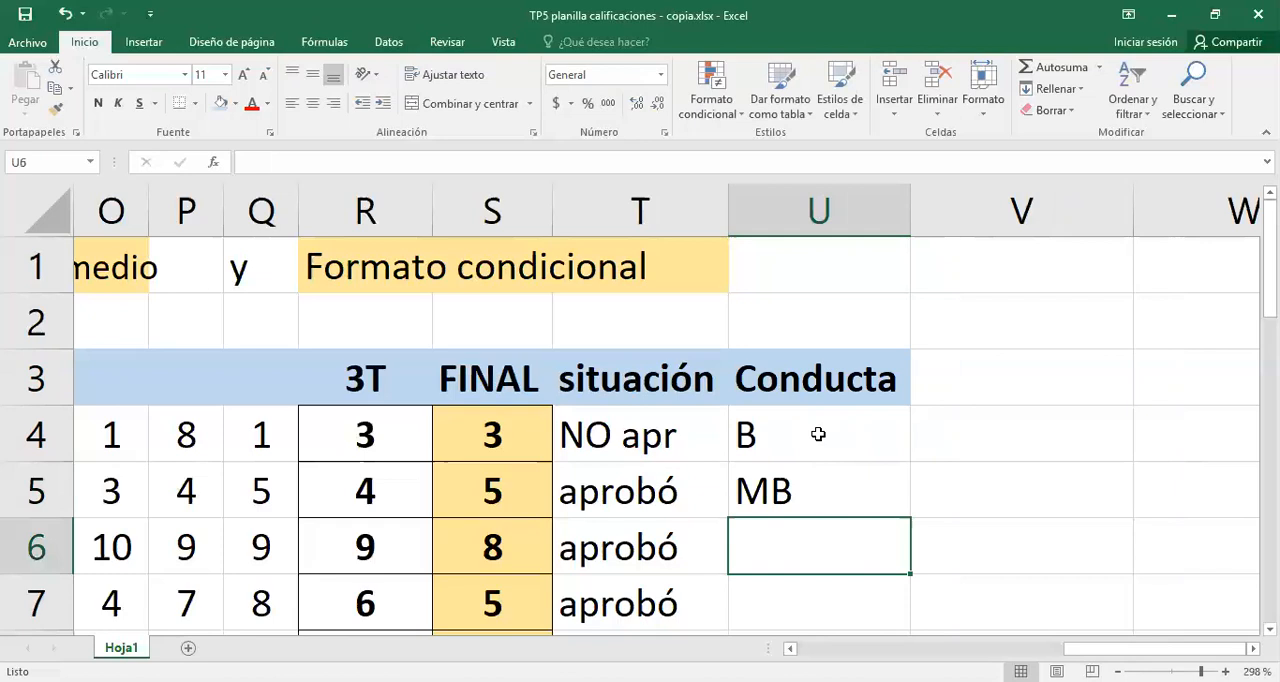
type("R")
key("Return")
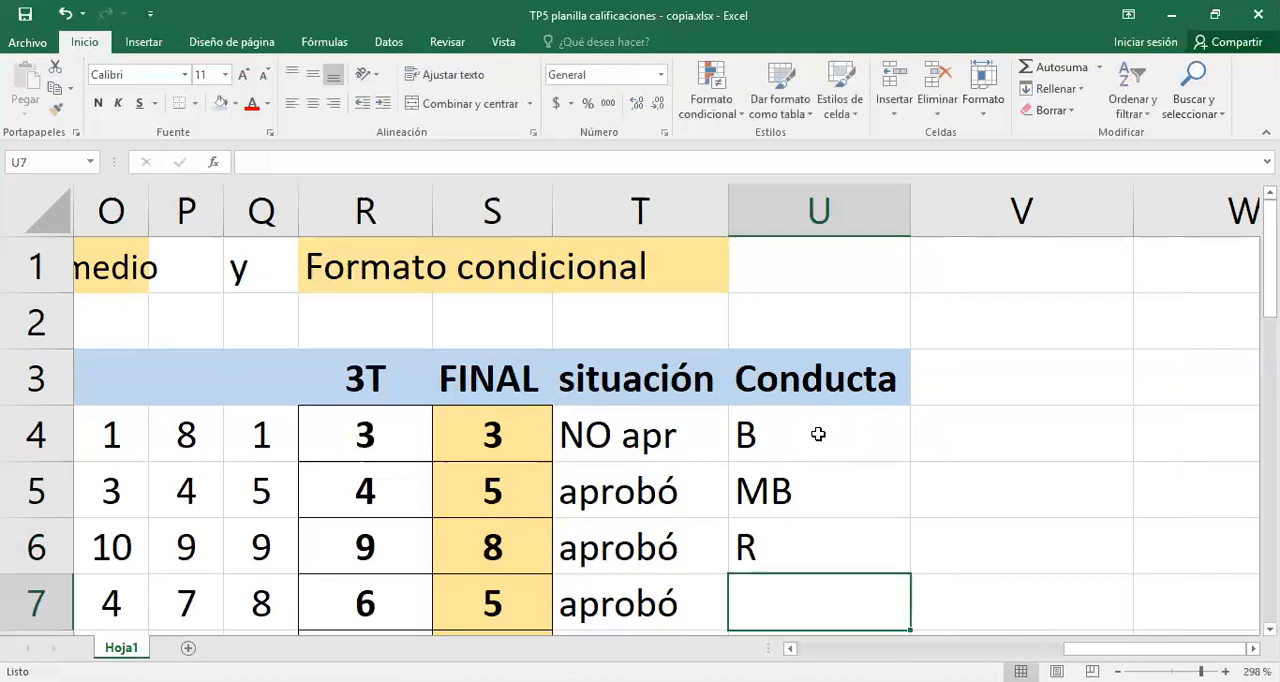
type("M")
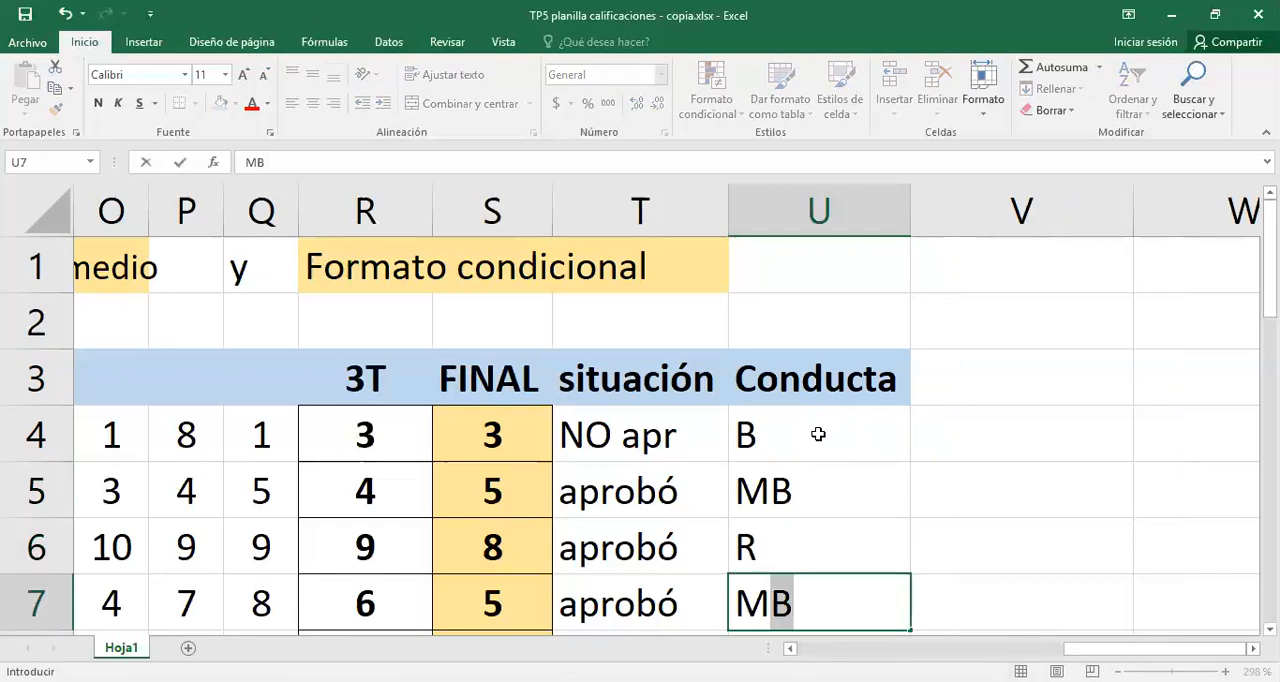
key("BackSpace")
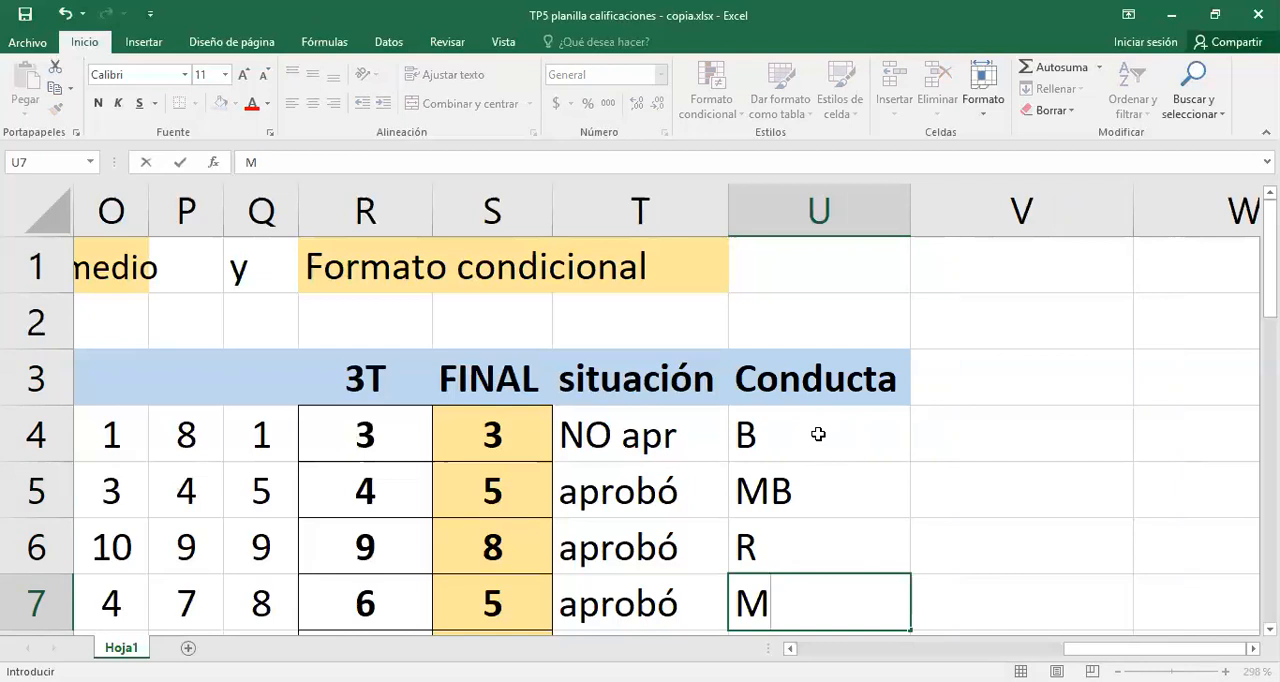
key("Return")
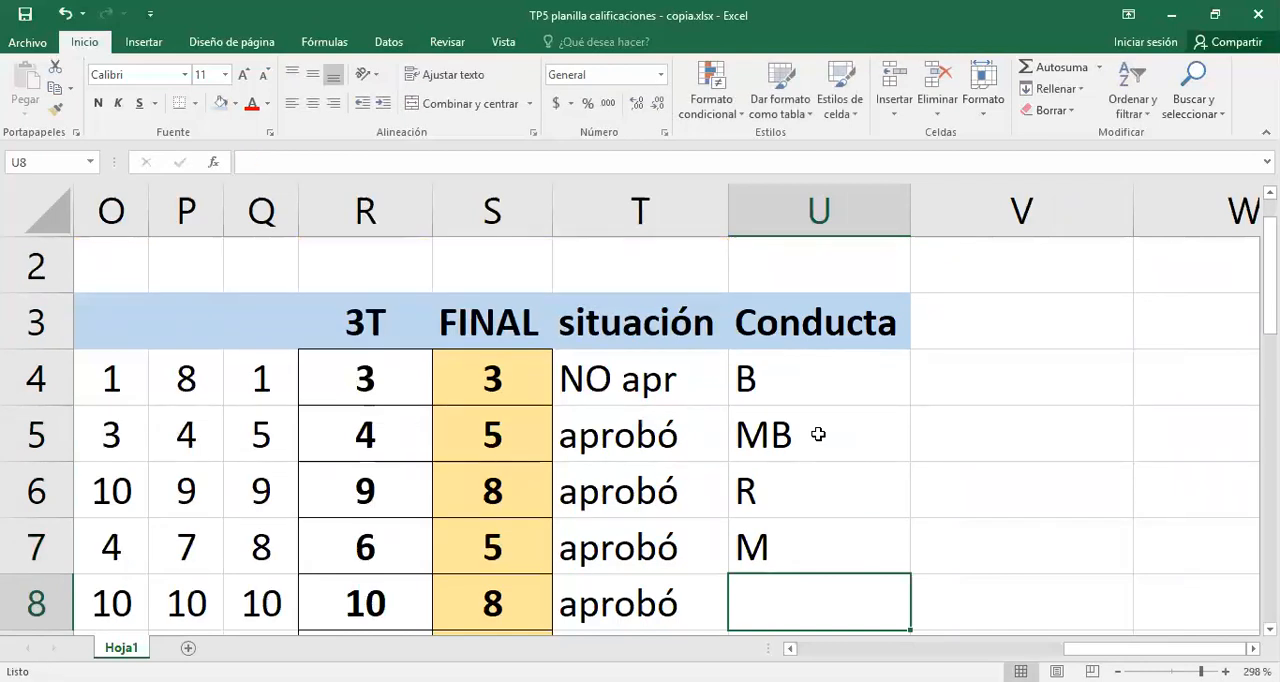
- Enter the conduct grade B in U8, U9 and U10, and MB in U11
type("B")
key("Return")
type("B")
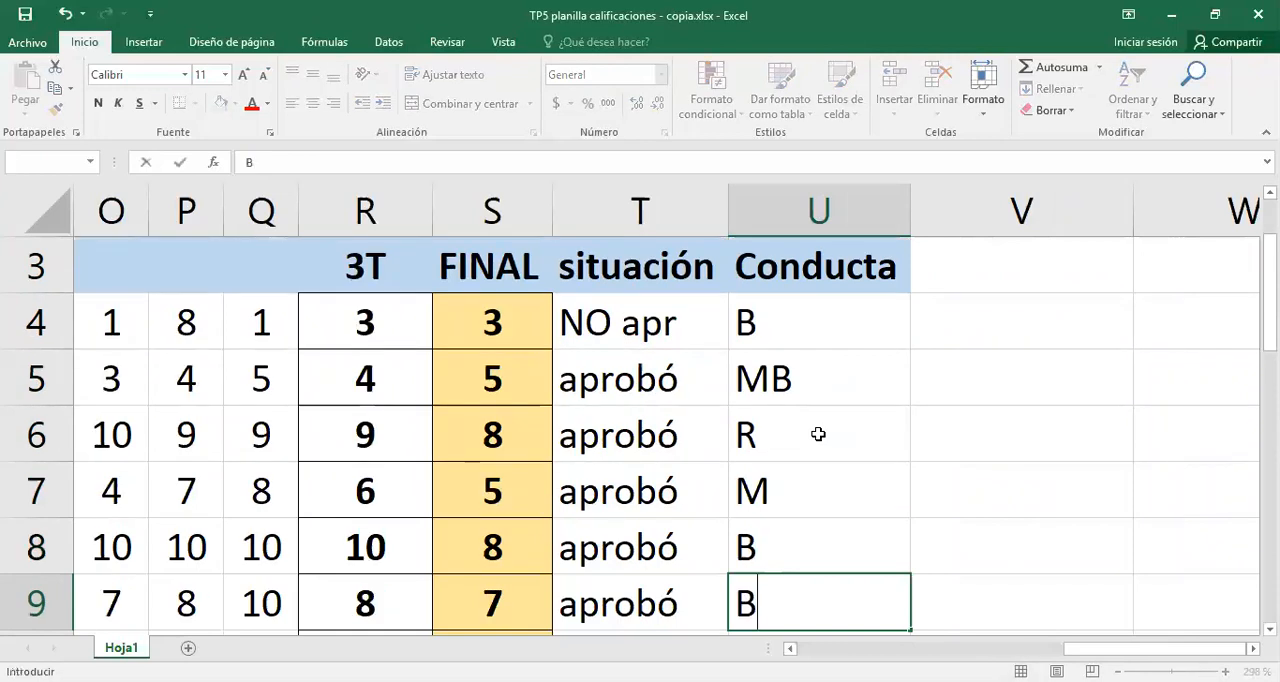
key("Return")
type("B")
key("Return")
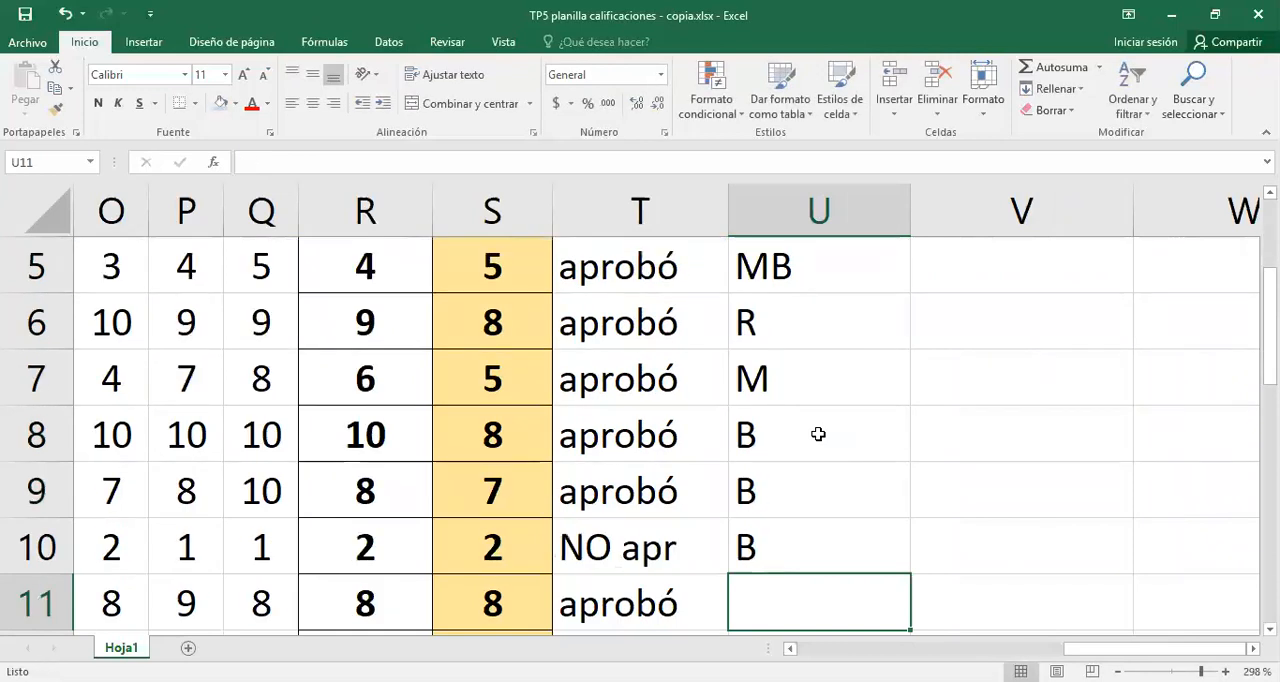
type("mb")
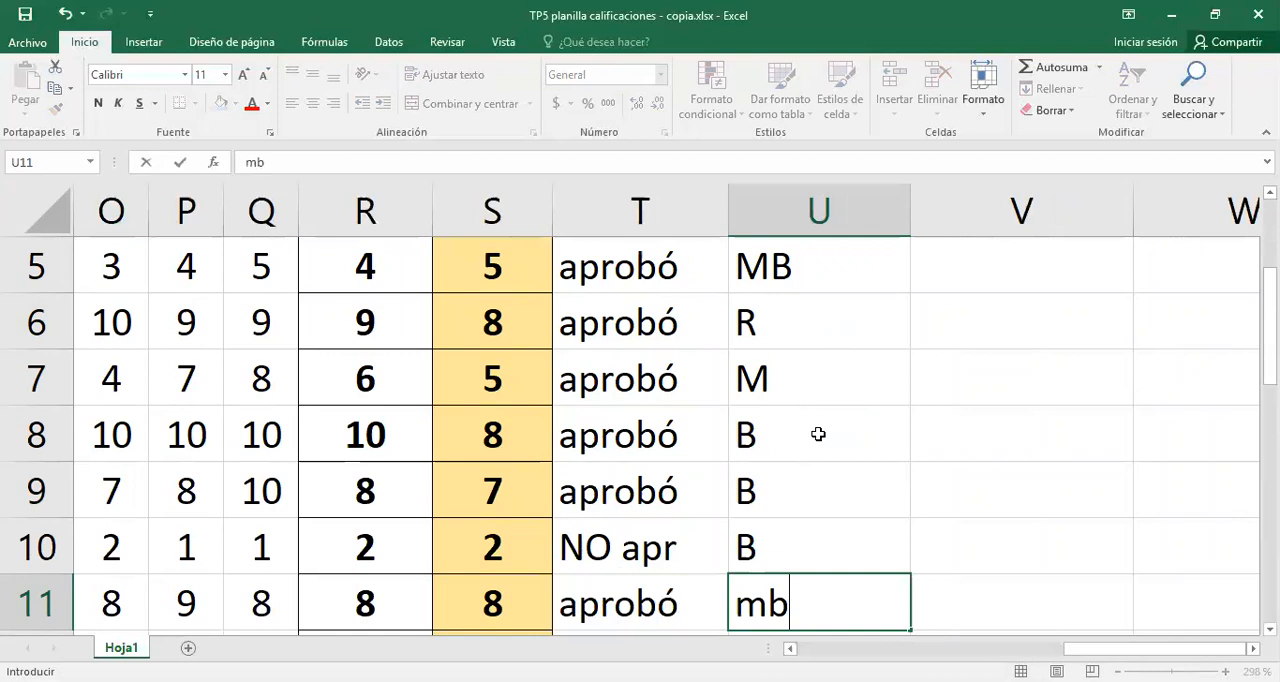
key("BackSpace")
key("BackSpace")
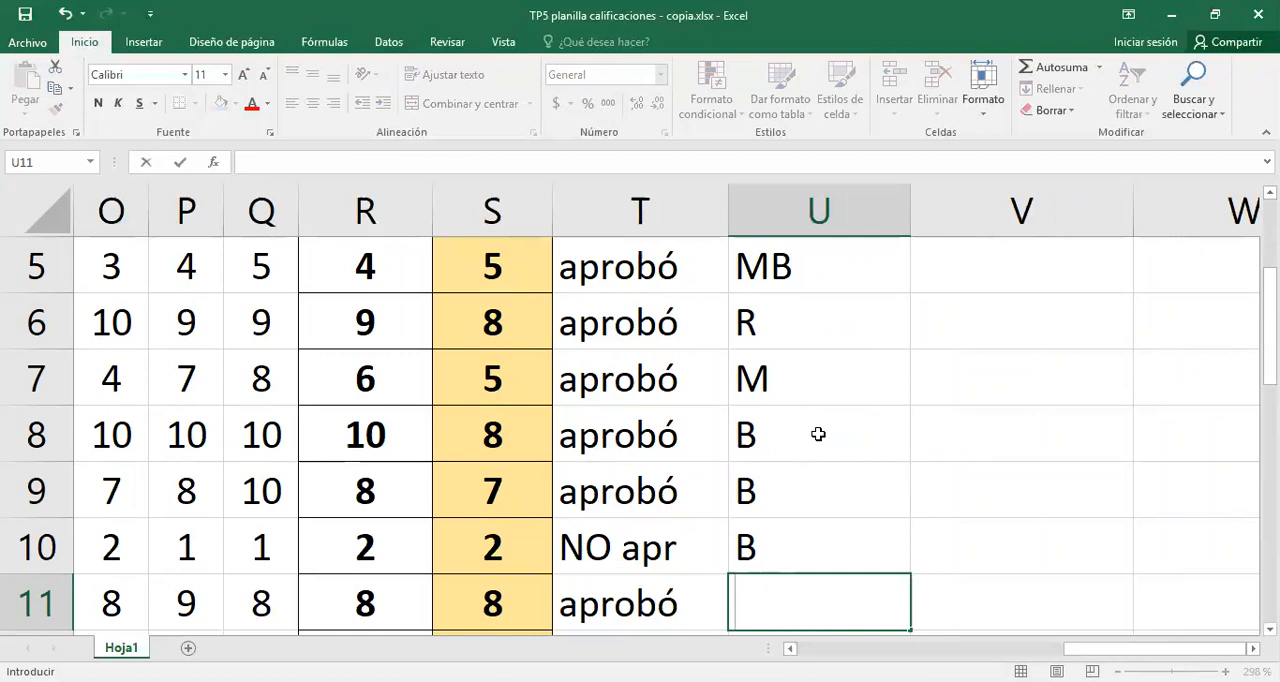
type(";B")
key("BackSpace")
key("BackSpace")
type("MB")
key("Return")
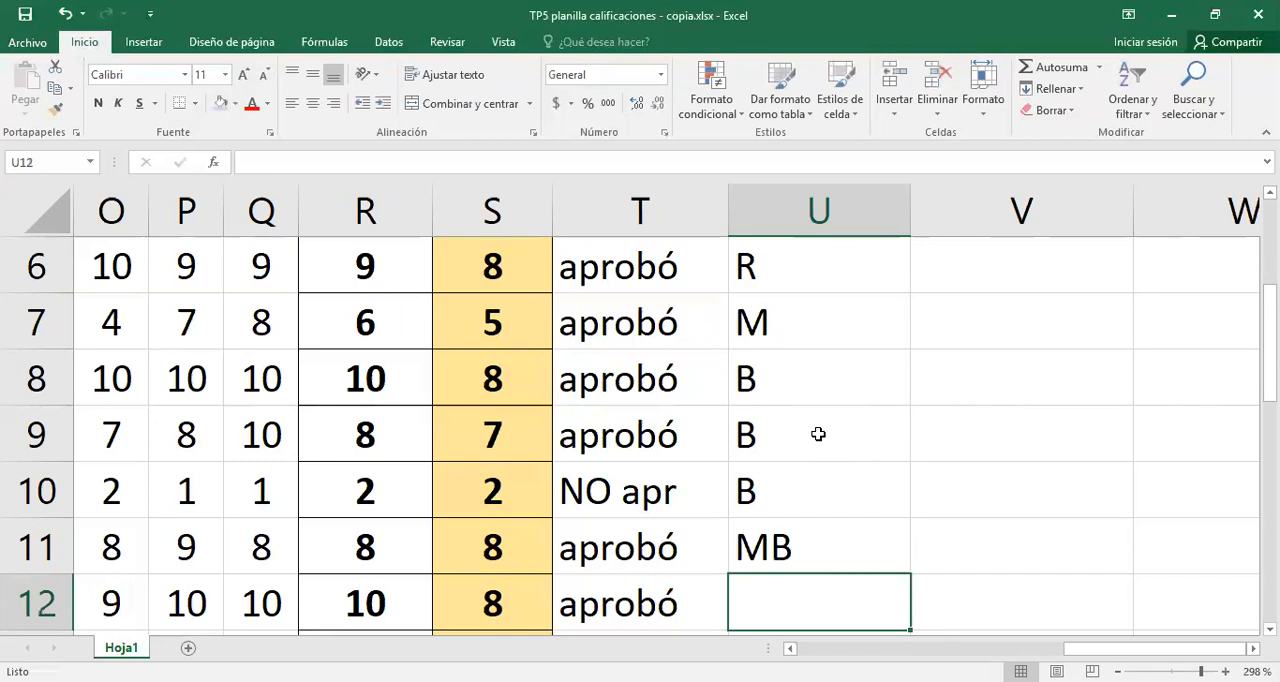
- Enter the conduct grade R in U12 as a capital letter
type("r")
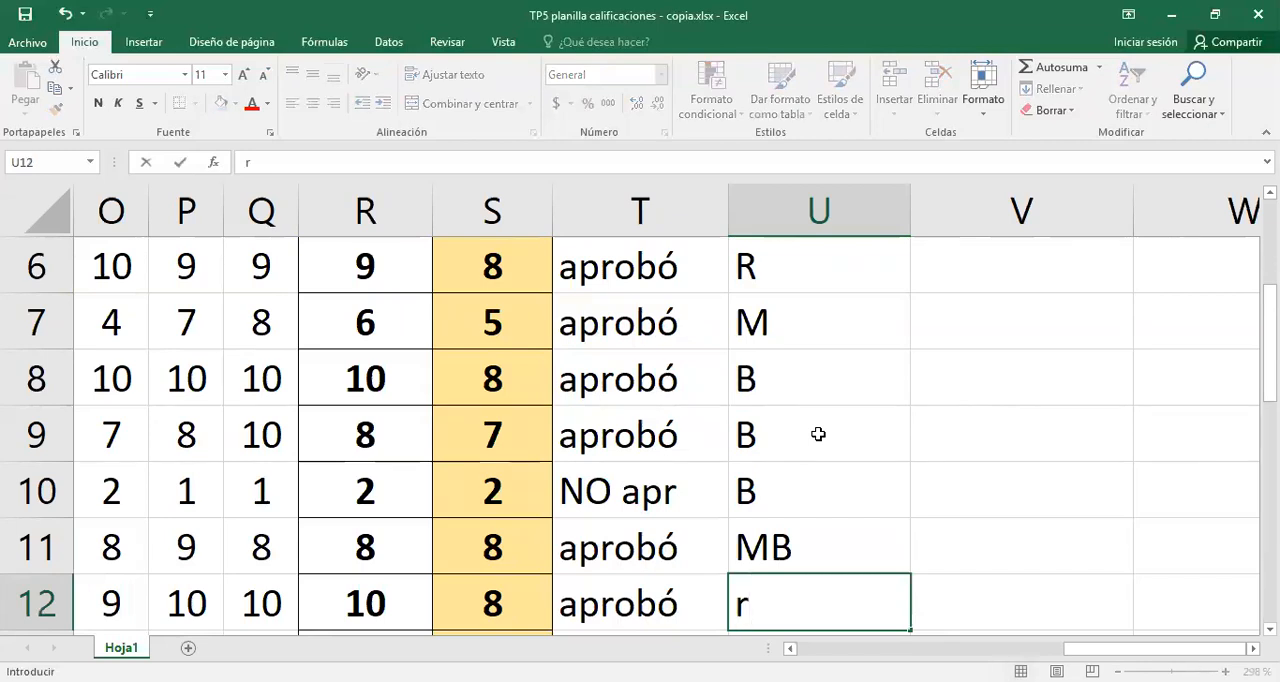
key("Return")
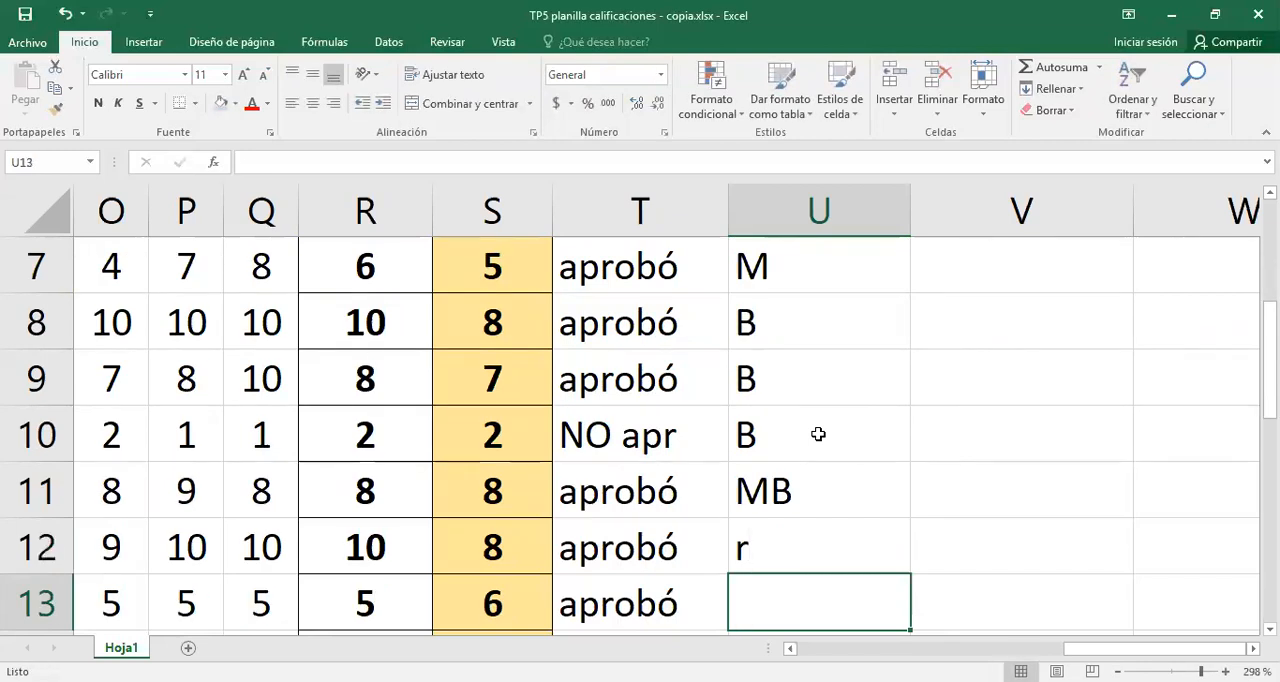
key("Up")
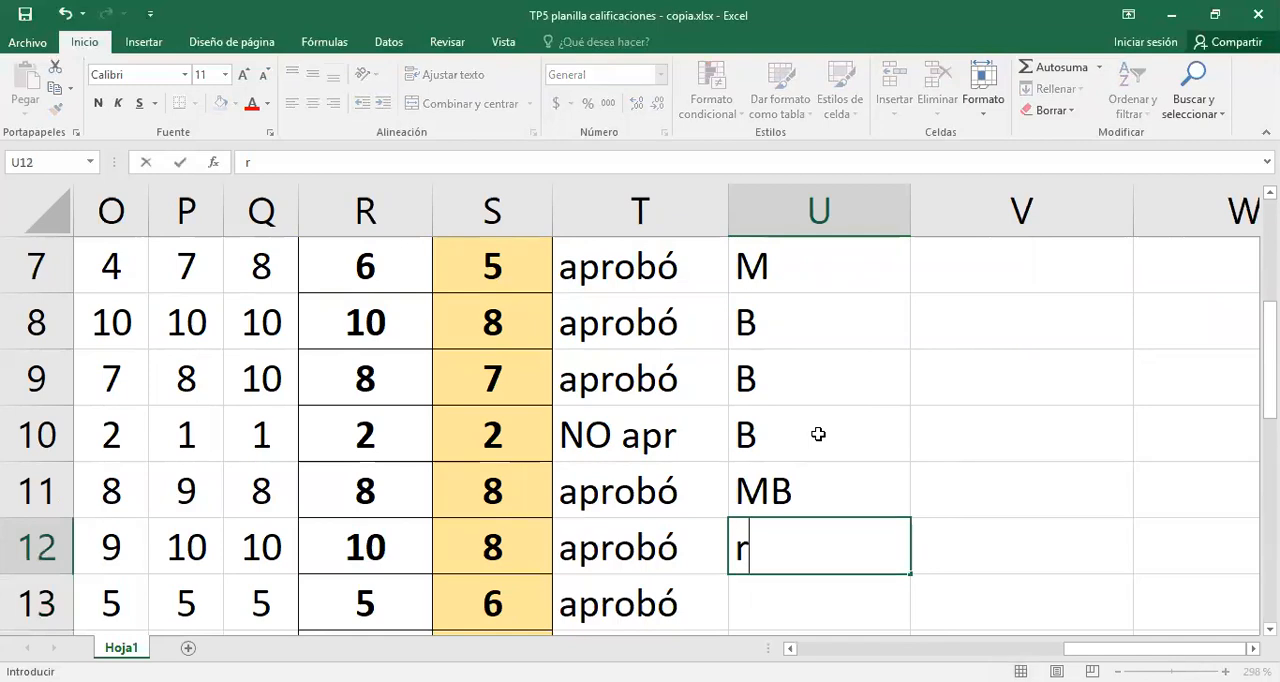
key("BackSpace")
type("r")
key("BackSpace")
type("R")
key("Return")
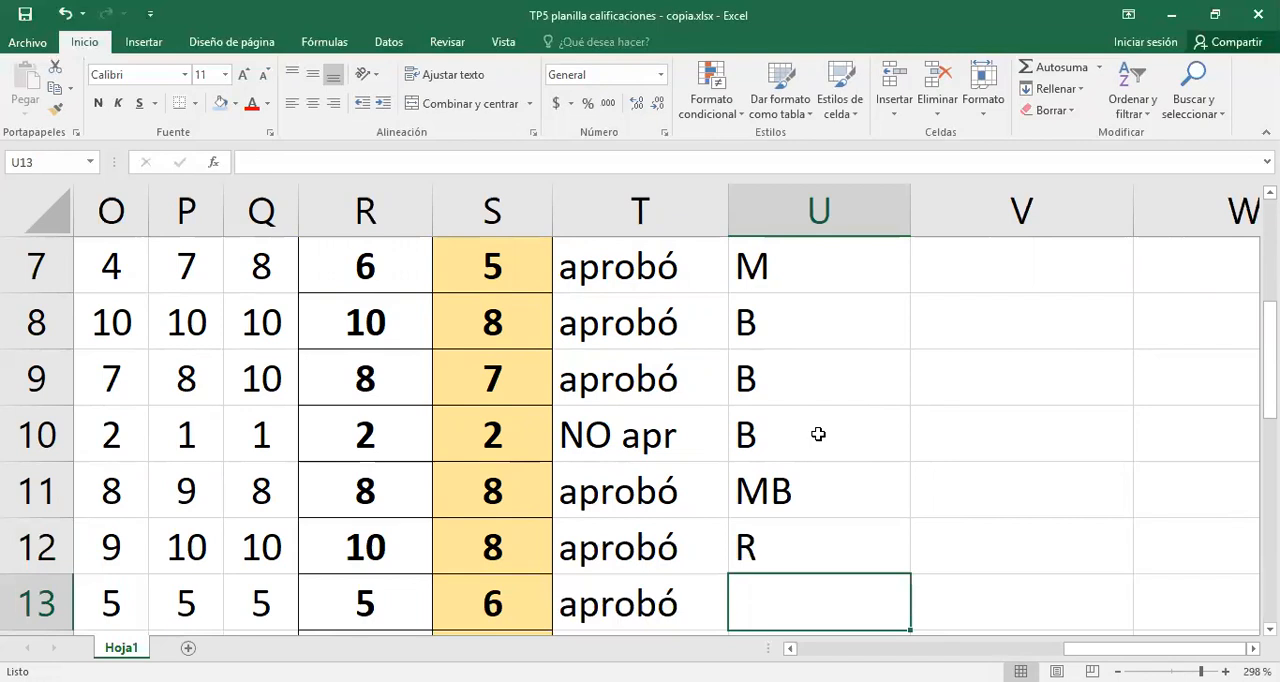
- Enter the conduct grade M in U13 and a capital B in U14
type("M")
key("Return")
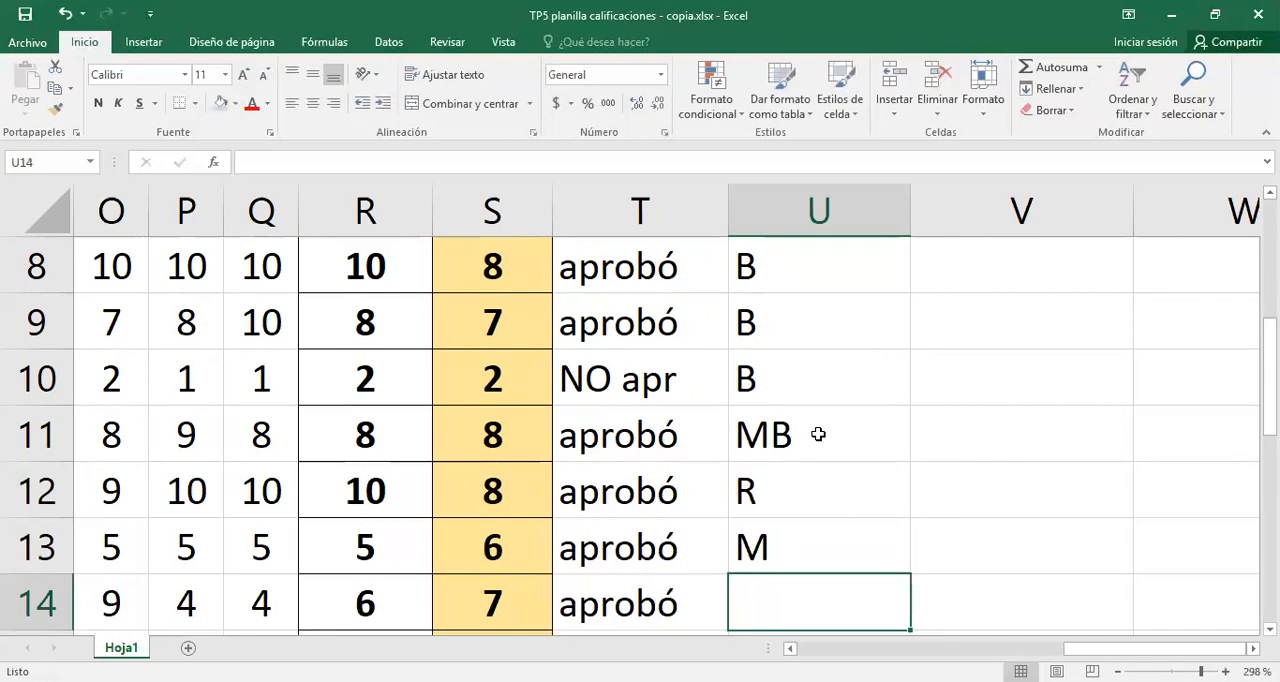
type("b")
key("Return")
key("Up")
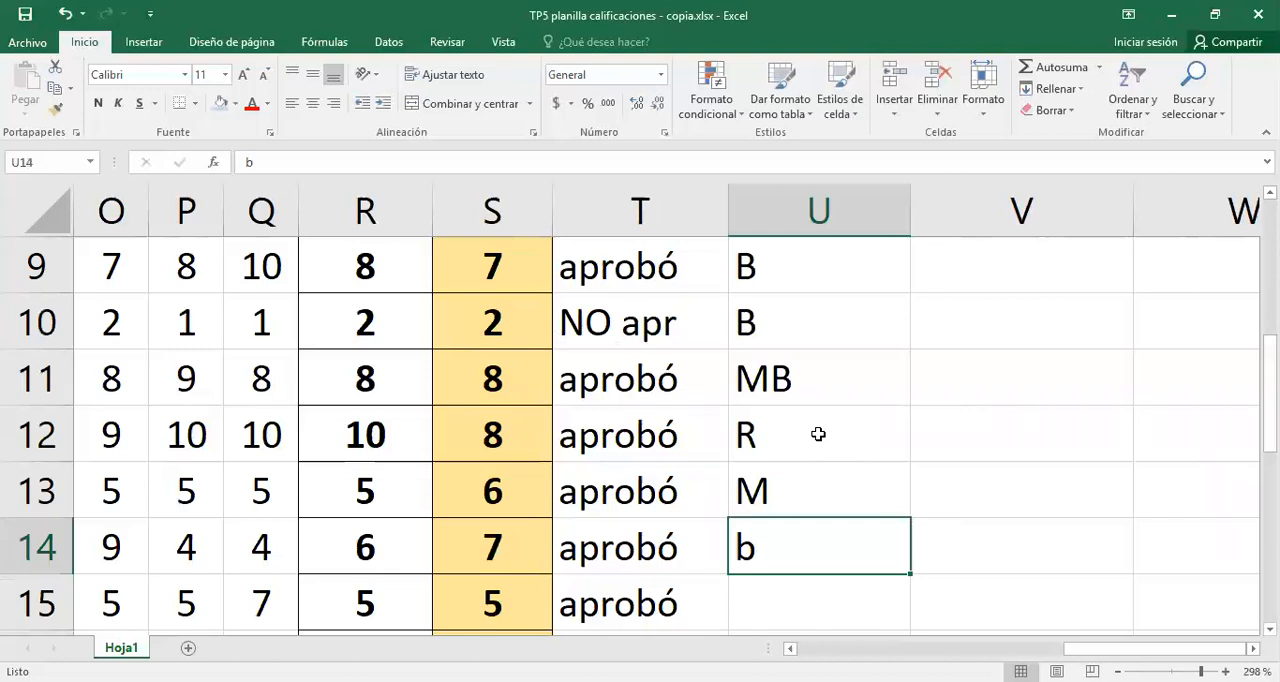
type("B")
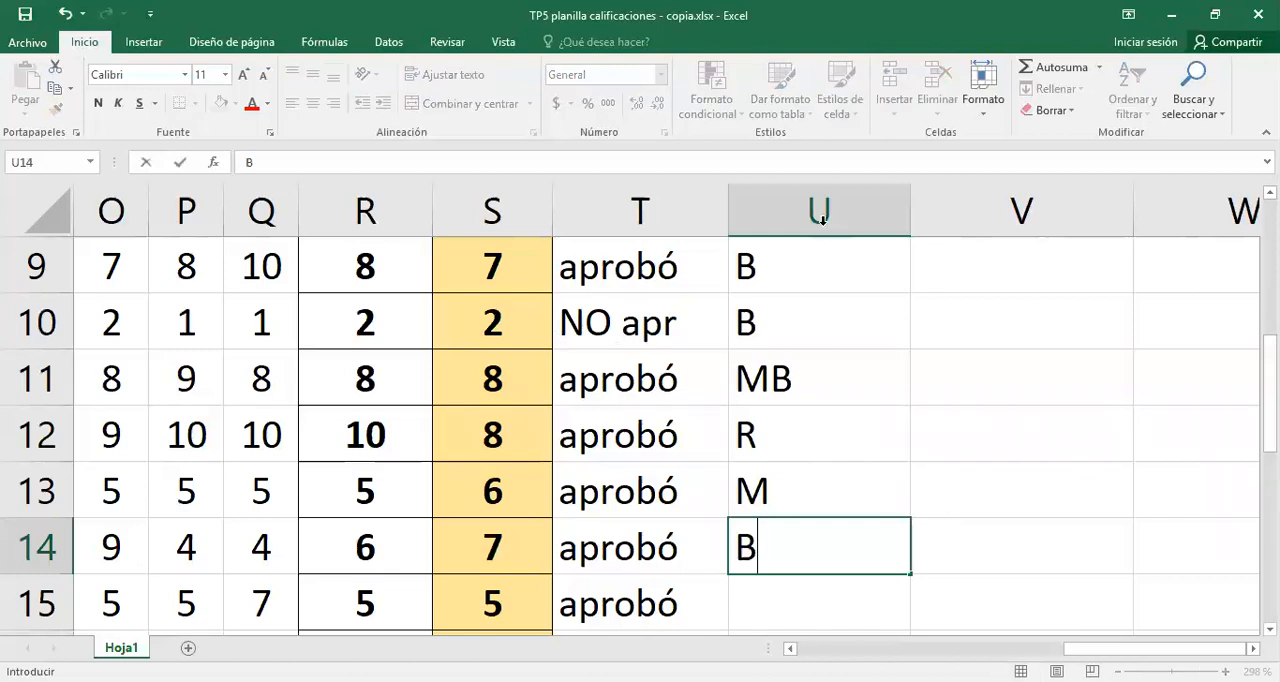
key("Return")
- Enter the conduct grade B for the students in rows 15 to 21 of column U
type("B")
key("Return")
type("B")
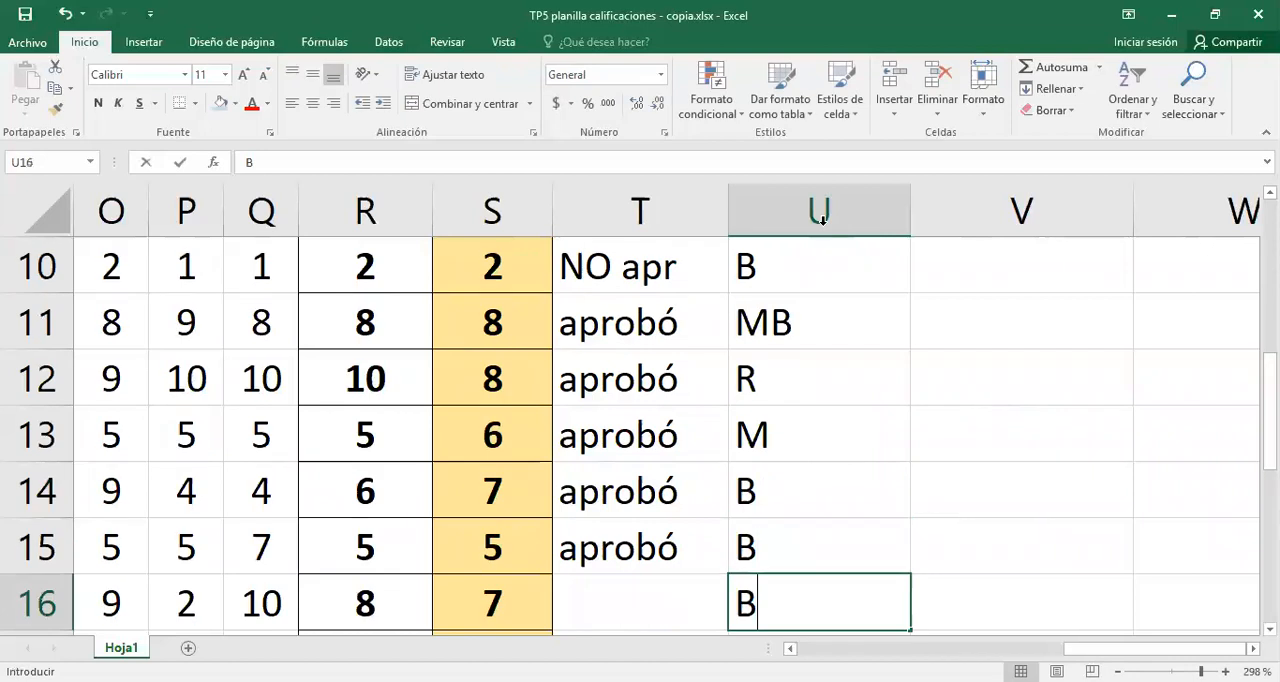
key("Return")
type("B")
key("Return")
type("B")
key("Return")
type("B")
key("Return")
type("B")
key("Return")
type("B")
key("Tab")
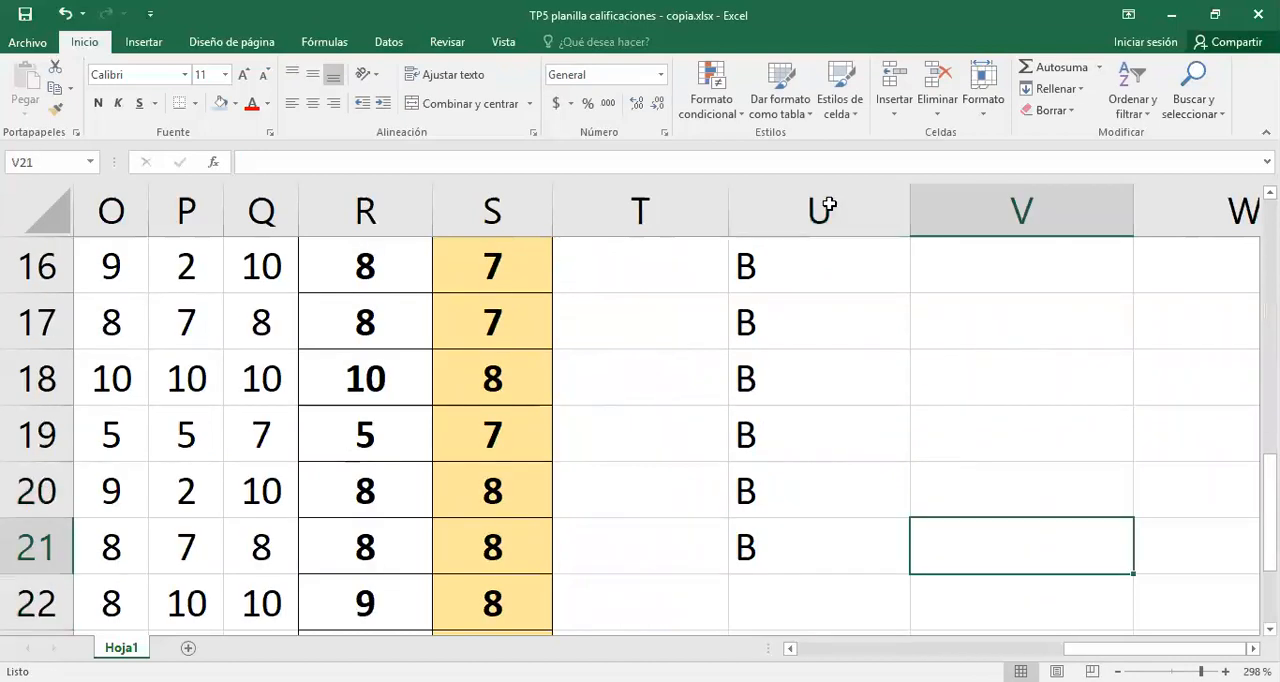
- Centre the contents of the whole Conducta column (U) horizontally
key("Up")
key("Up")
key("Up")
key("Up")
key("Up")
key("Up")
key("Up")
key("Up")
key("Up")
key("Up")
key("Up")
key("Up")
key("Up")
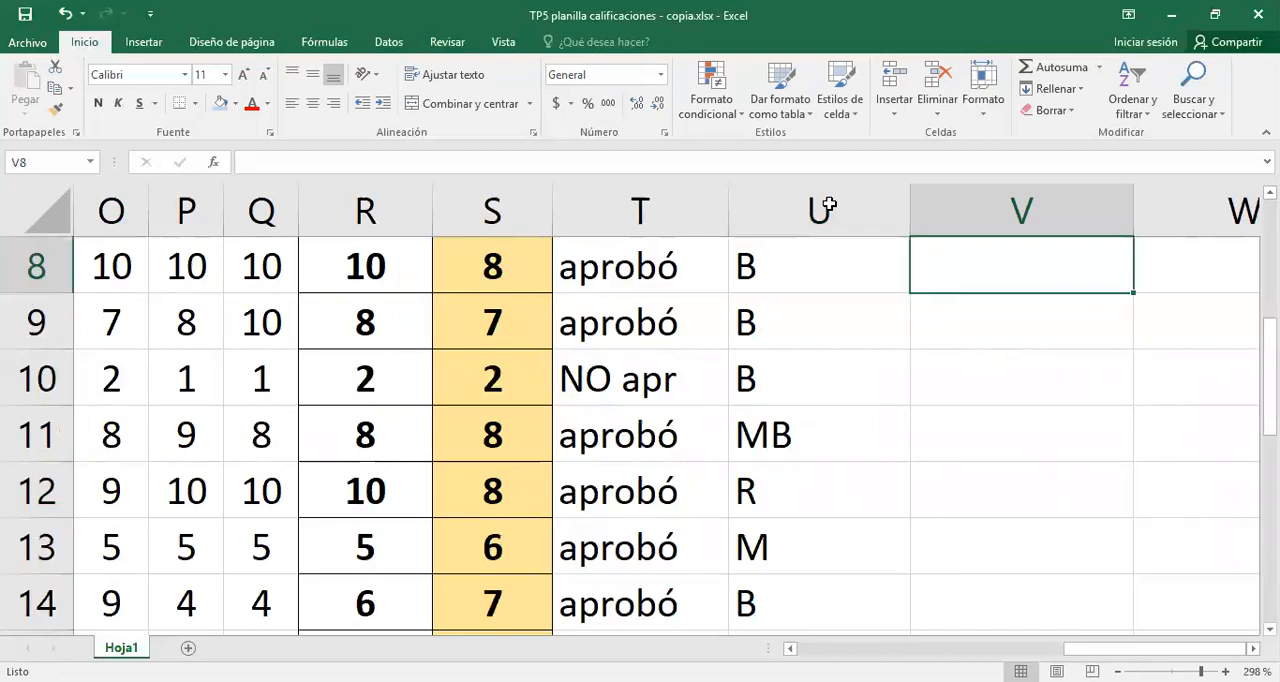
scroll(829, 204, "up", 2)
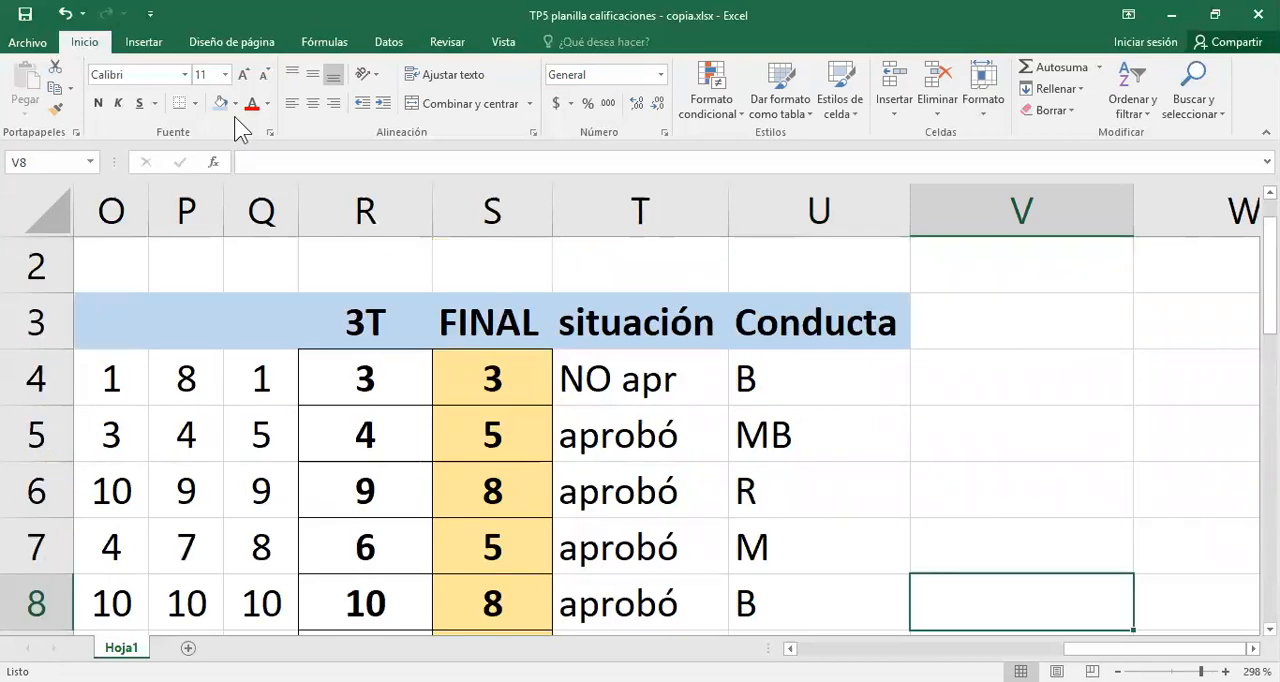
left_click(829, 204)
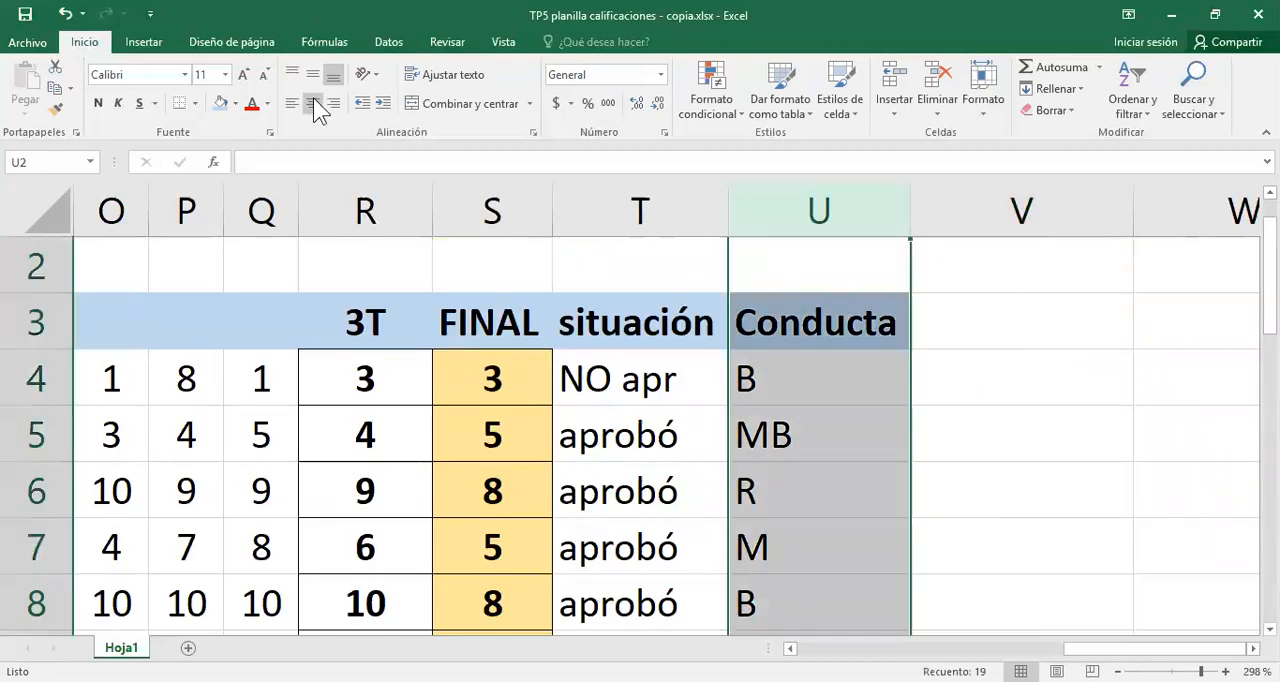
left_click(313, 103)
- Enter the column heading "Vacante" in V3, with only the first letter capitalised
left_click(1041, 325)
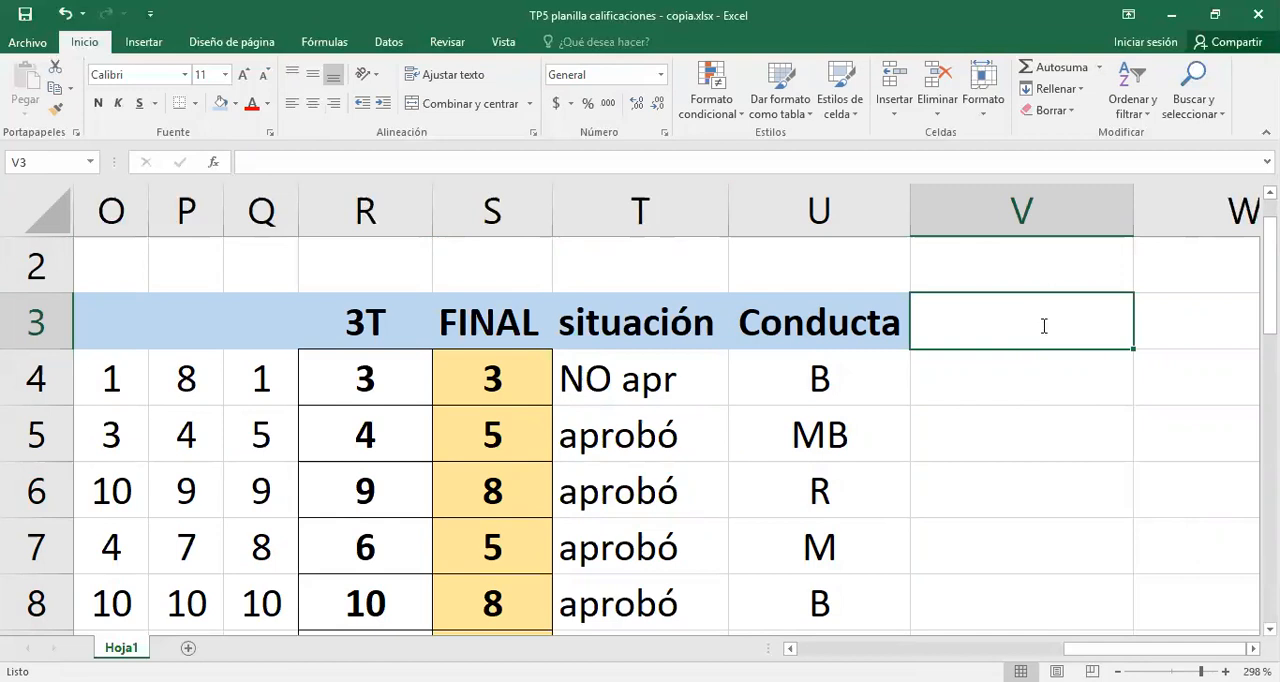
type("vACANTE")
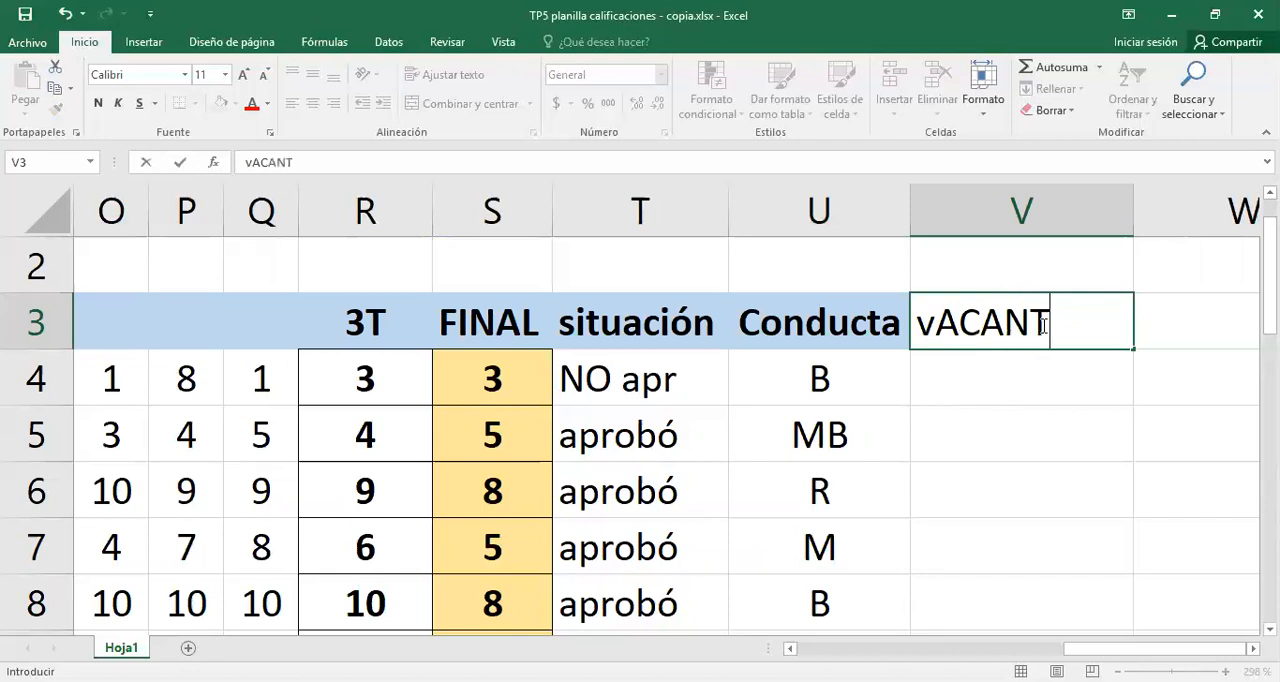
key("BackSpace")
key("BackSpace")
key("BackSpace")
key("BackSpace")
key("BackSpace")
key("BackSpace")
key("BackSpace")
type("V")
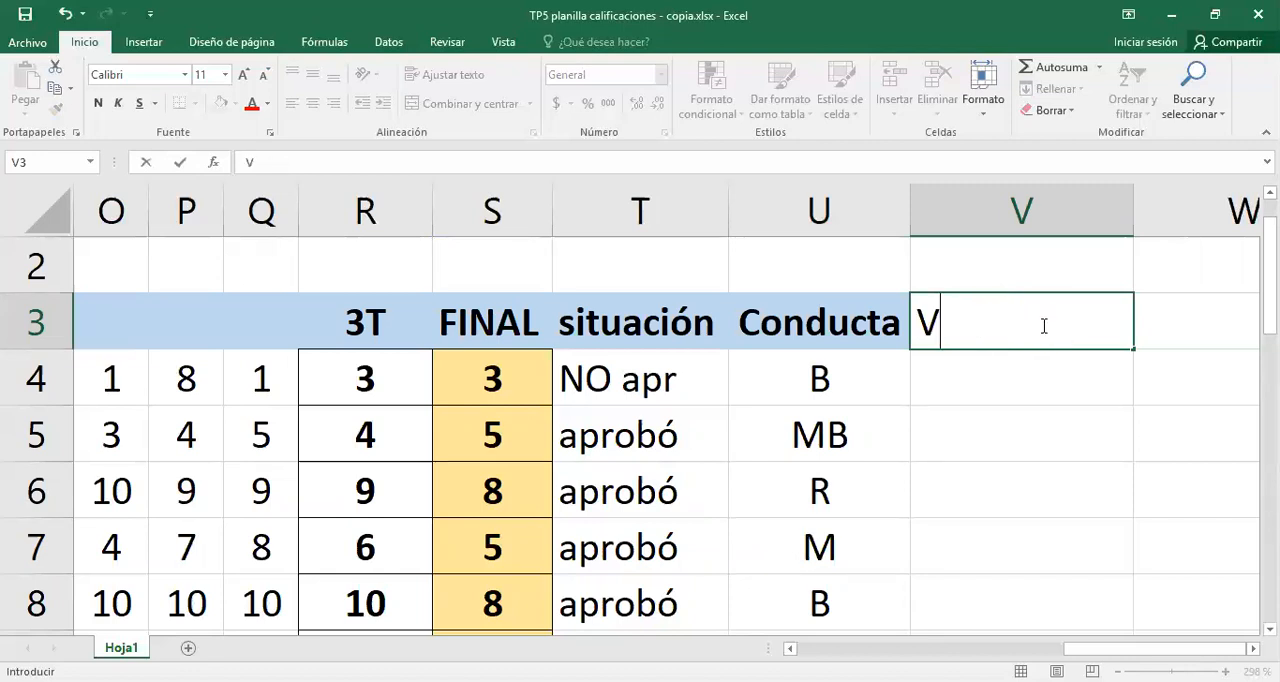
type("acnan")
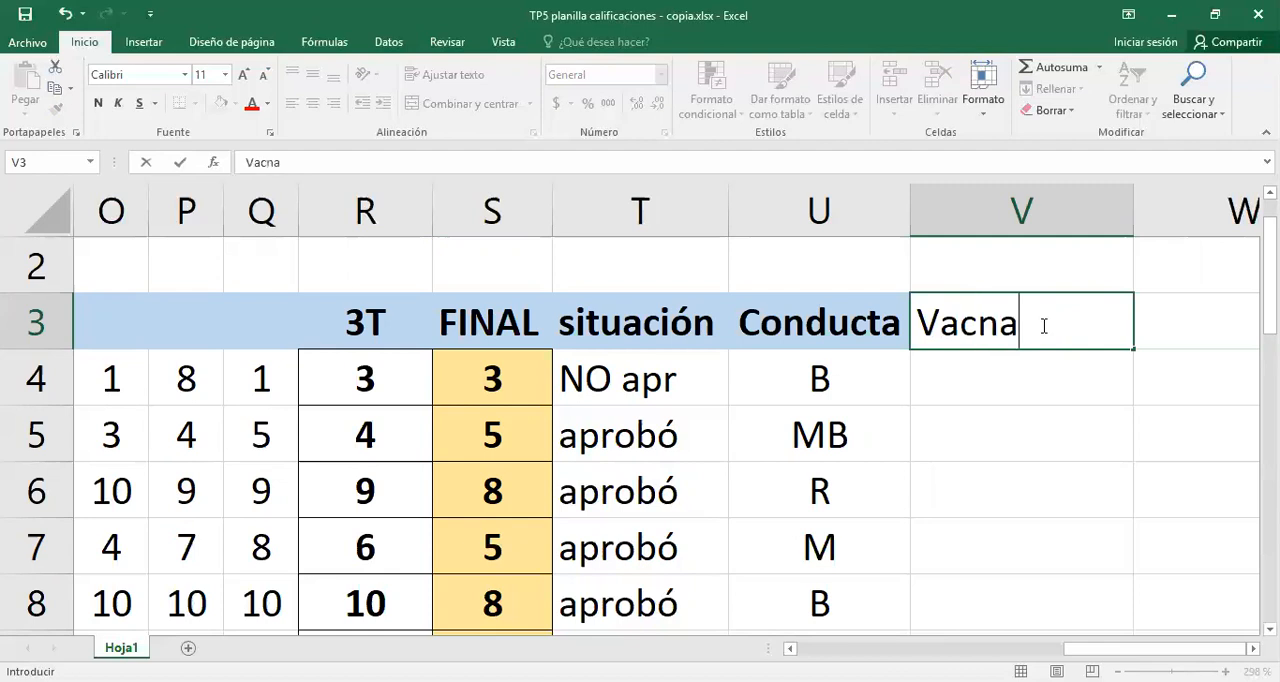
key("BackSpace")
key("BackSpace")
key("BackSpace")
type("ante")
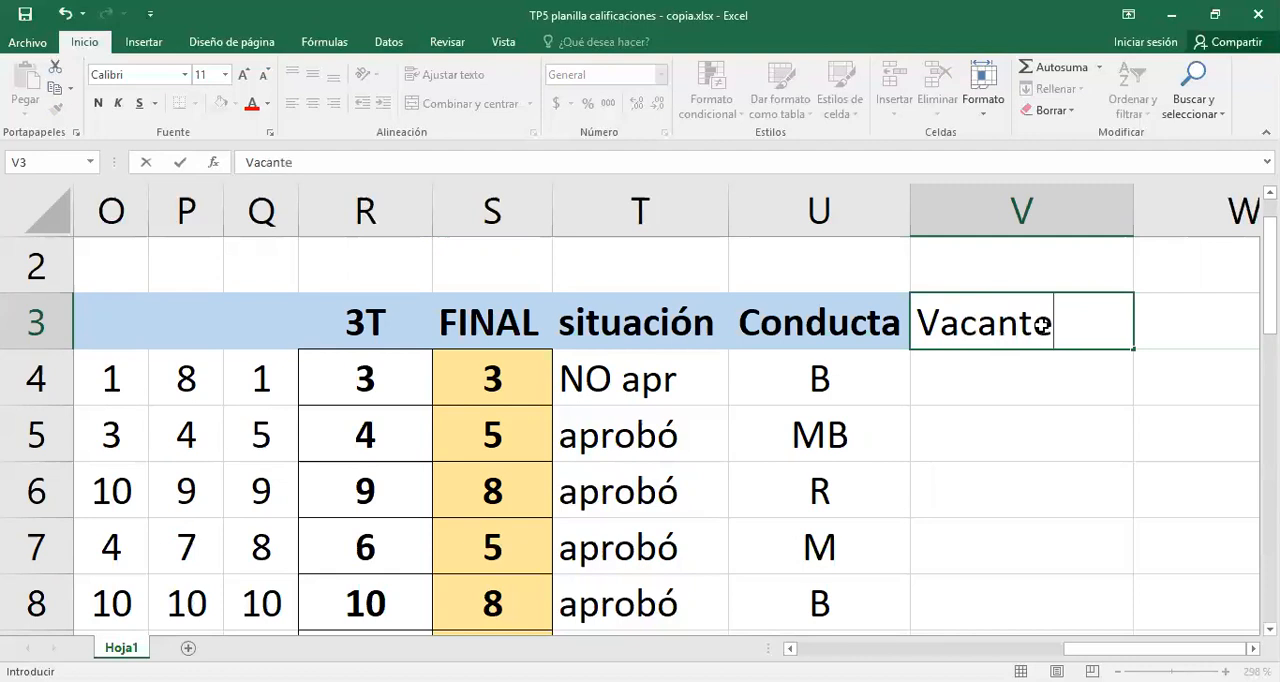
key("Return")
- Make the Vacante heading in V3 bold and centred
left_click(1043, 325)
key("ctrl+n")
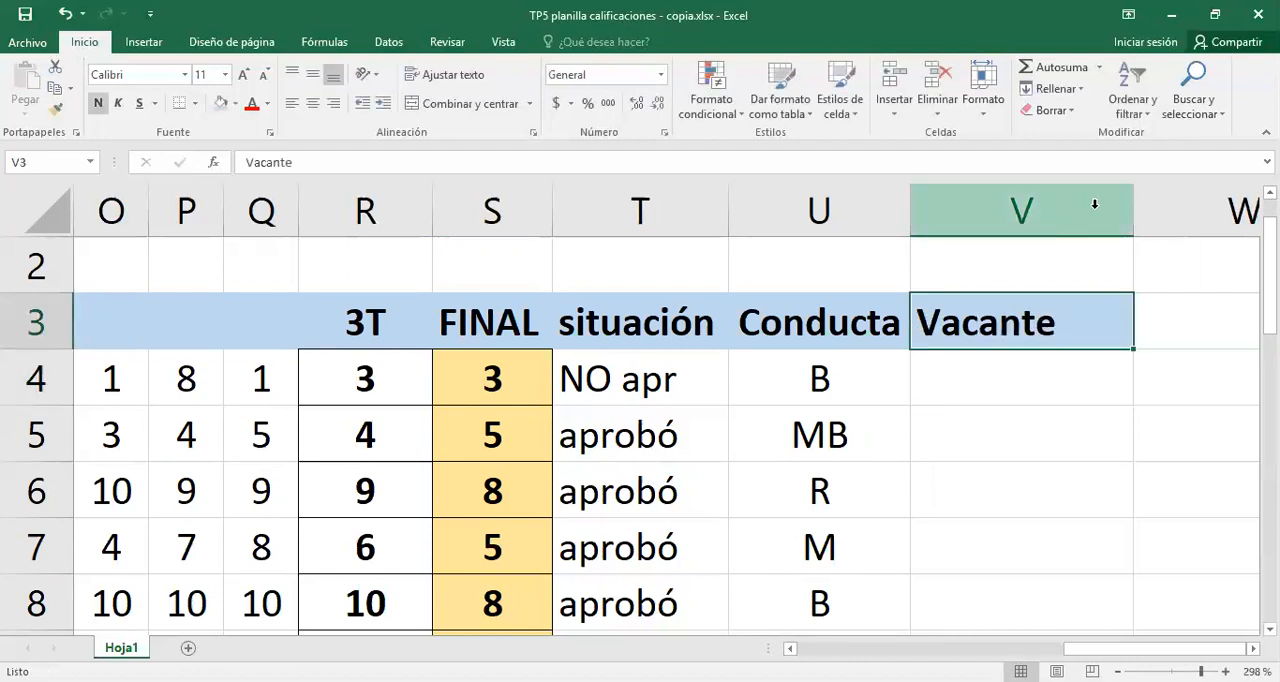
left_click(311, 105)
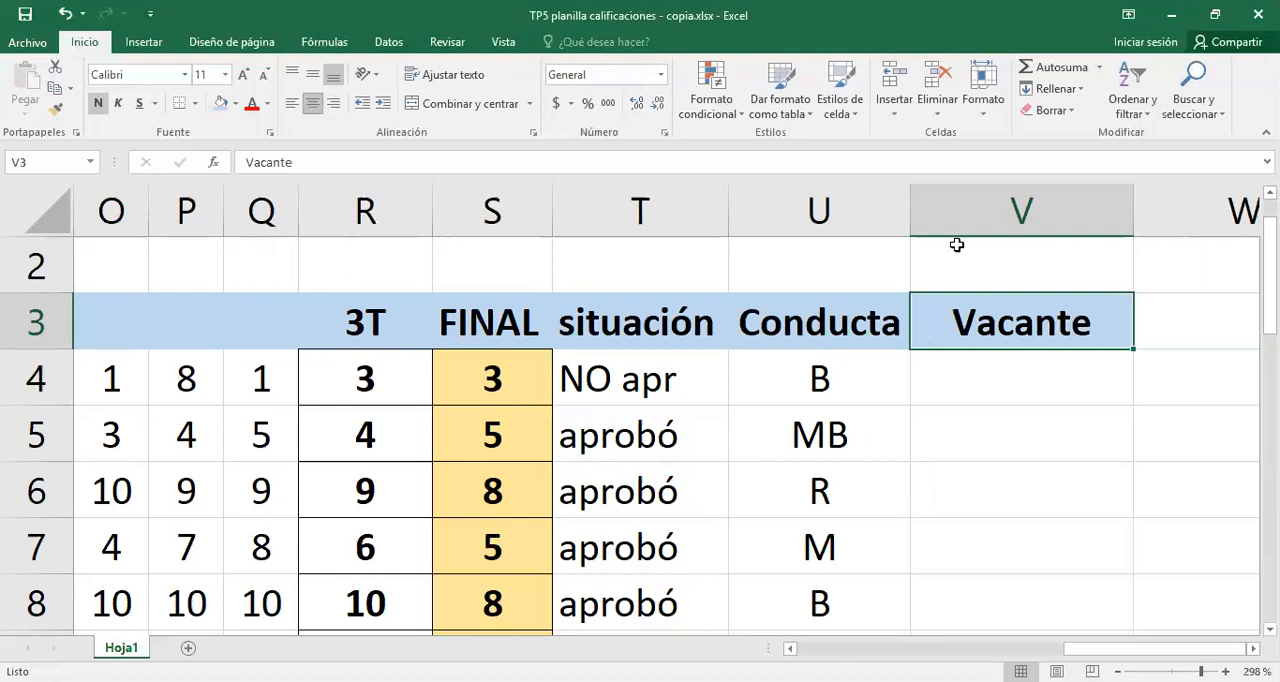
- Fit column V's width to its heading and apply outside borders to V3
double_click(1127, 221)
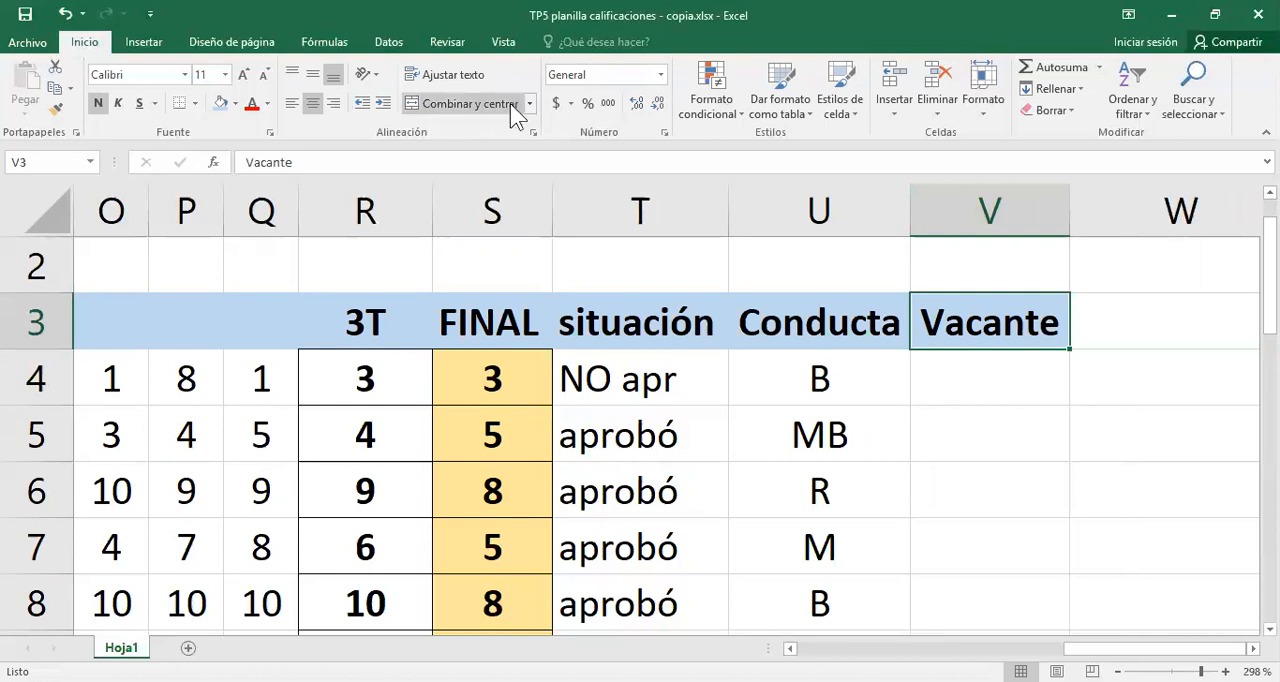
left_click(197, 102)
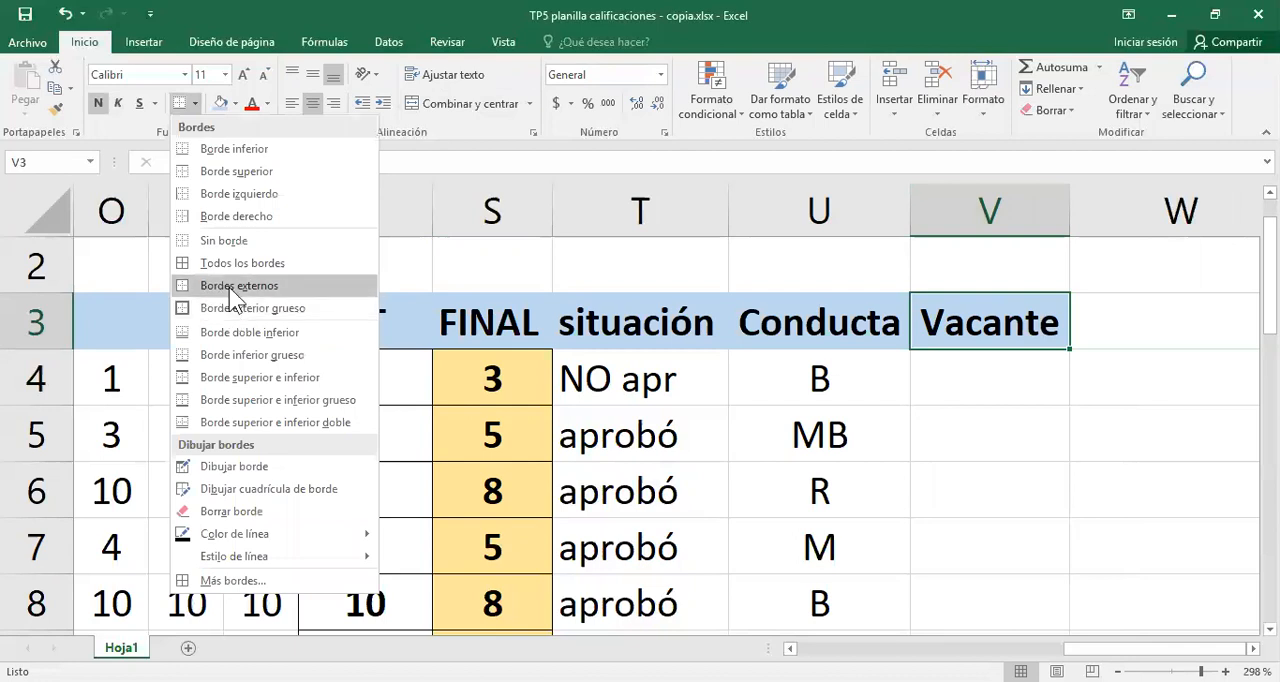
left_click(231, 287)
- Examine the final average in S4 and the conduct grade in U4 as the two conditions for the vacancy in V4
left_click(1014, 369)
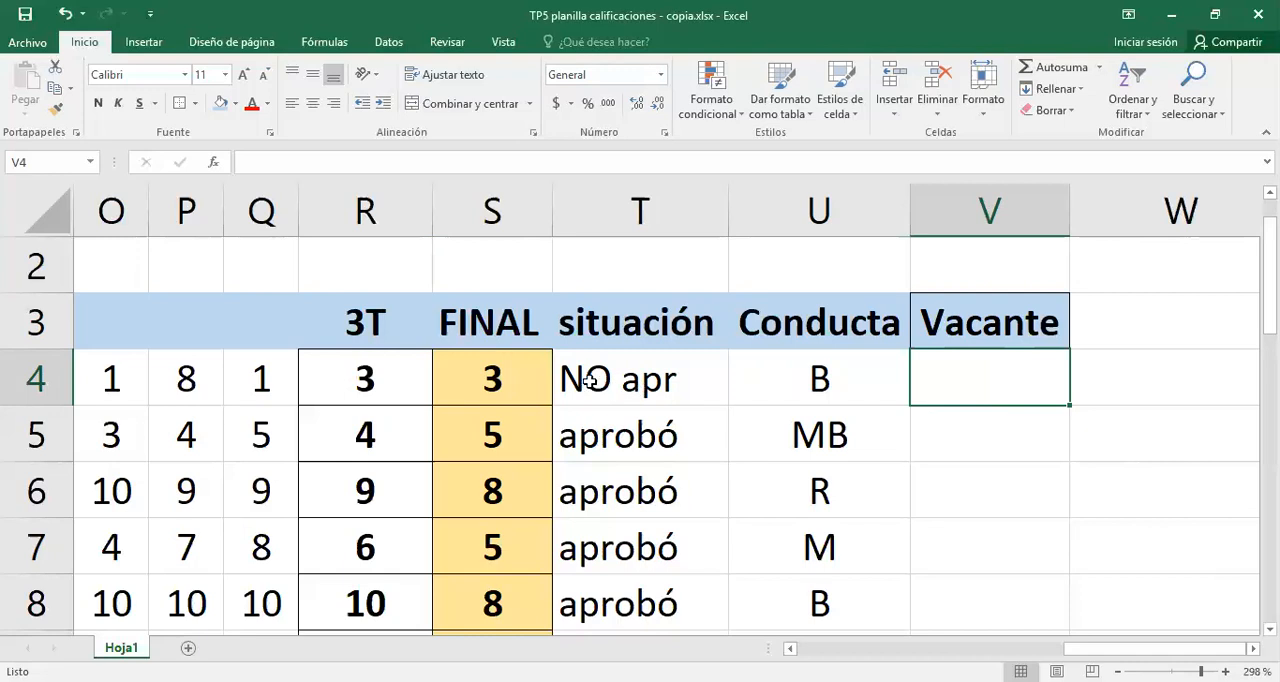
left_click(491, 375)
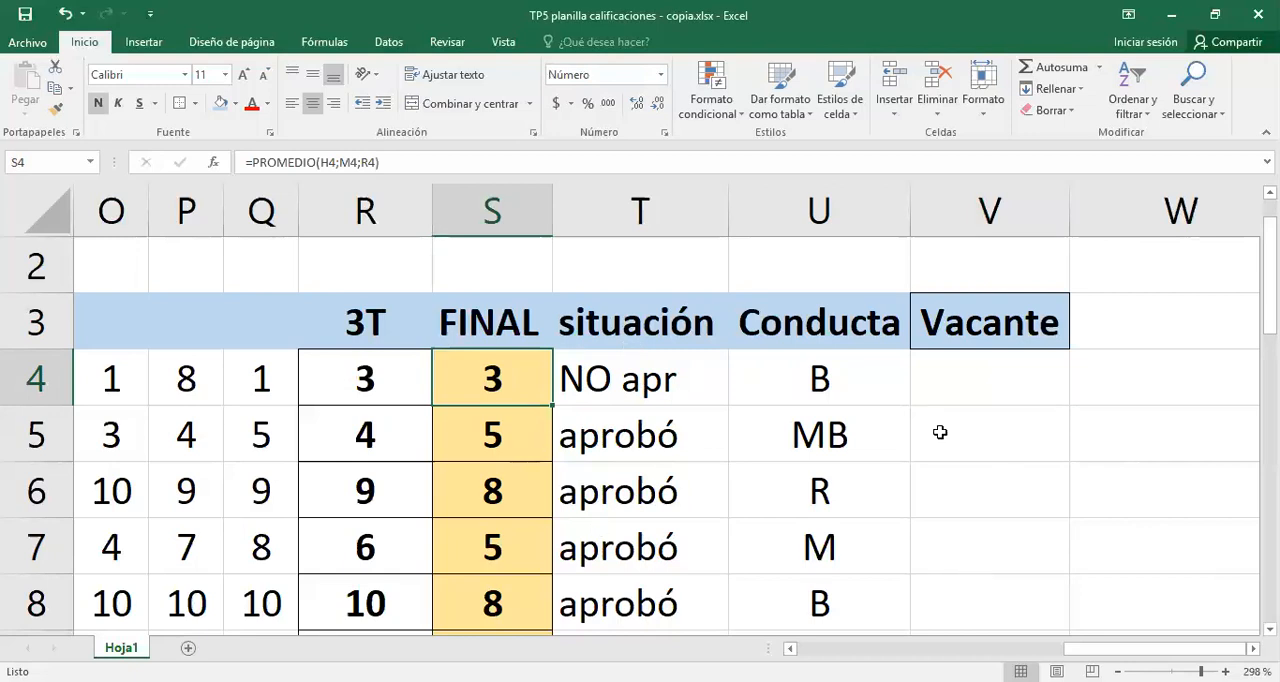
left_click(822, 375)
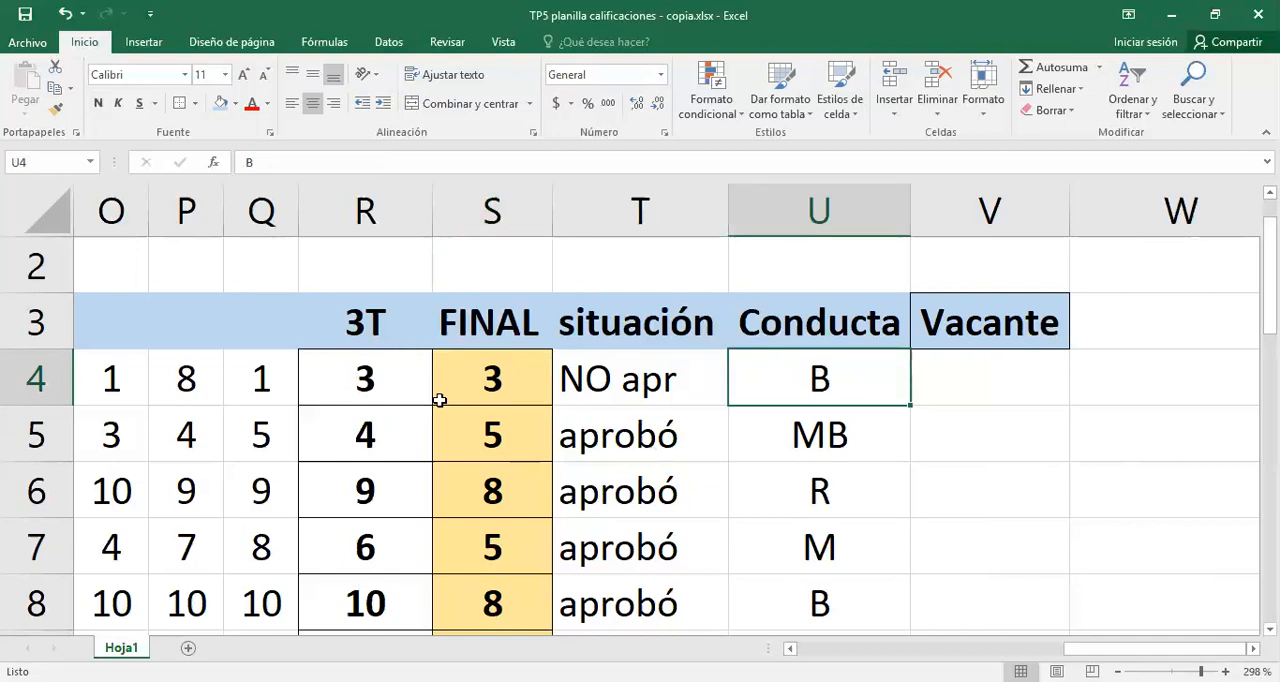
left_click(491, 378)
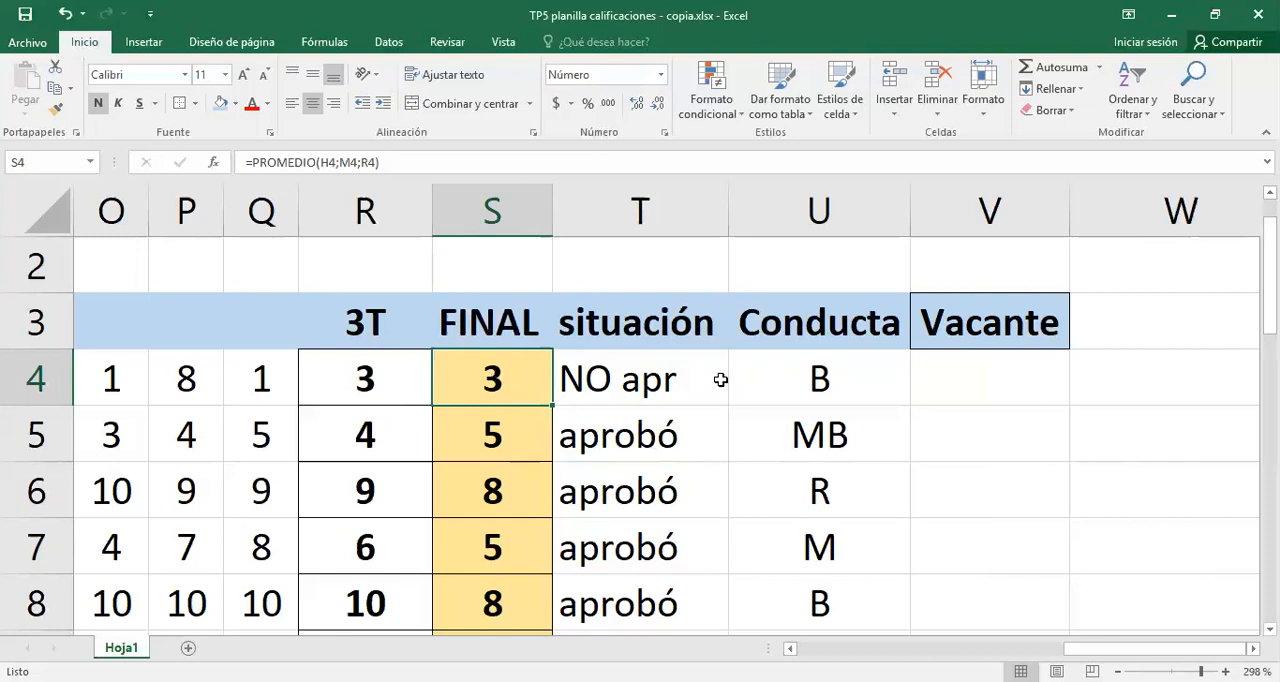
left_click(799, 378)
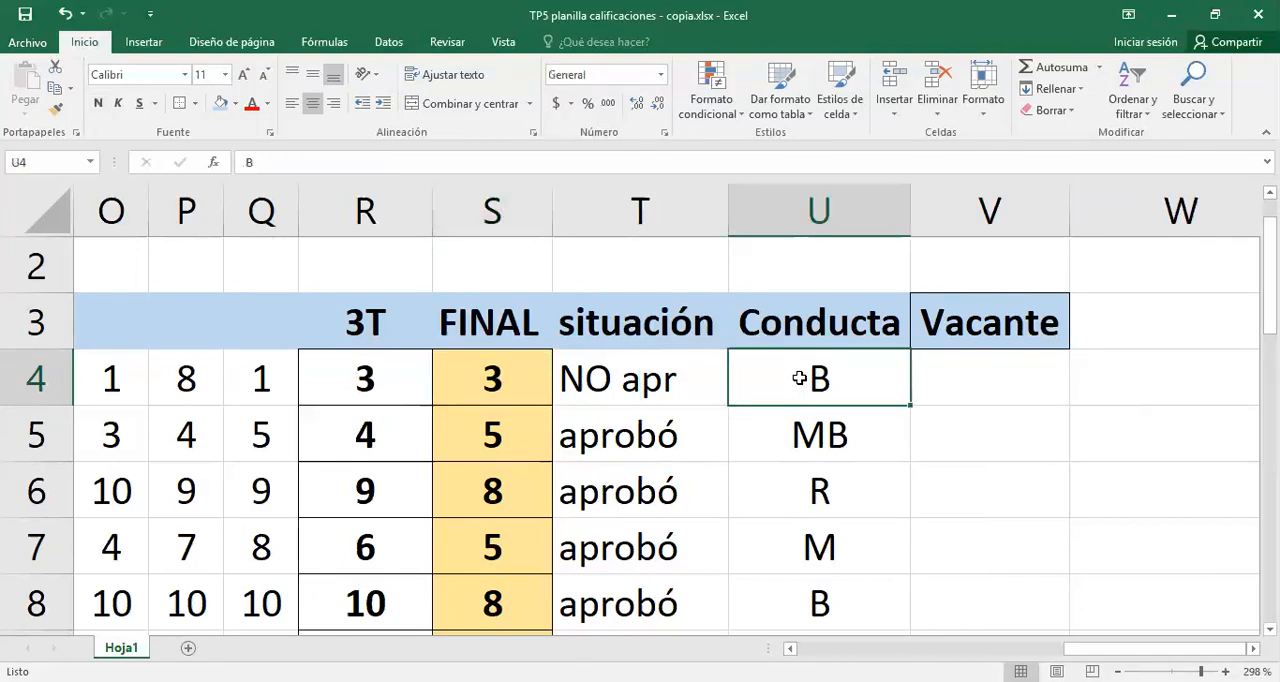
left_click(966, 378)
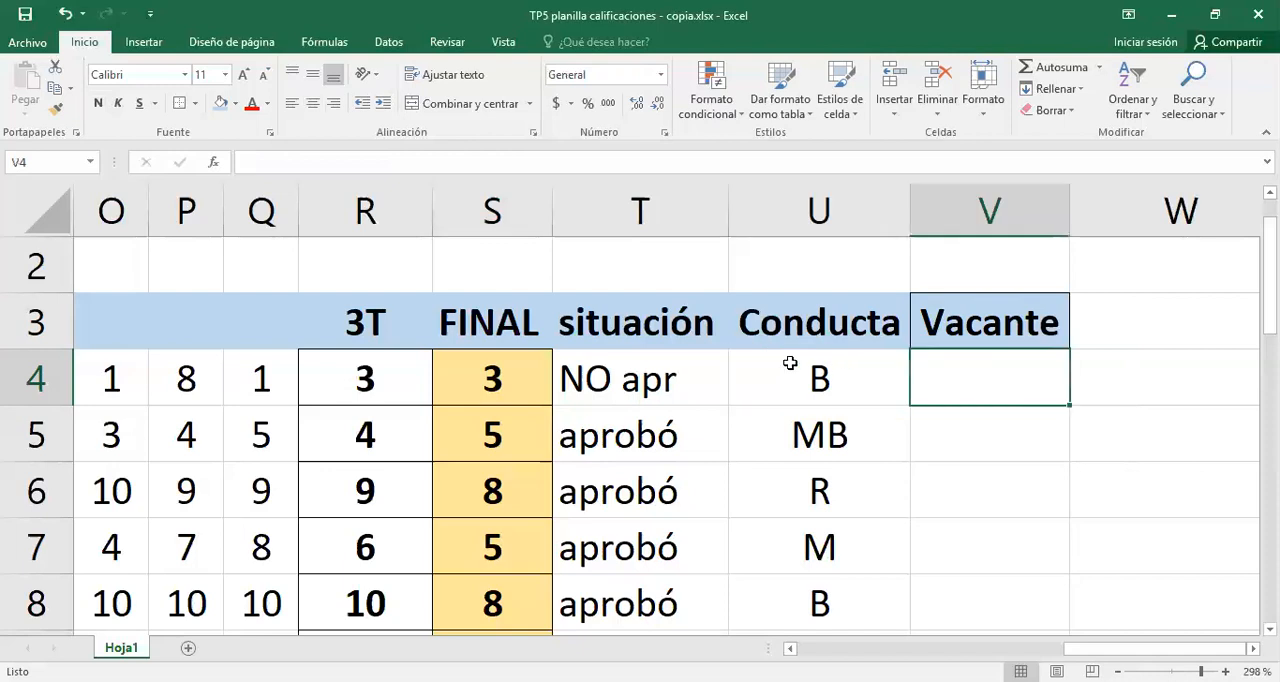
left_click(792, 378)
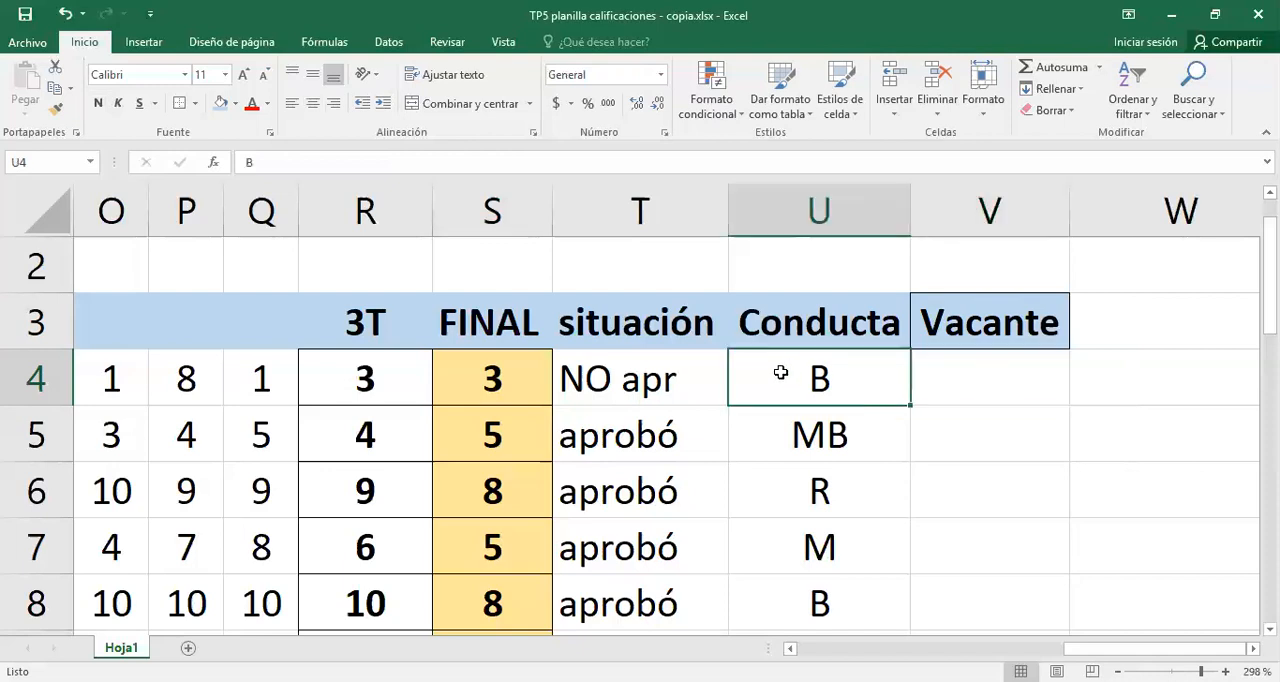
left_click(471, 367)
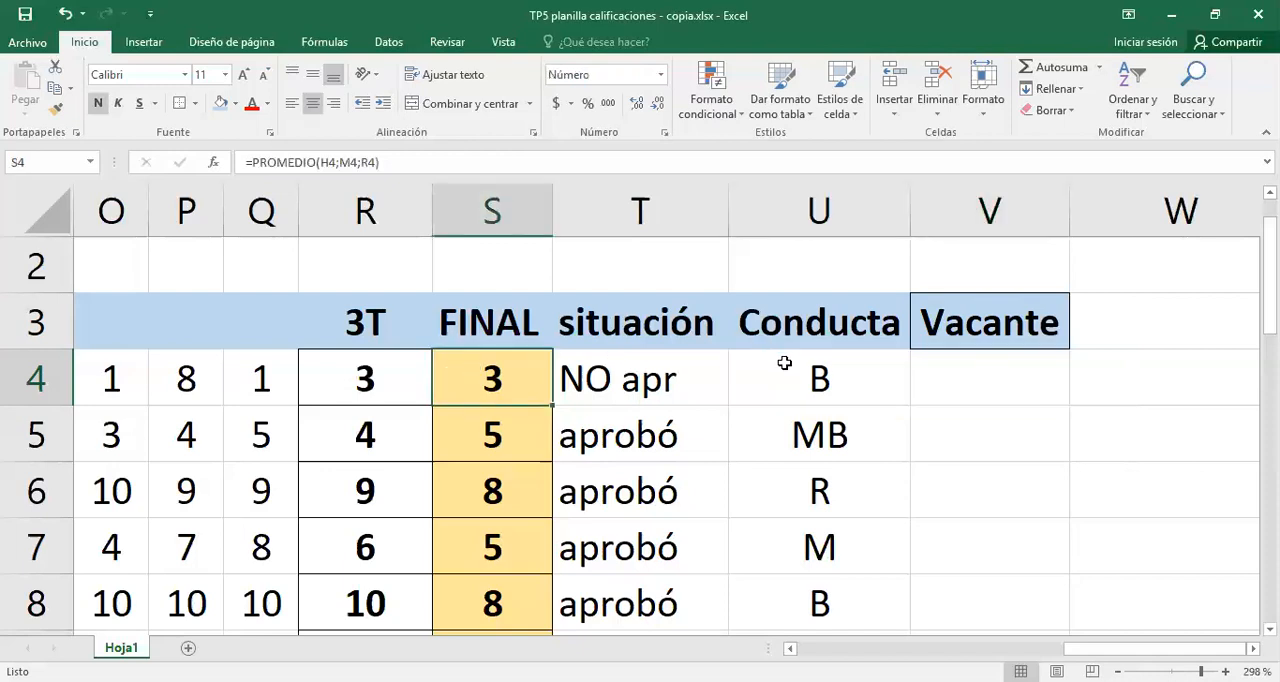
- Insert the SI function in V4 from the recently used functions, keeping row 4's grades in view
left_click(1037, 378)
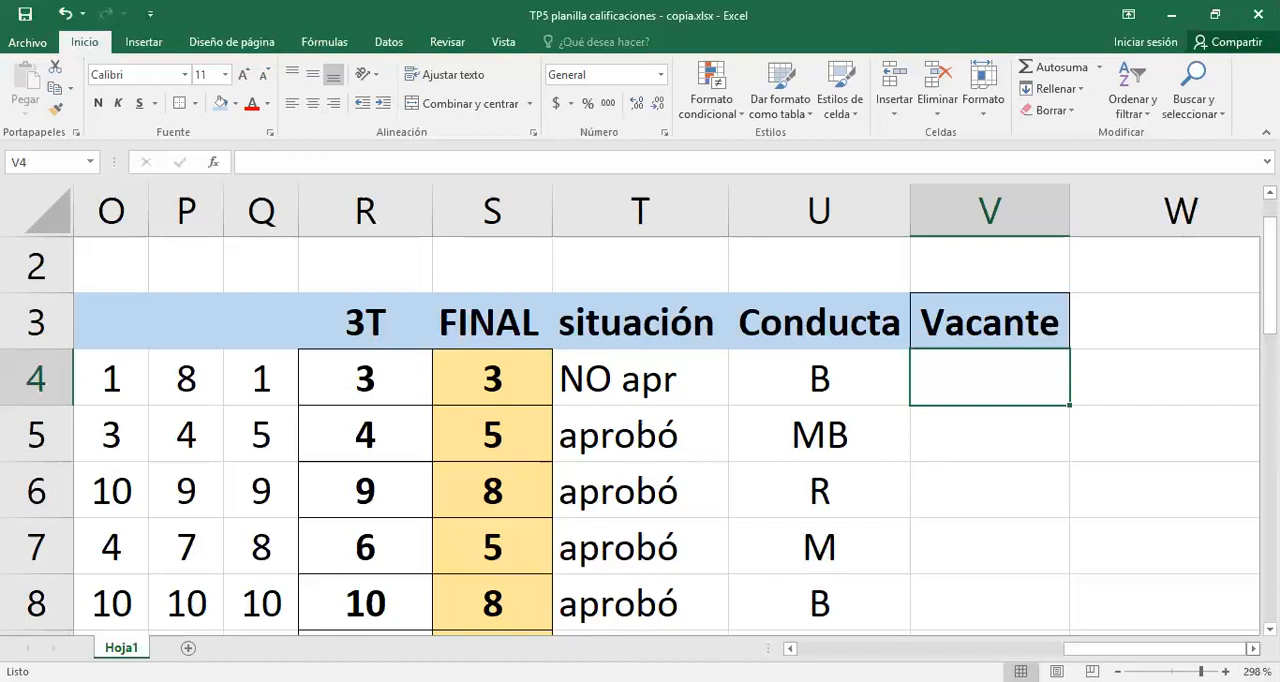
scroll(666, 420, "right", 2)
scroll(666, 420, "right", 1)
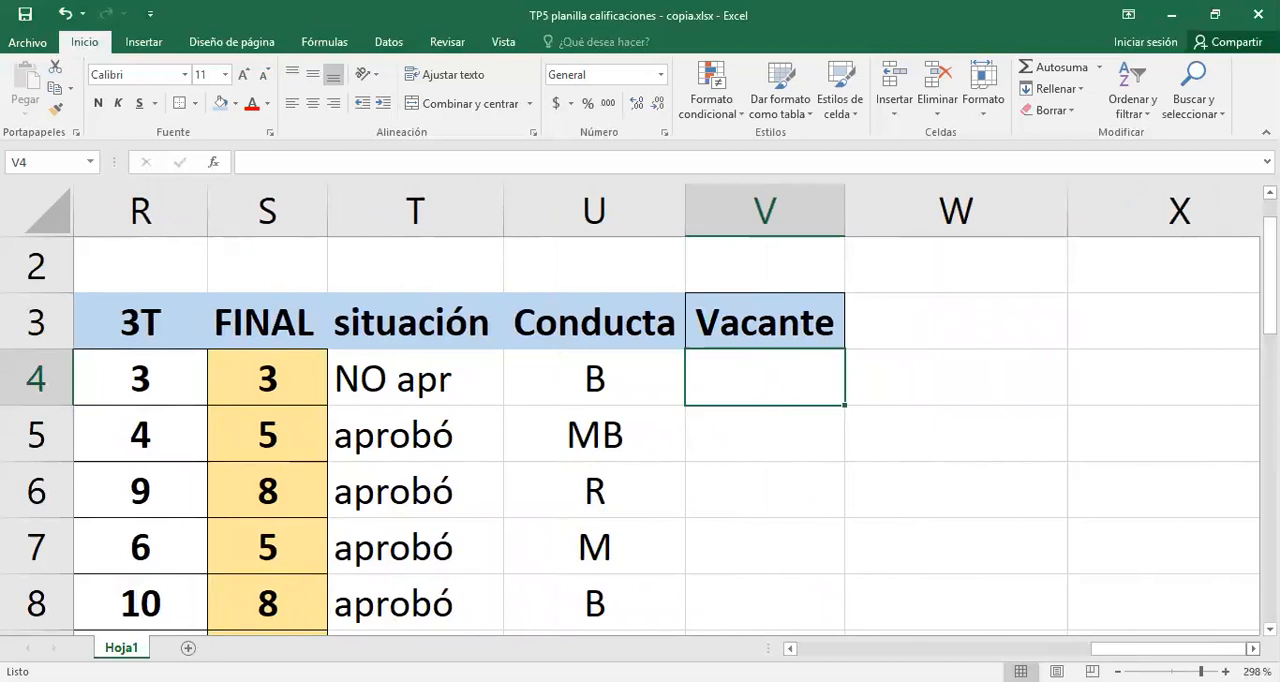
left_click(1252, 648)
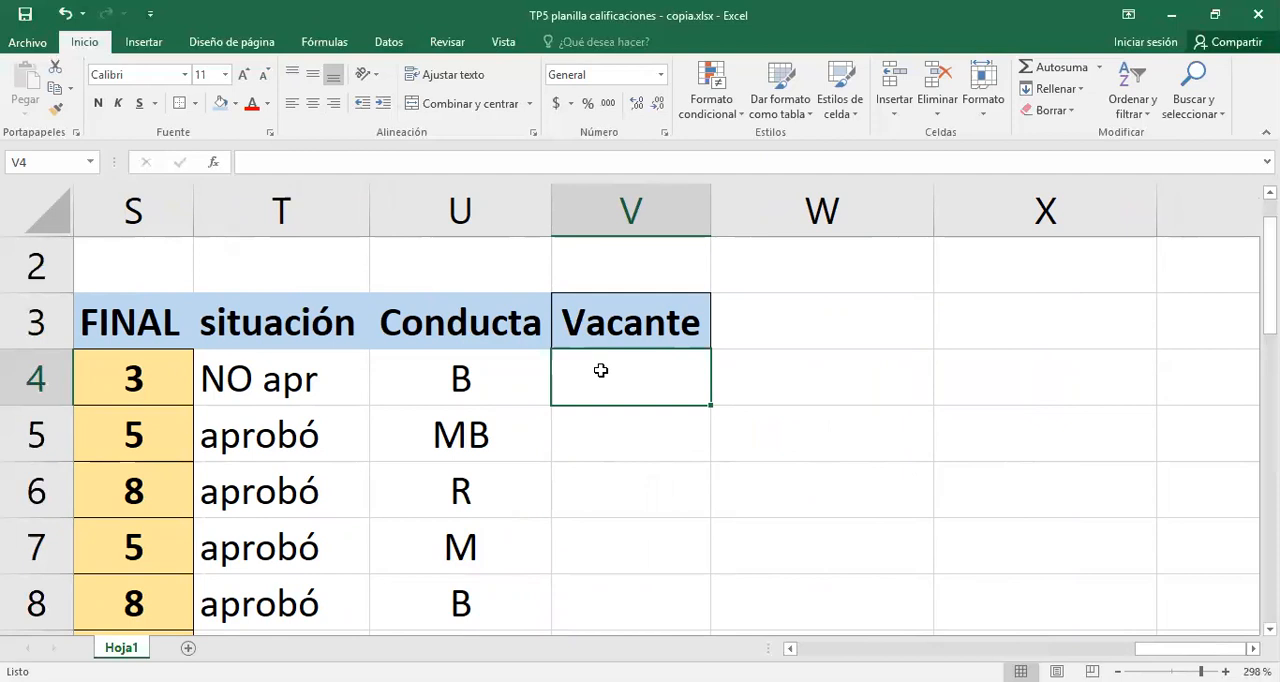
left_click(215, 162)
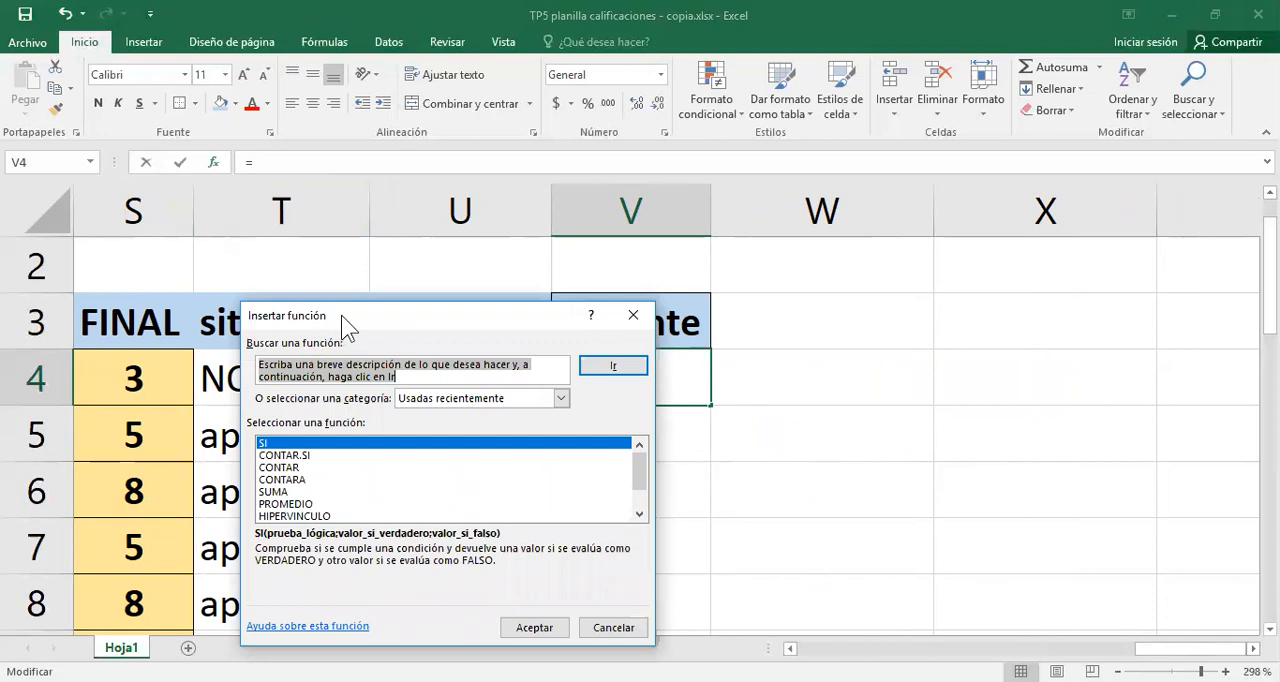
left_click_drag(341, 315, 336, 425)
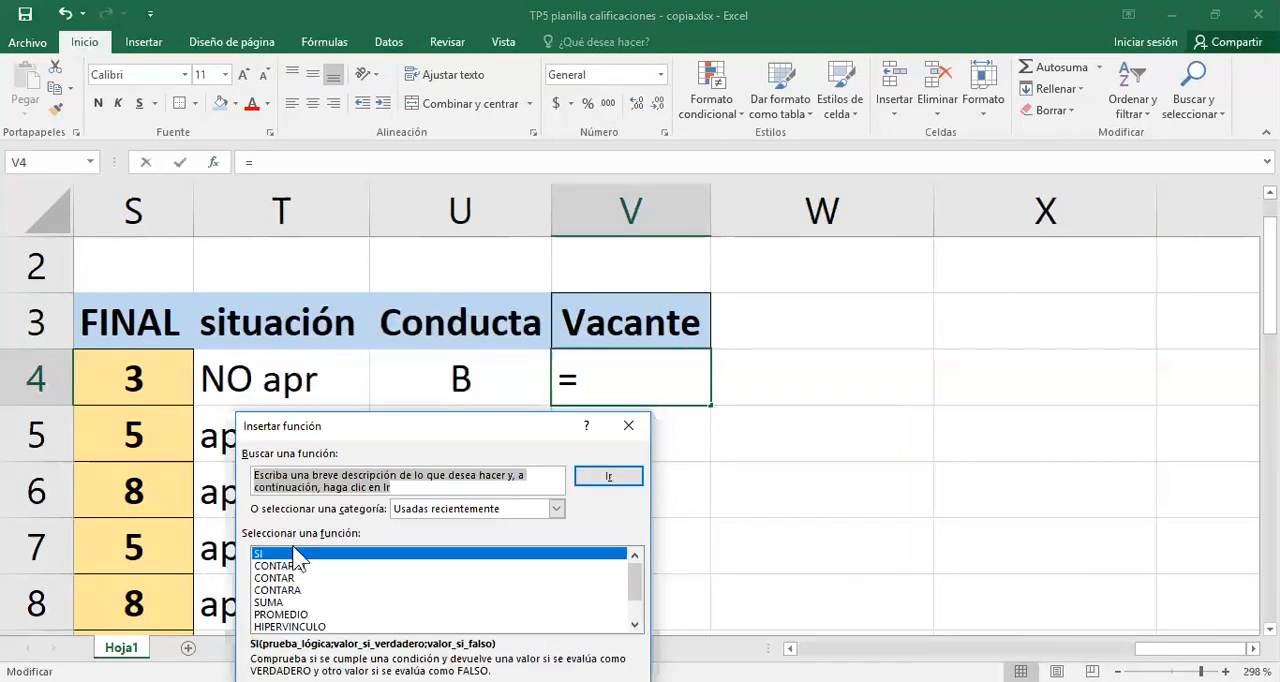
left_click(296, 551)
left_click_drag(366, 420, 338, 368)
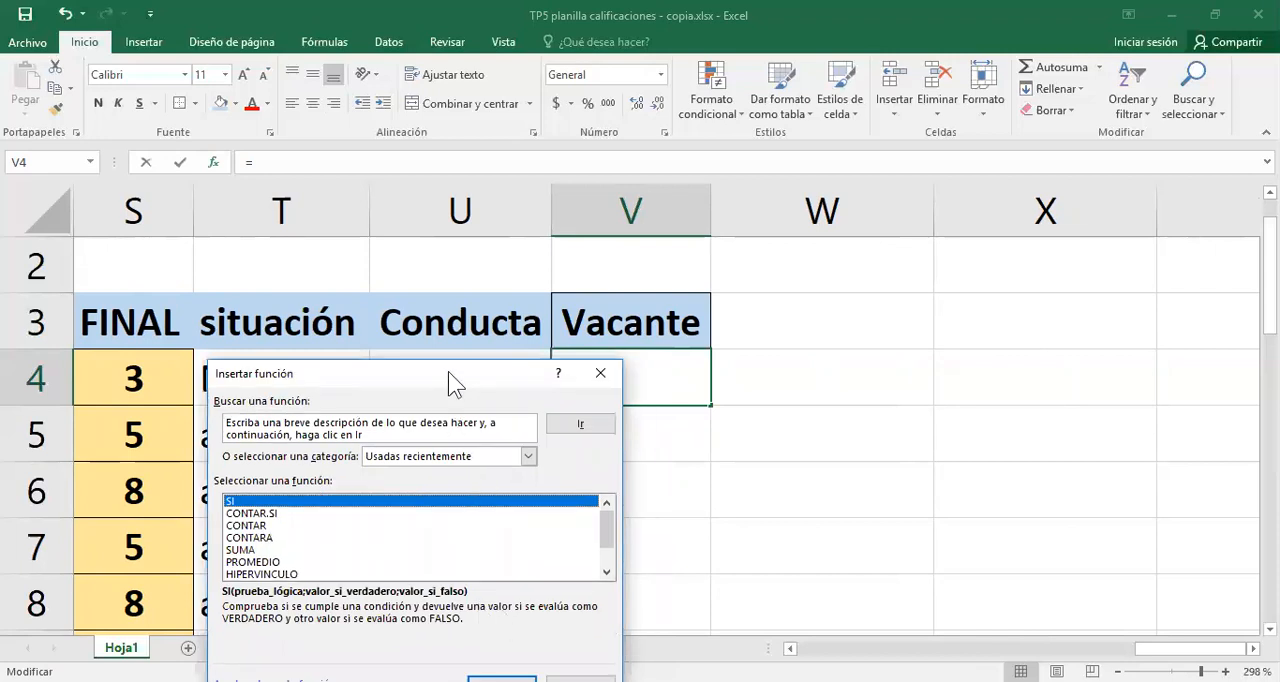
left_click_drag(446, 369, 430, 335)
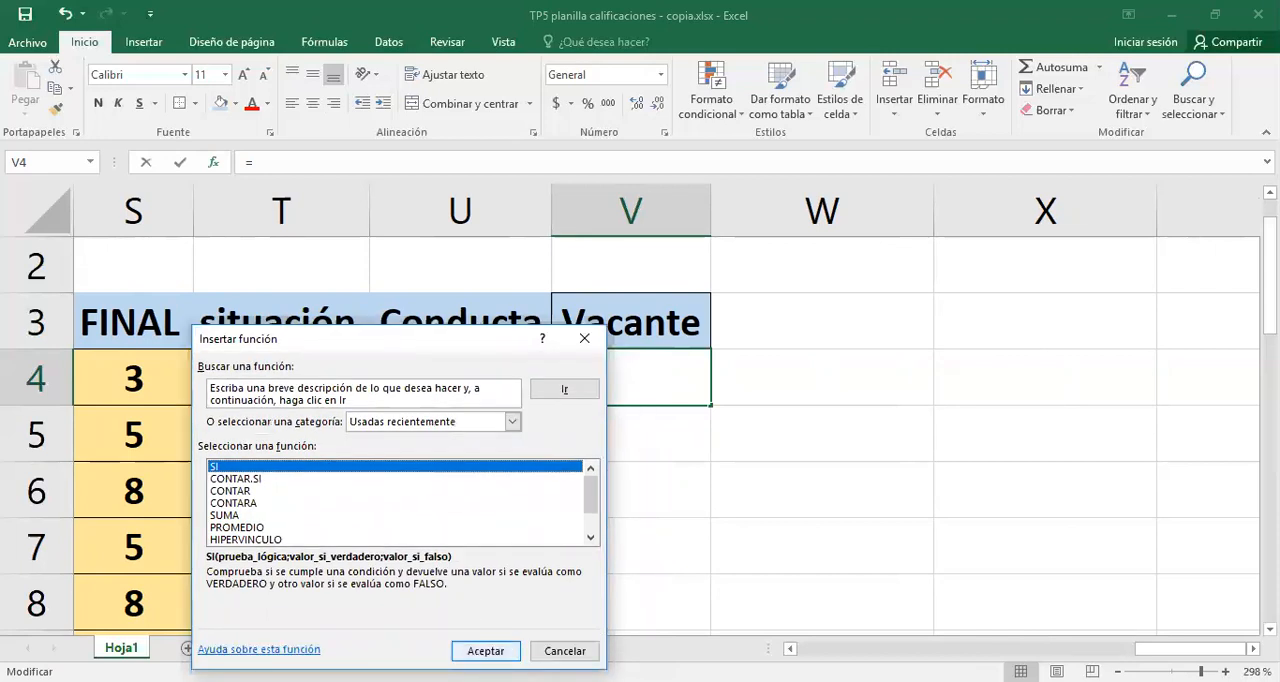
left_click(486, 651)
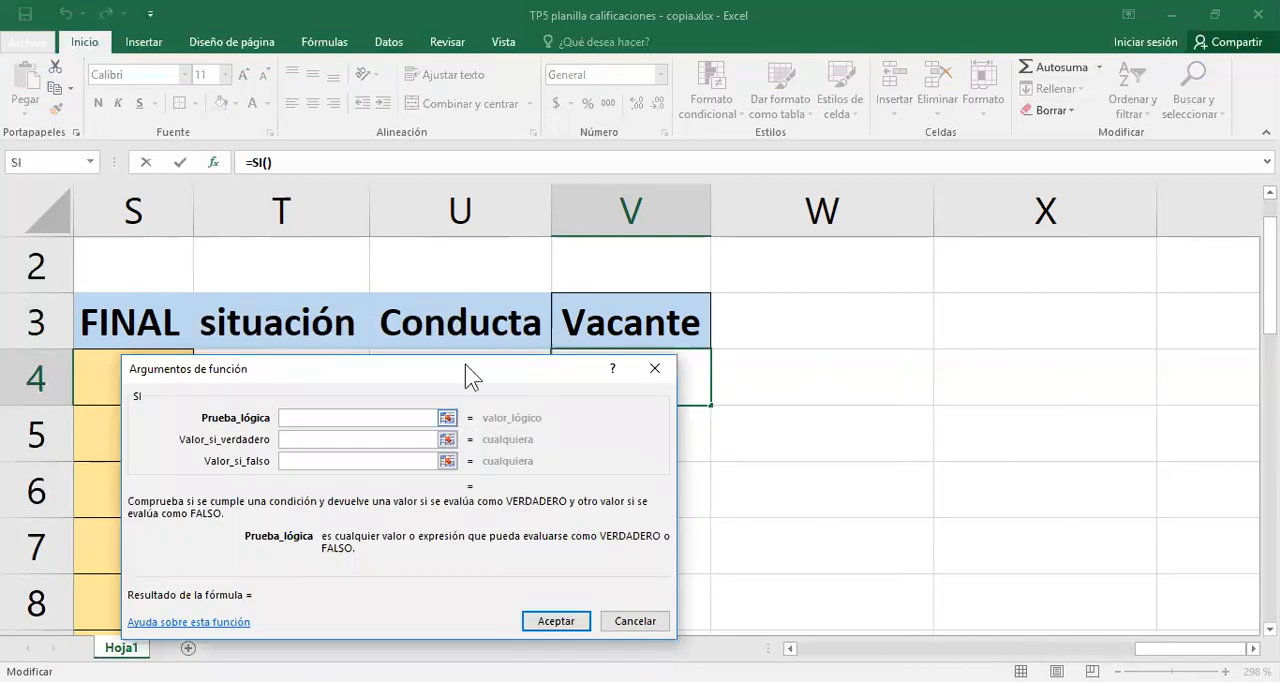
- Begin the SI logical test in V4 with a Y function whose first condition is S4>=3,5, keeping row 4 visible
left_click_drag(466, 364, 501, 421)
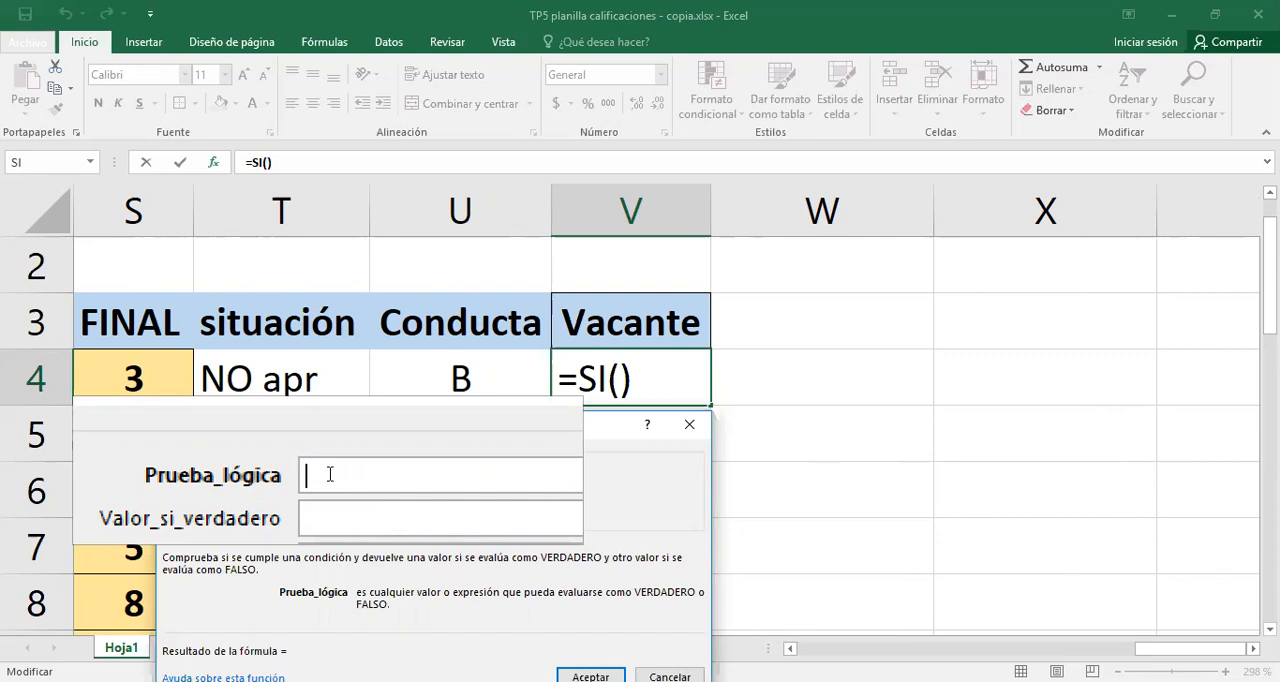
type("Y")
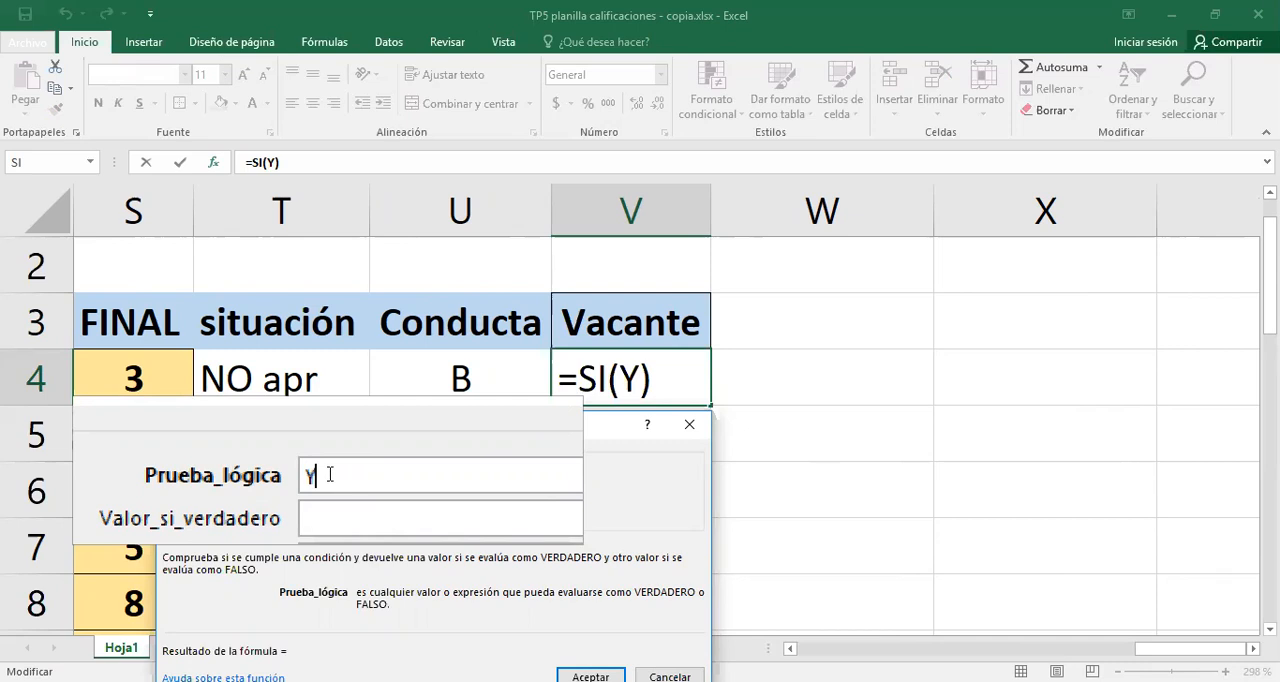
type("(")
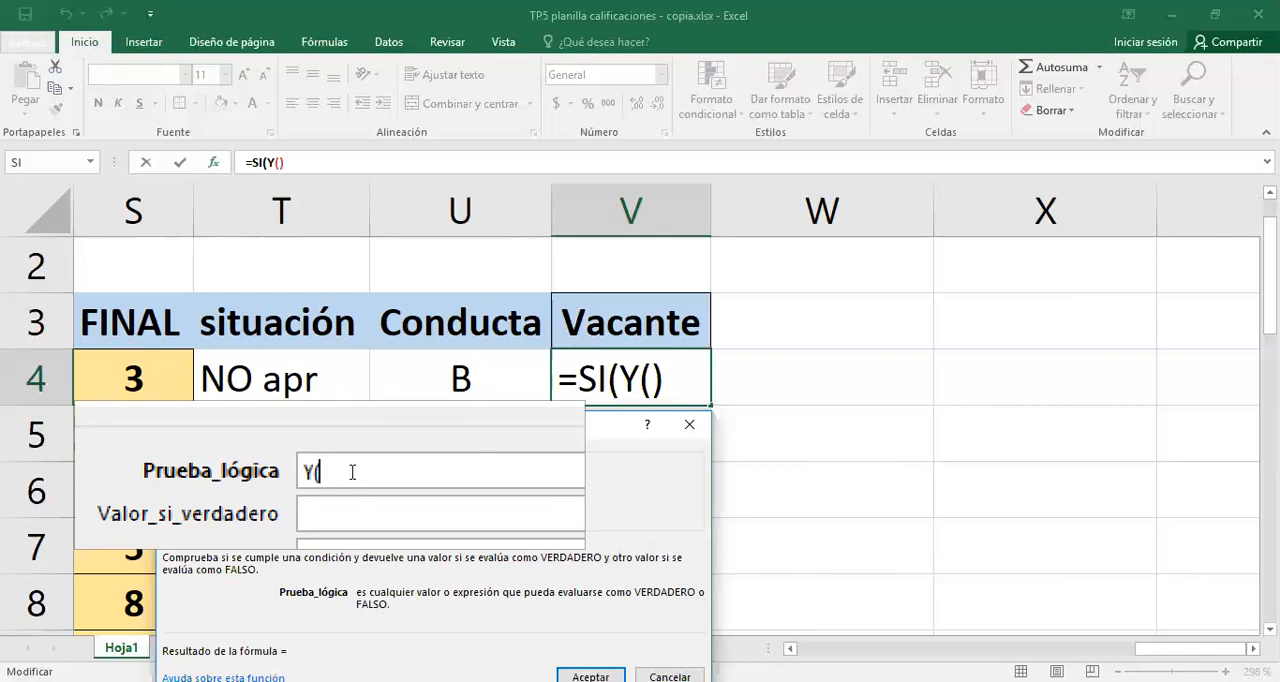
type("S4")
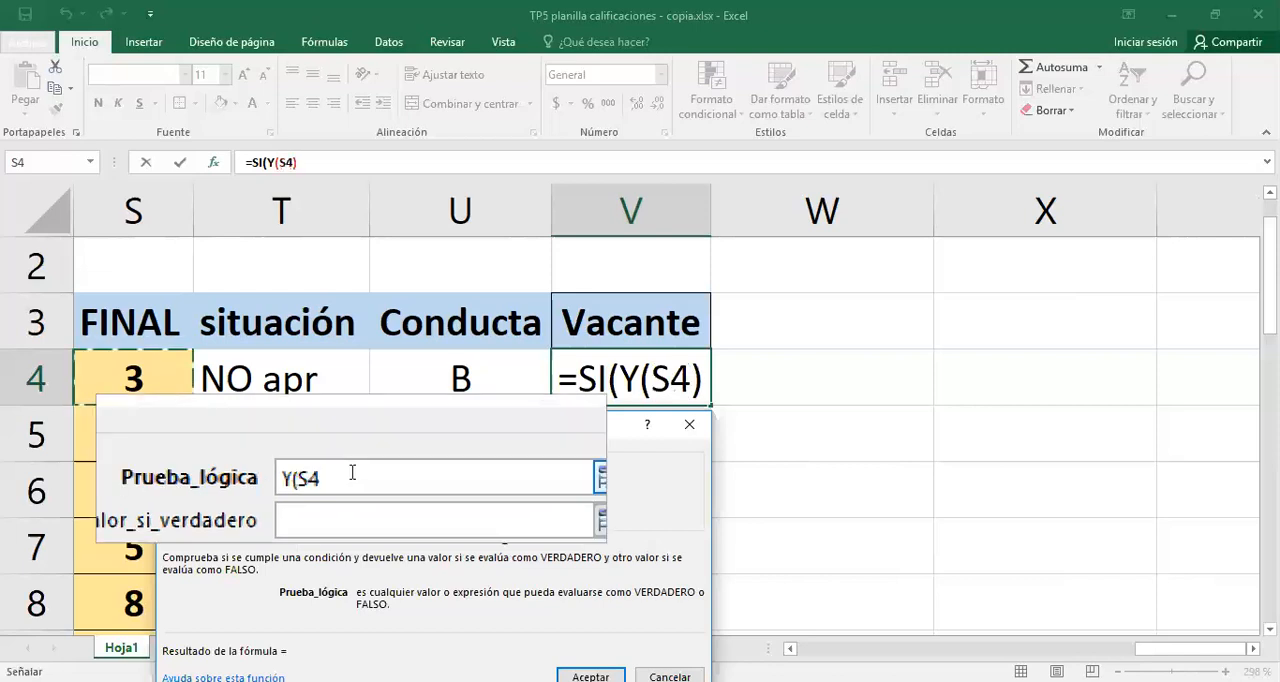
type(">=")
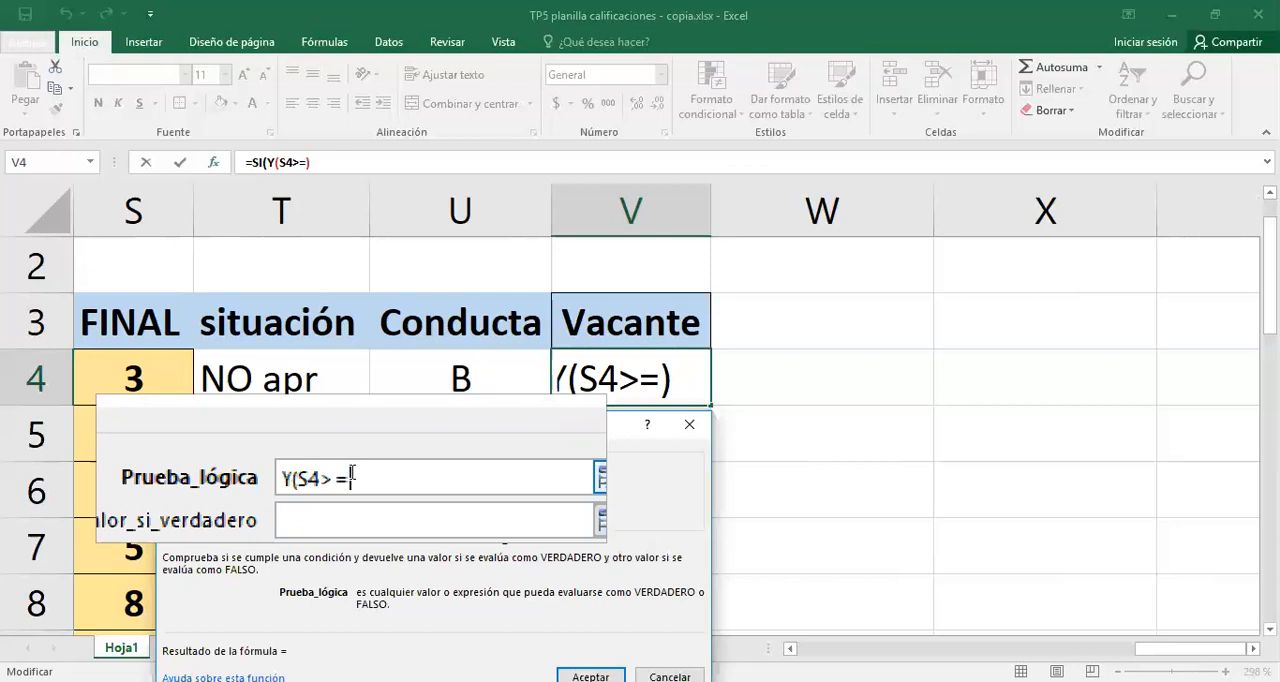
type("3,5")
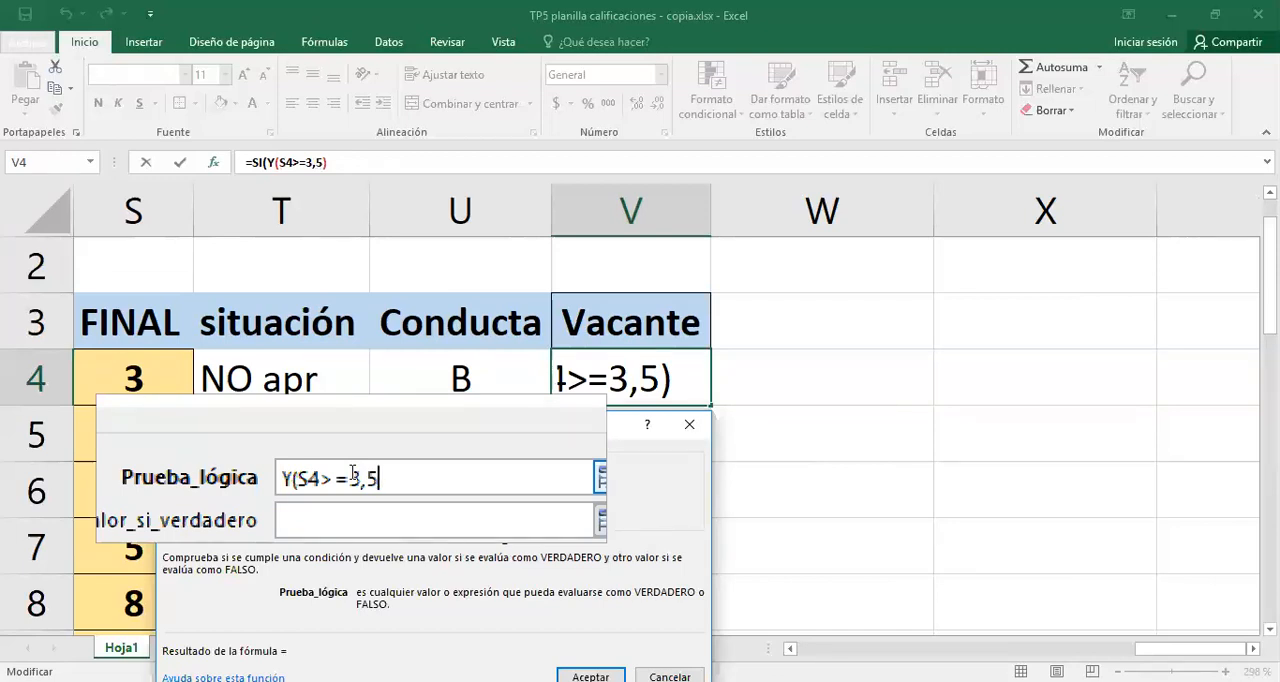
type(";")
- Add U4<>"M" as the second condition and close the Y function in the SI logical test
left_click(437, 374)
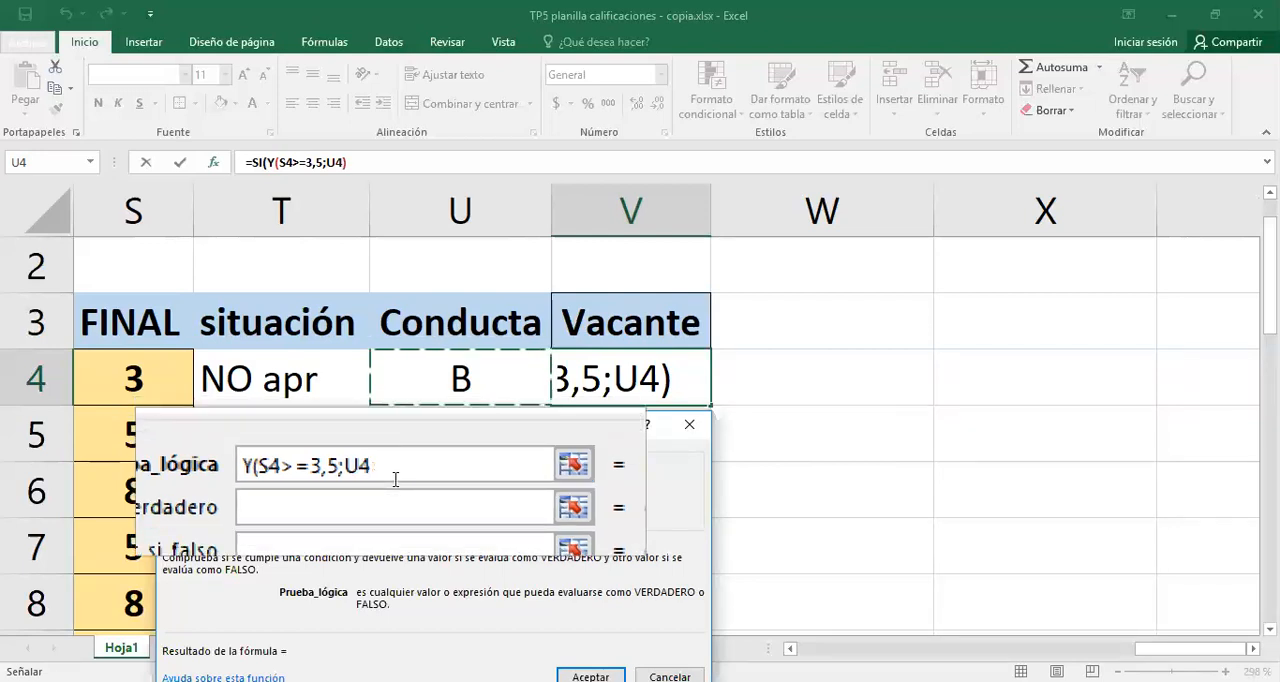
type(">")
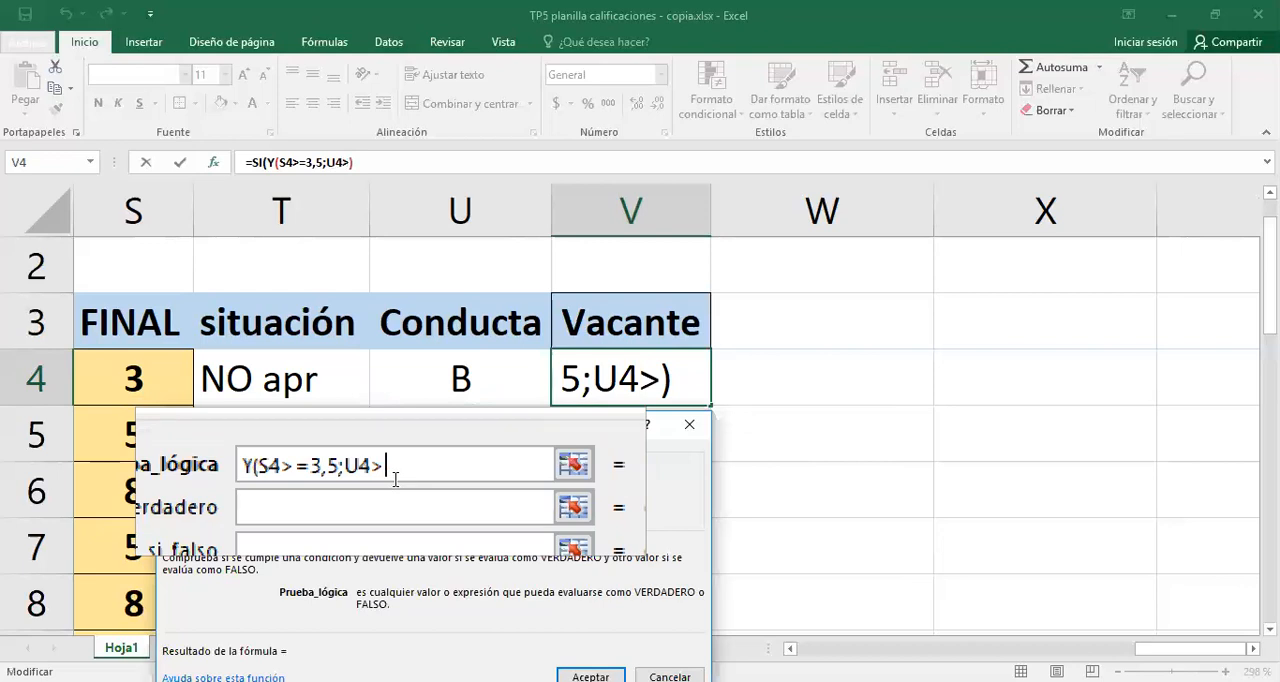
key("BackSpace")
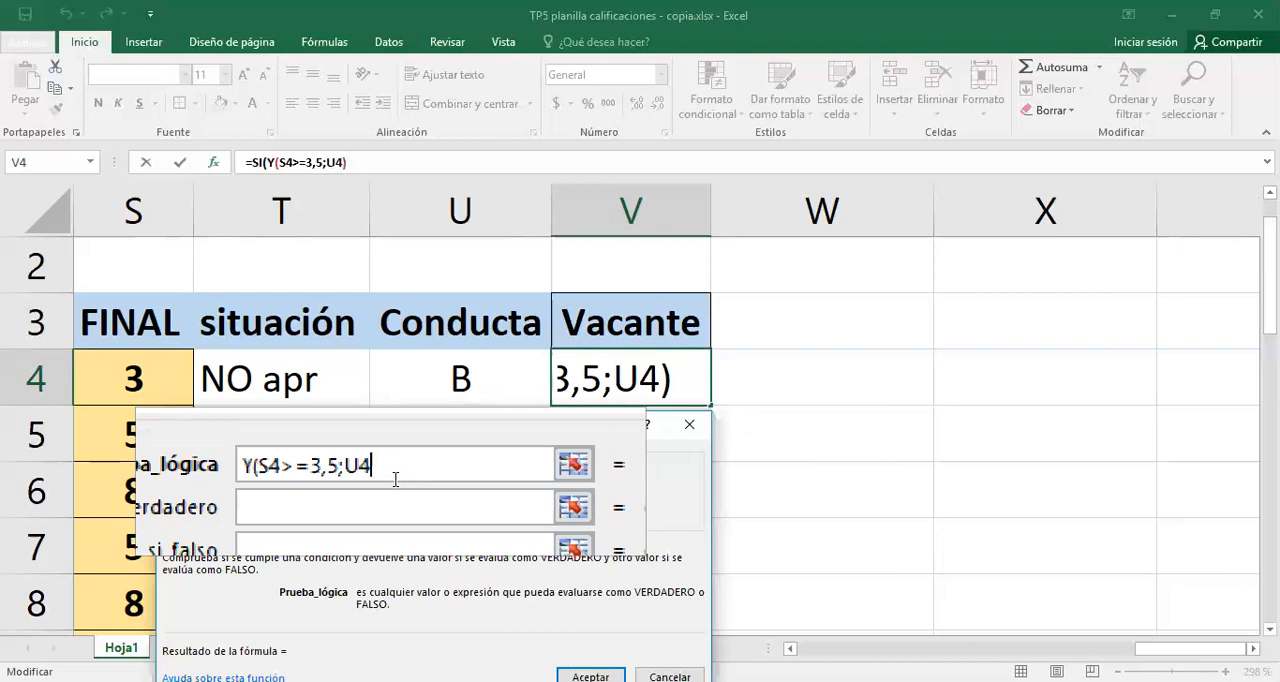
type("<>")
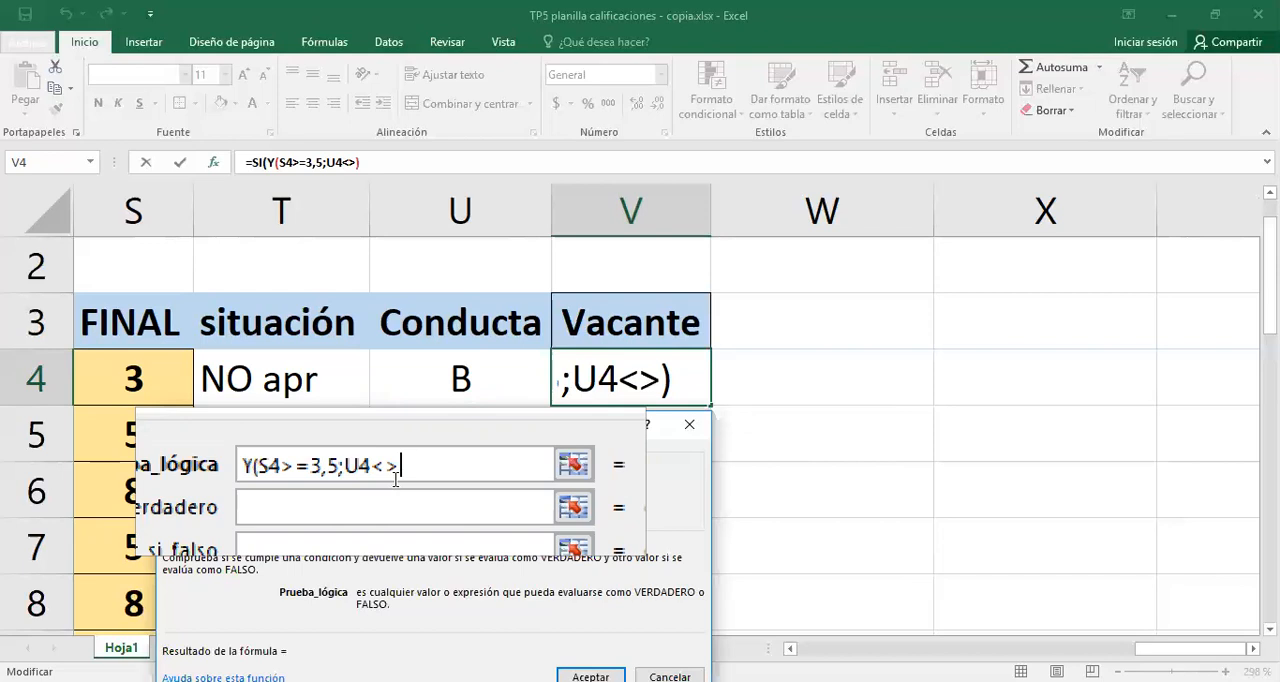
key("Tab")
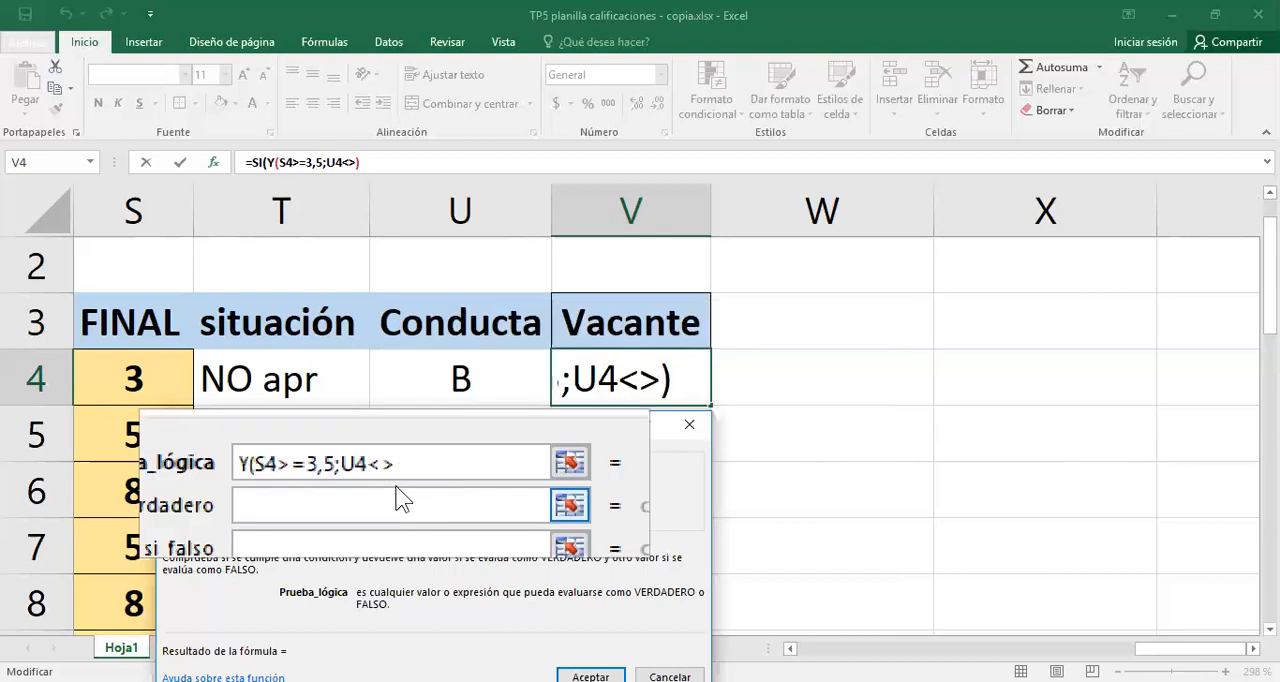
type("\"\"")
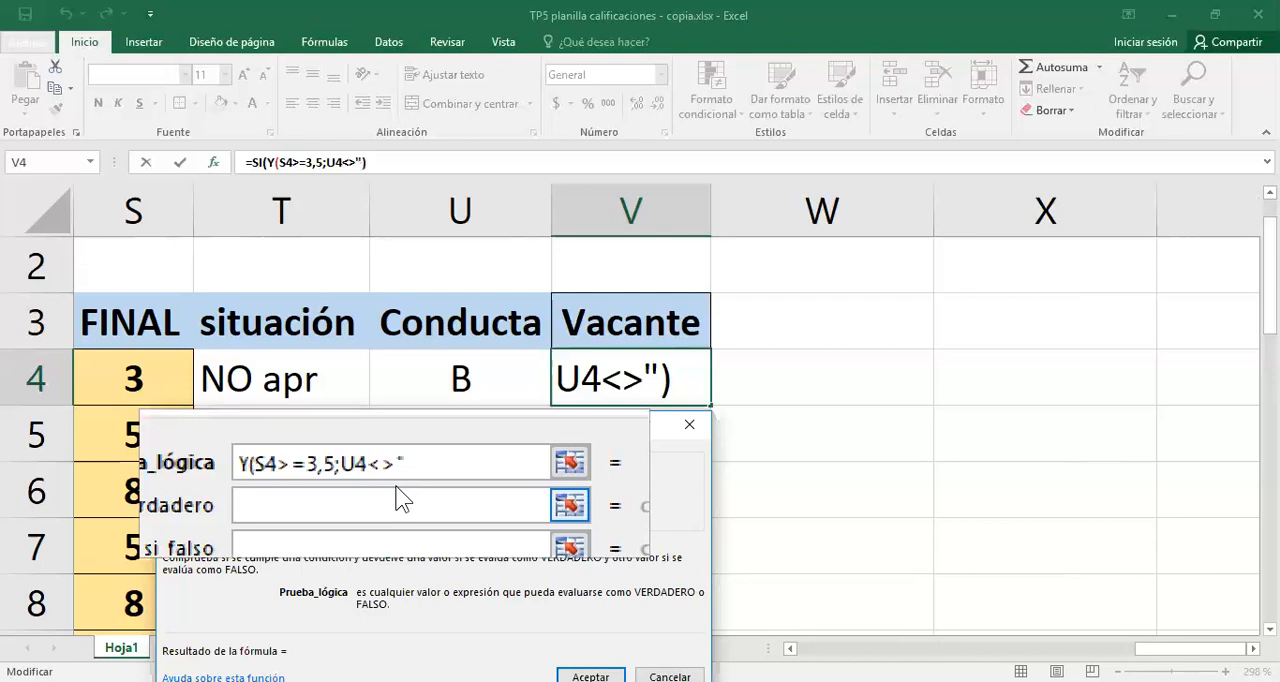
type("M\"")
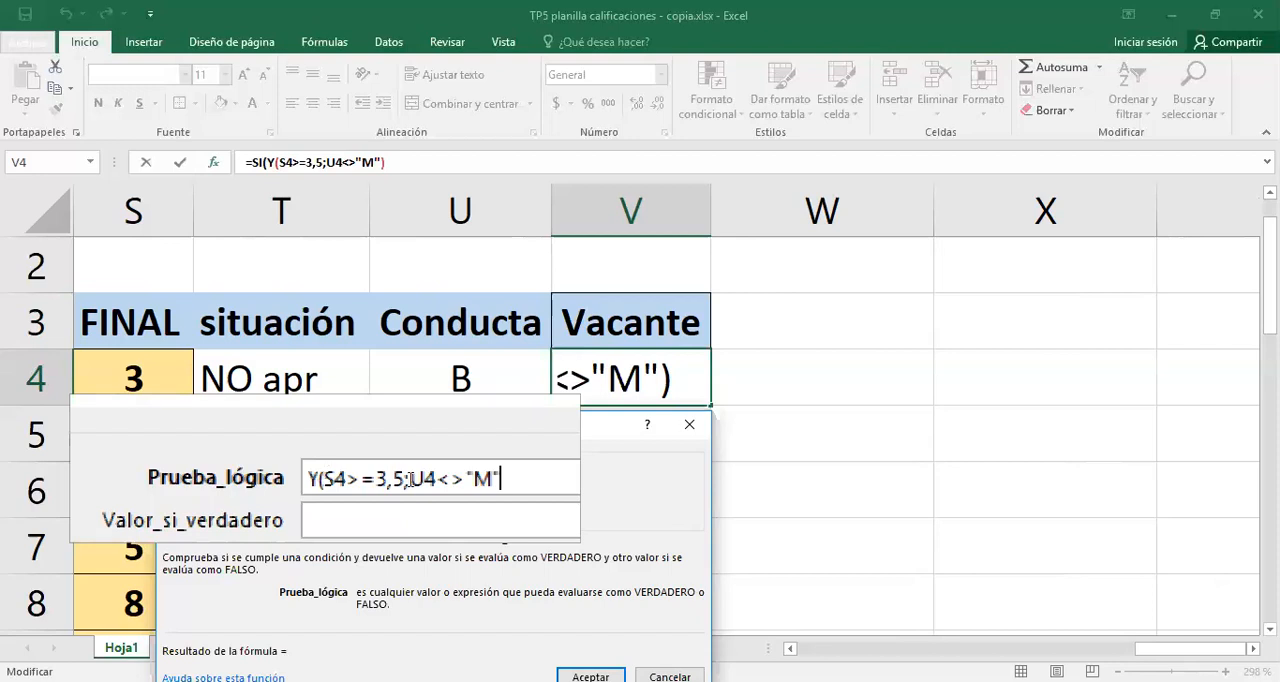
type(")")
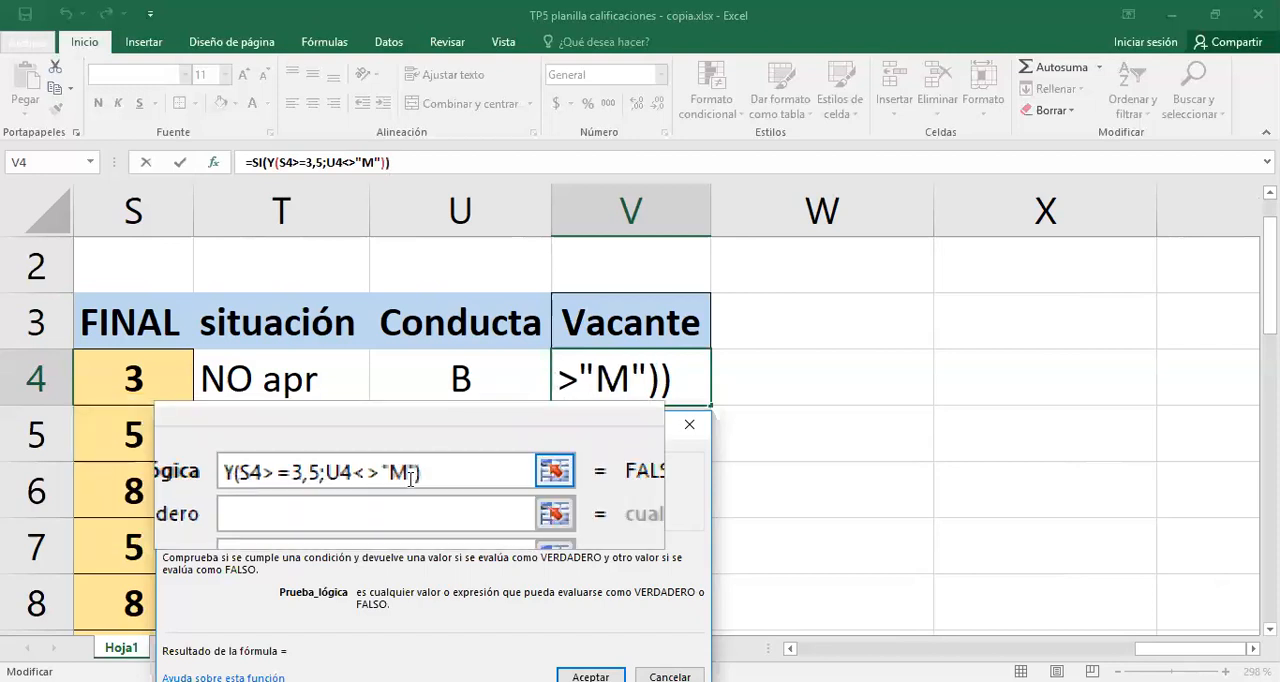
- Return SI when the test is true and NO when it is false, and accept the V4 formula
left_click(337, 501)
type("SI")
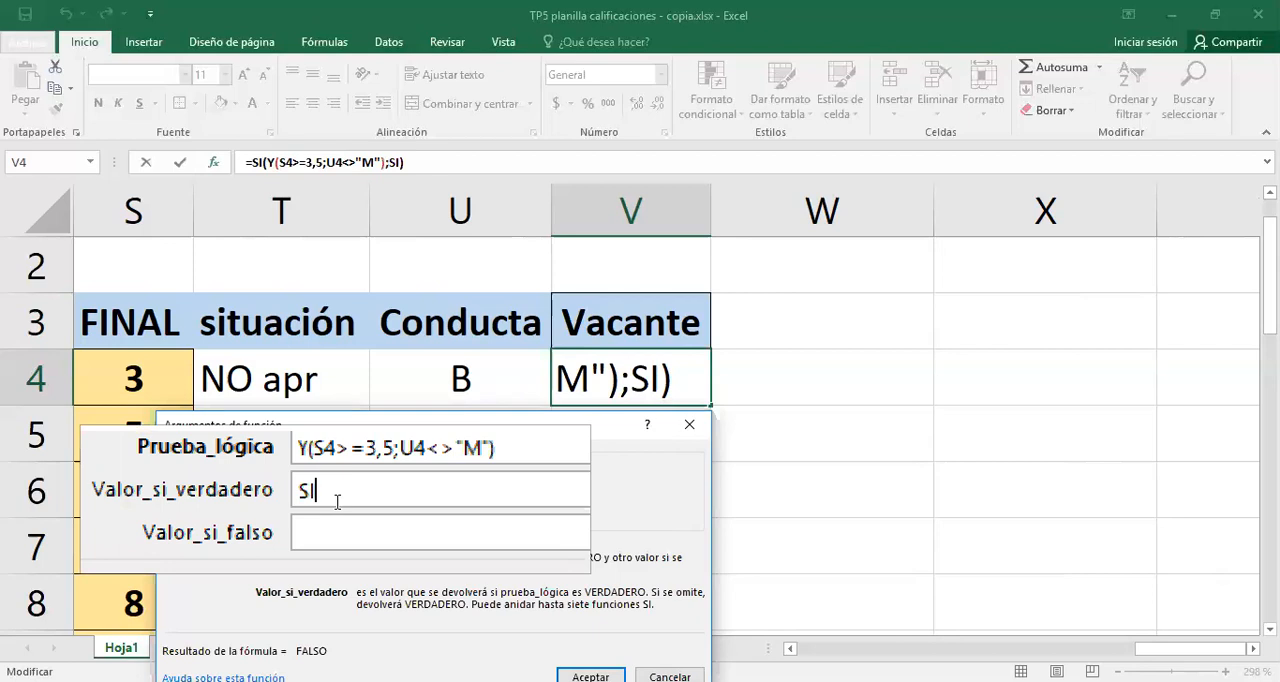
left_click(346, 517)
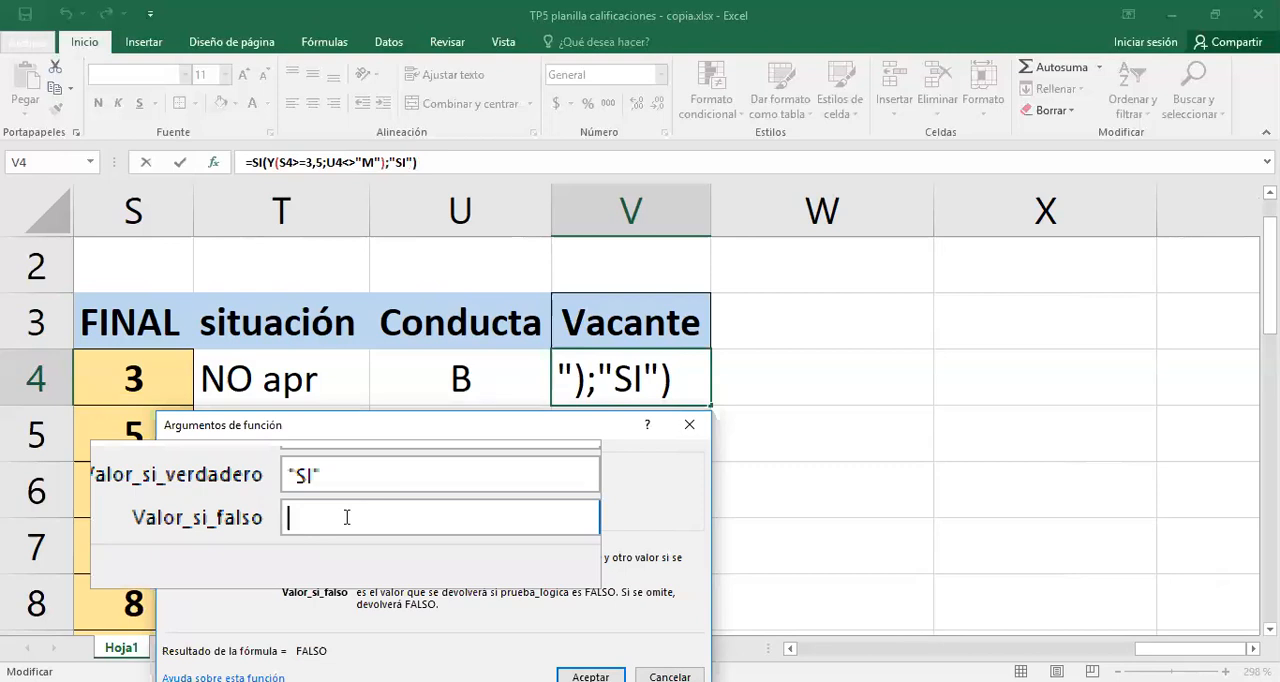
type("NO")
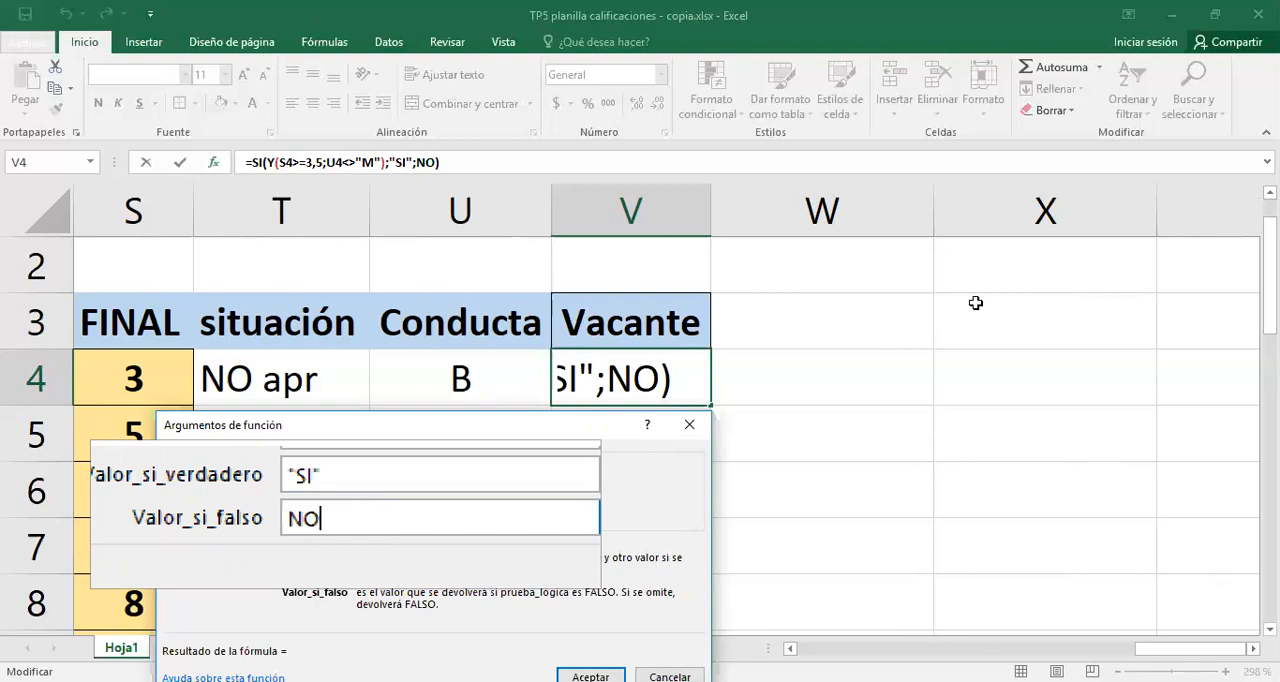
key("Return")
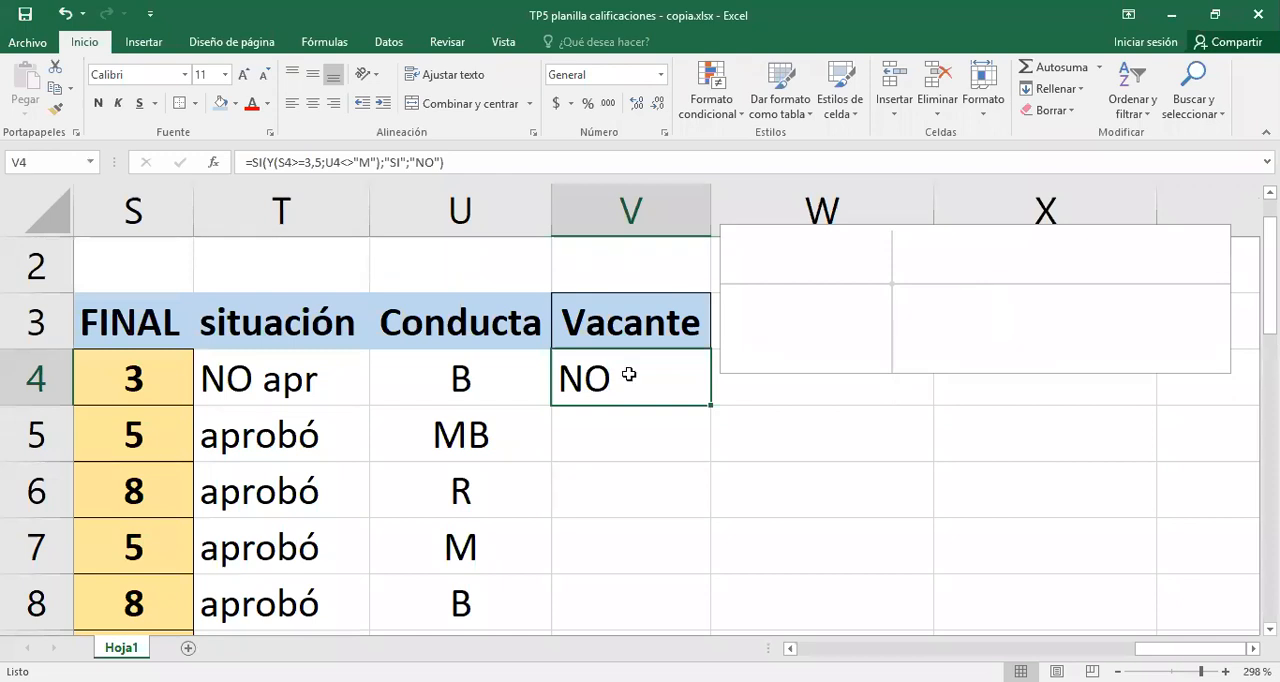
- Check V4 against the average in S4 and conduct in U4, and fill the Vacante formula down to V21
left_click(130, 379)
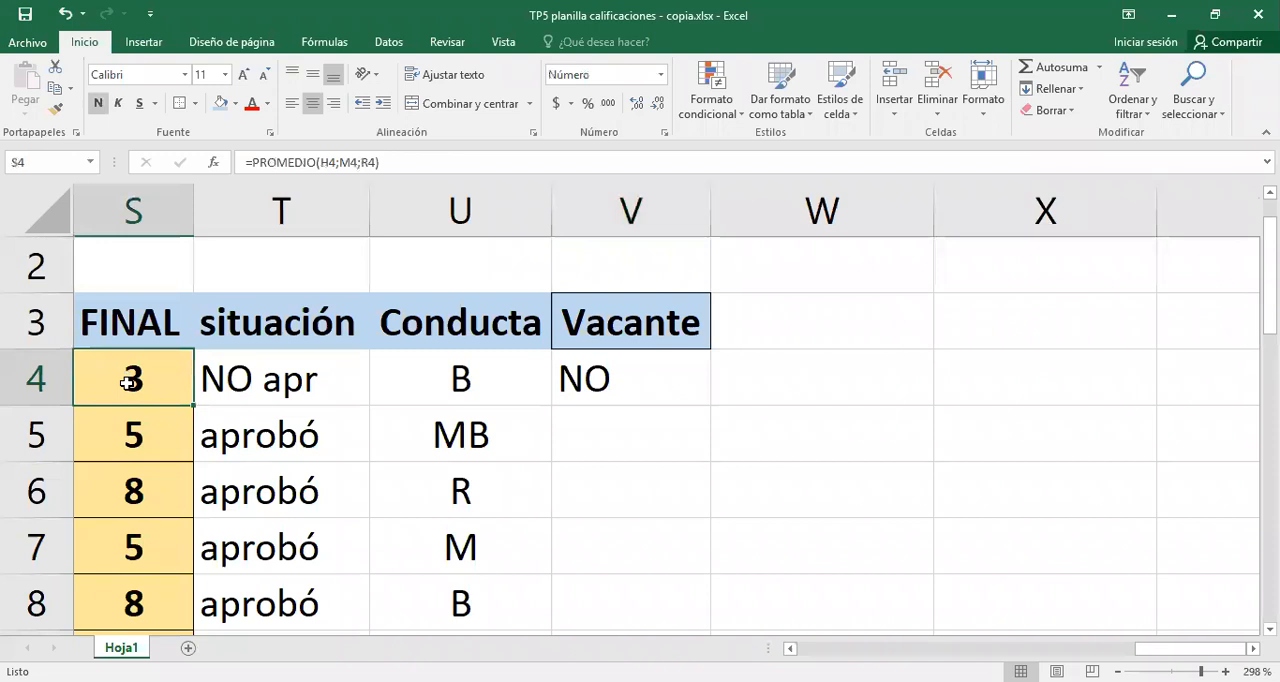
left_click(438, 376)
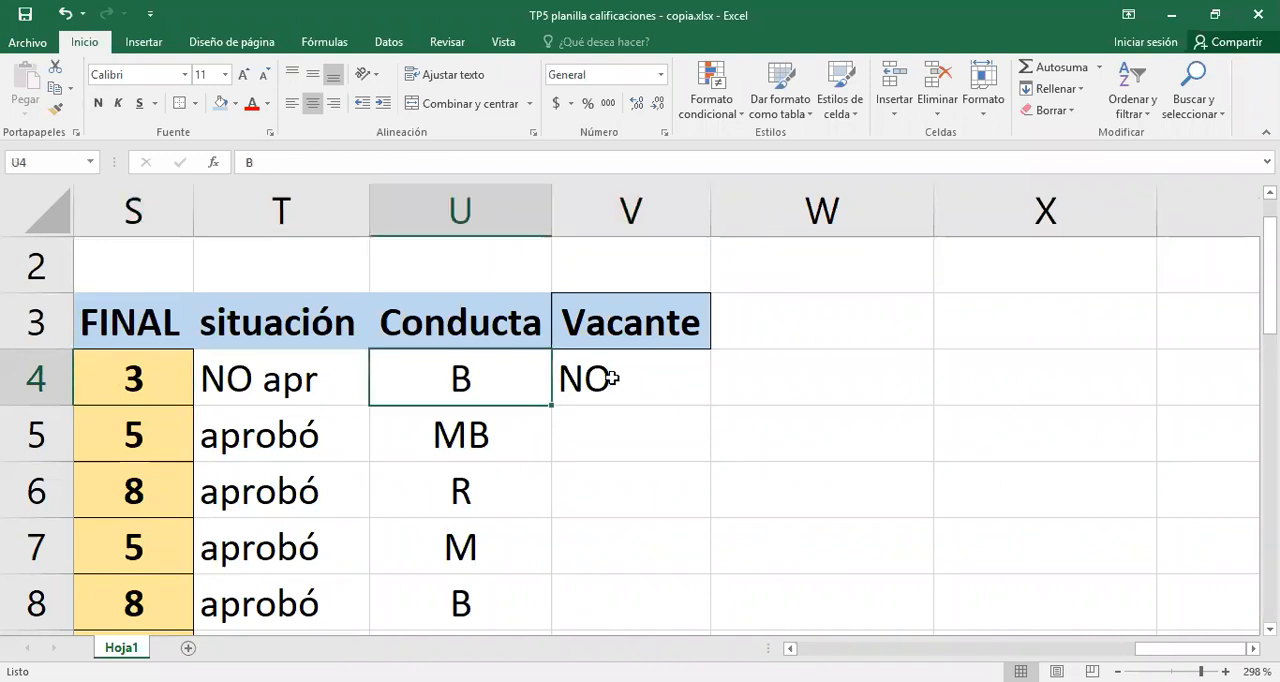
left_click(704, 400)
left_click_drag(696, 626, 734, 380)
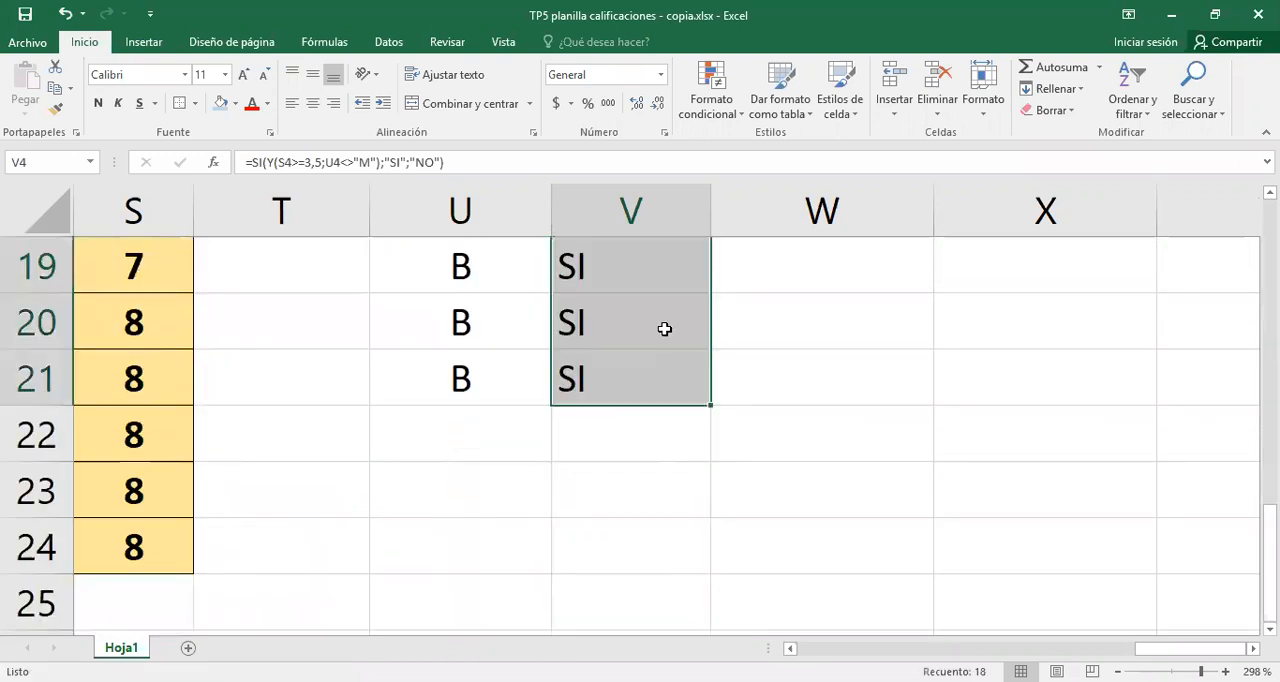
scroll(426, 440, "up", 6)
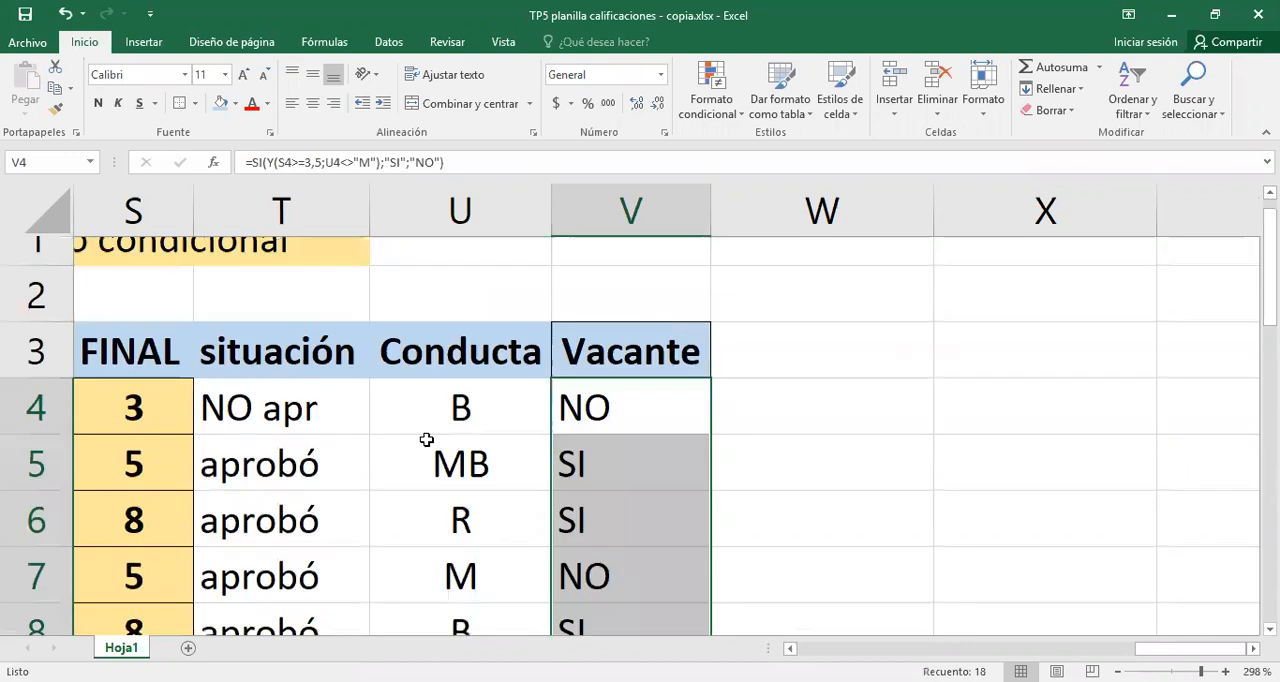
- Centre the Vacante results in column V from V4 downward
left_click(610, 432)
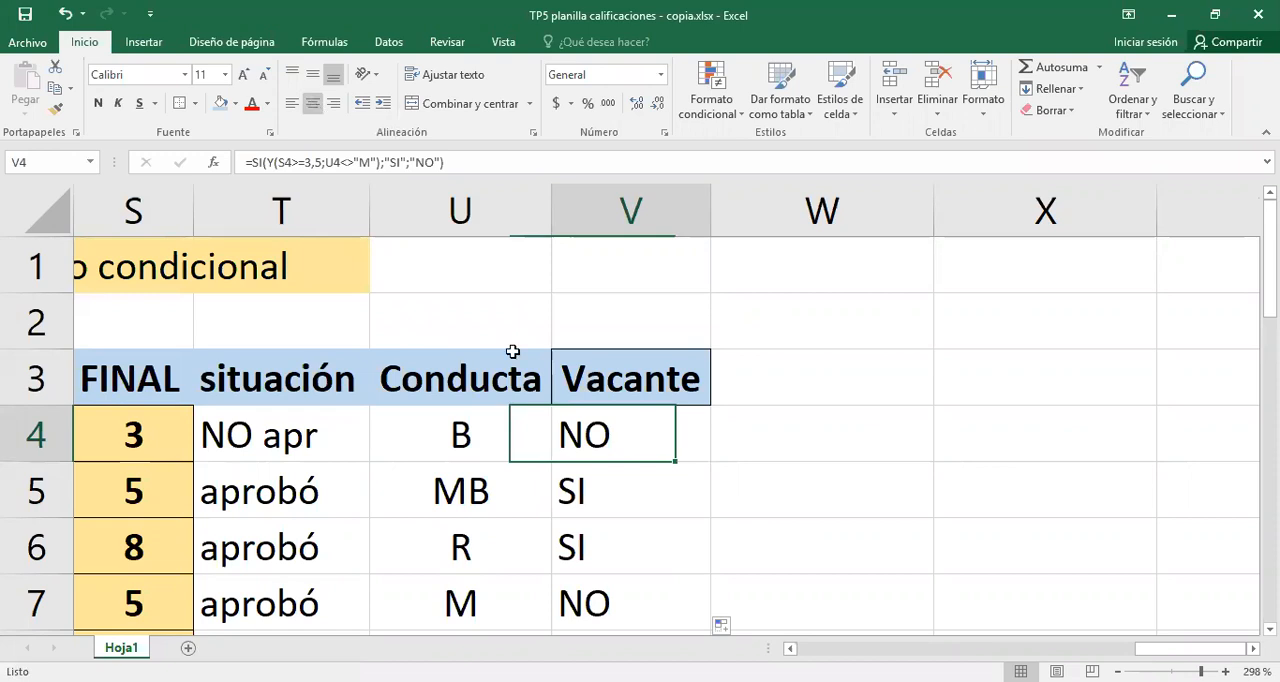
key("ctrl+shift+Down")
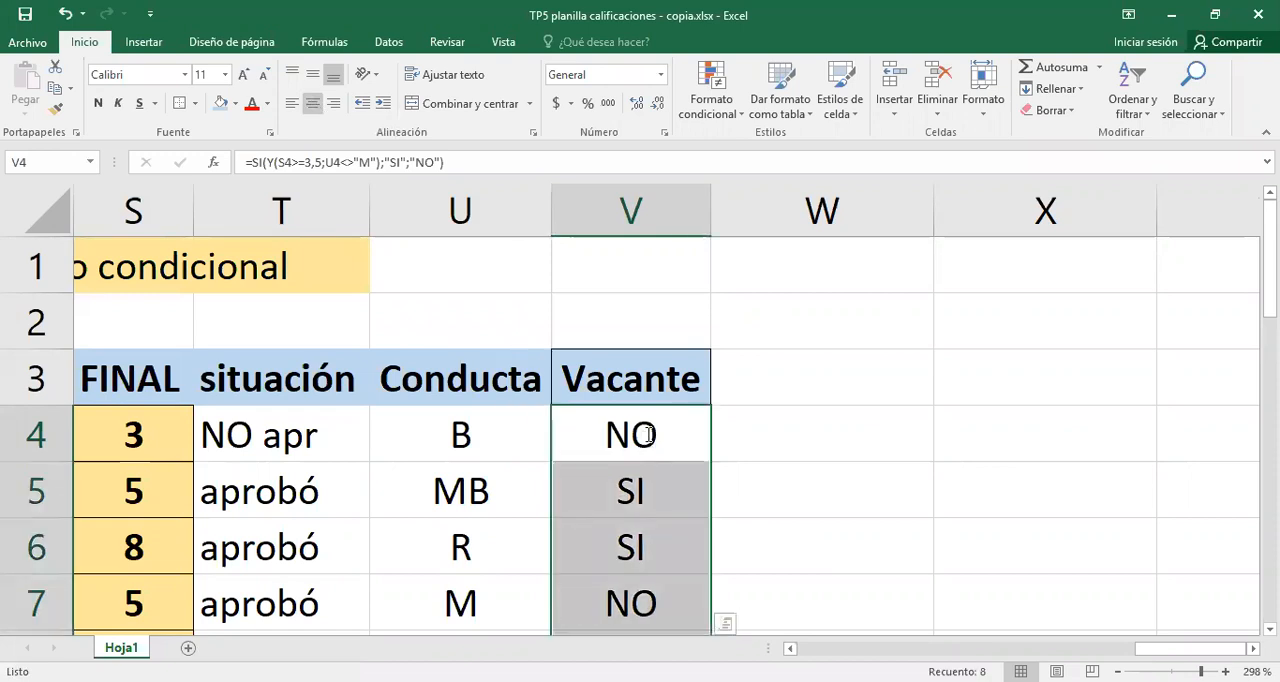
left_click(649, 434)
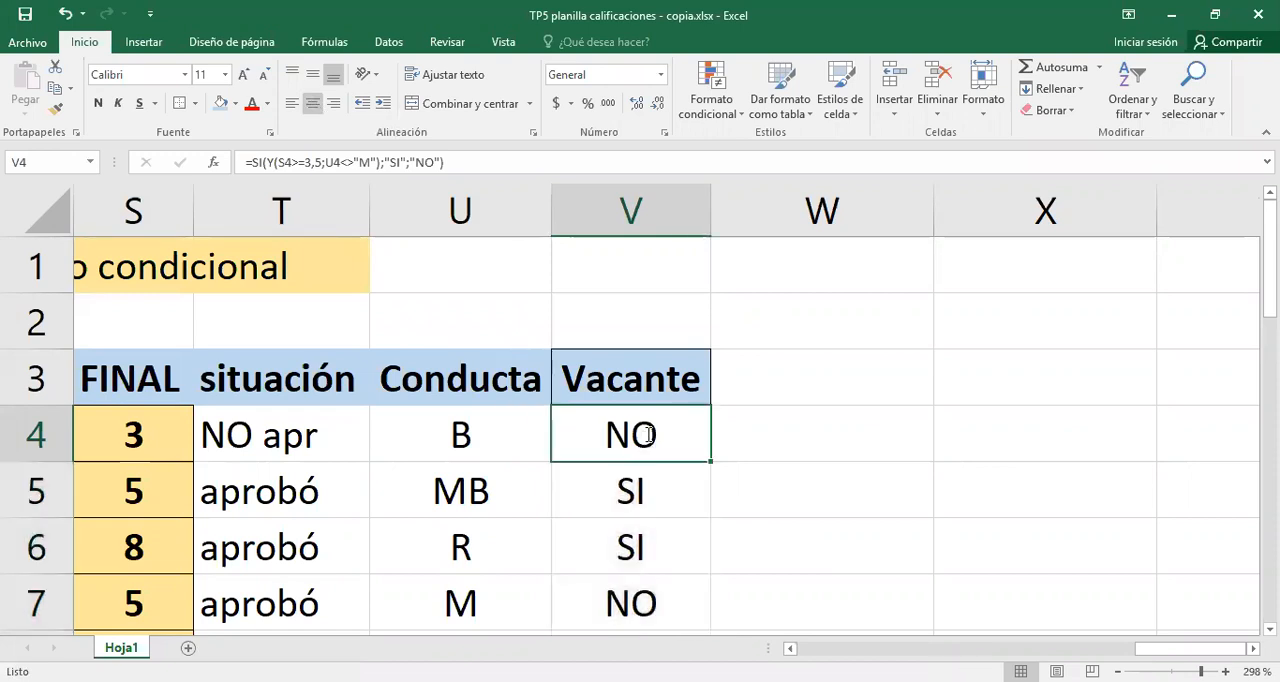
- Examine the Y conditions in V4's formula and compare final average, conduct and Vacante result in rows 4 and 7
key("Down")
left_click(143, 434)
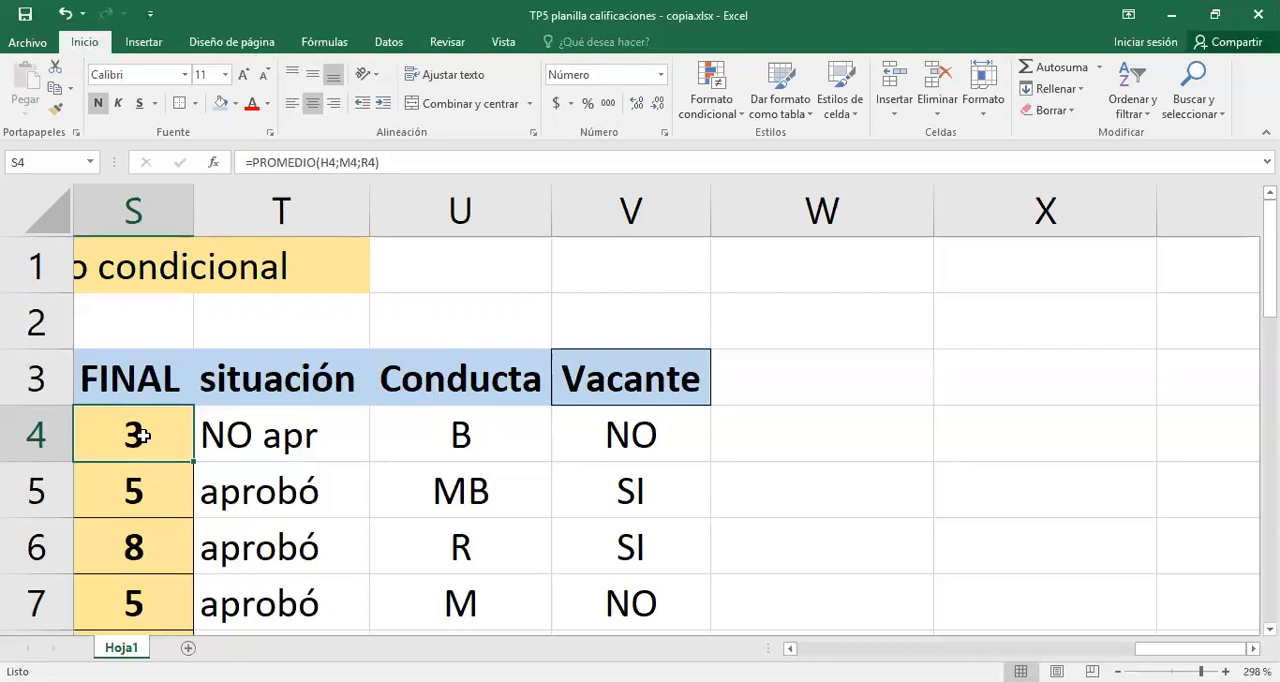
left_click(465, 433)
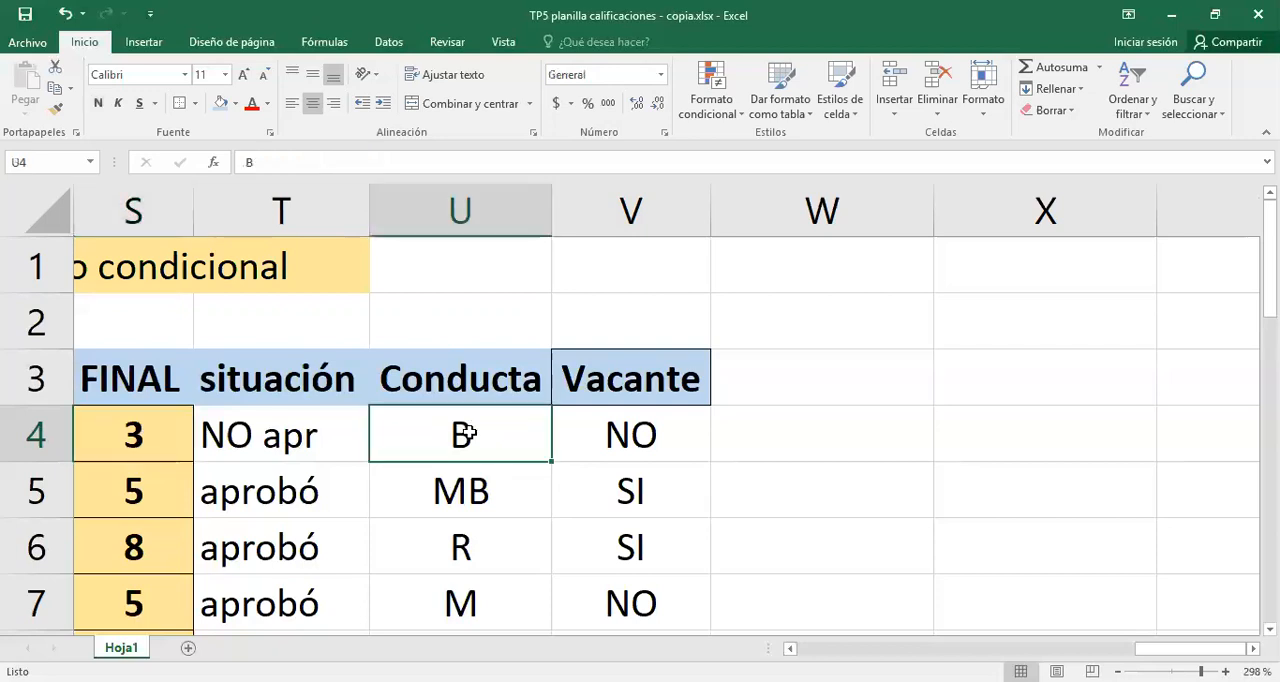
left_click(609, 434)
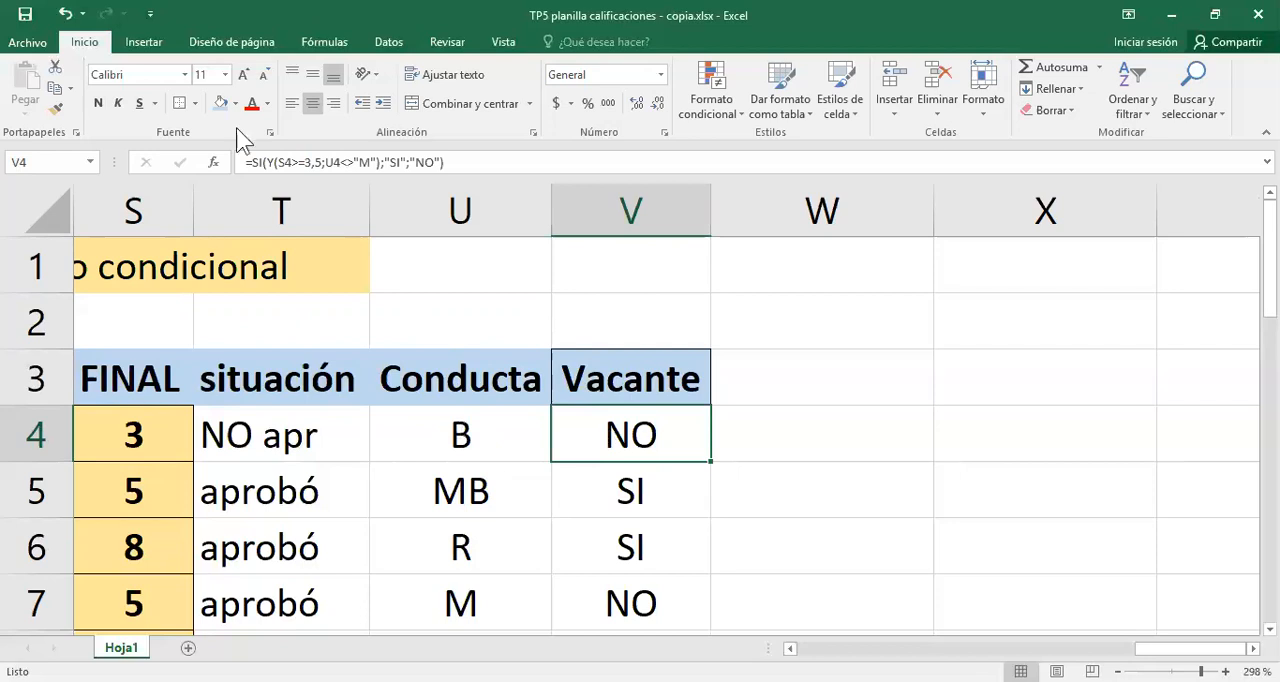
double_click(601, 434)
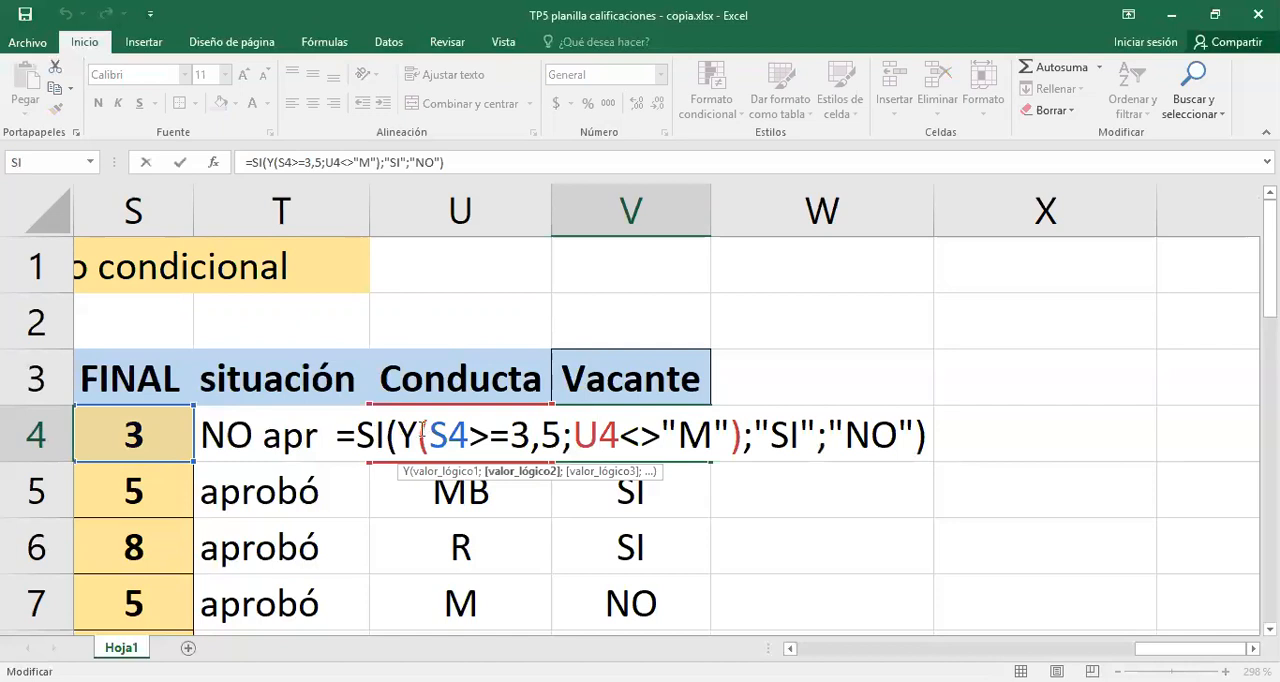
left_click_drag(420, 433, 405, 441)
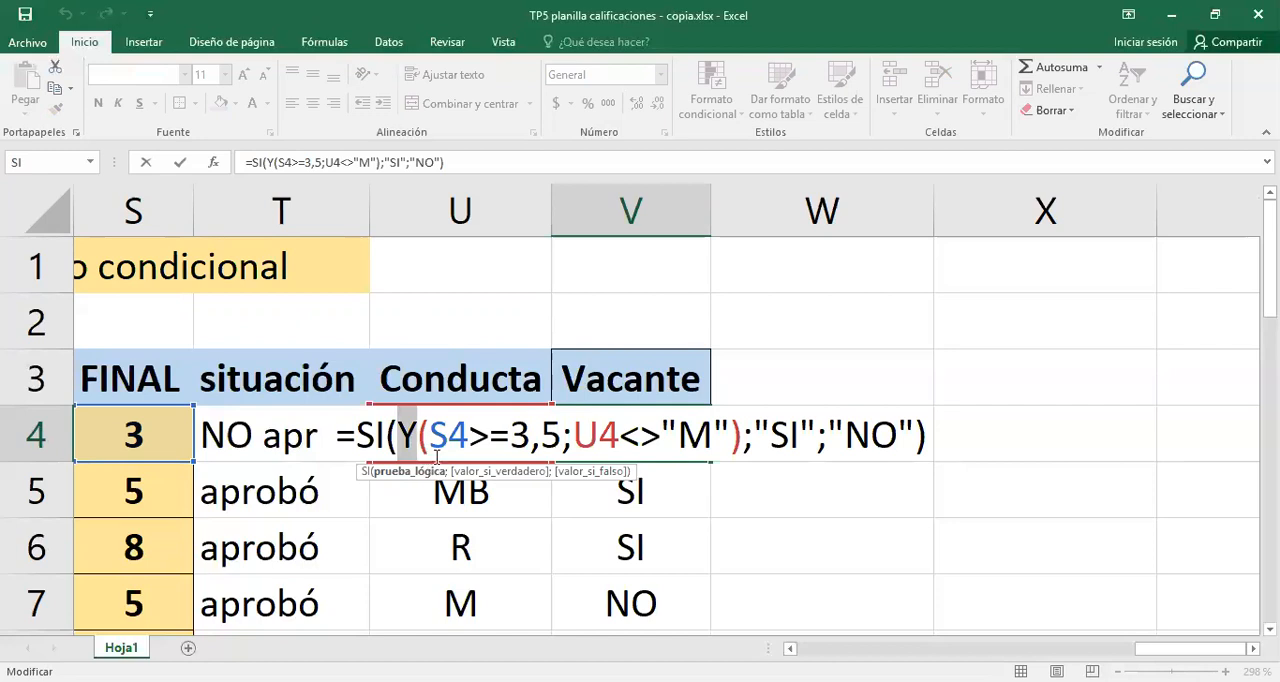
key("Return")
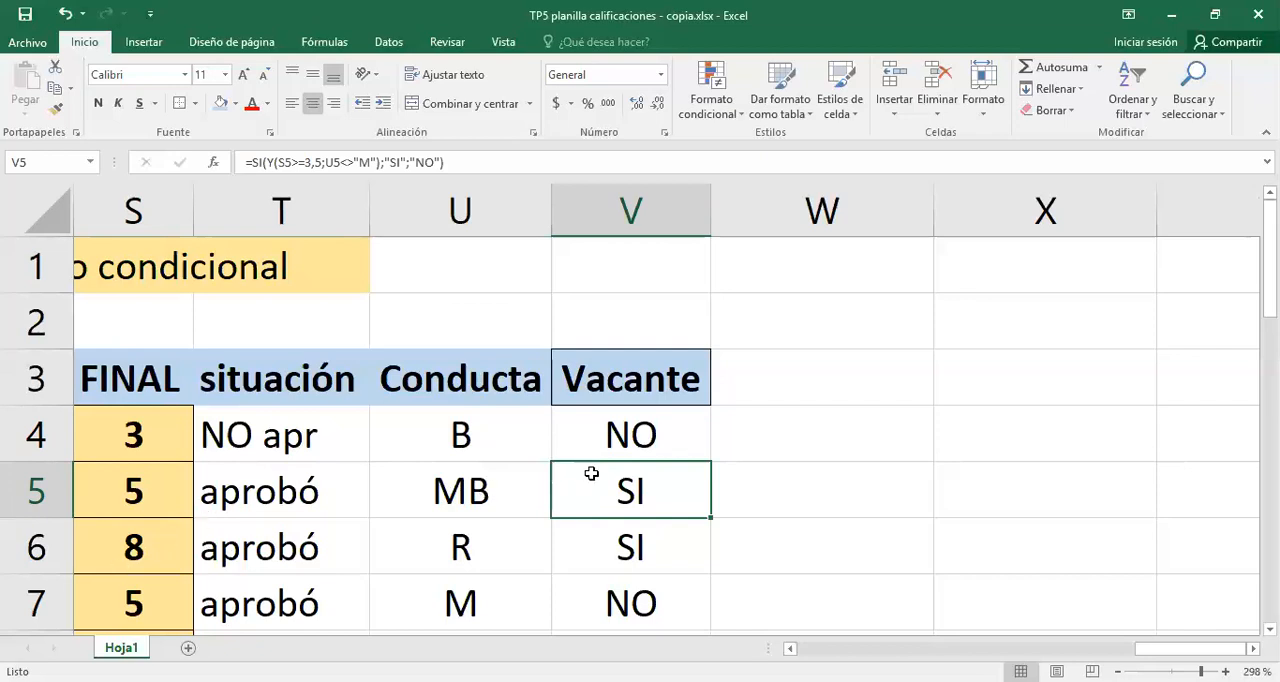
scroll(588, 505, "down", 1)
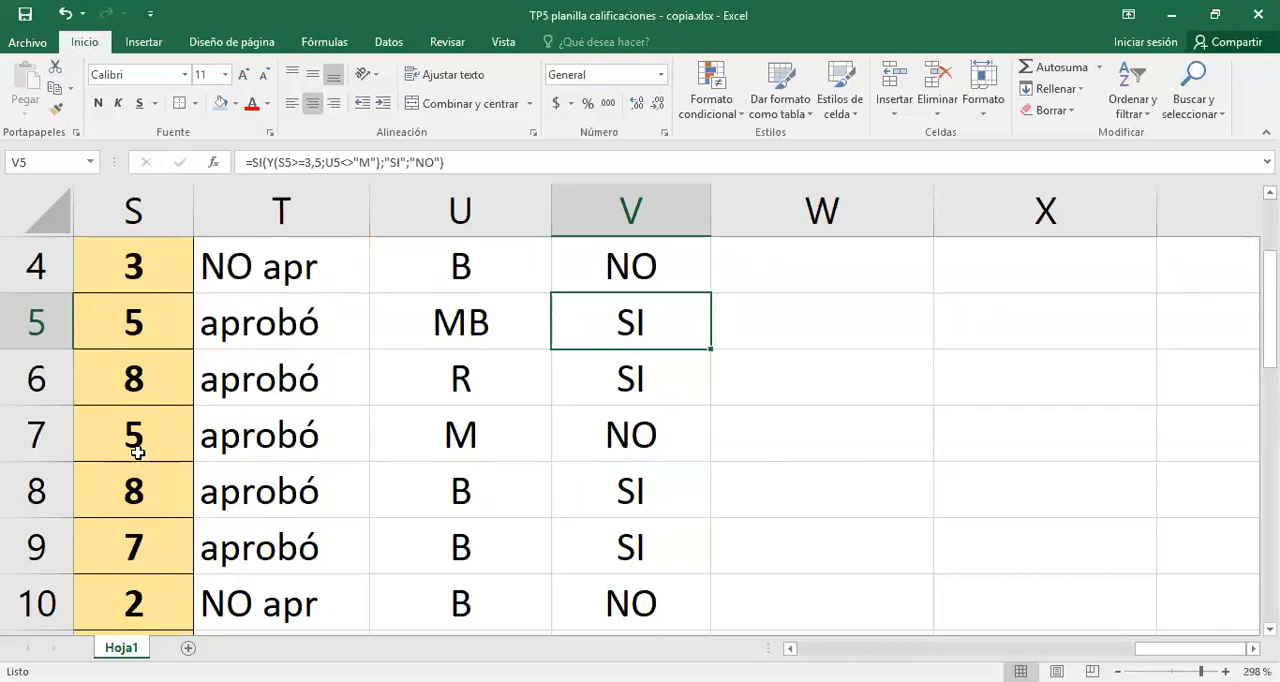
left_click(133, 442)
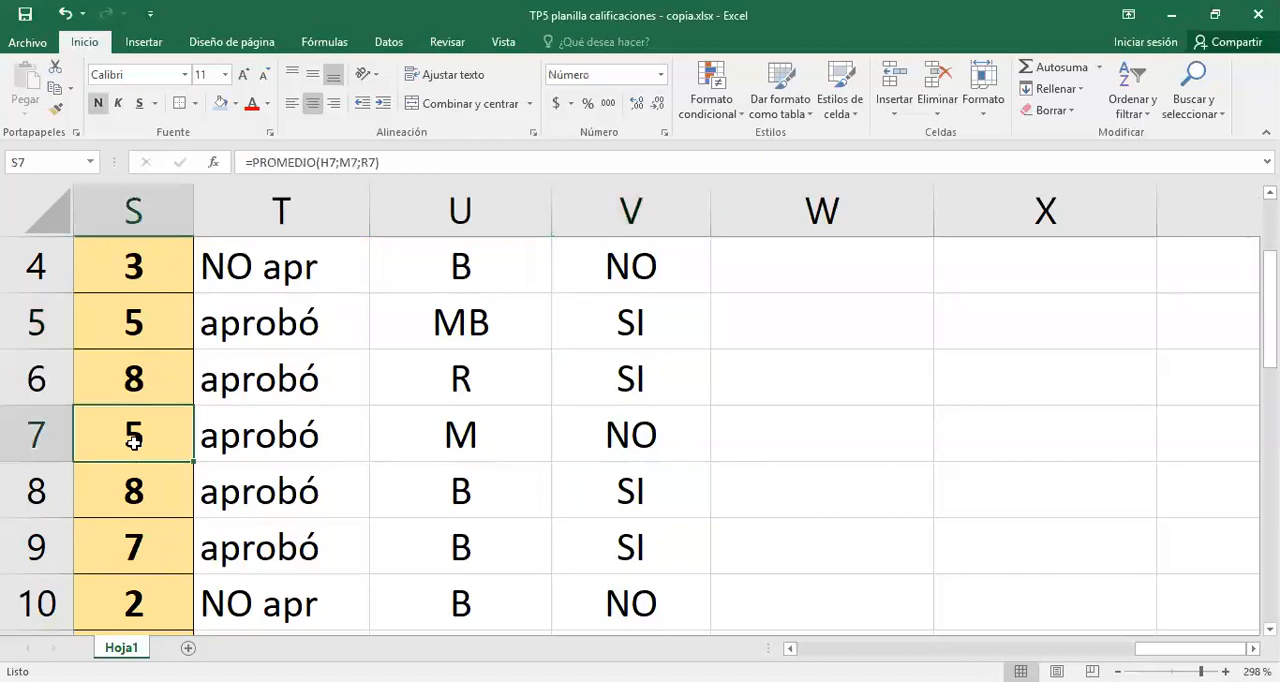
left_click(443, 428)
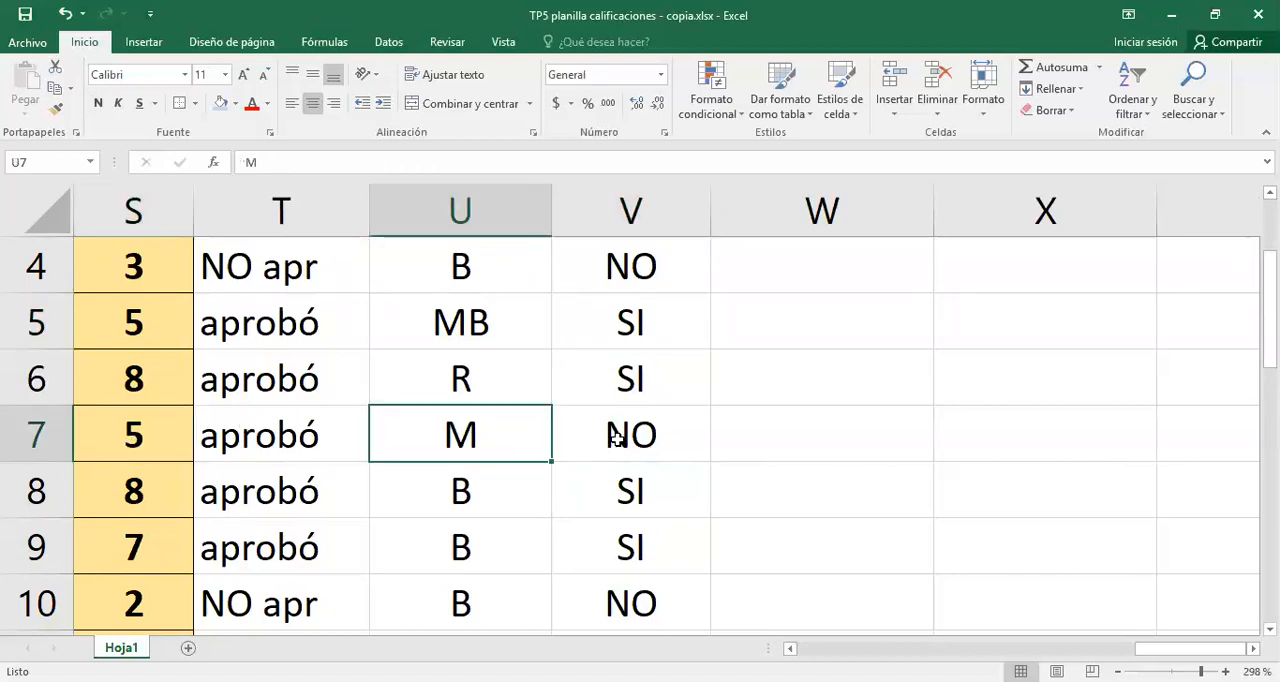
left_click(617, 437)
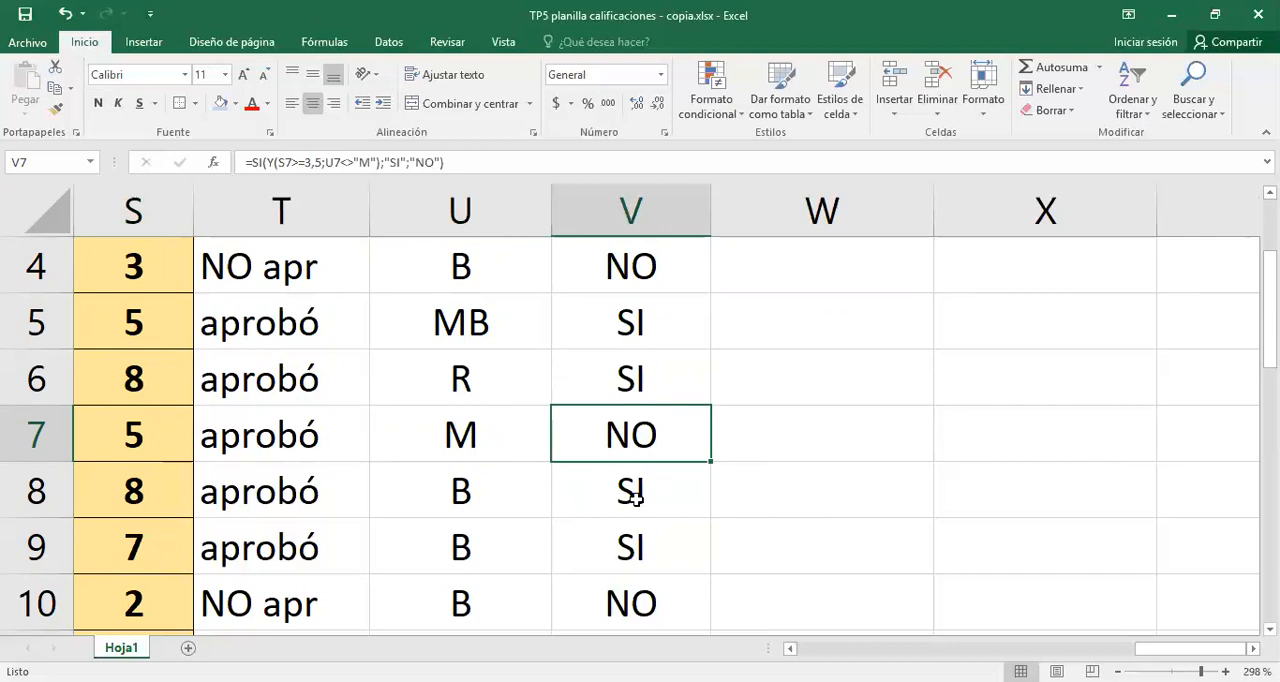
- Centre the Vacante results in cells V12 to V16
scroll(636, 497, "down", 2)
scroll(634, 474, "up", 1)
scroll(634, 486, "down", 1)
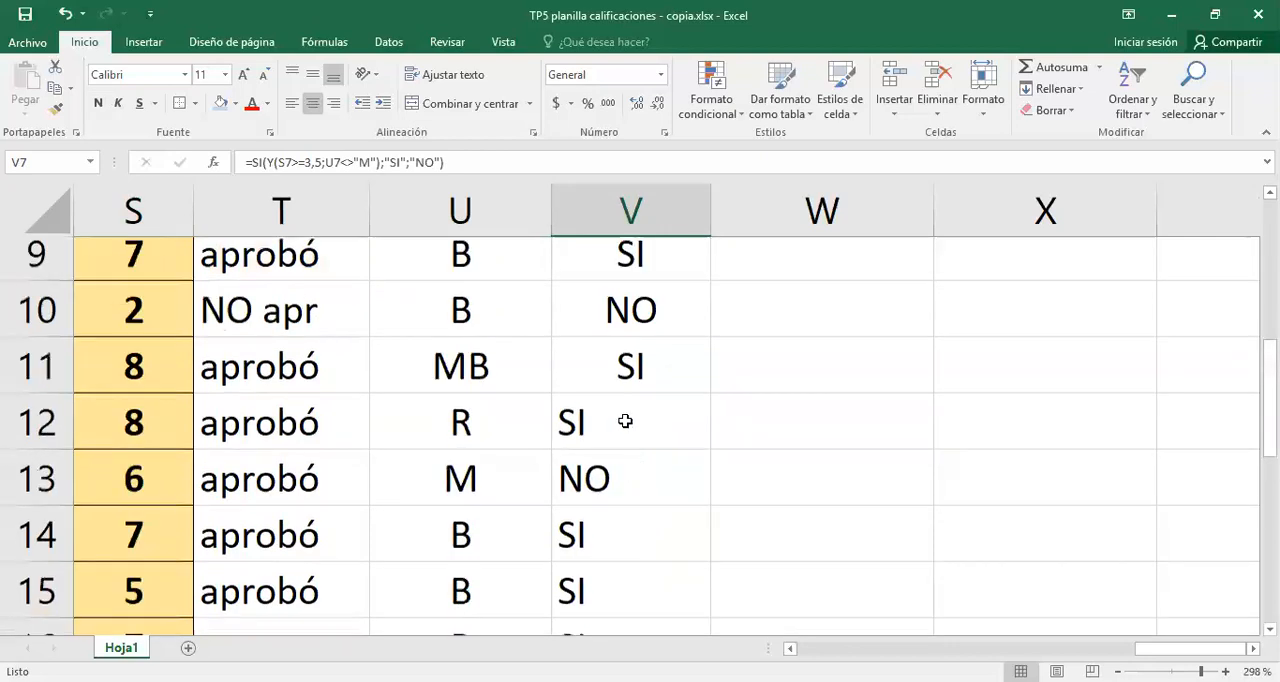
scroll(625, 421, "down", 1)
left_click_drag(634, 397, 654, 606)
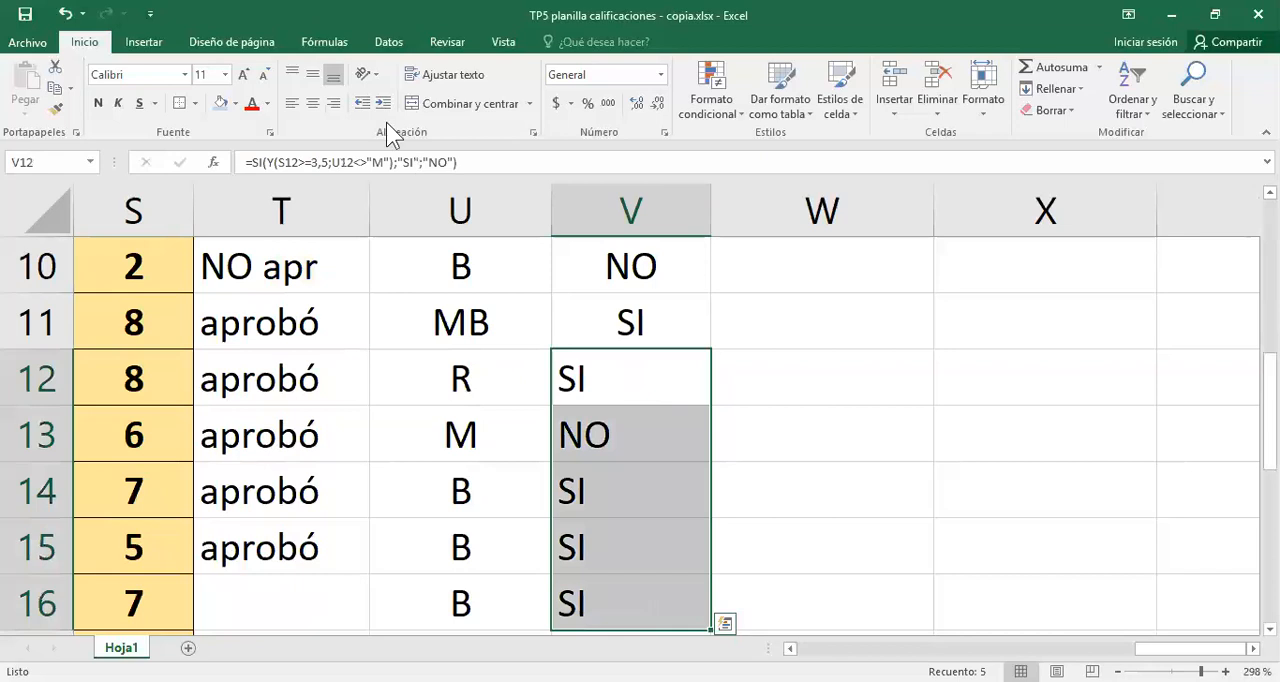
left_click(312, 103)
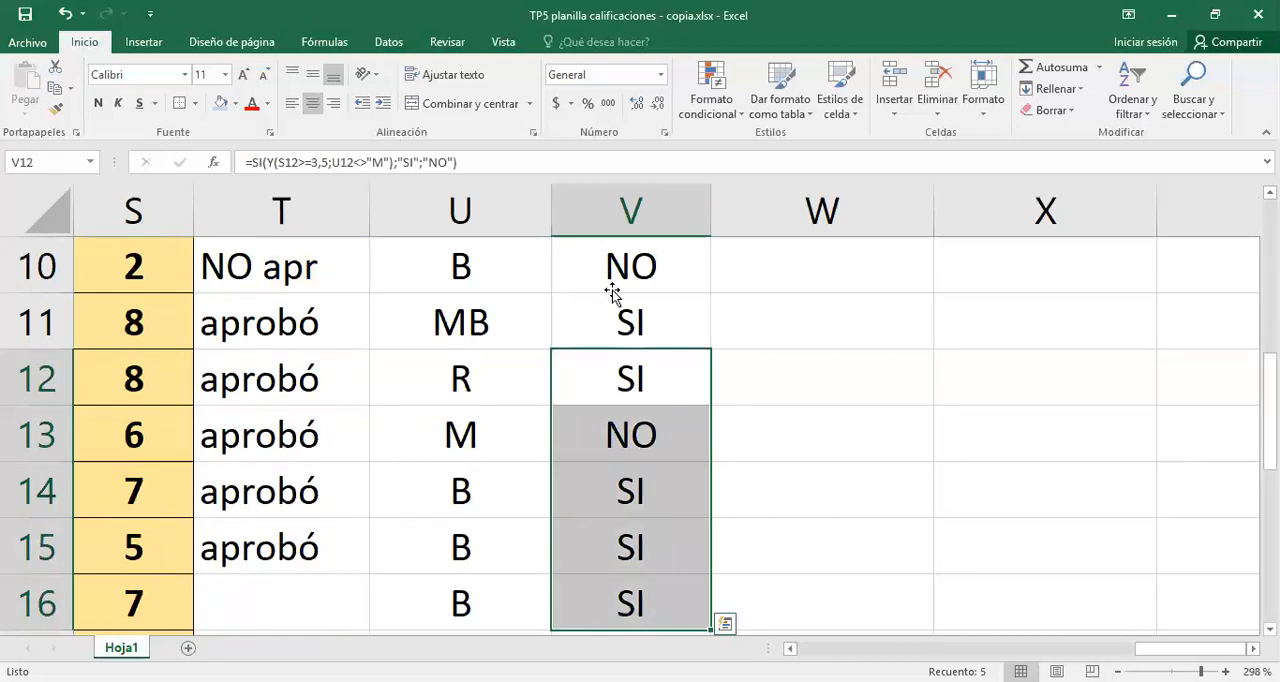
left_click(612, 289)
- Open V4's formula and examine how the Y function serves as the logical test inside SI
scroll(630, 320, "up", 3)
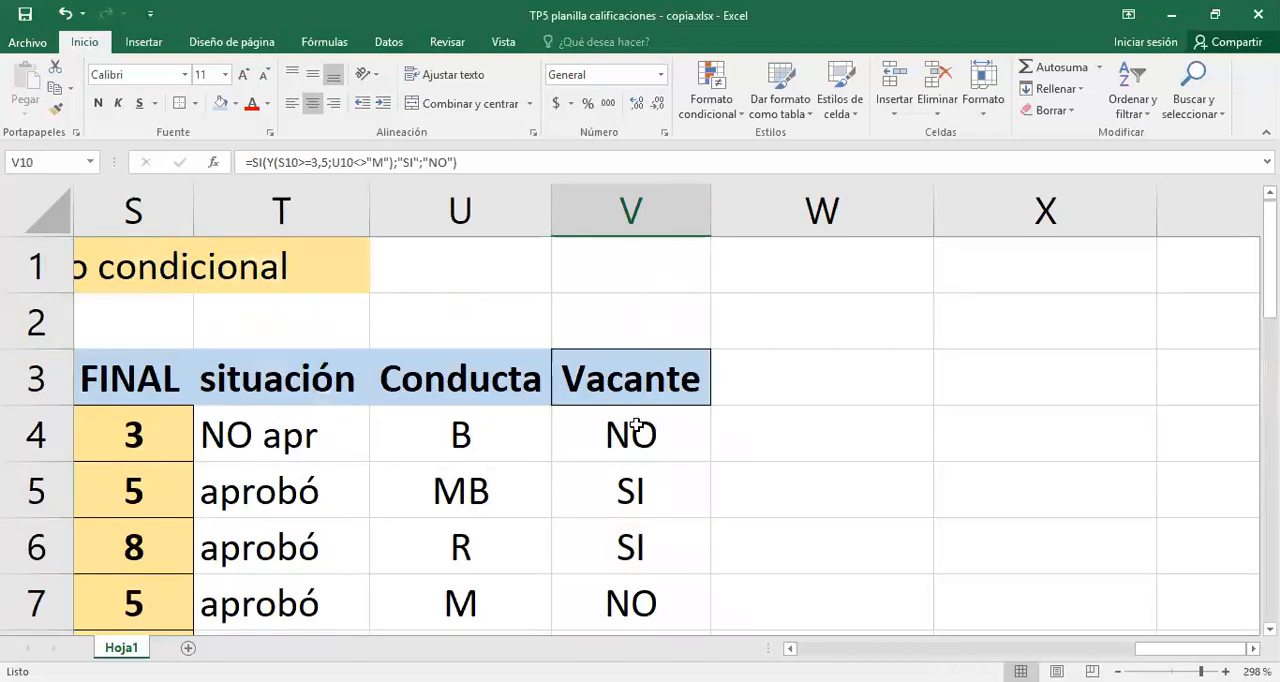
left_click(636, 430)
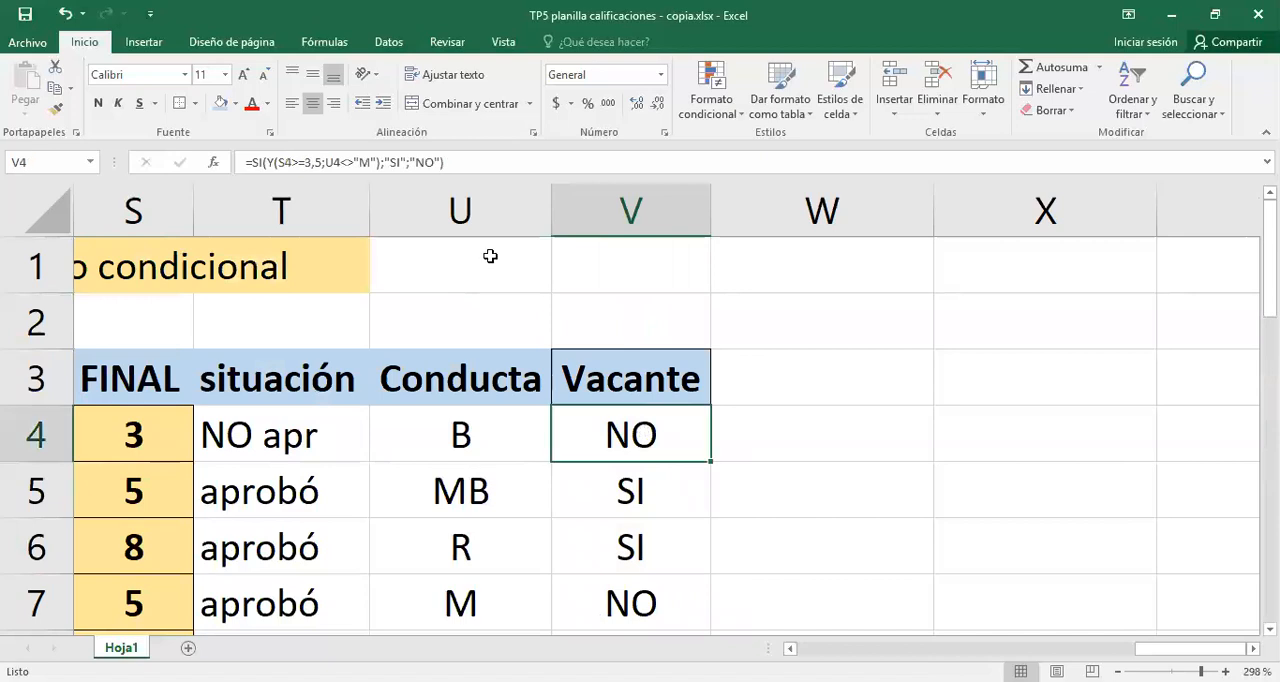
double_click(622, 434)
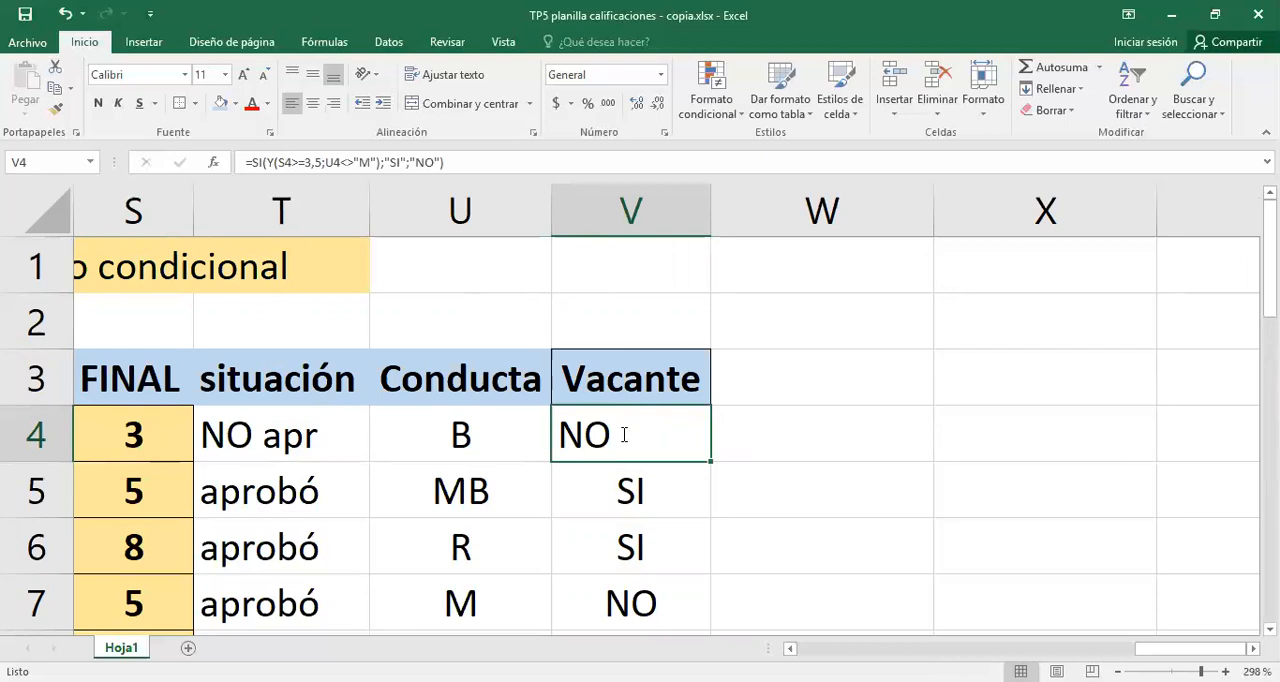
double_click(633, 434)
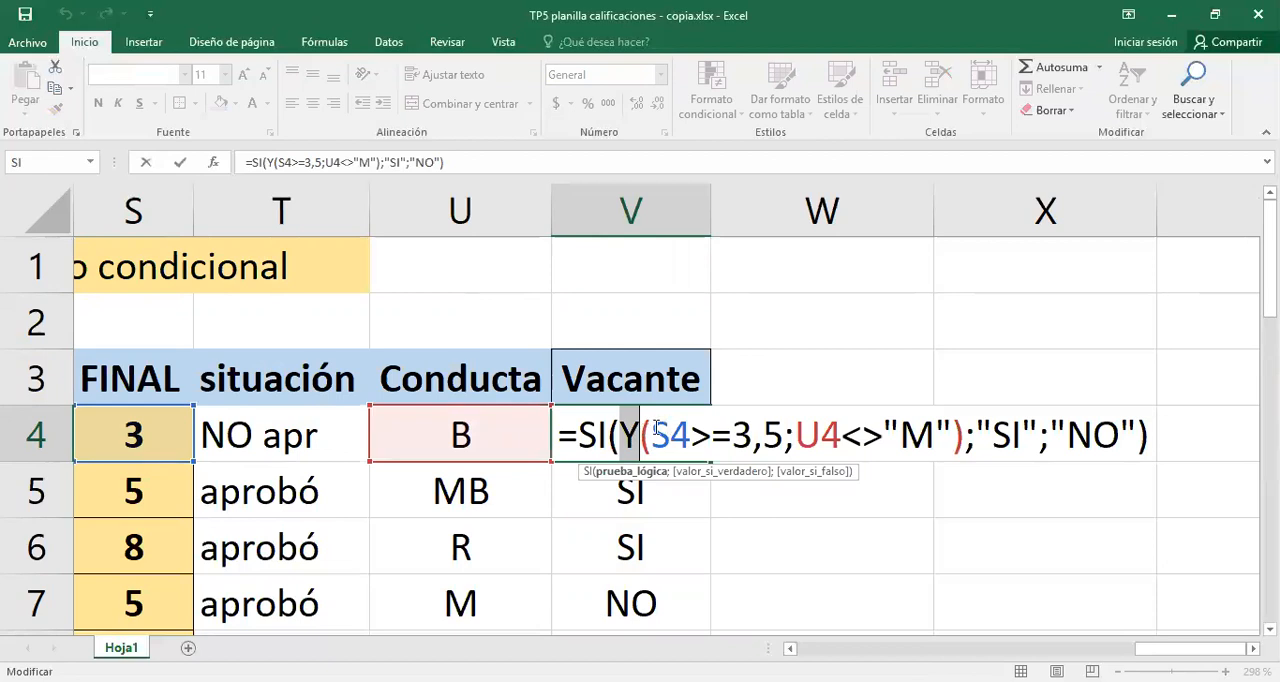
left_click(656, 430)
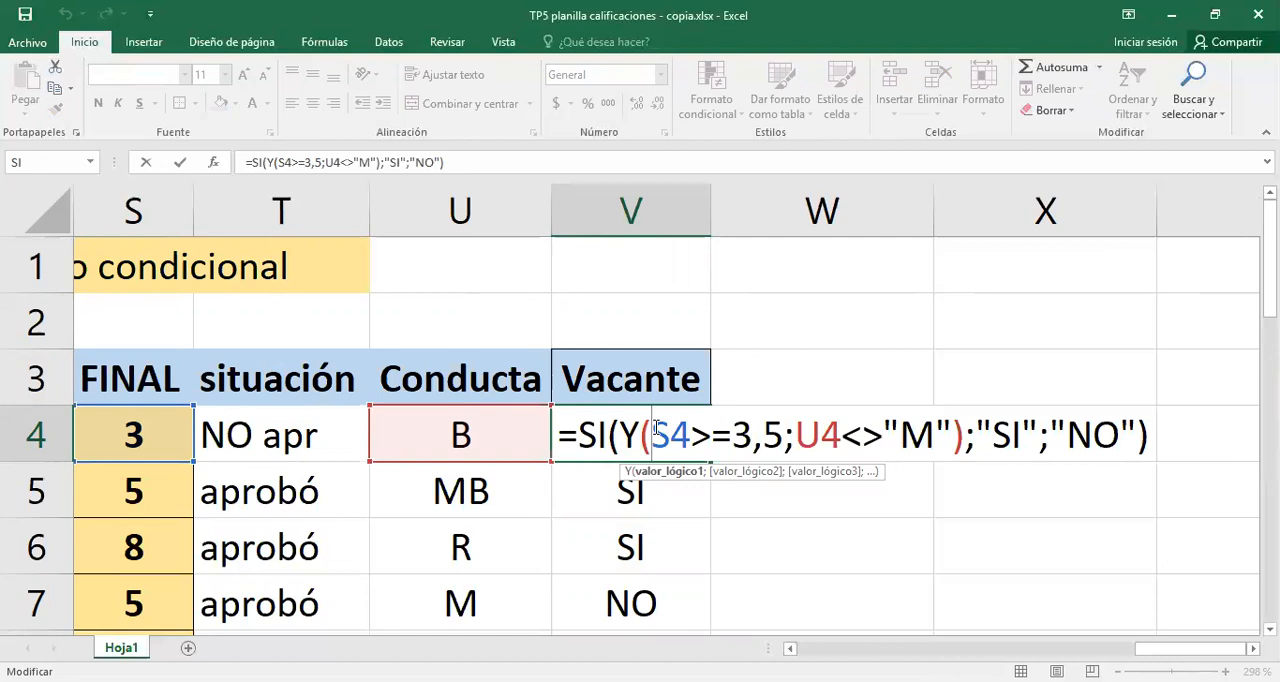
left_click_drag(655, 428, 763, 430)
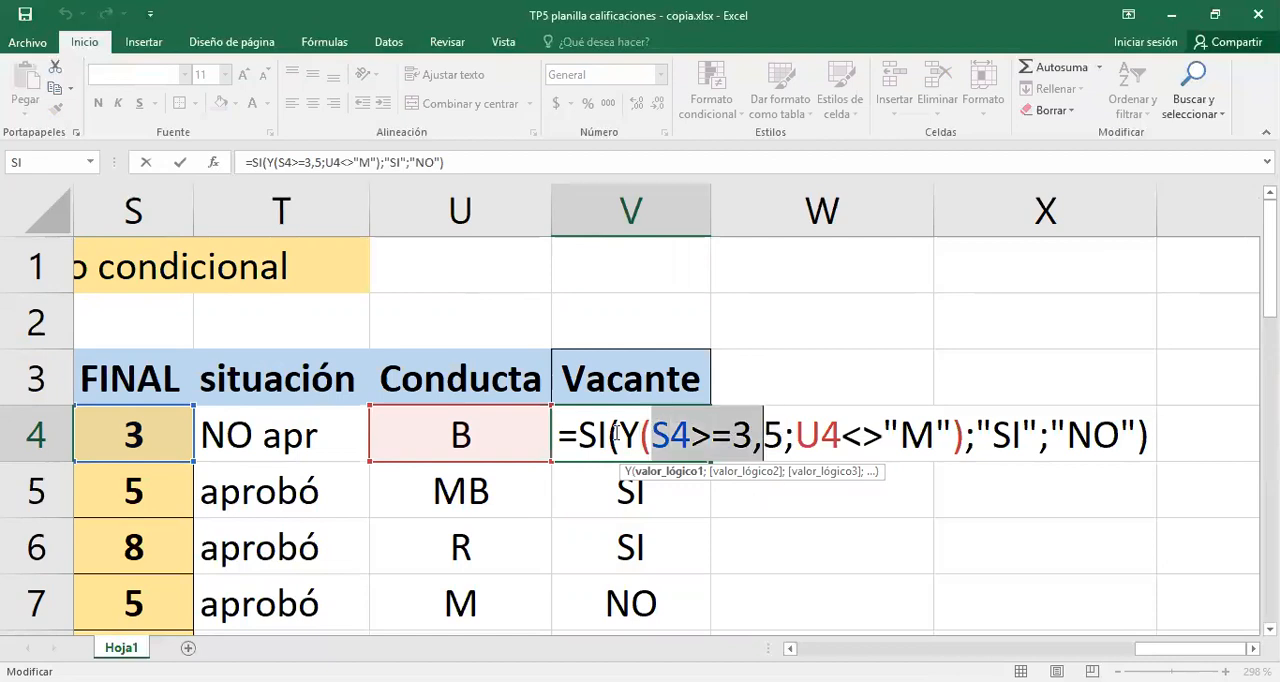
left_click(616, 434)
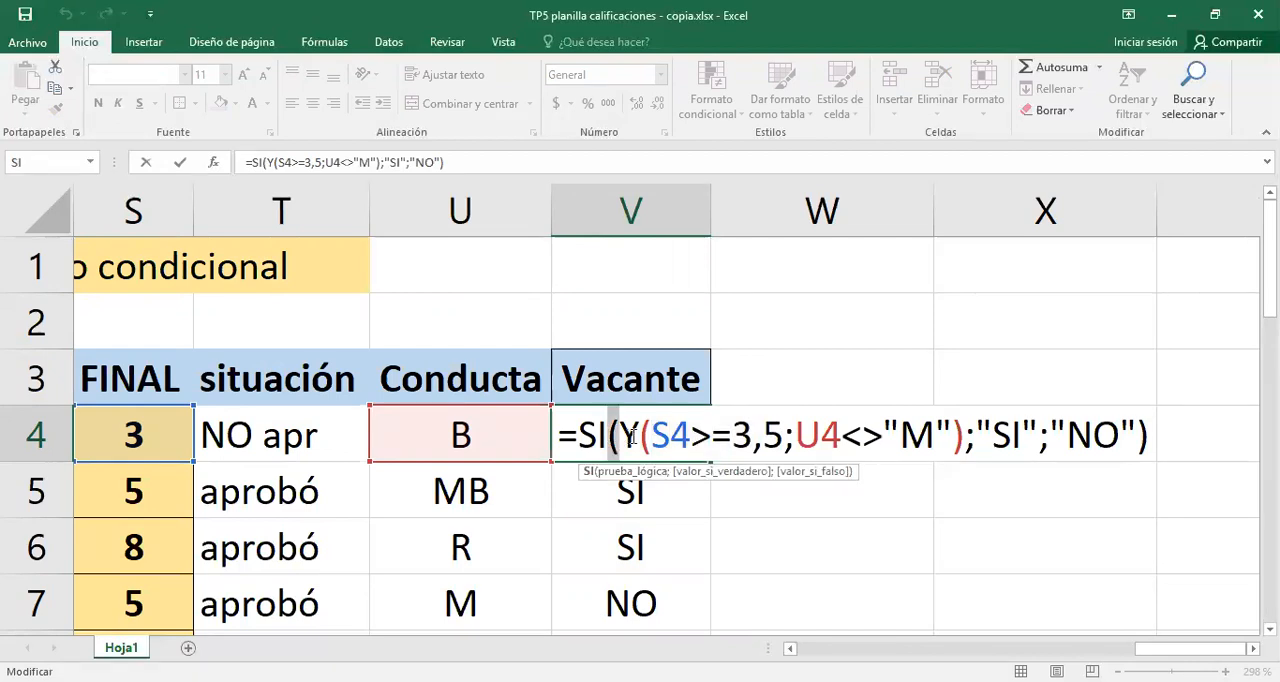
left_click(638, 434)
left_click_drag(656, 432, 966, 448)
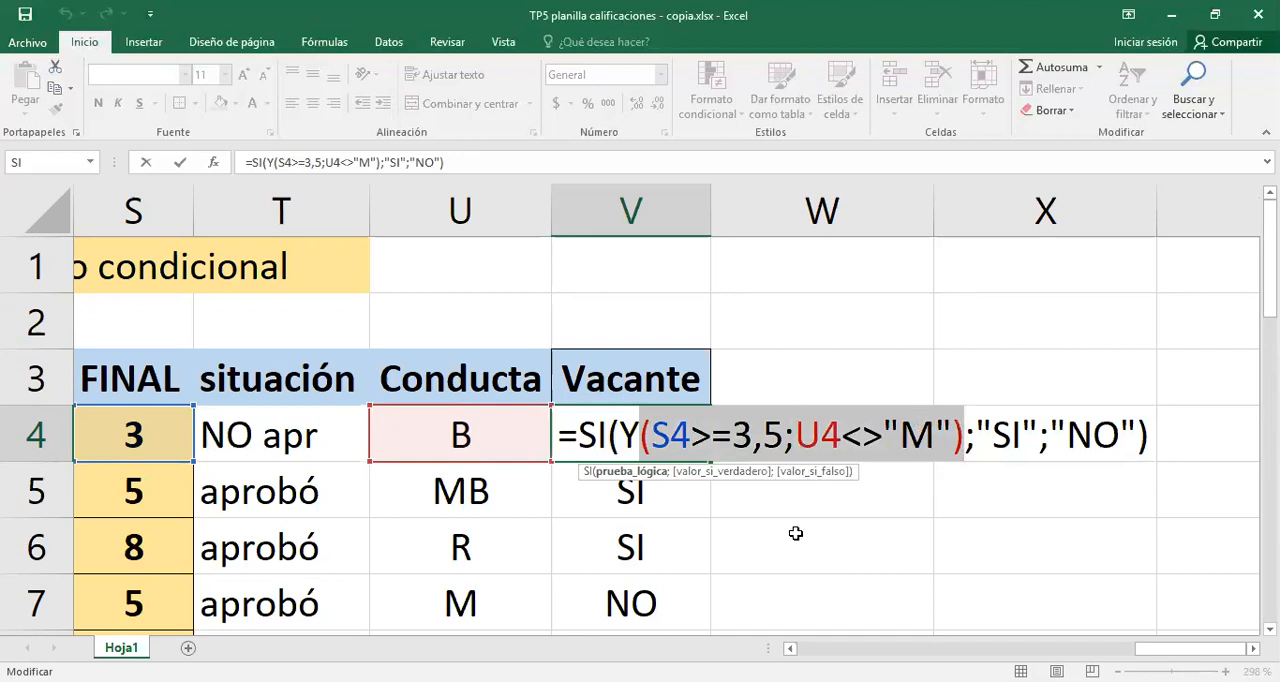
- Review V4's conditions S4>=3,5 and U4<>"M" and the SI and NO values returned for true and false
left_click(795, 430)
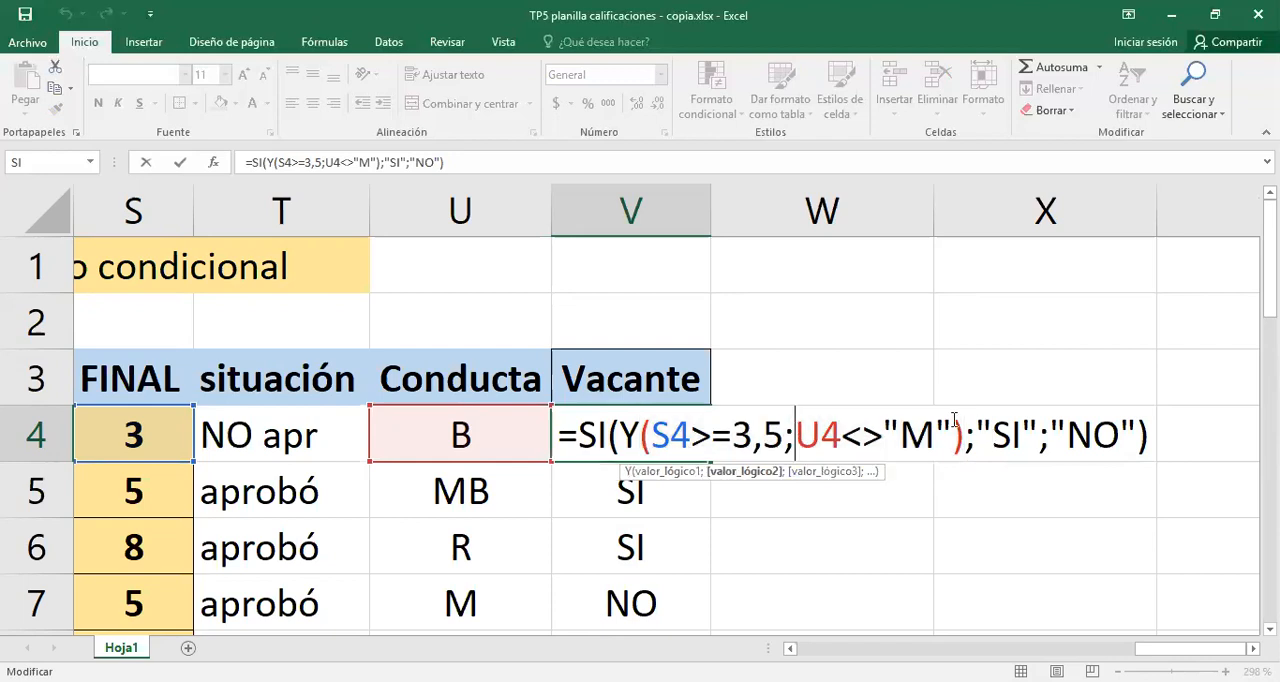
left_click_drag(650, 435, 953, 433)
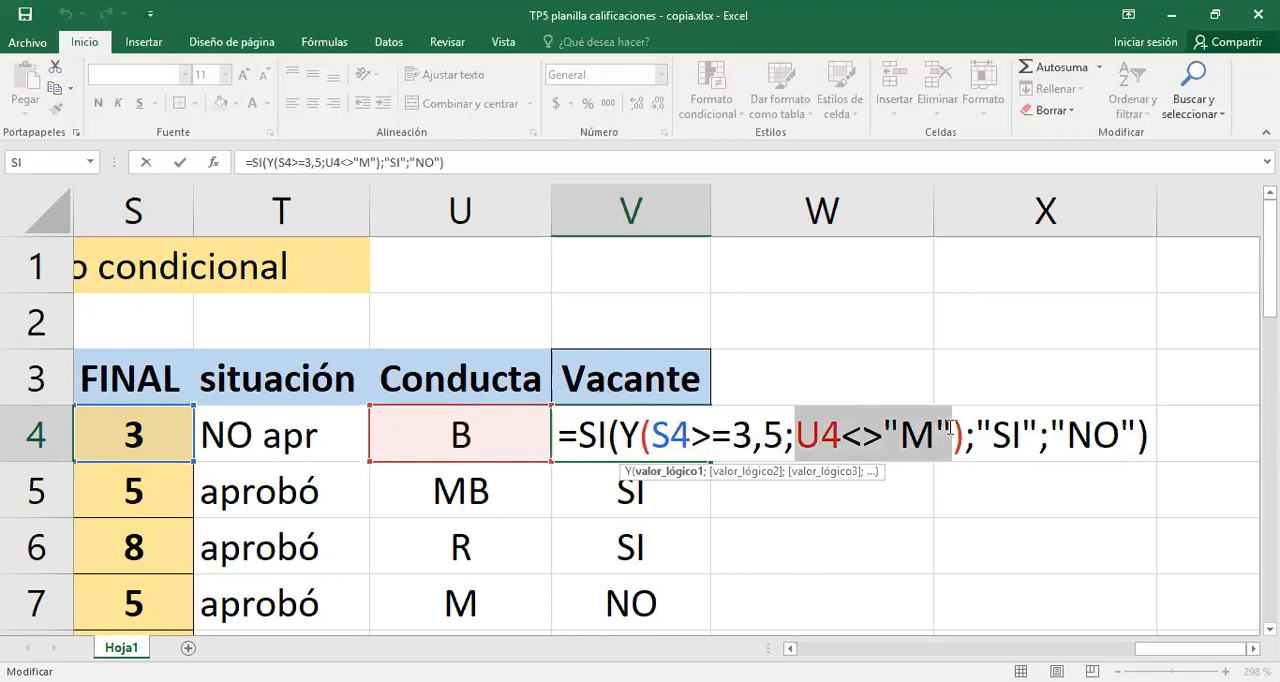
left_click(744, 440)
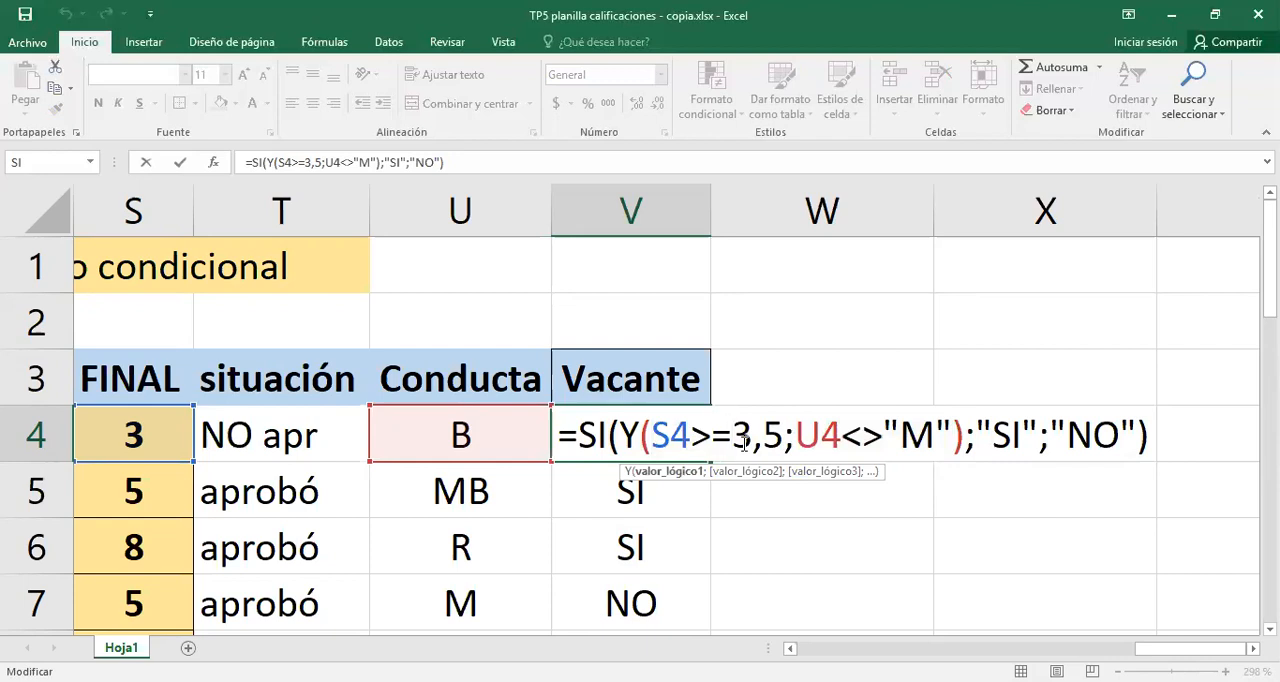
left_click(792, 432)
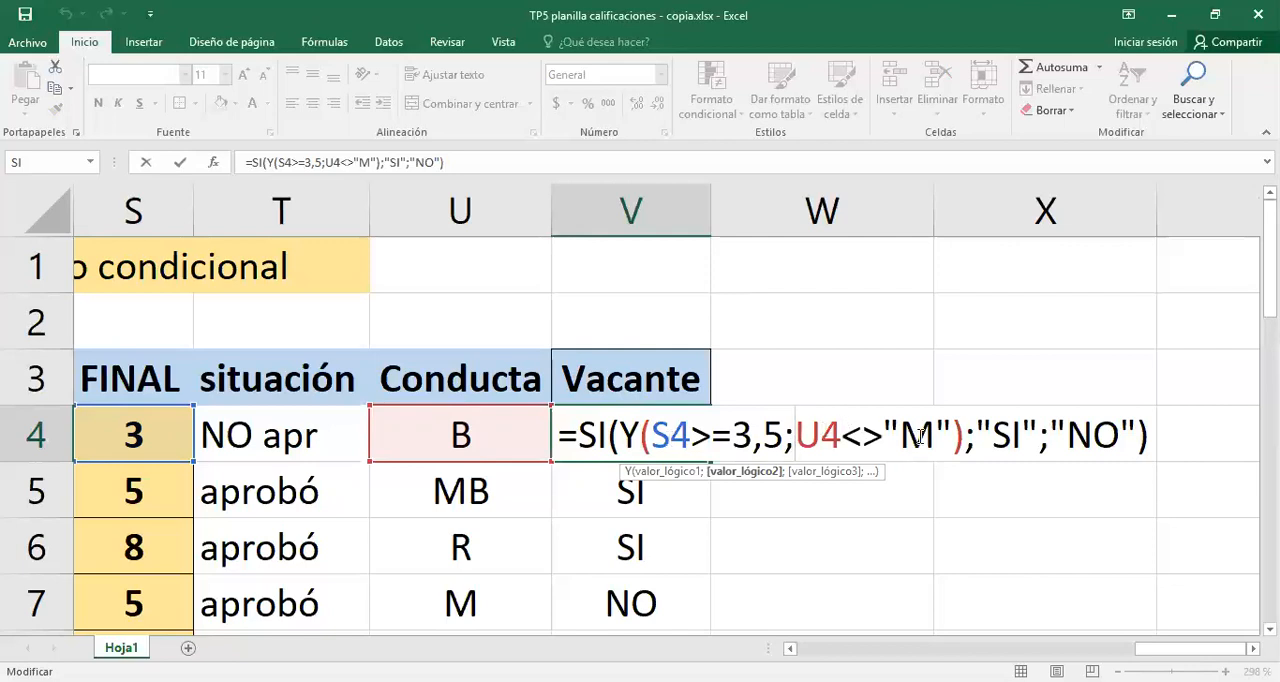
double_click(1014, 433)
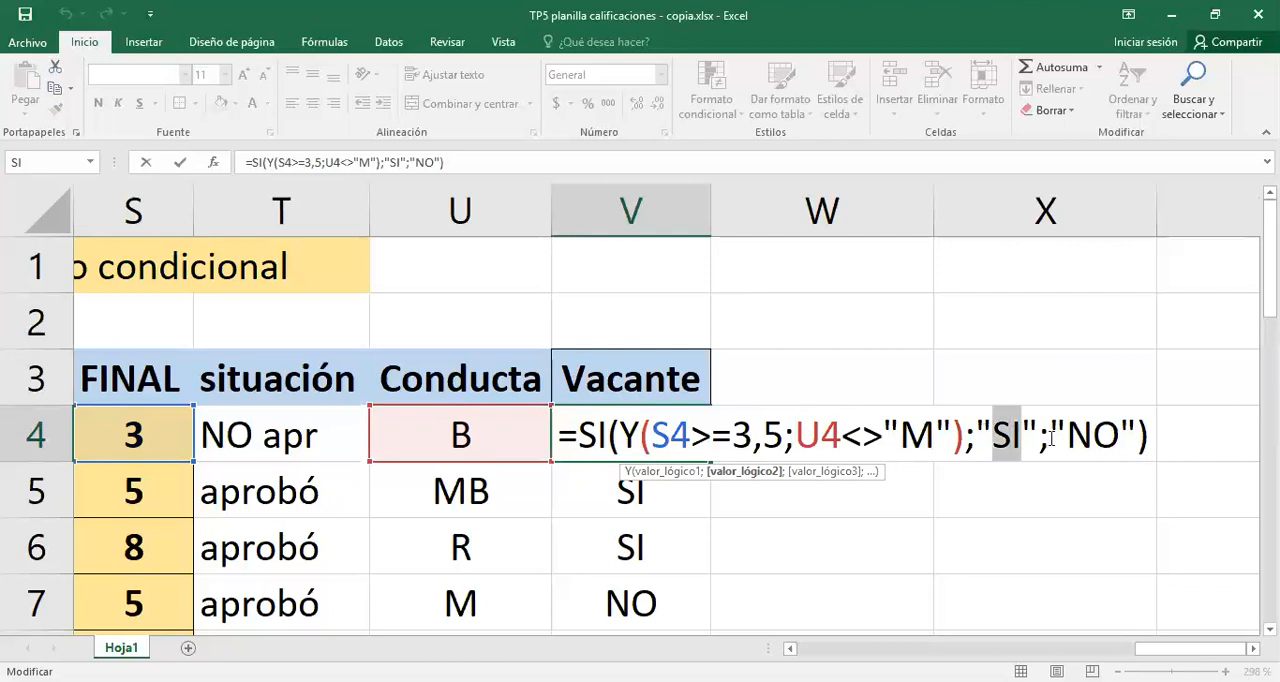
left_click(1078, 432)
left_click_drag(1067, 433, 1116, 434)
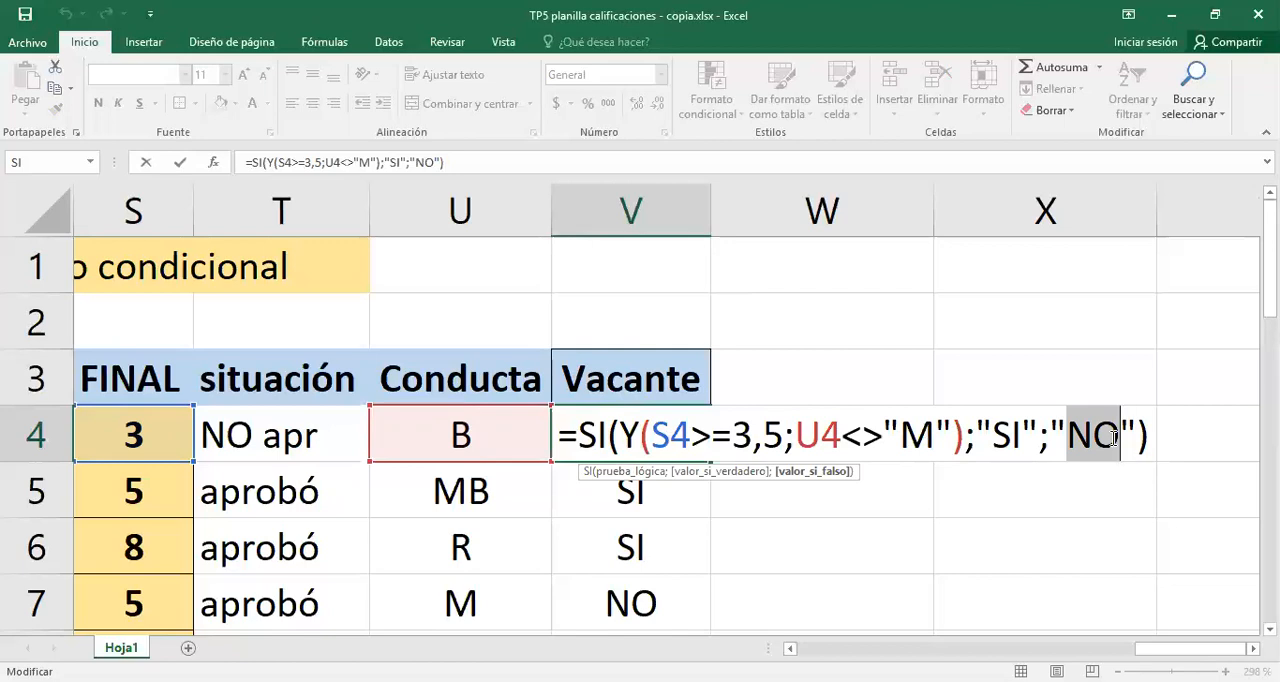
- Accept the V4 formula and centre its Vacante result
key("Return")
left_click(645, 430)
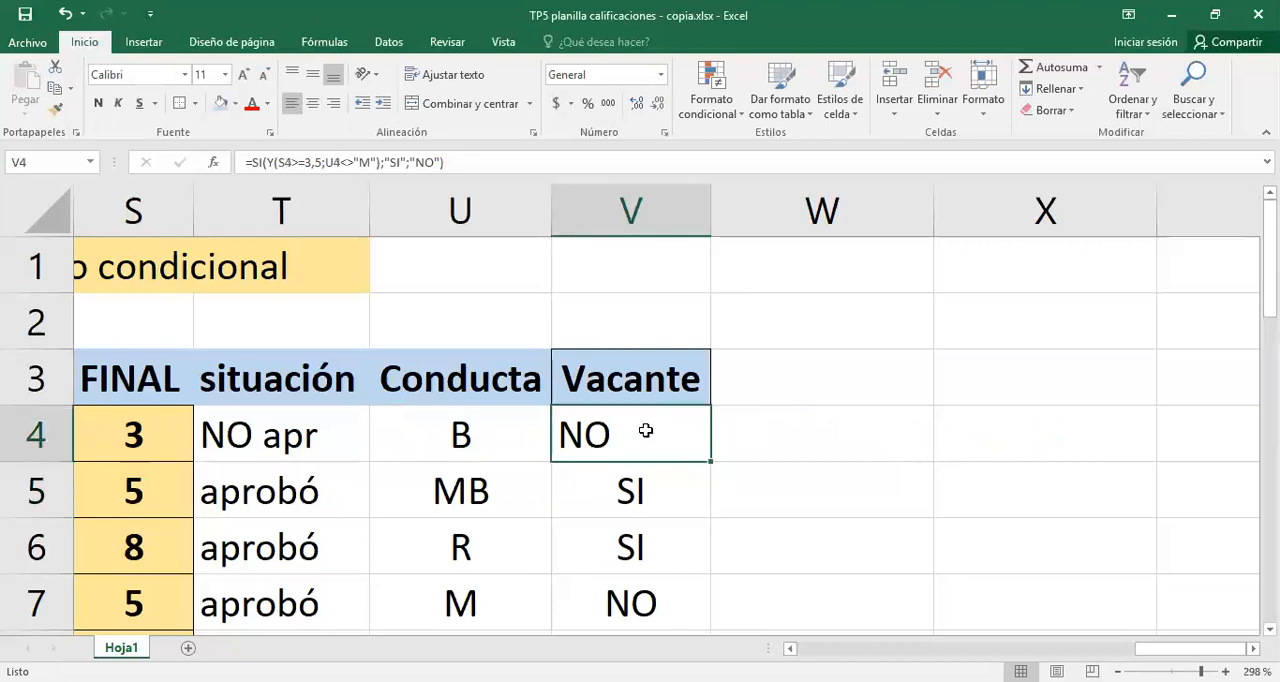
left_click(316, 103)
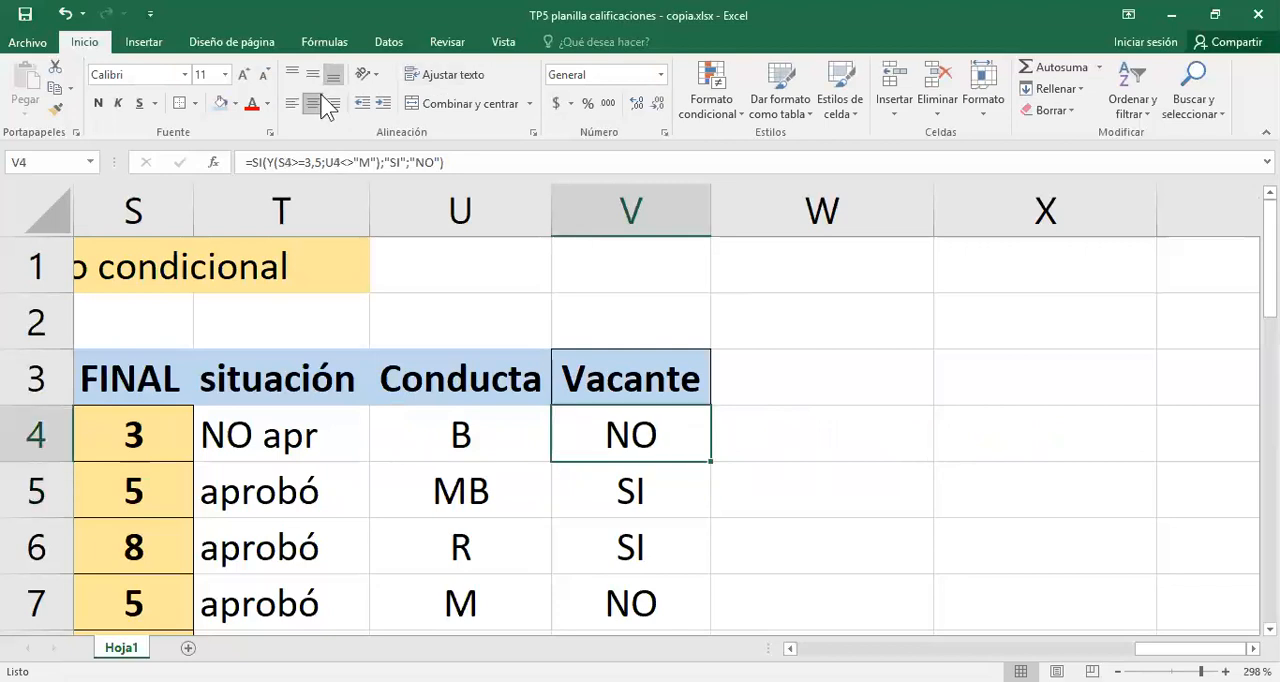
- Narrow column W and enter the header deuda in W3
left_click(782, 390)
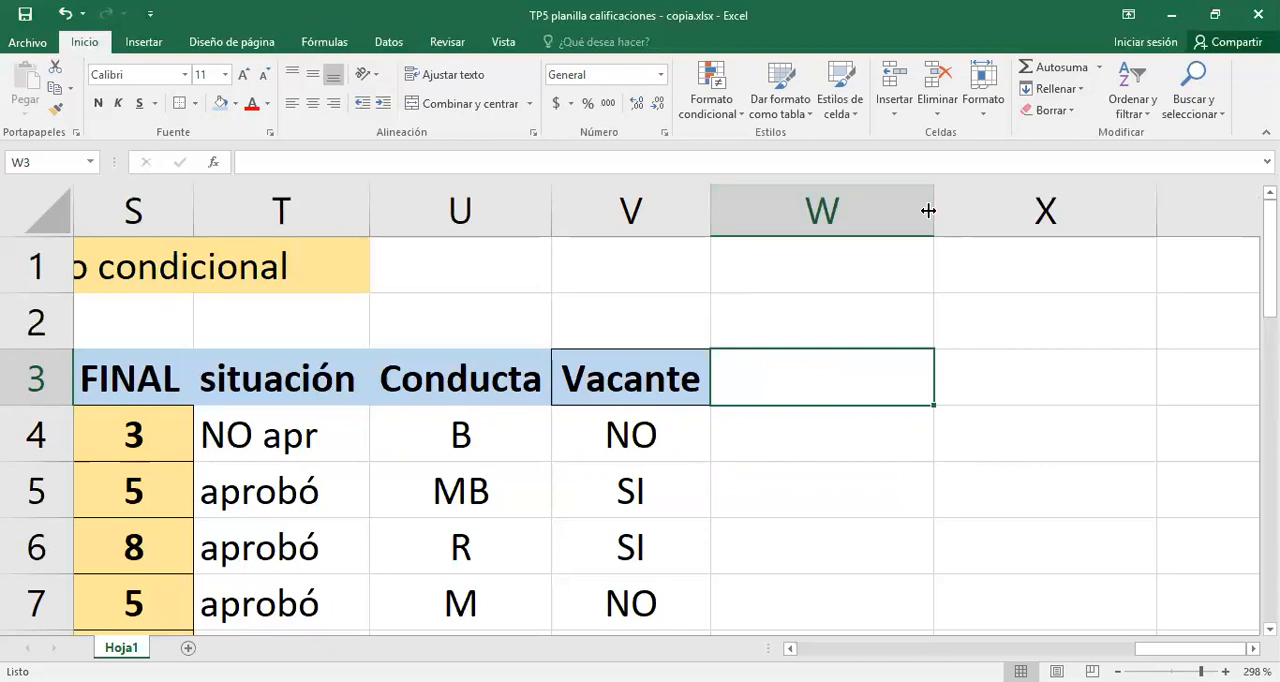
left_click_drag(894, 214, 895, 228)
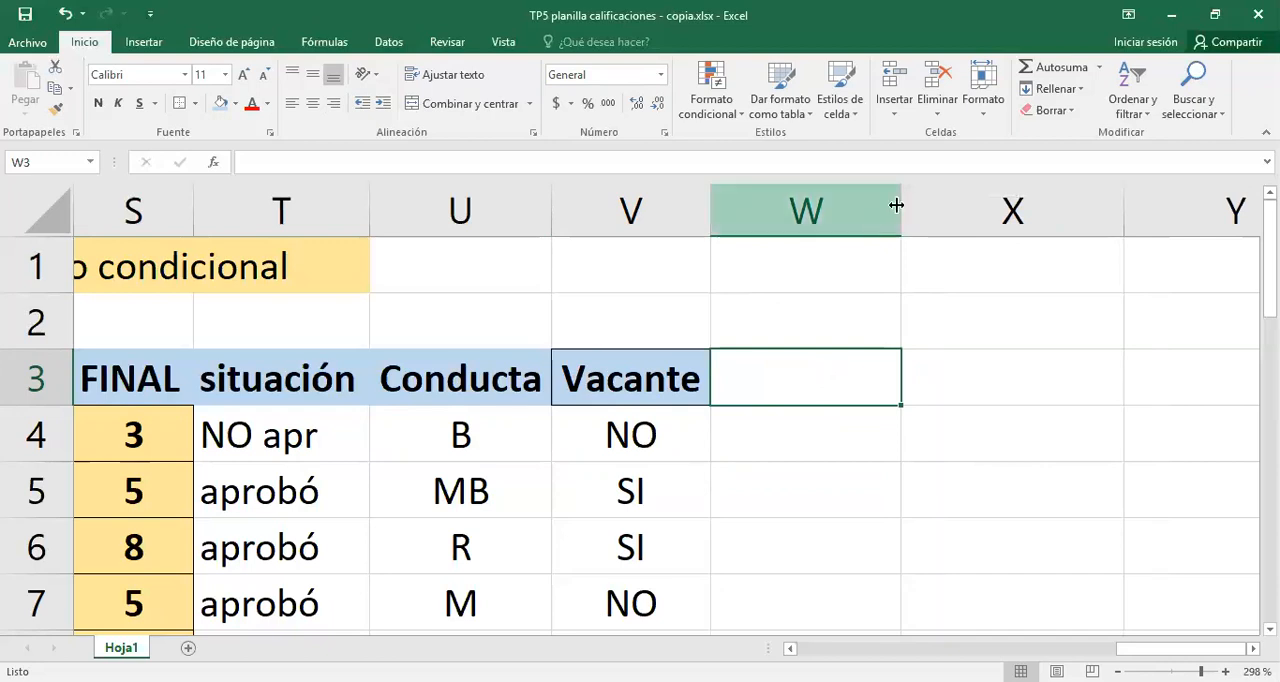
left_click_drag(896, 205, 913, 205)
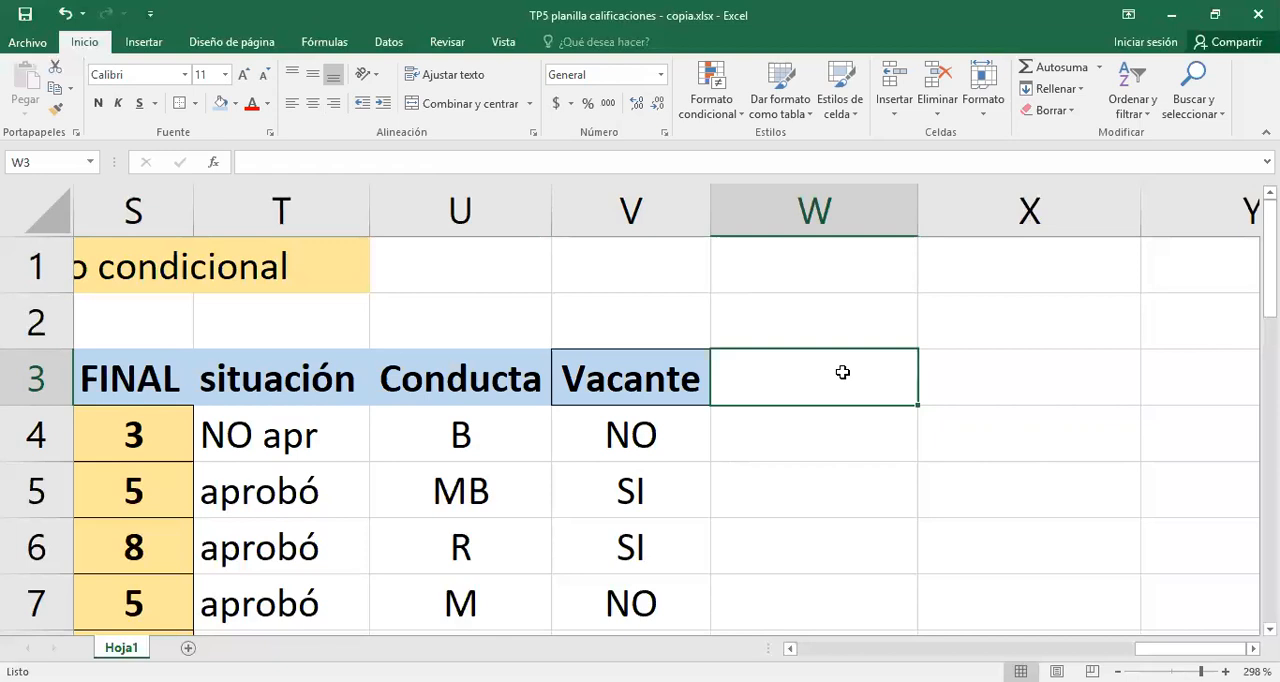
type("d")
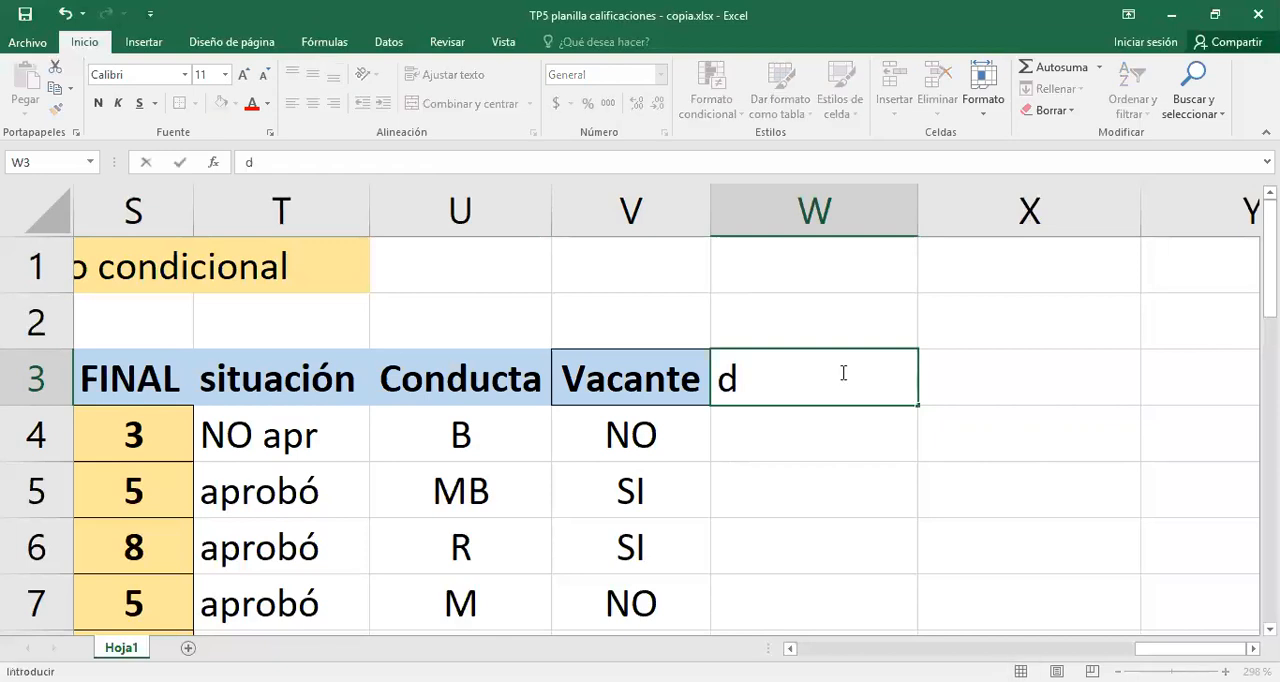
type("euda")
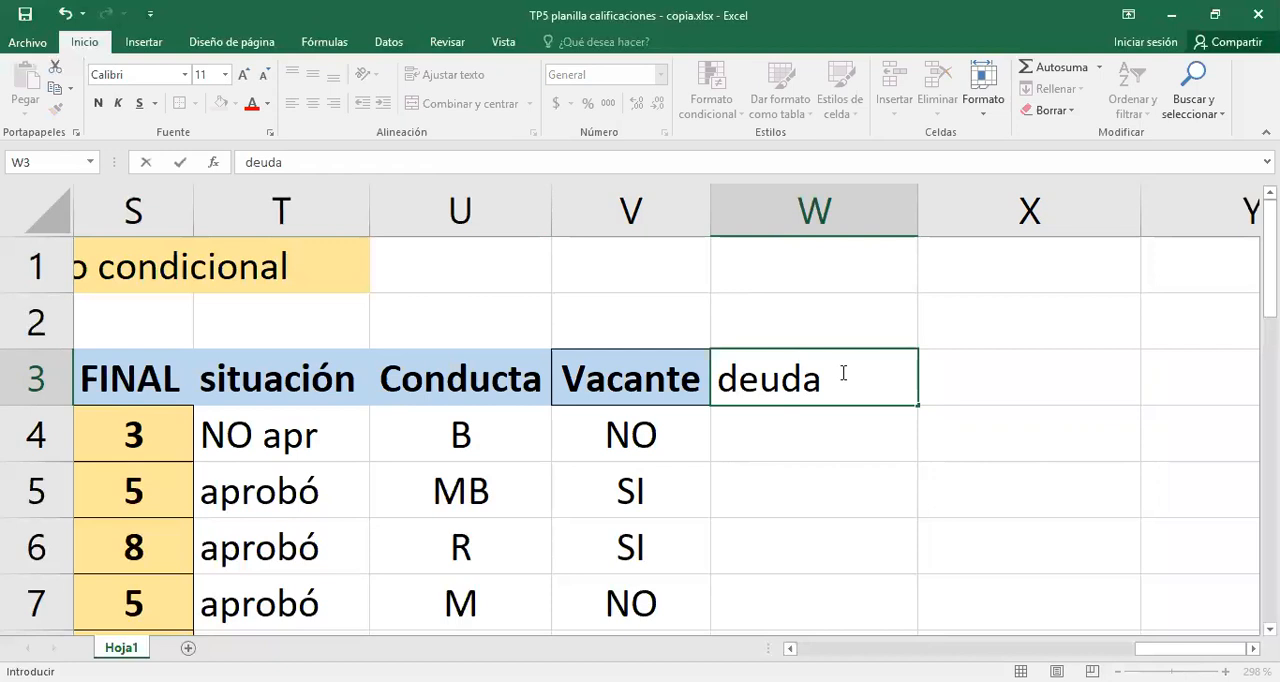
key("Return")
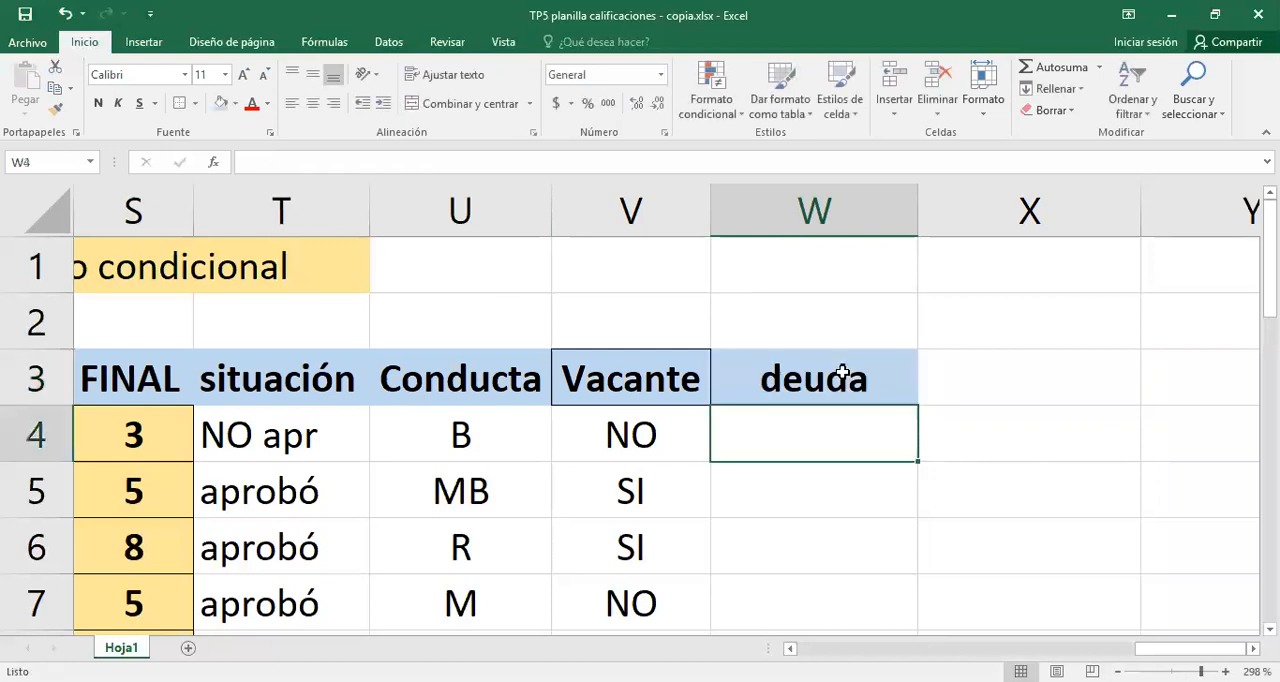
key("Up")
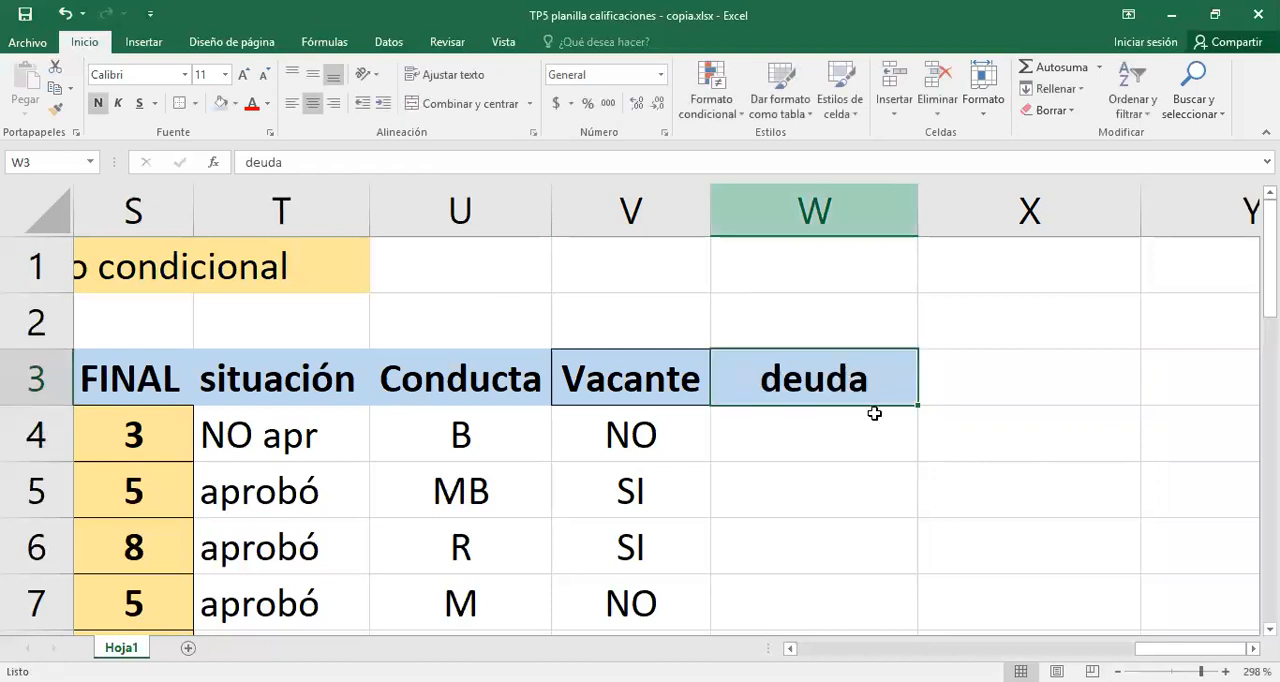
- Enter a deuda of 0 in W4 to W6 and 500 in W7
left_click(829, 423)
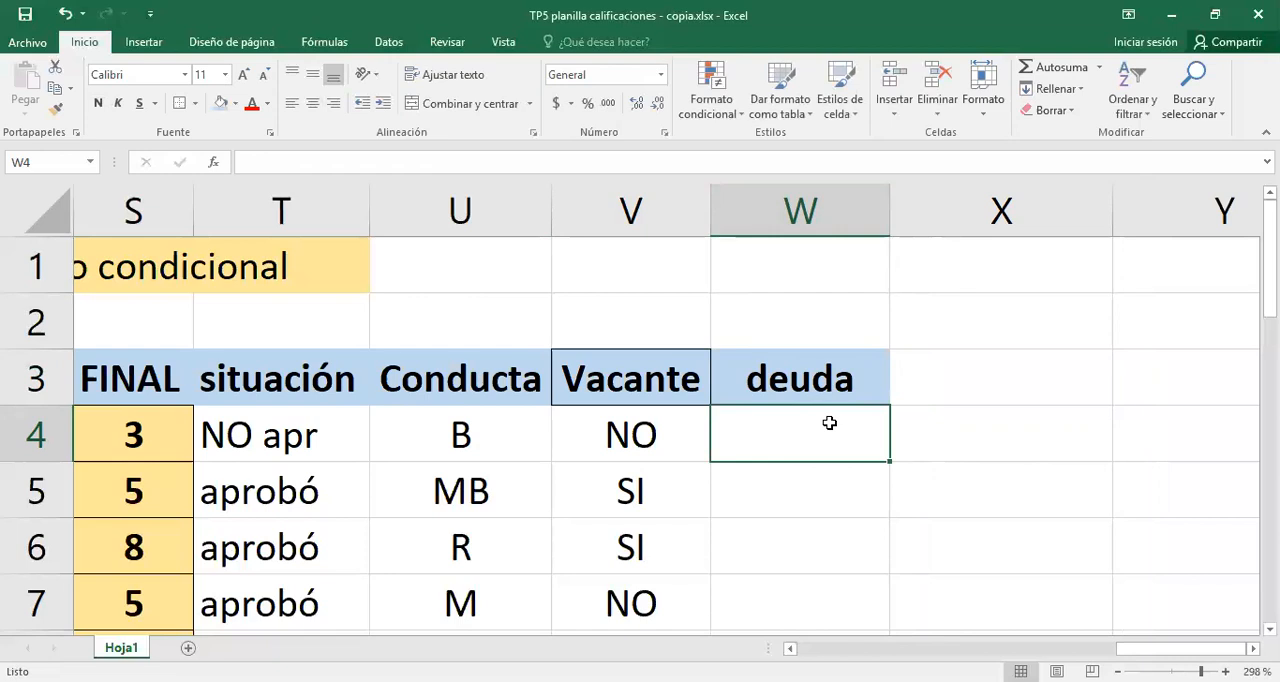
type("0")
key("Return")
type("0")
key("Return")
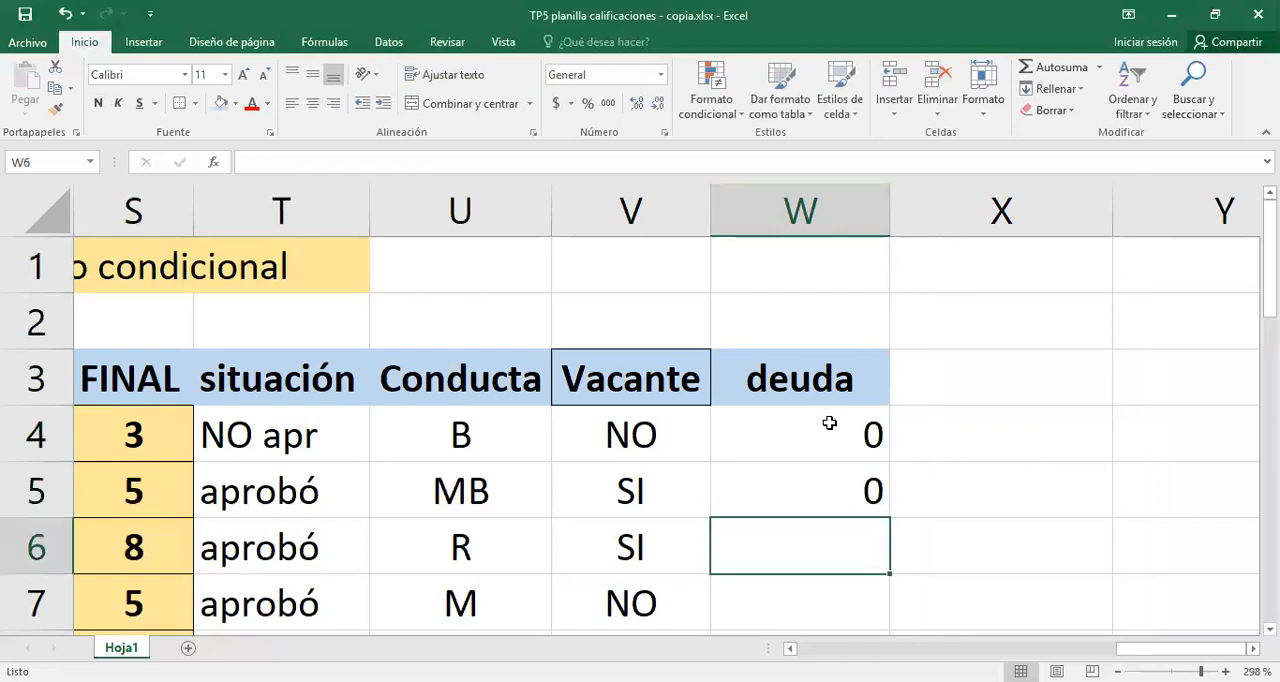
type("0")
key("Return")
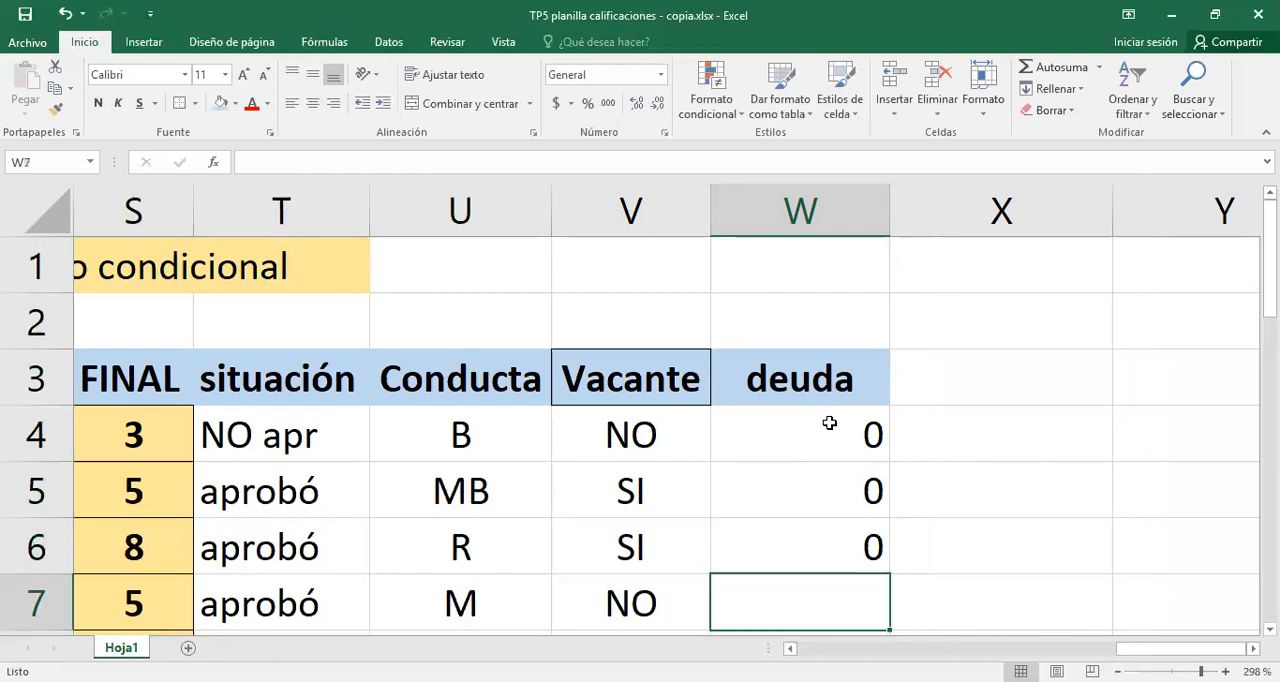
type("5")
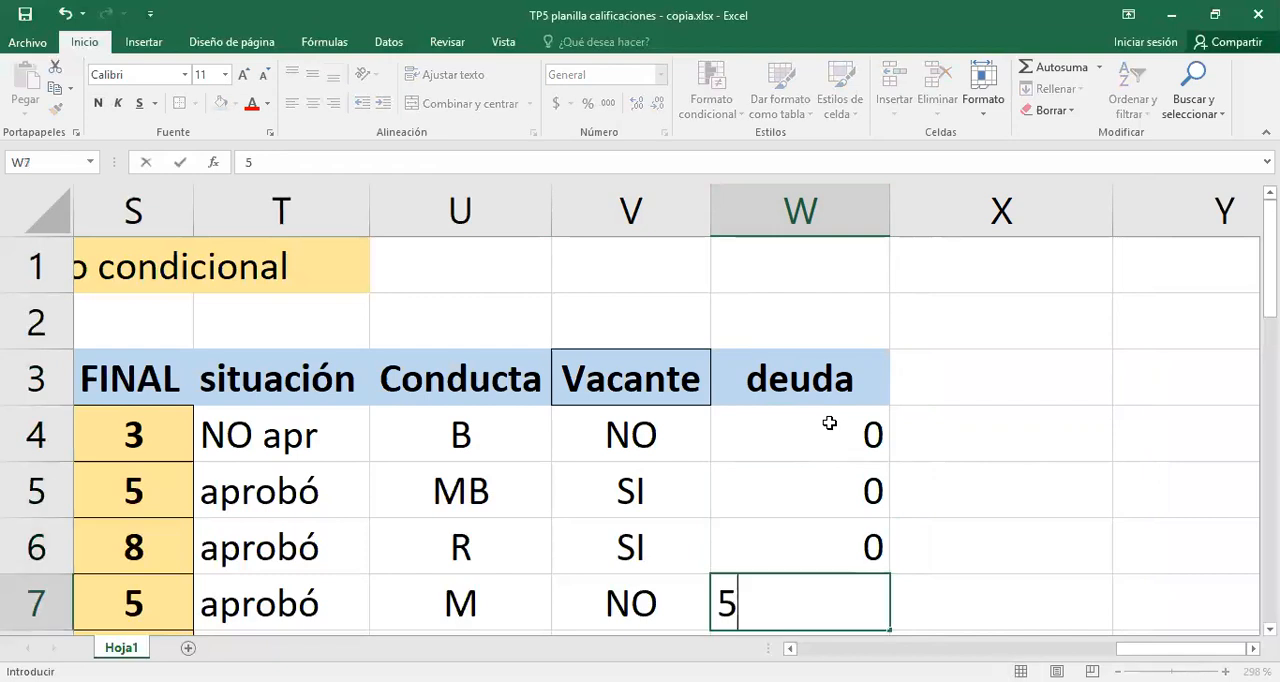
type("00")
key("Return")
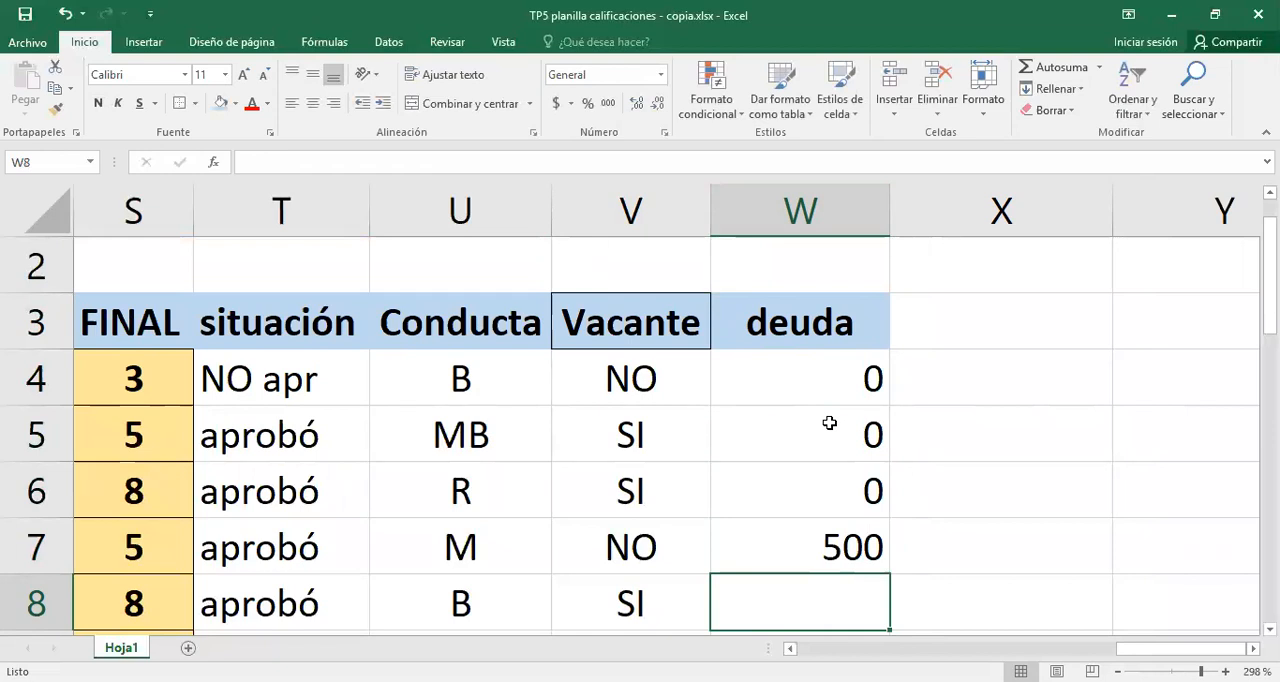
- Enter a deuda of 0 in each cell from W8 to W17
type("0")
key("Return")
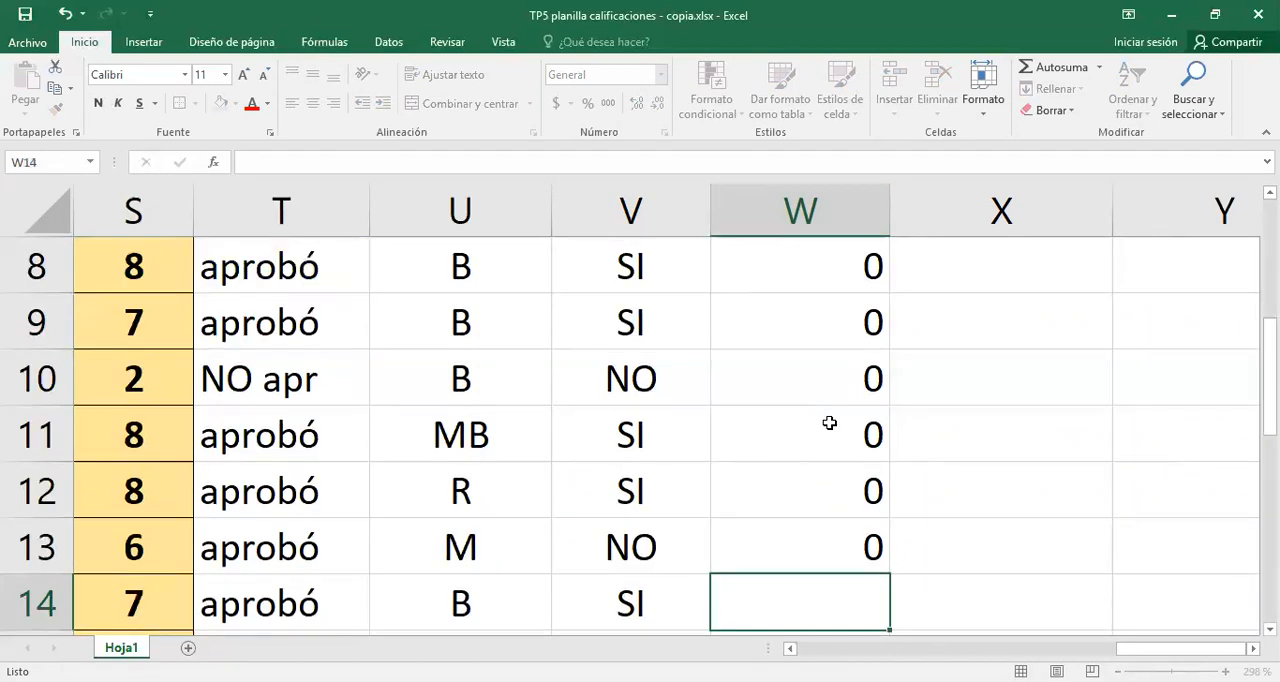
type("0")
key("Return")
type("0")
key("Return")
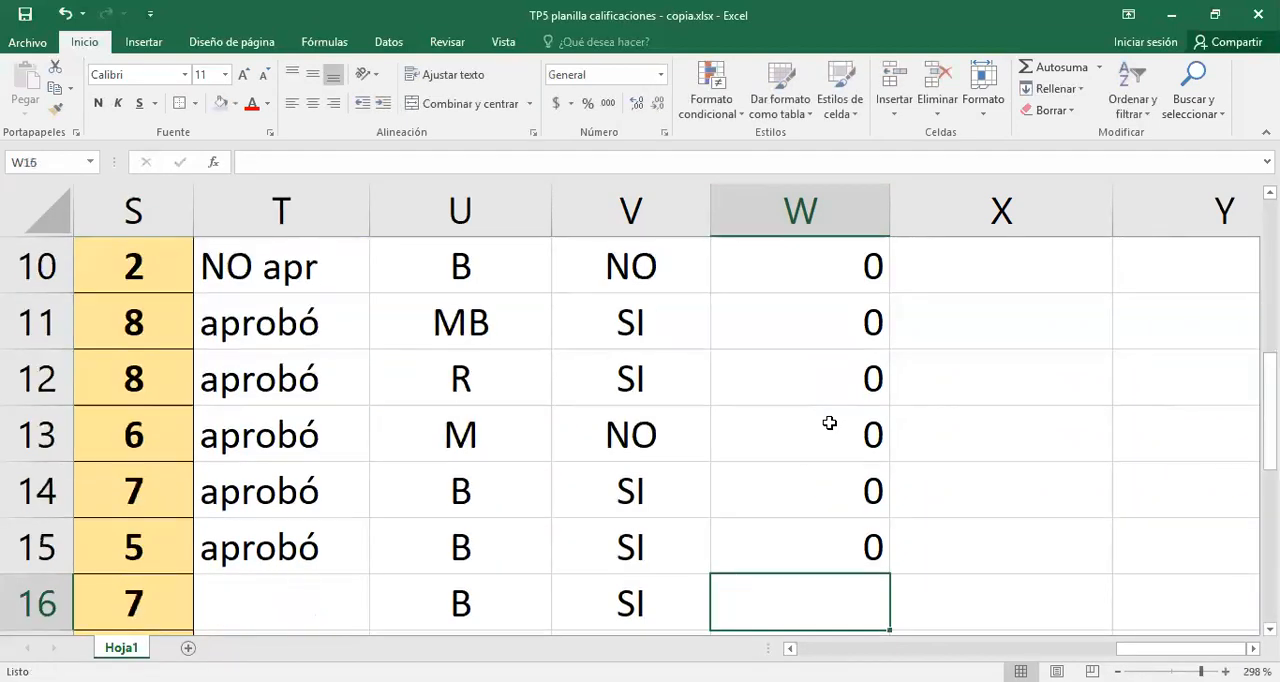
type("0")
key("Return")
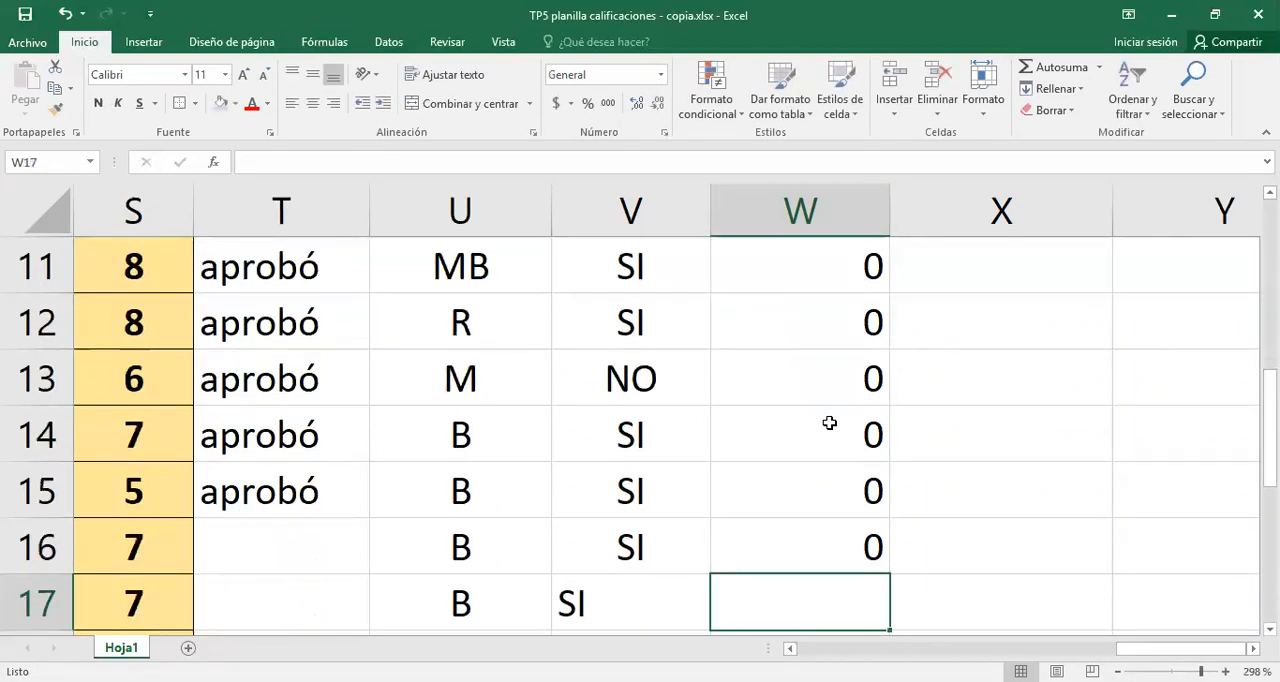
type("0")
key("Return")
- Set the deuda in W12 to 50 and fit column W to its contents
key("Up")
key("Up")
key("Up")
key("Up")
key("Up")
key("Up")
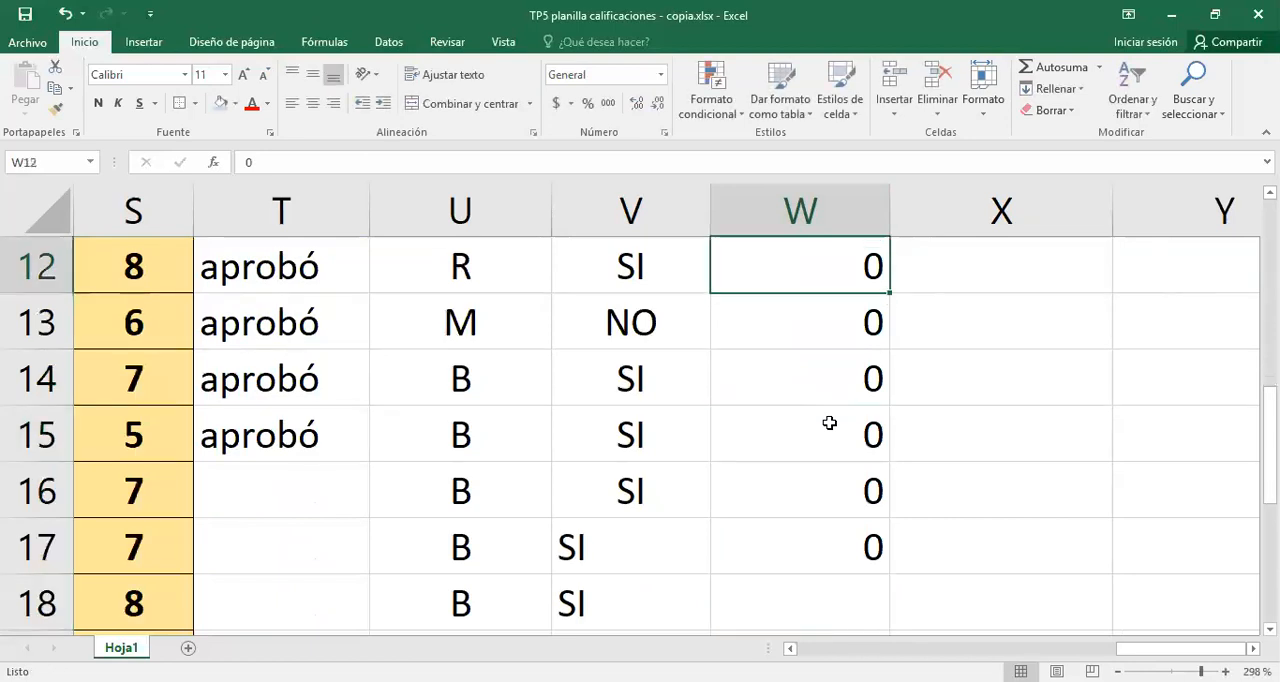
type("5")
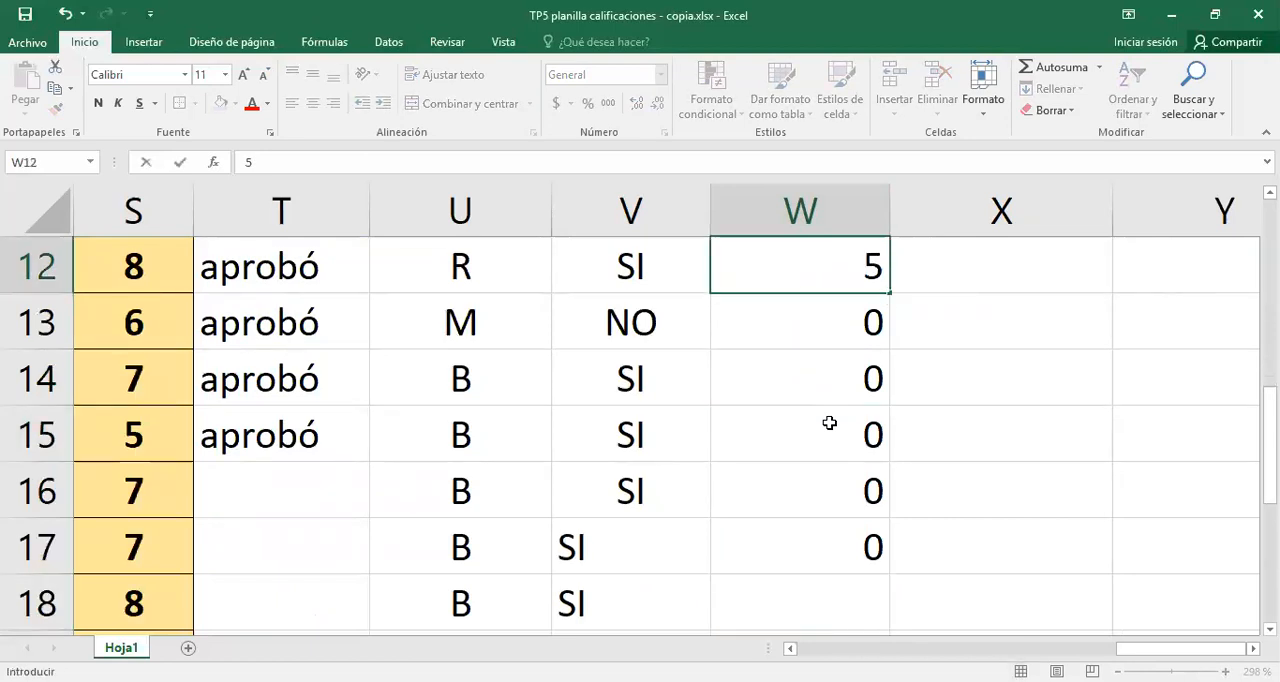
type("0")
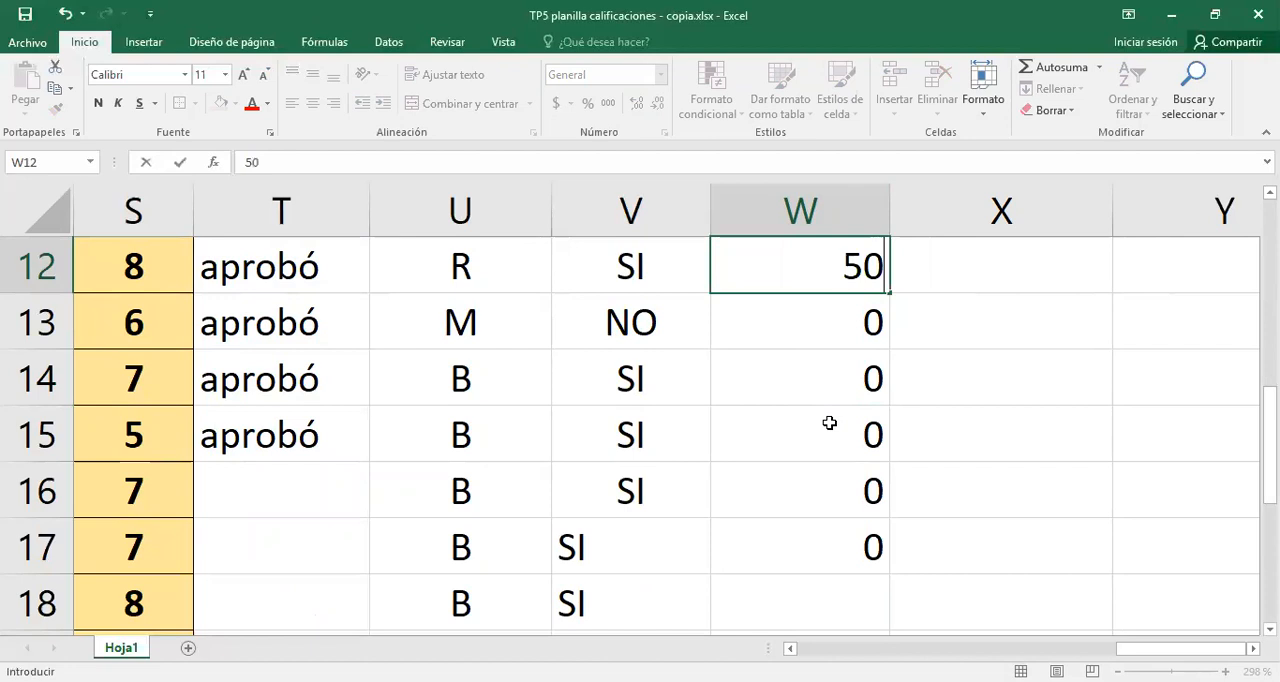
key("Return")
scroll(835, 300, "up", 4)
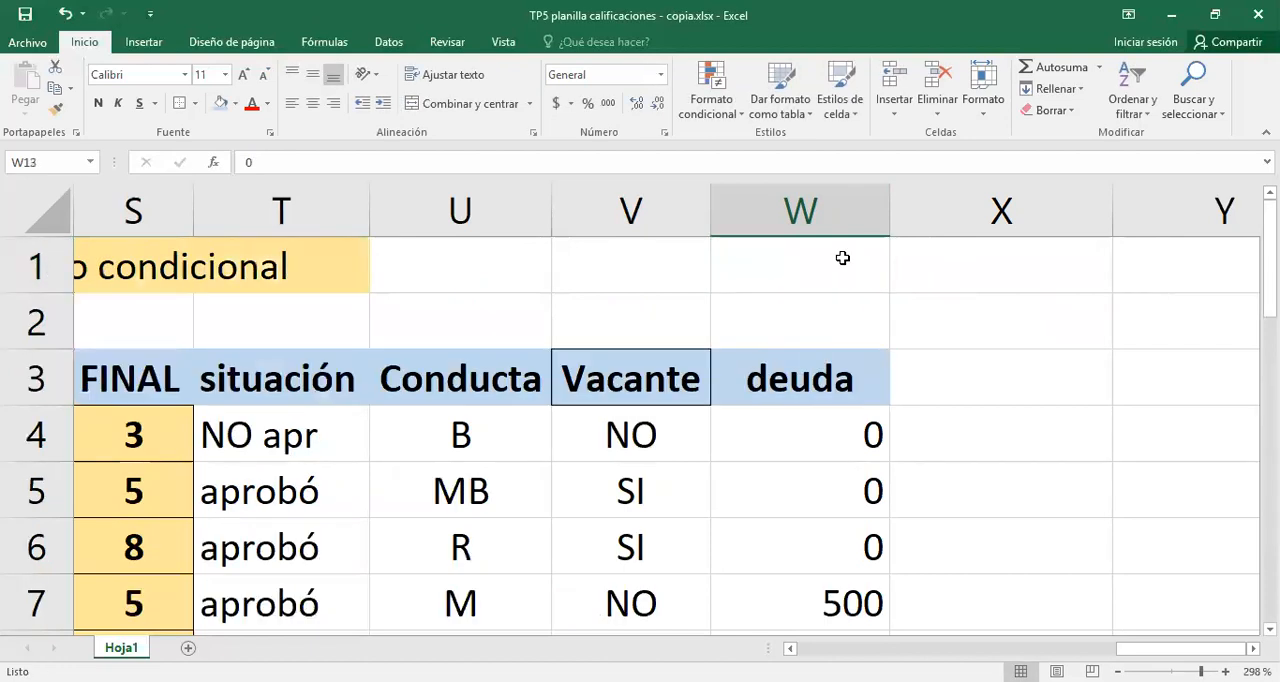
double_click(889, 209)
- Enter the header beca in X3 and slightly narrow column X
left_click(882, 384)
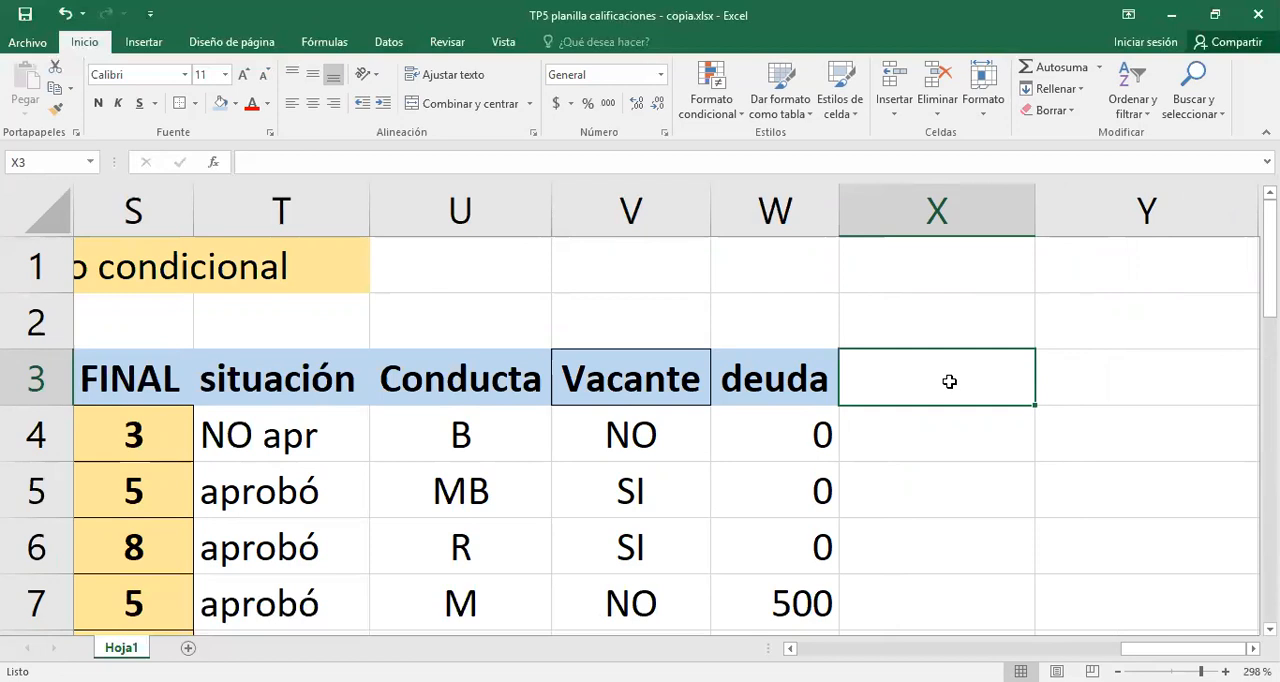
type("b")
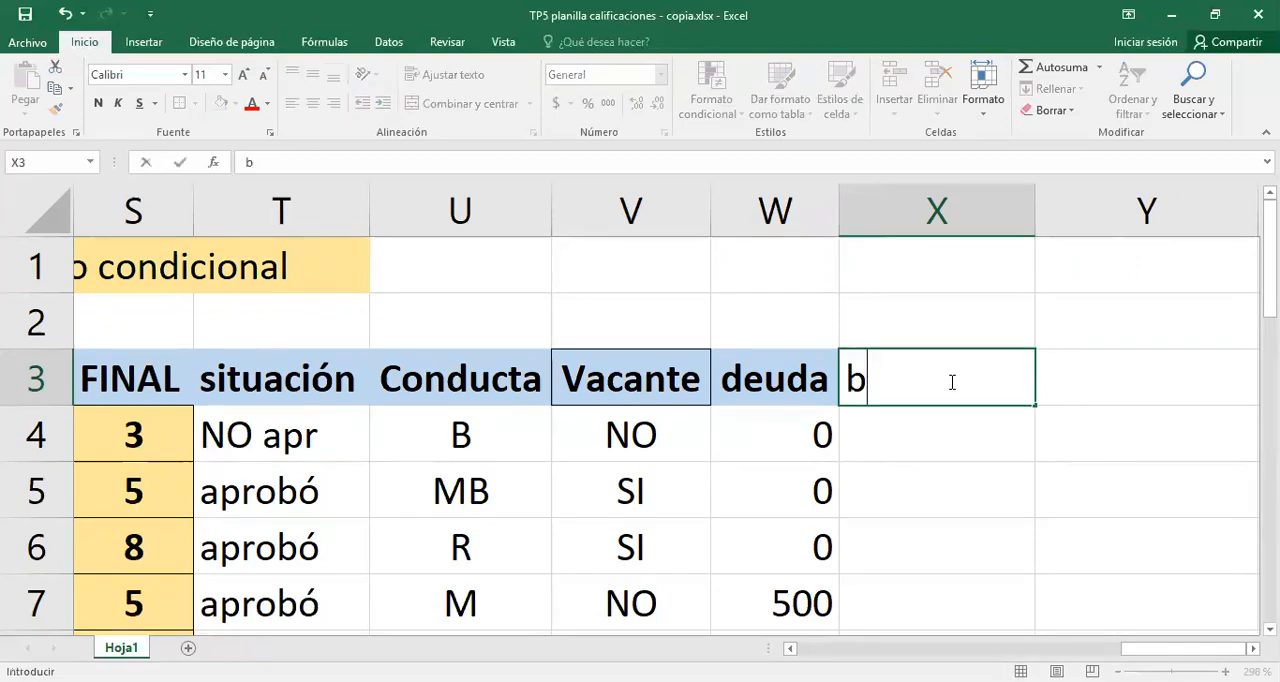
type("eca")
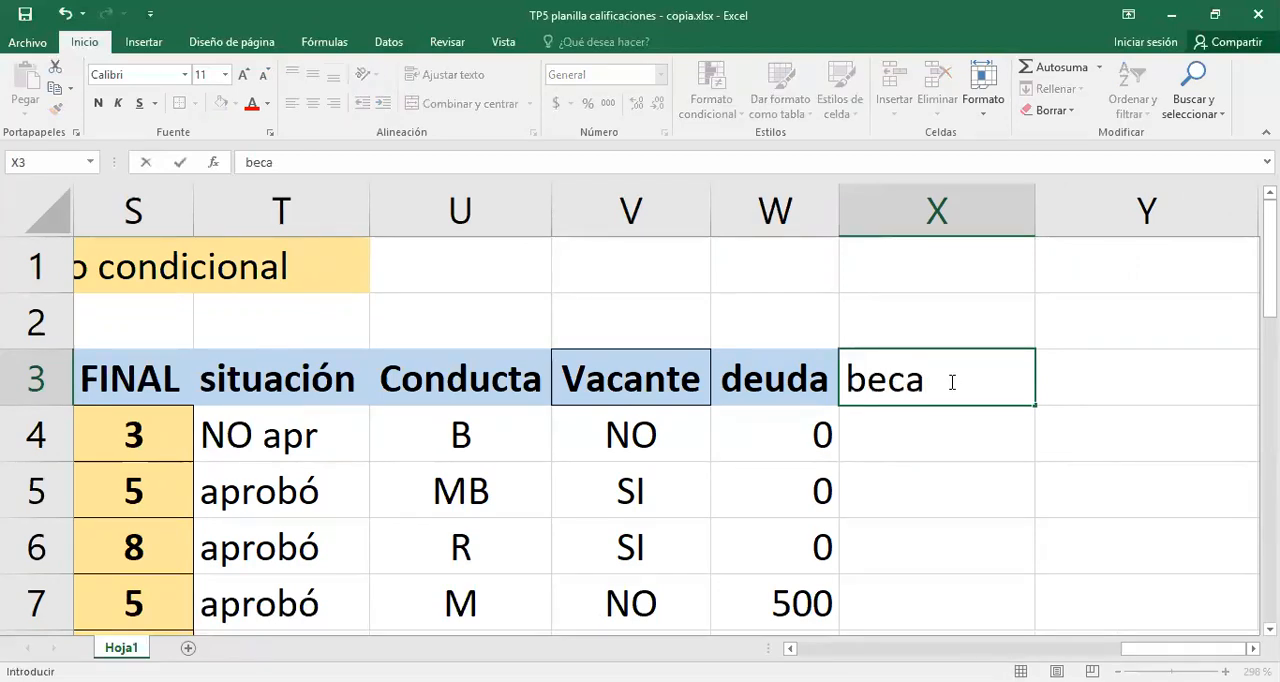
key("Return")
key("Up")
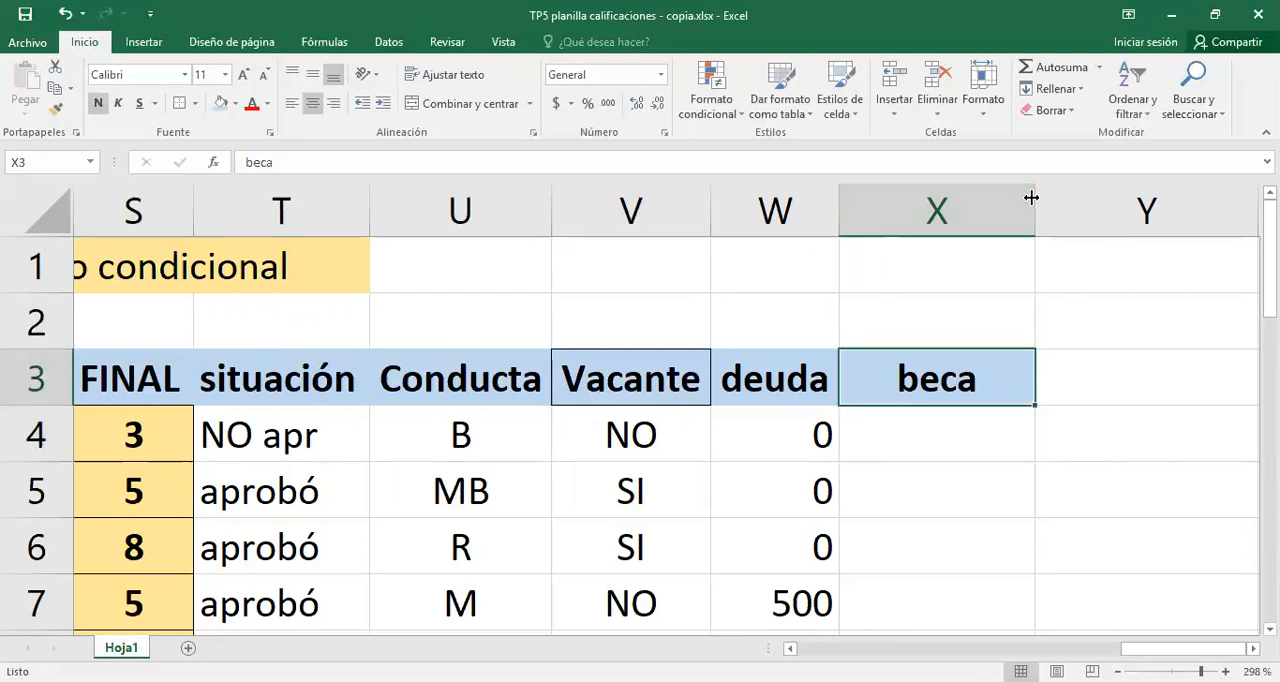
left_click_drag(1031, 198, 1015, 198)
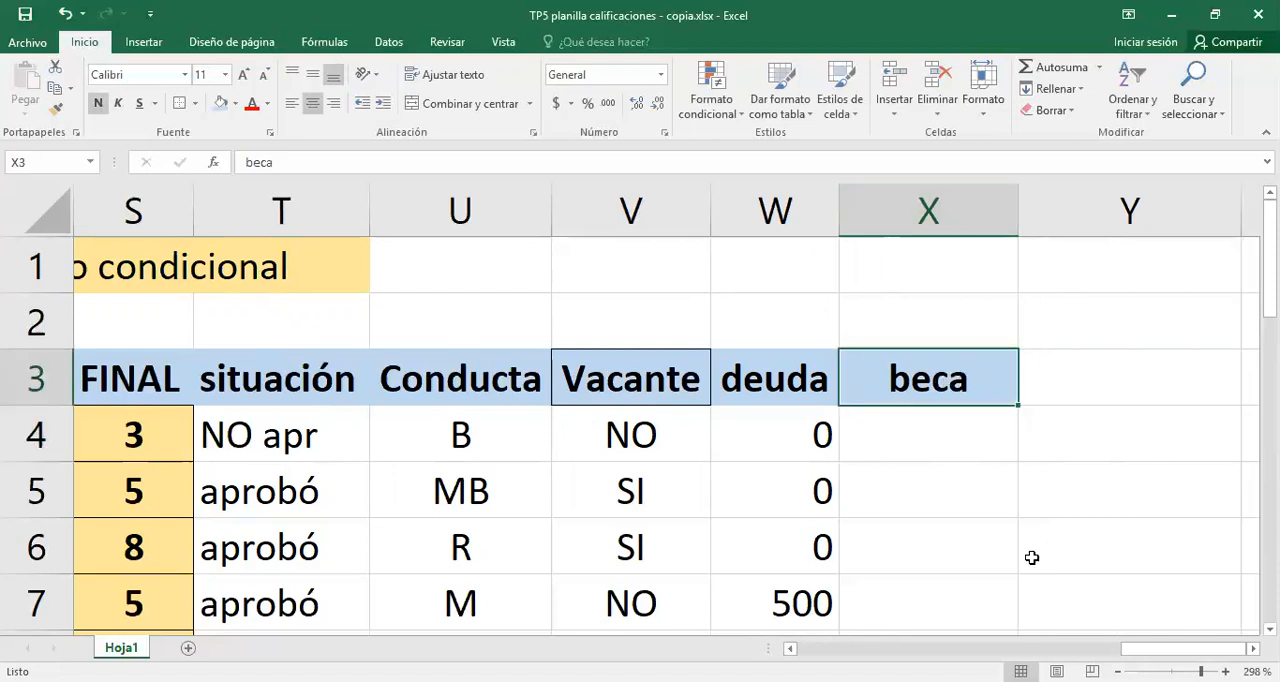
- Begin the beca formula in X4 with a SI function whose logical test is a nested O function
left_click(985, 443)
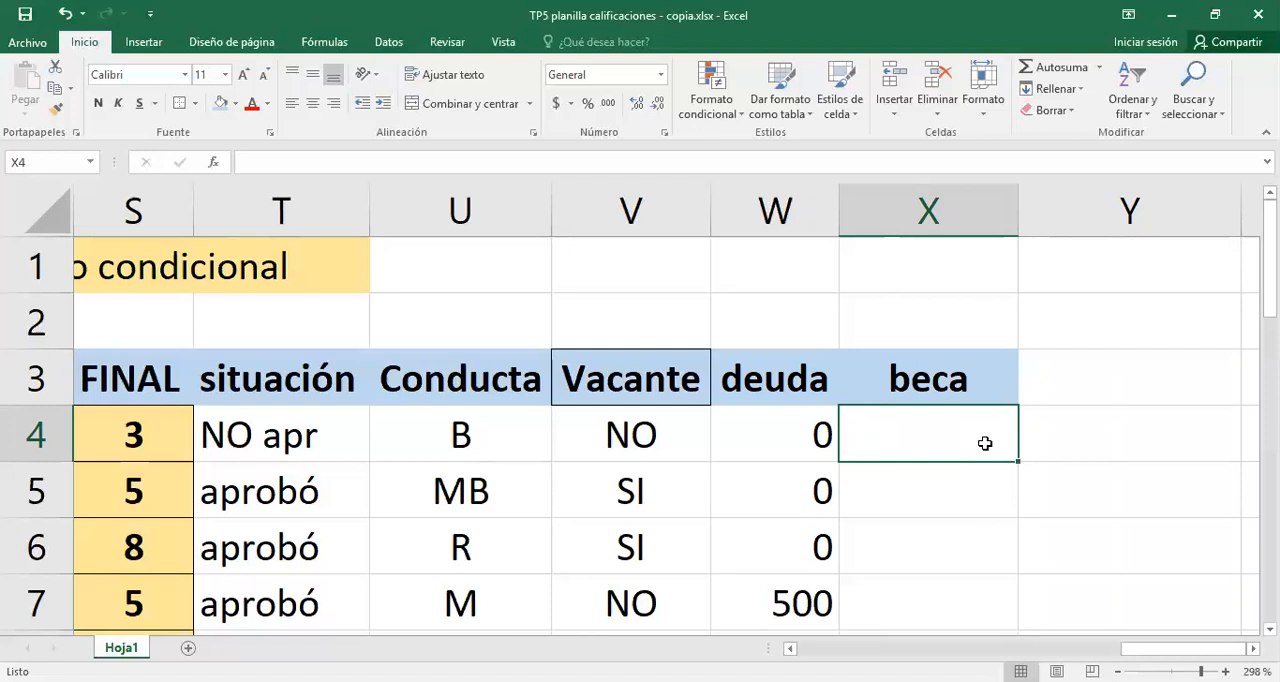
double_click(985, 443)
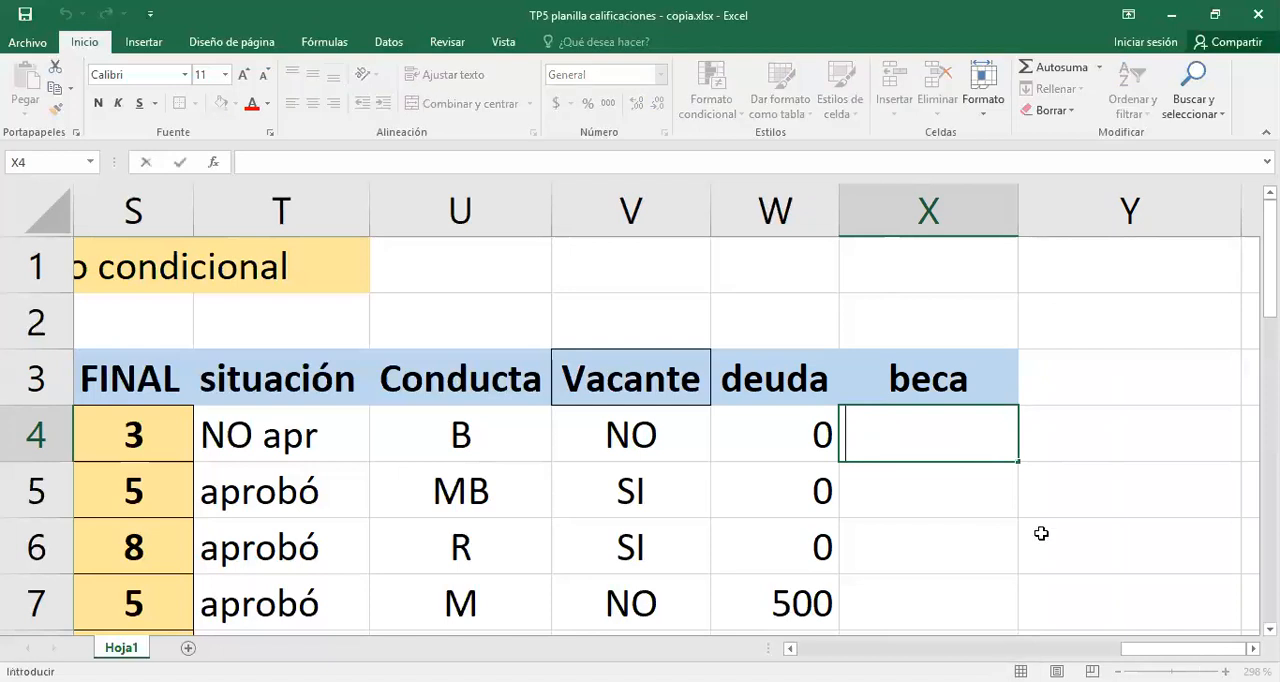
scroll(985, 443, "right", 1)
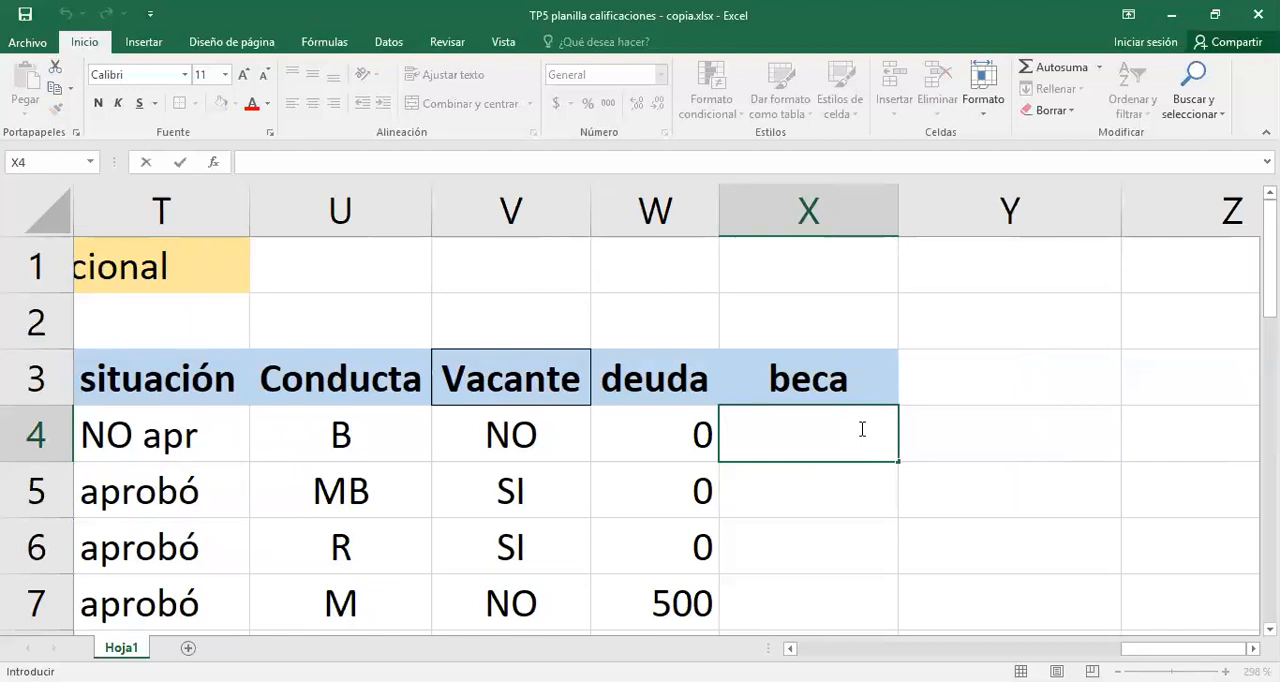
type("=")
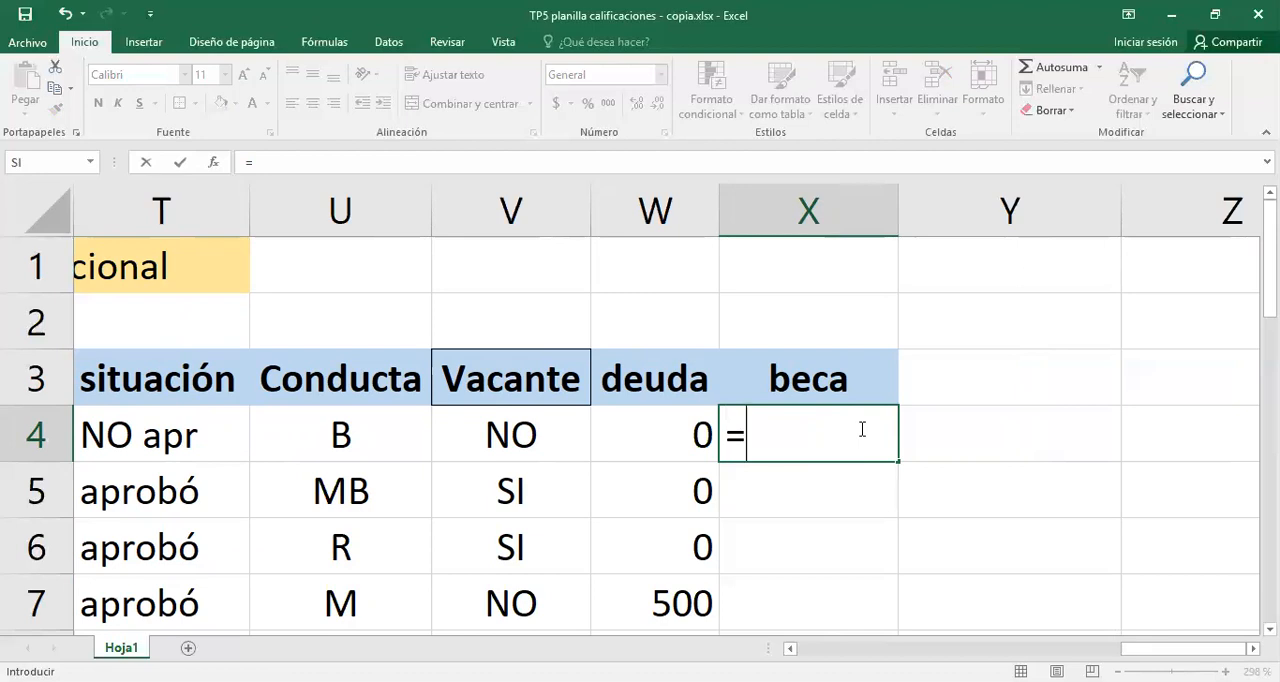
type("<")
key("BackSpace")
type("SI")
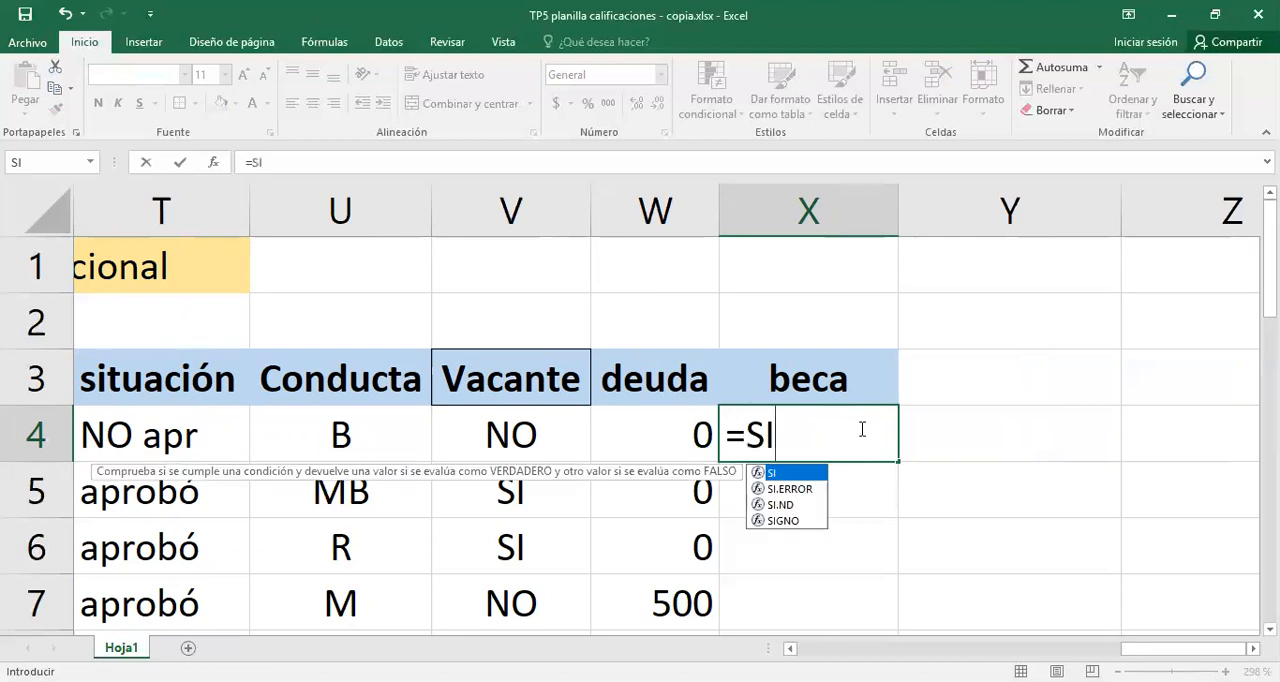
type("(")
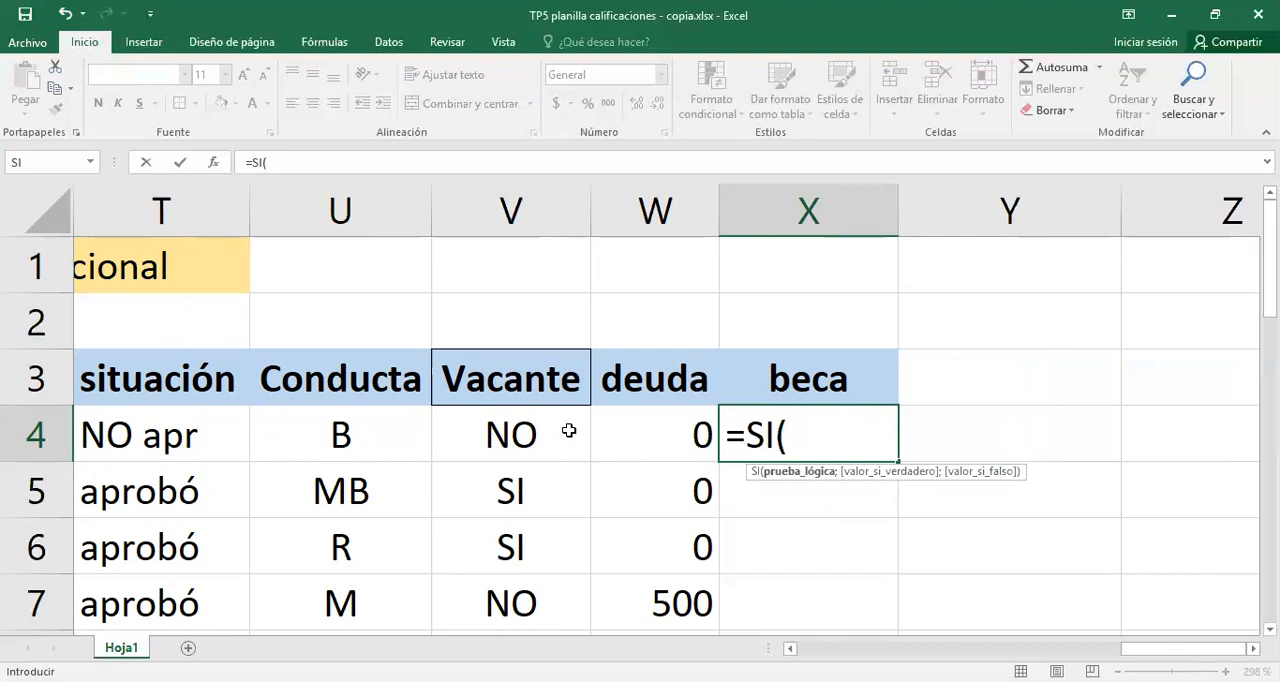
type("O")
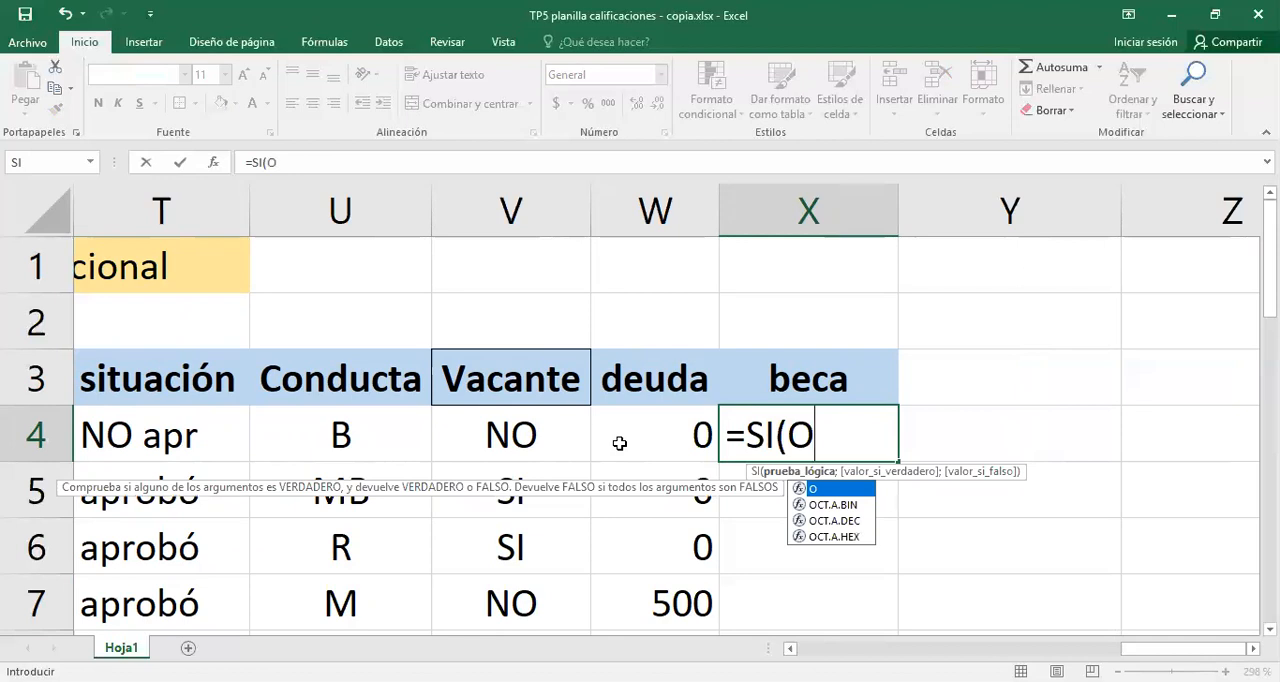
type("(")
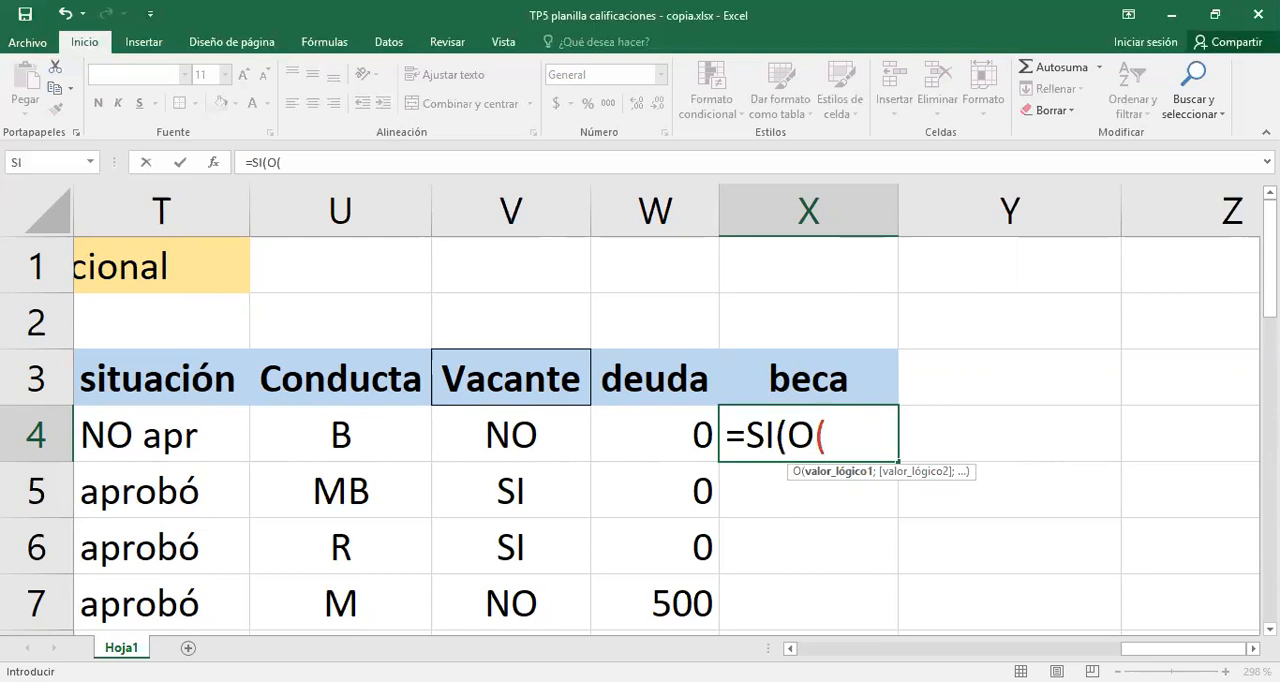
- Add S4>=7,5 as the first condition of the O function in X4
key("Left")
key("Left")
key("Left")
key("Left")
key("Left")
scroll(666, 410, "right", 1)
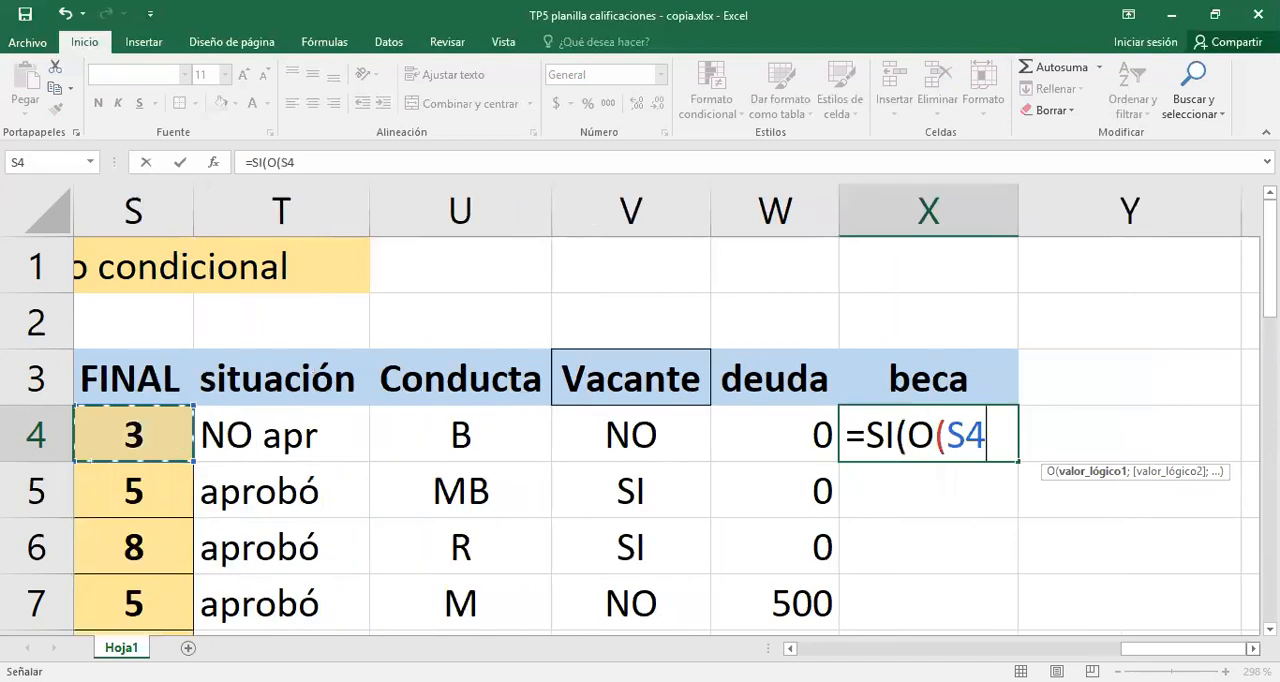
type(">=")
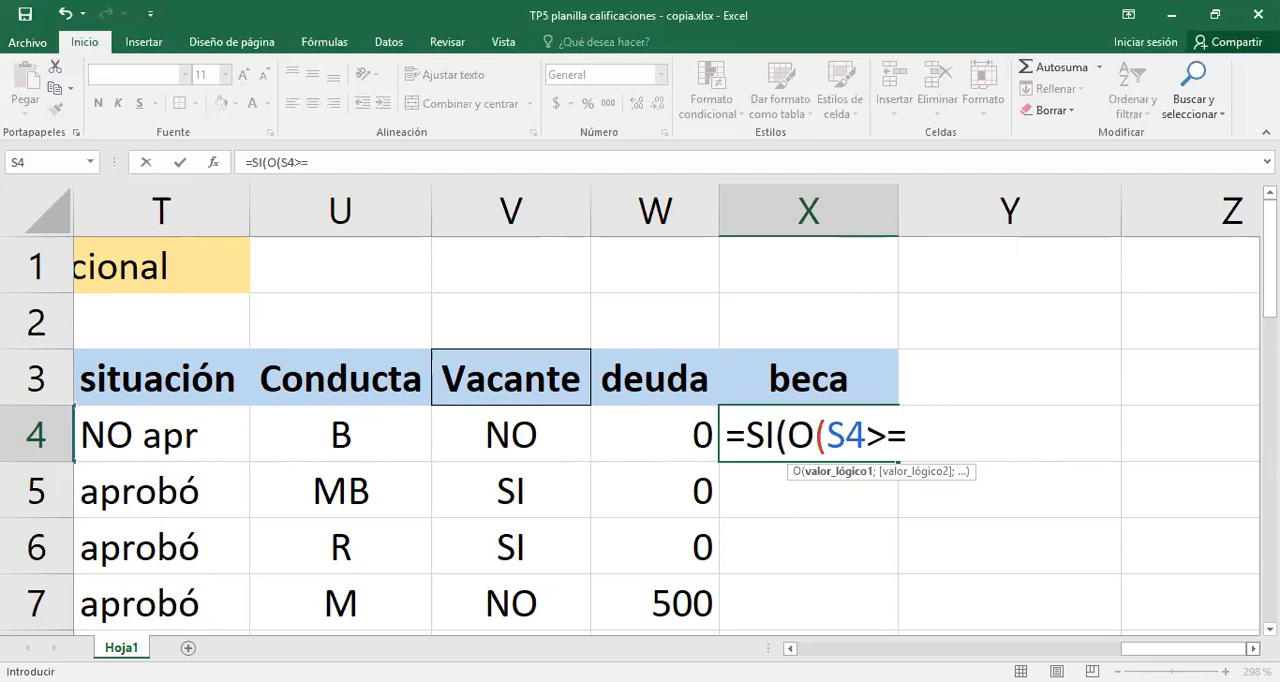
type("7,5:")
key("BackSpace")
type(";")
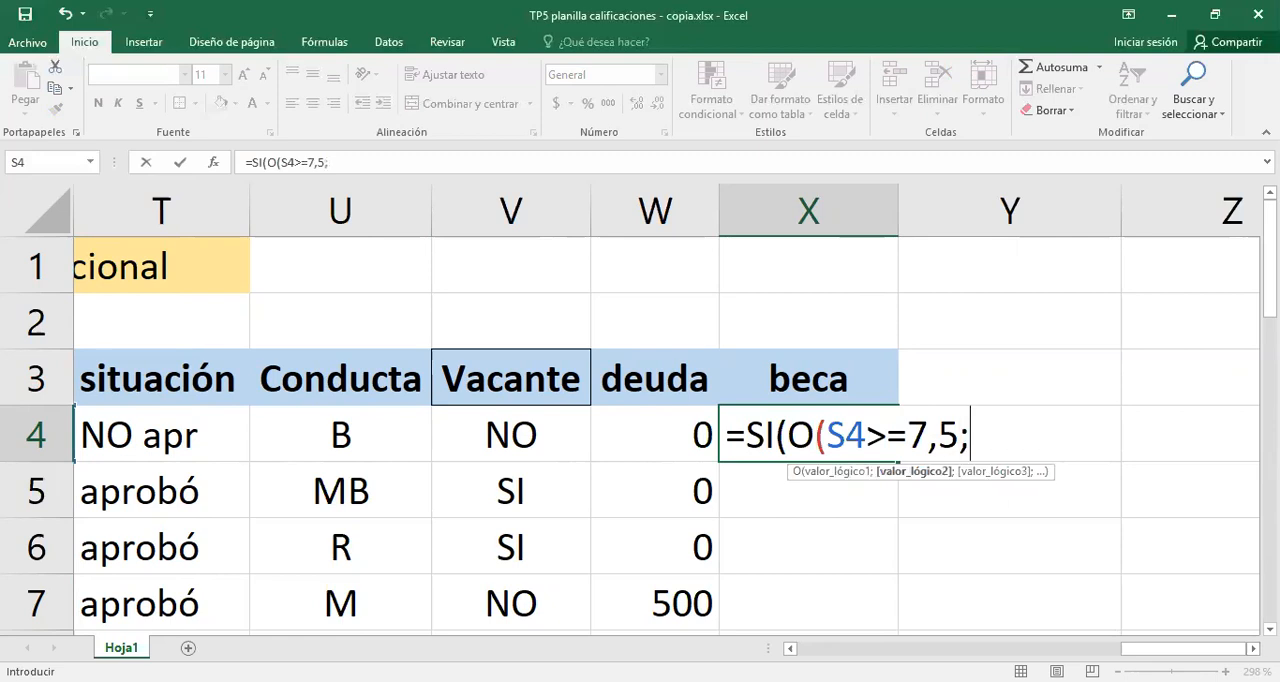
- Add W4<>0 as the second condition in the X4 formula and close the O function
left_click(664, 434)
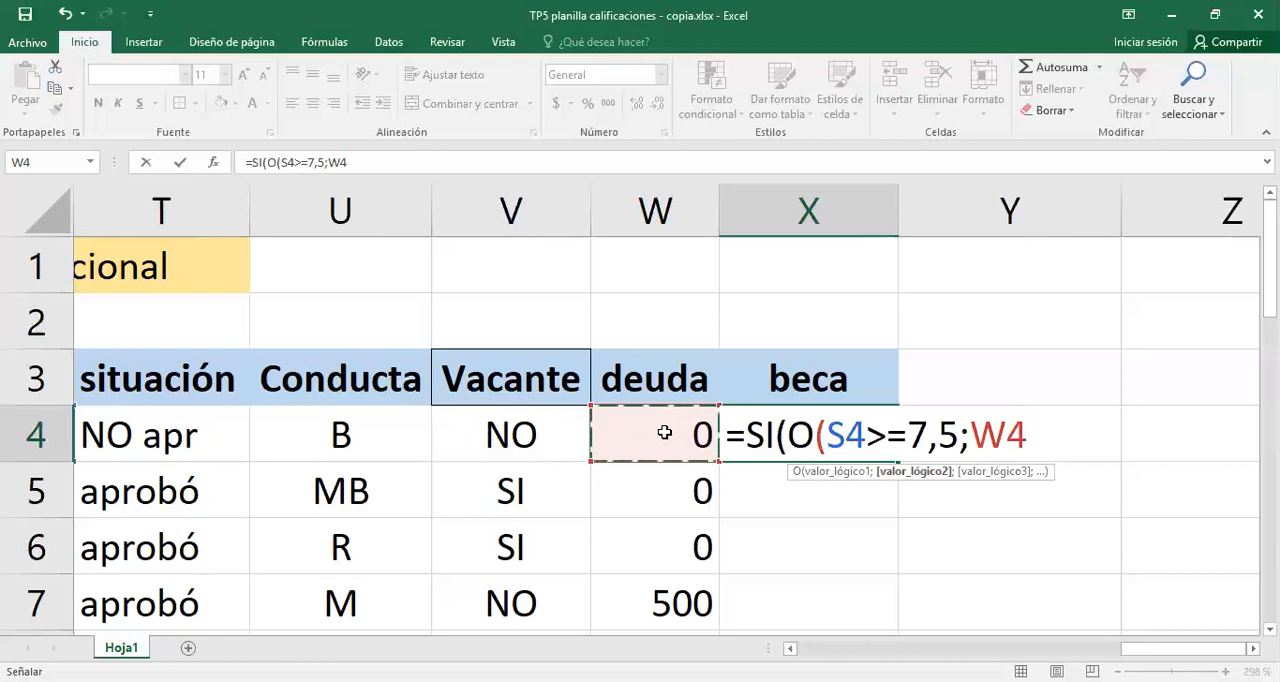
type("=")
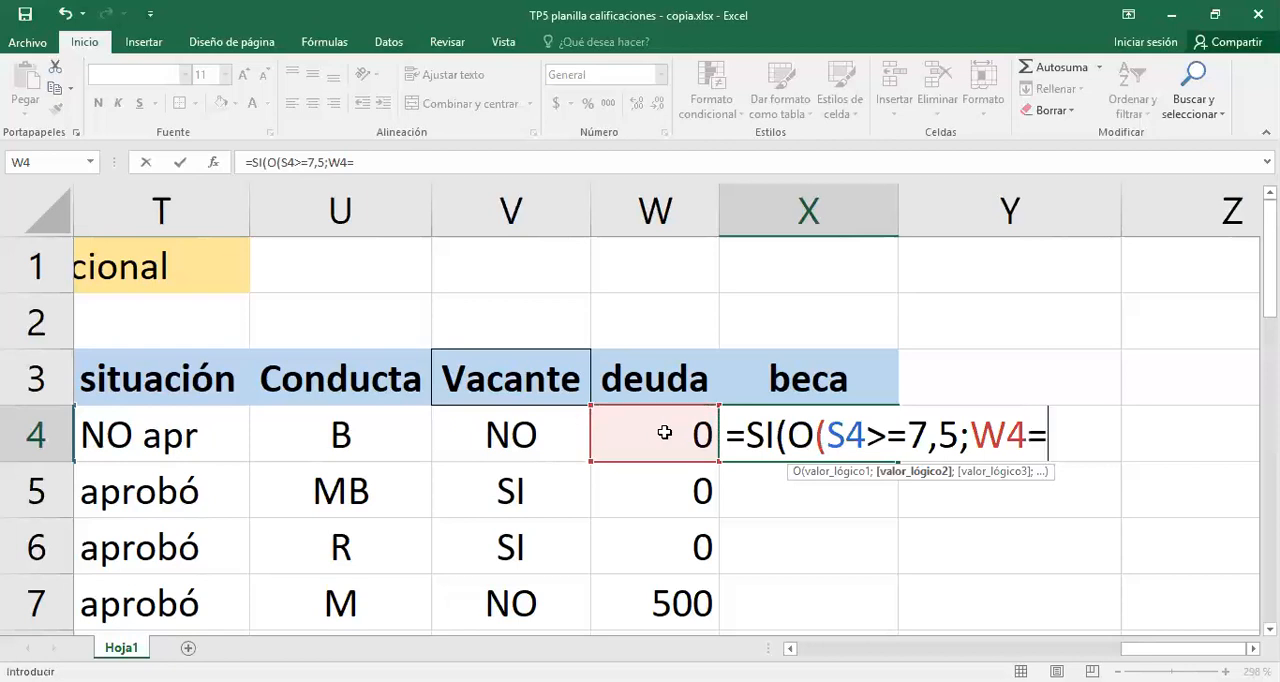
key("BackSpace")
type("<>")
left_click(664, 432)
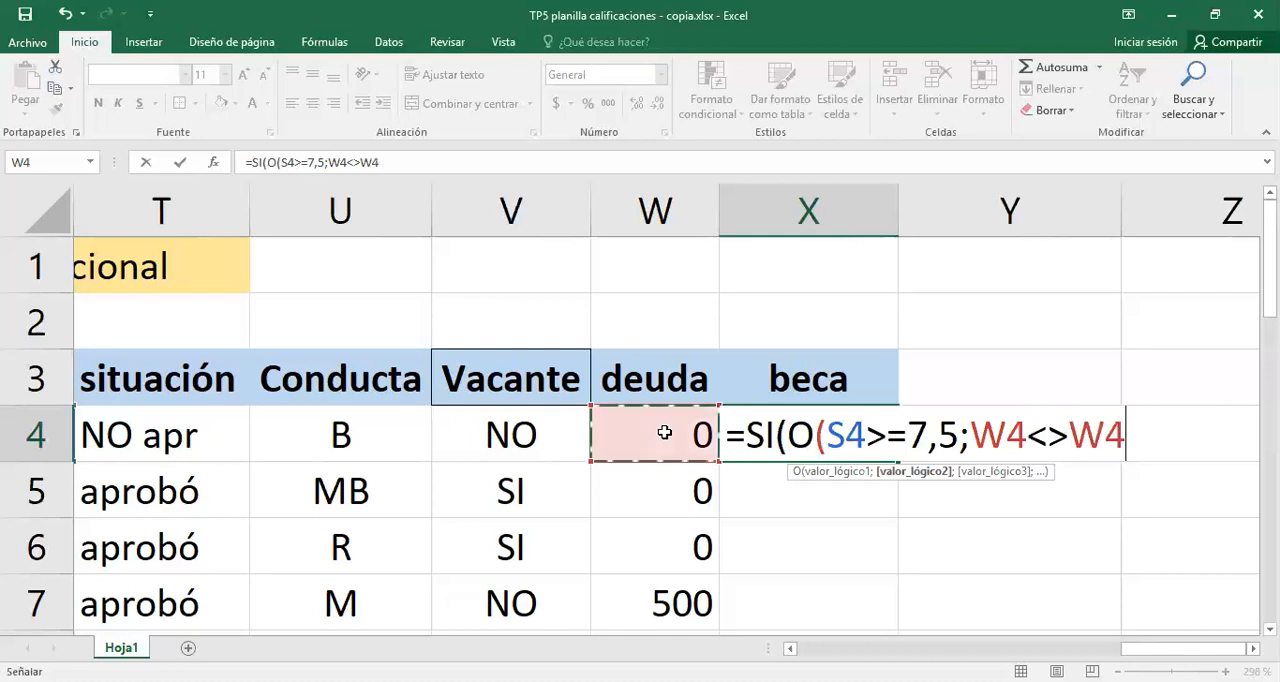
key("BackSpace")
key("BackSpace")
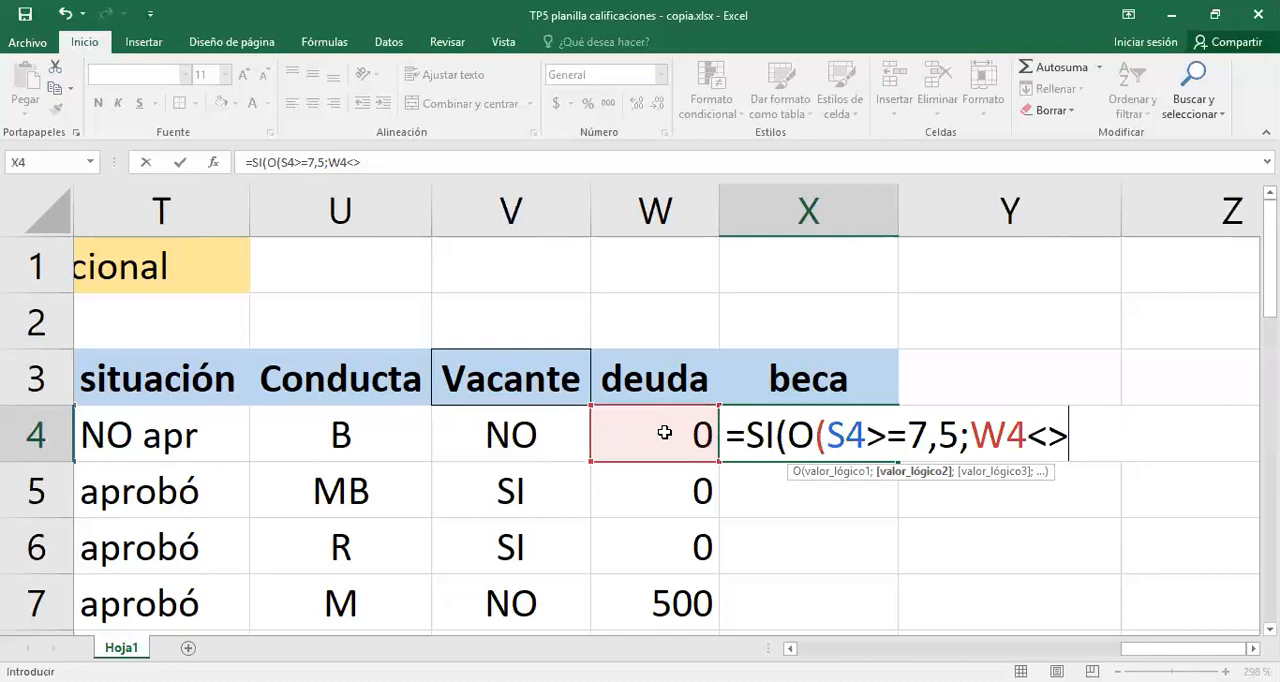
type("0)")
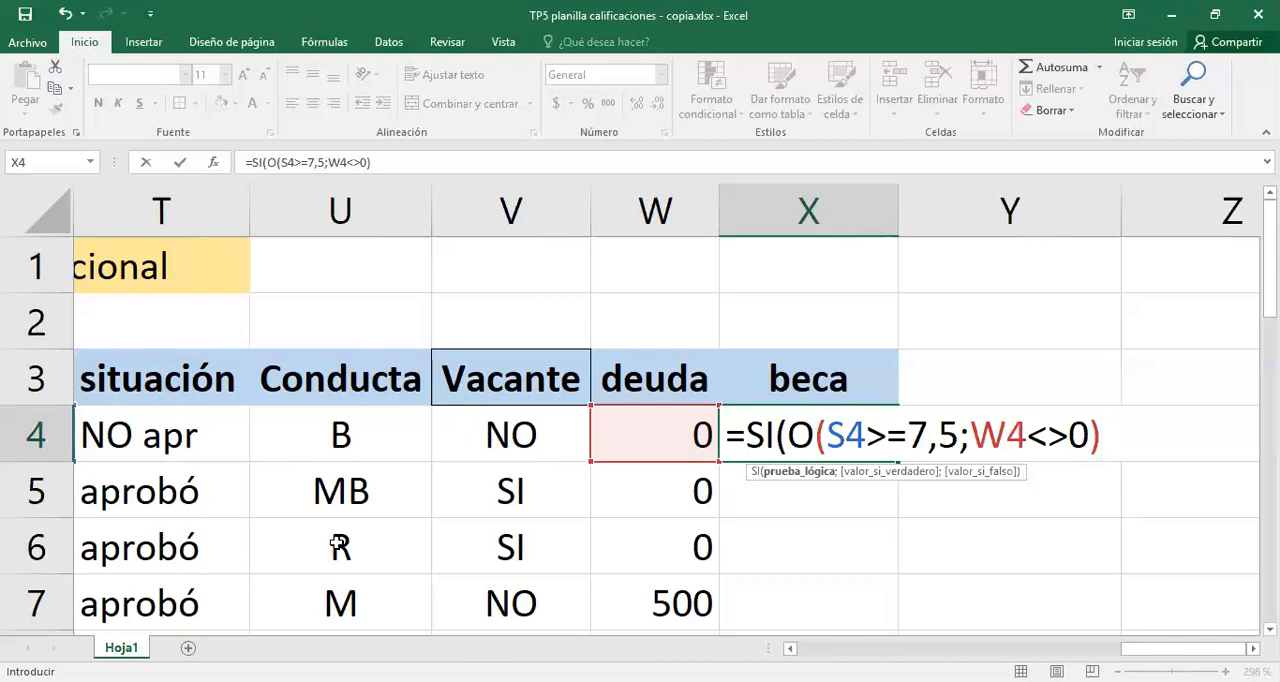
- Add "otorgada" as the value if true in the X4 SI formula
left_click(790, 649)
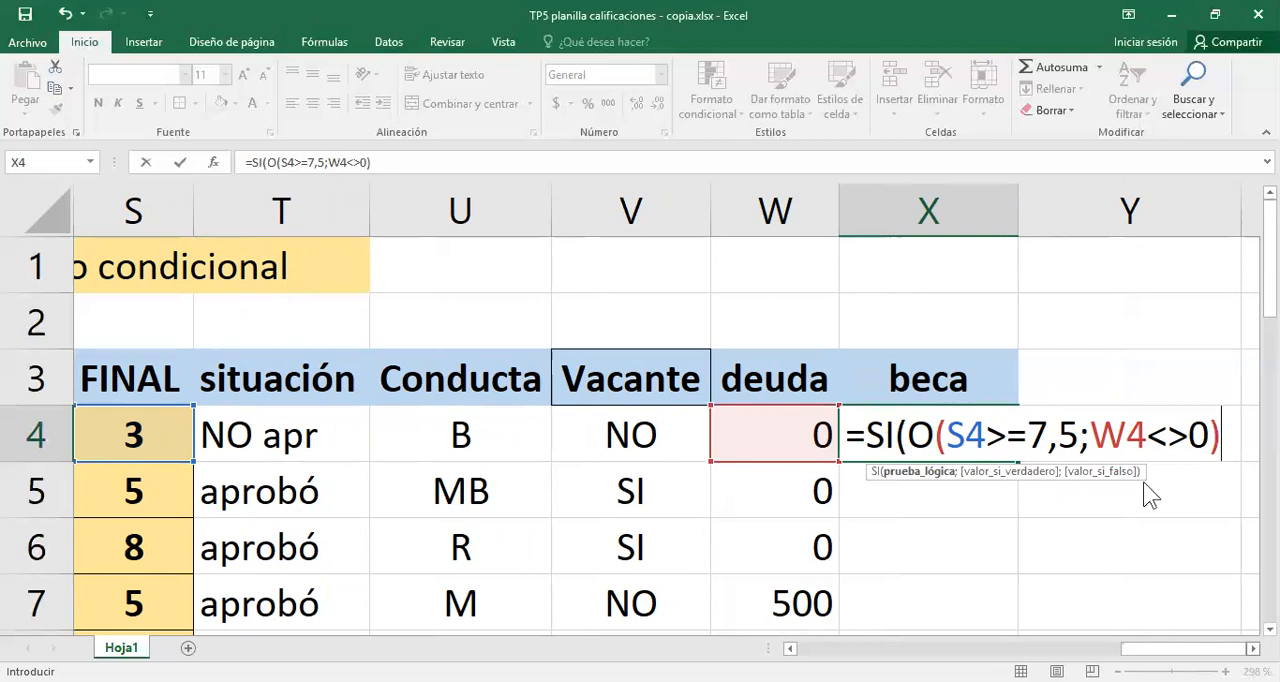
scroll(1138, 468, "right", 1)
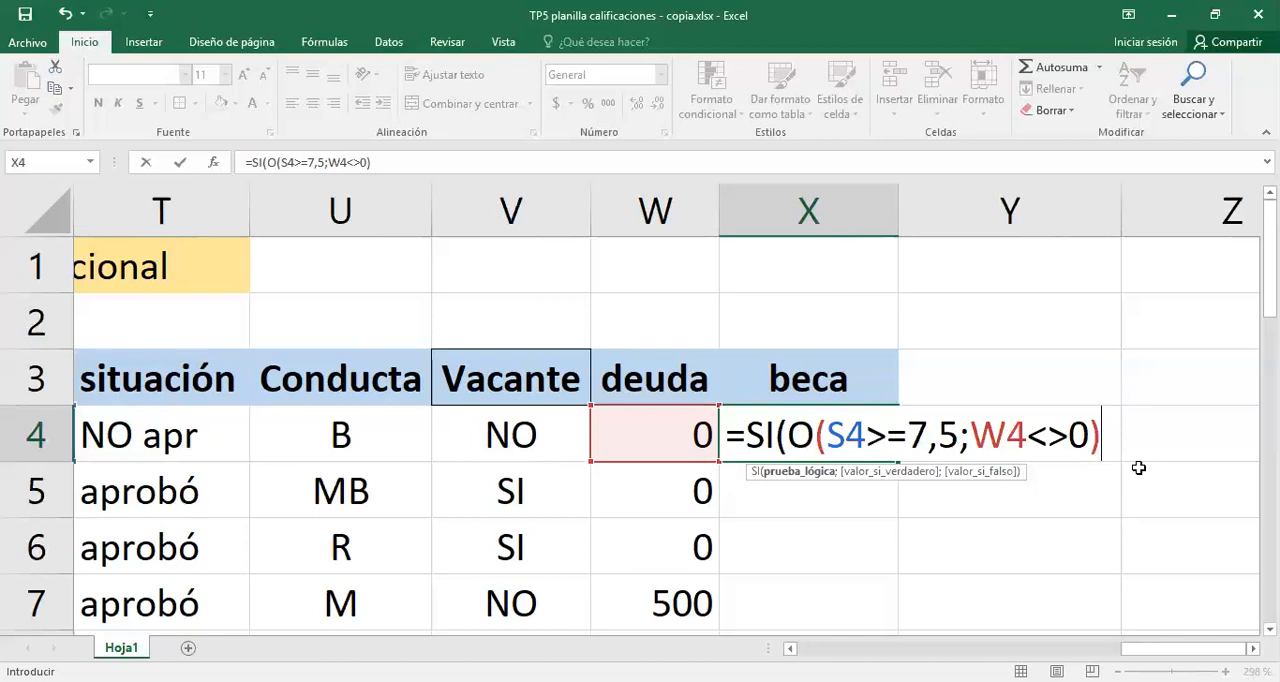
type(";")
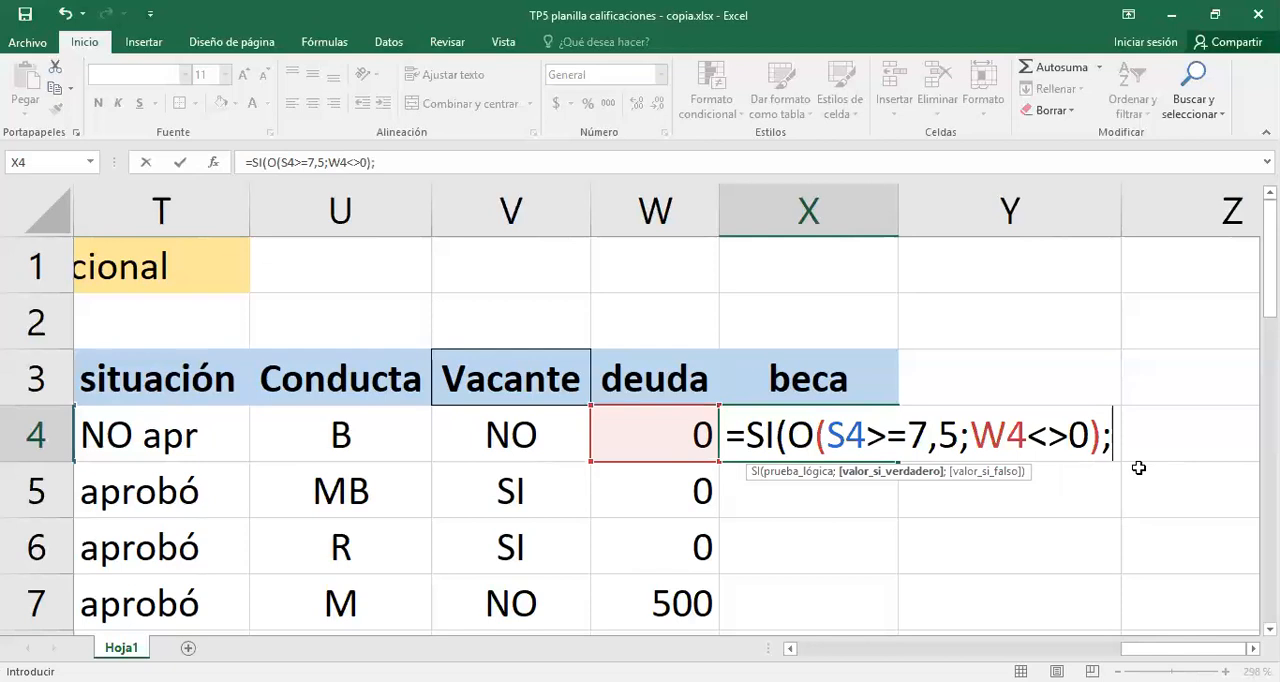
type("beca")
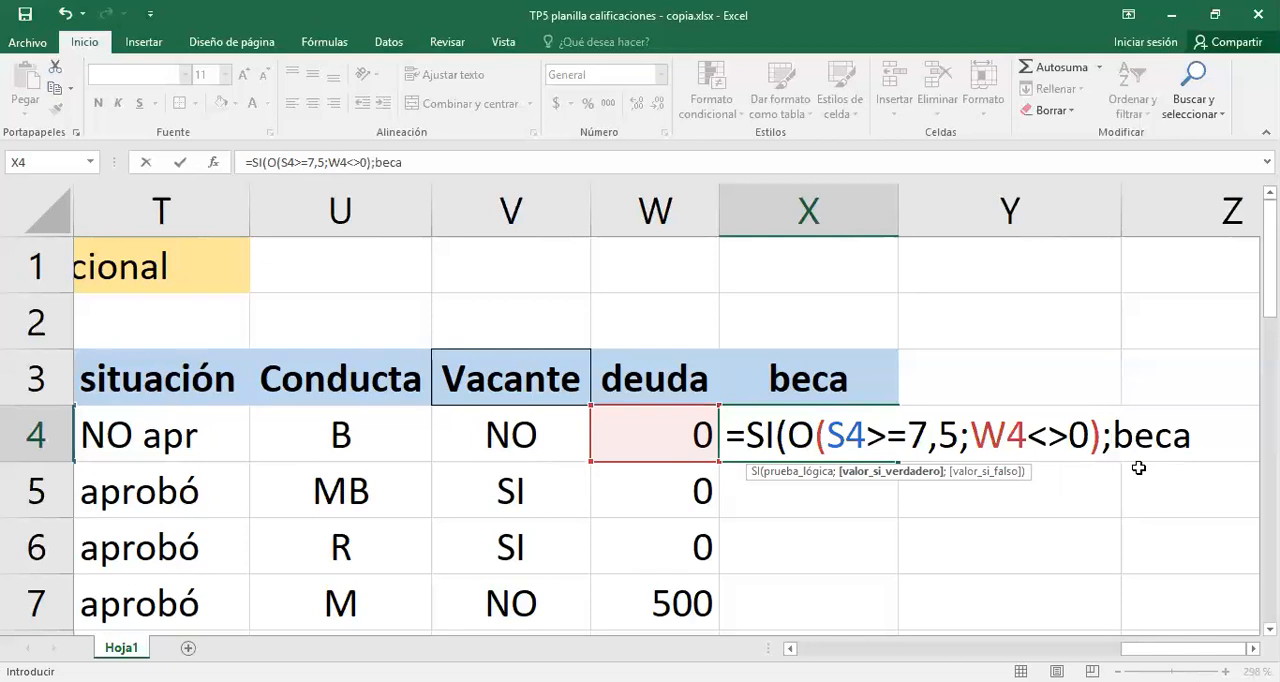
key("BackSpace")
key("BackSpace")
key("BackSpace")
key("BackSpace")
type("\"becad")
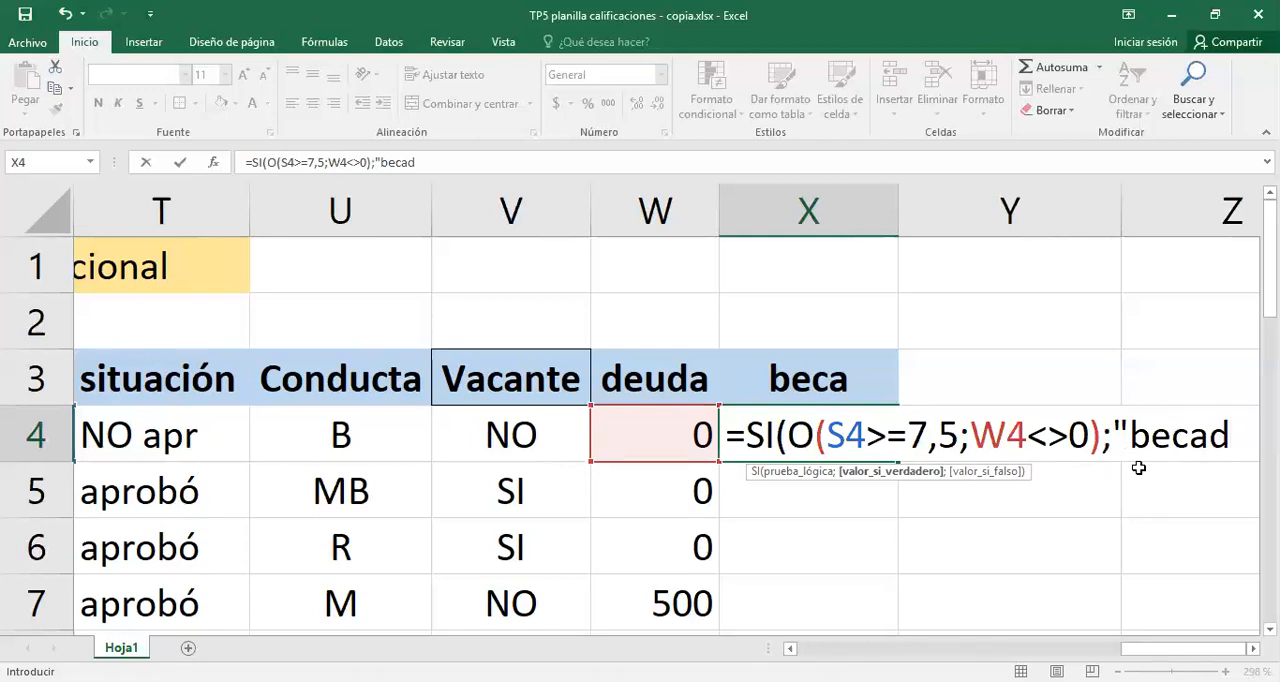
key("BackSpace")
type("\"")
key("BackSpace")
key("BackSpace")
key("BackSpace")
key("BackSpace")
key("BackSpace")
type("otorga")
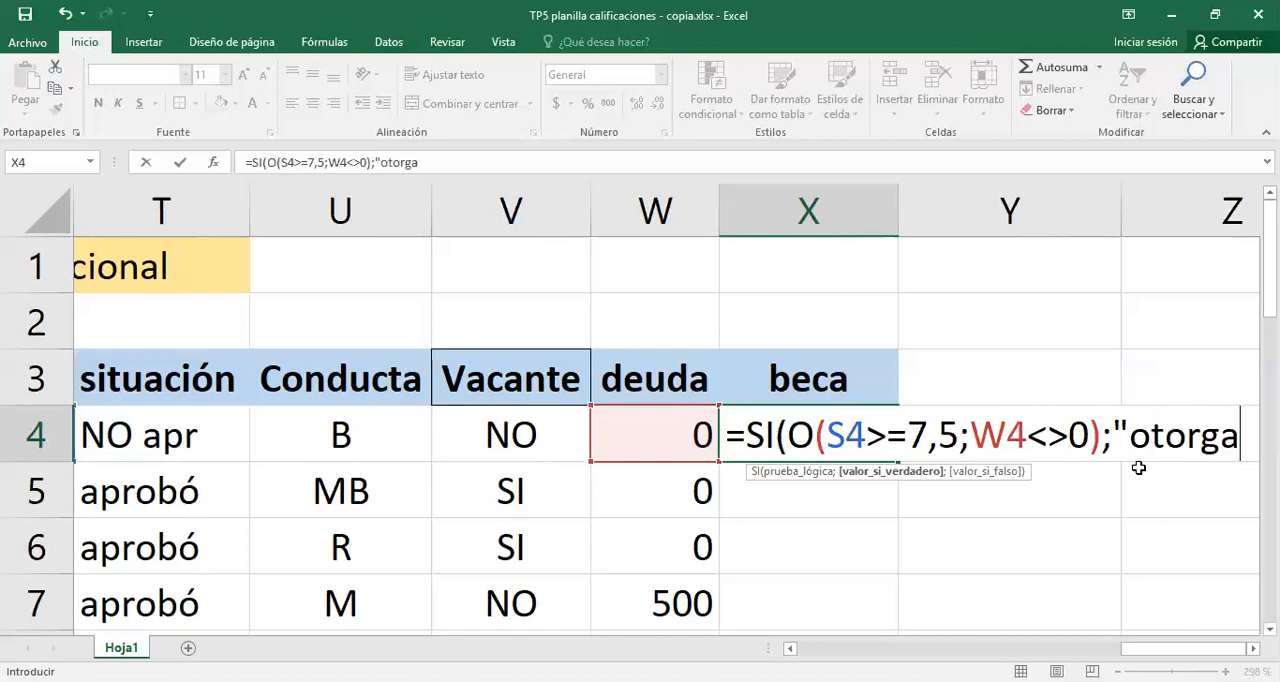
type("da\"")
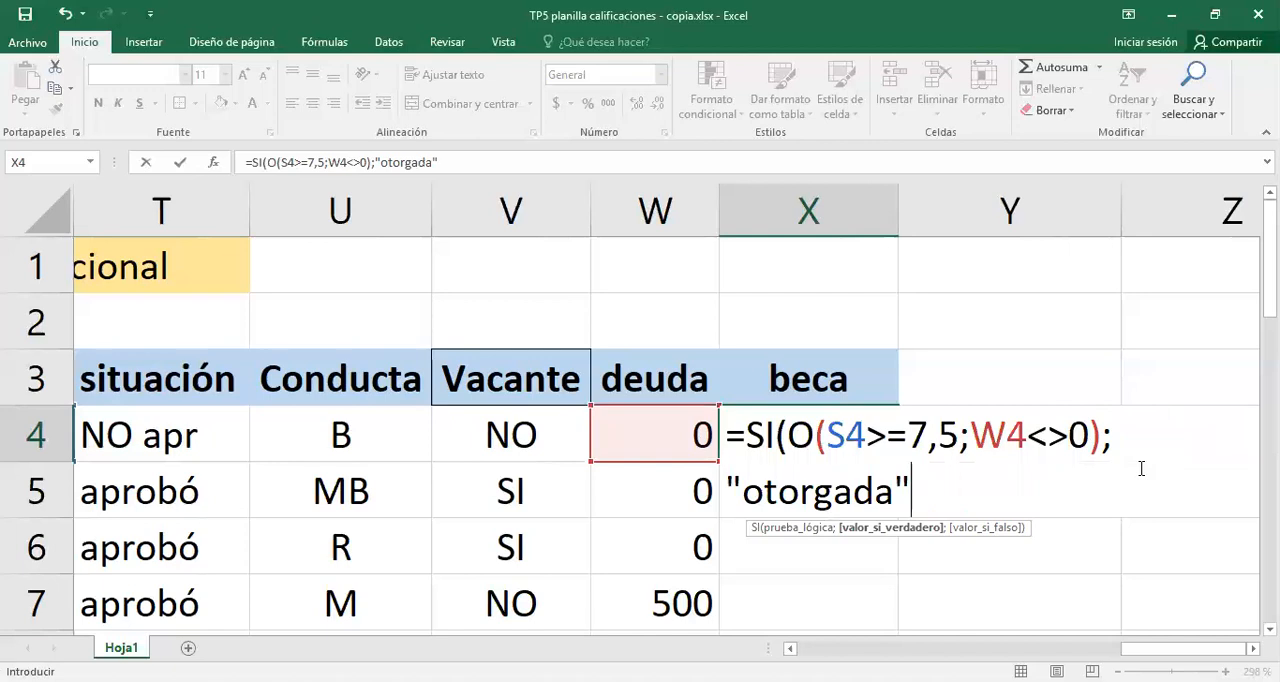
type(";\"")
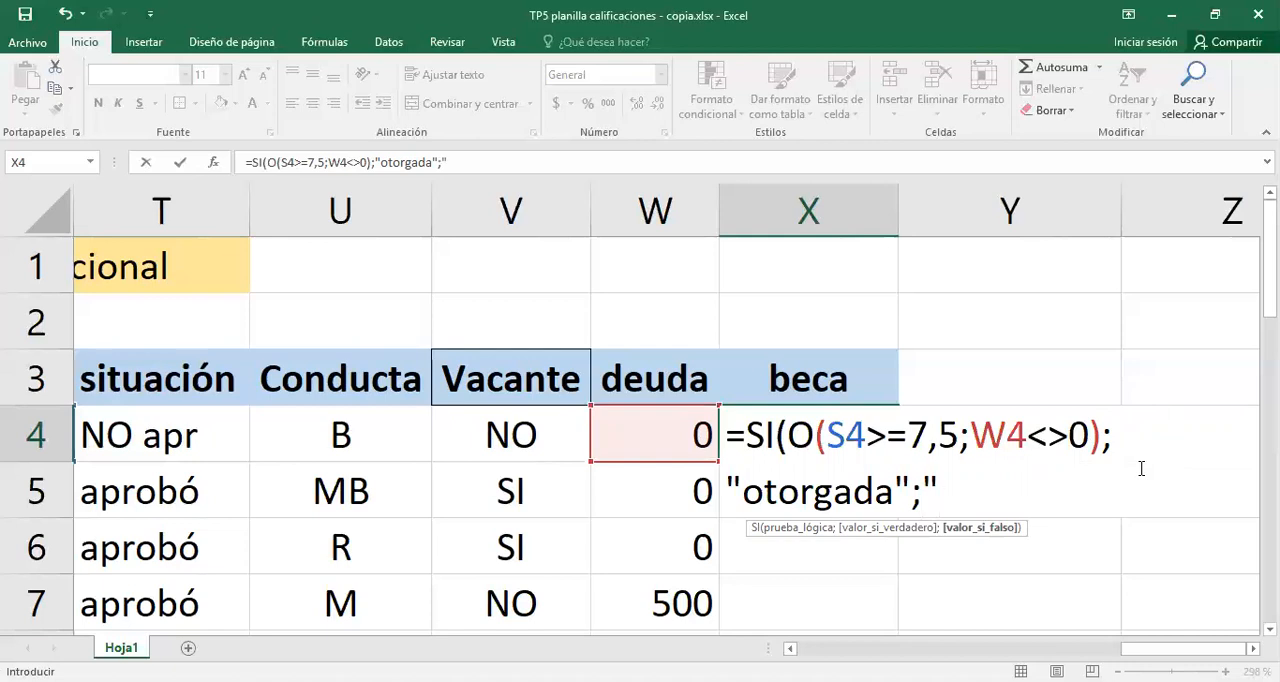
type("-\")")
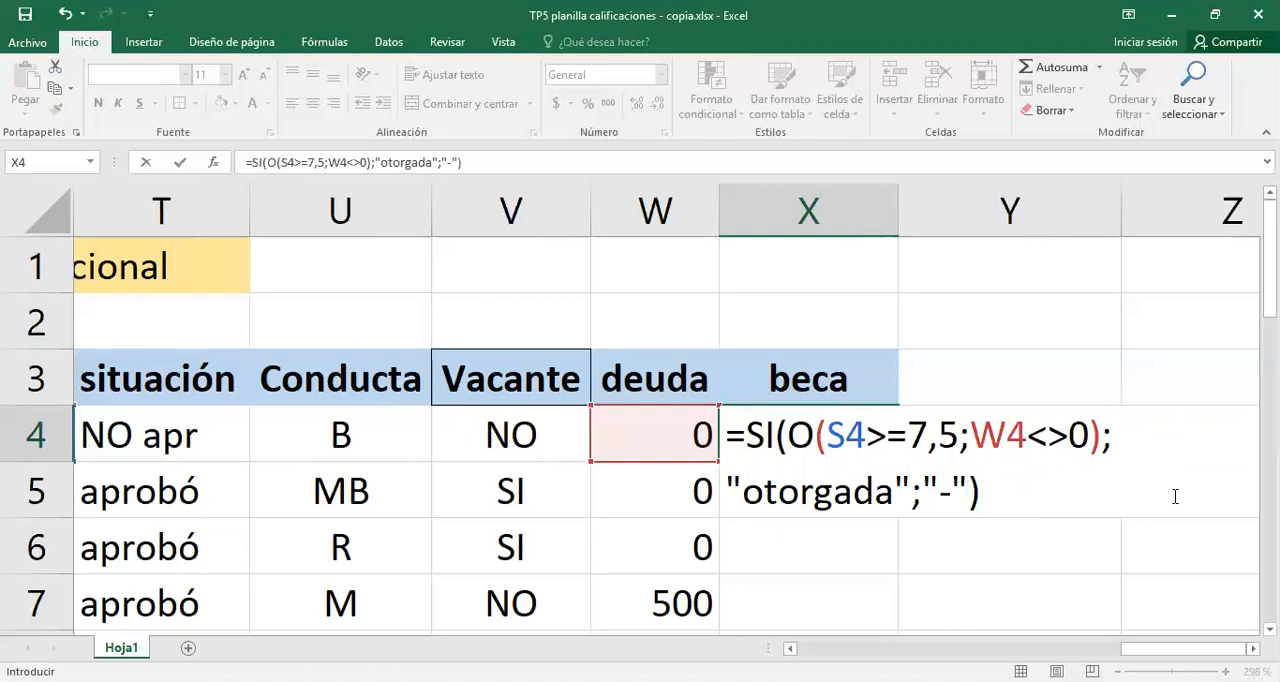
- Add "-" as the value if false in the X4 formula and close the SI function
left_click(1253, 648)
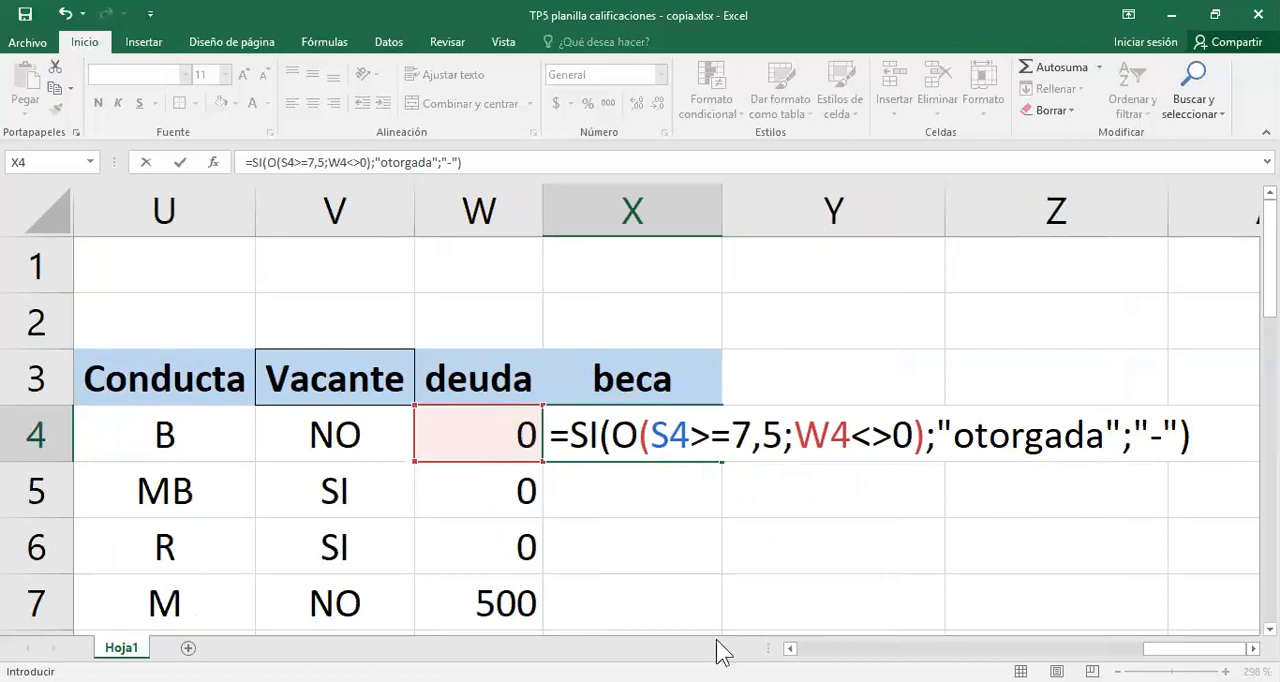
- Review the S4>=7,5 and W4<>0 conditions of the O function in X4 and enter the formula
left_click_drag(651, 430, 912, 434)
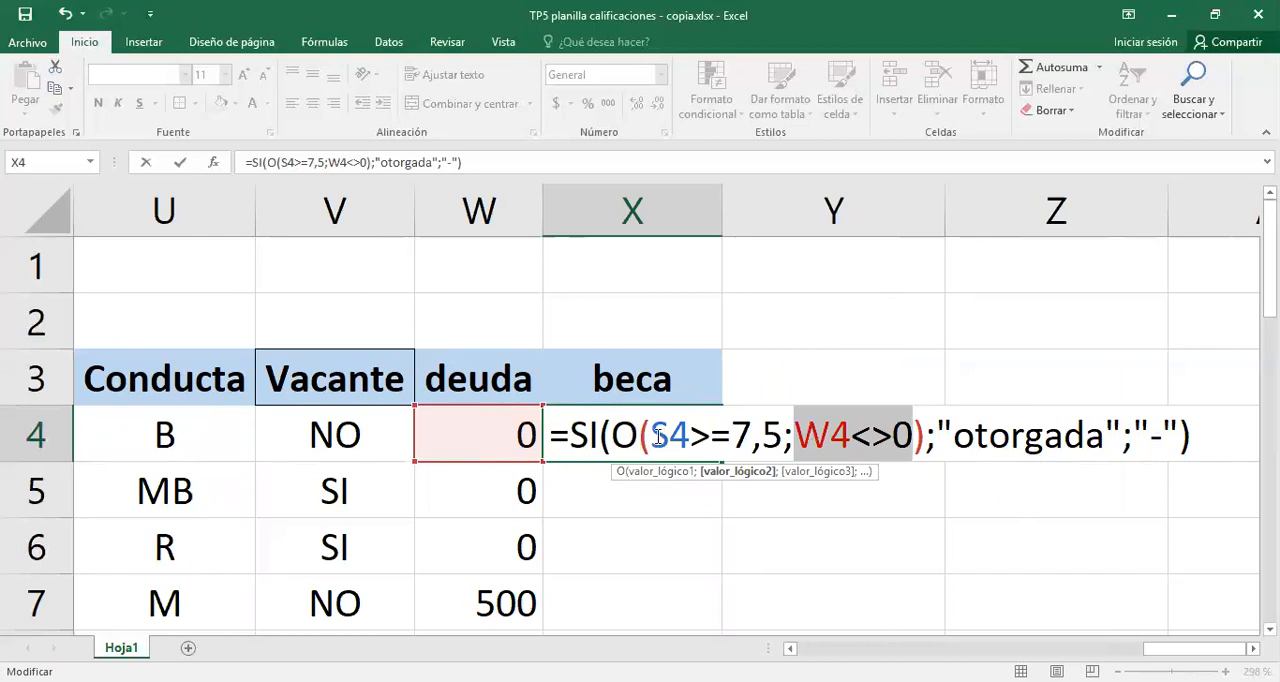
left_click_drag(659, 437, 762, 437)
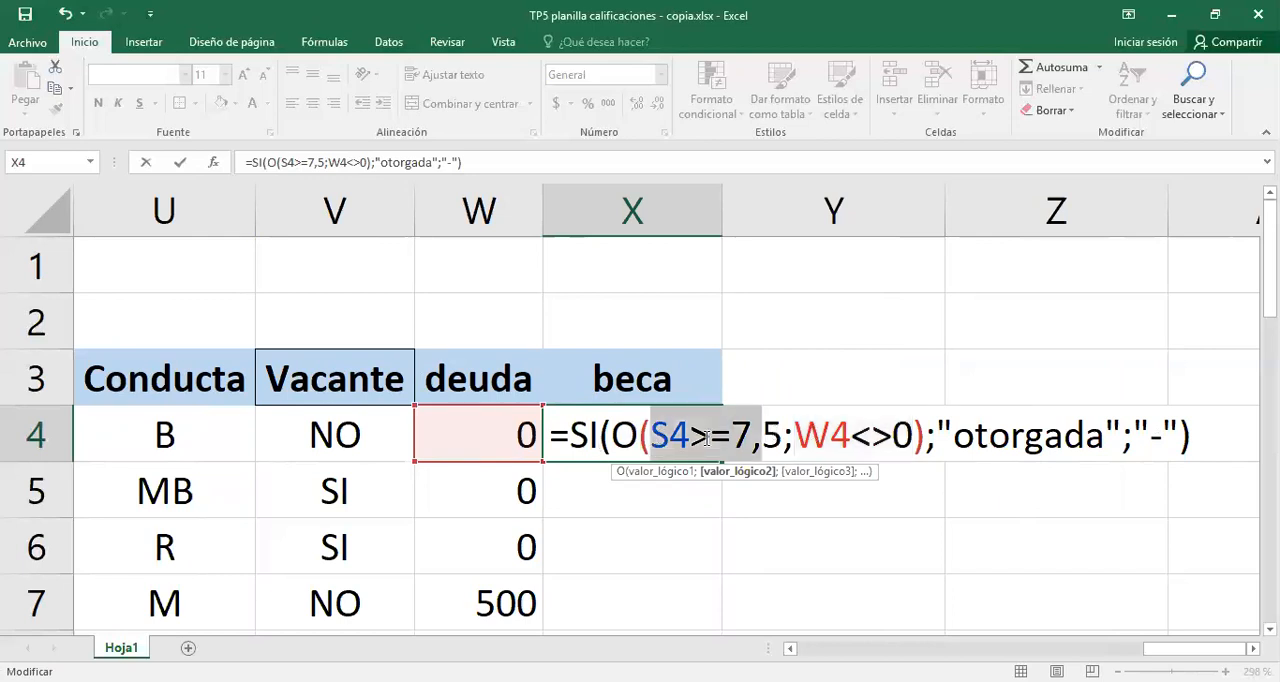
key("shift+Right")
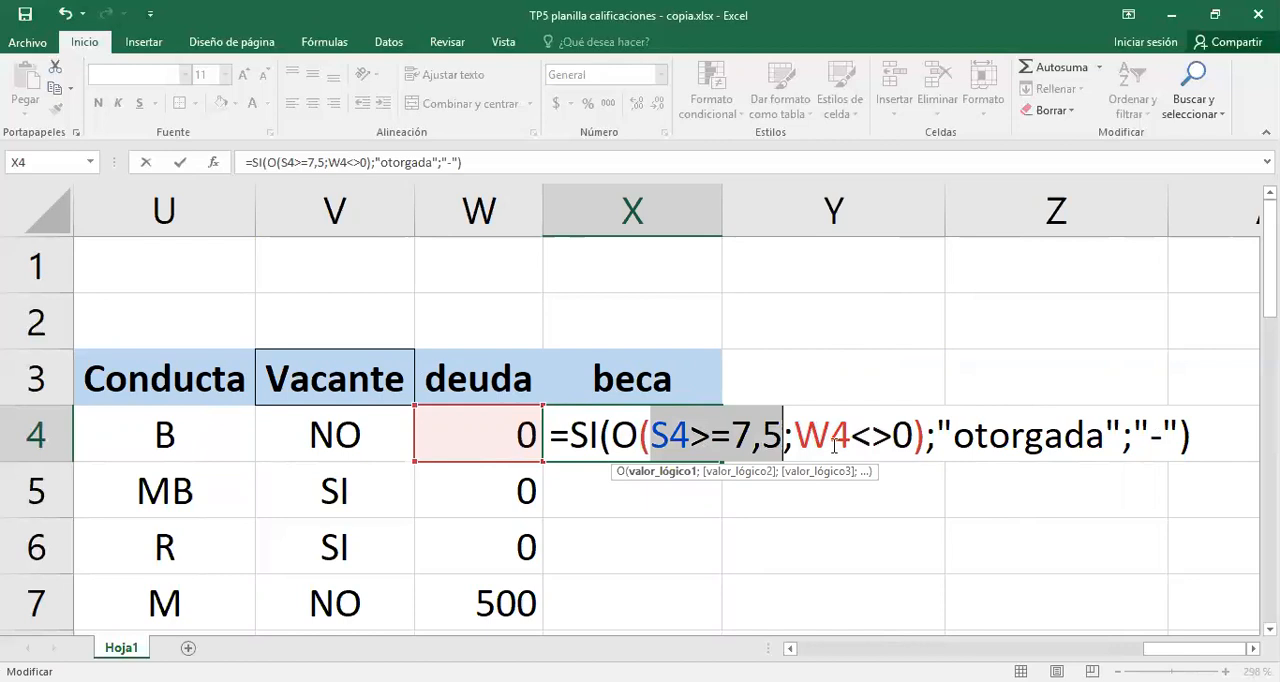
left_click(778, 438)
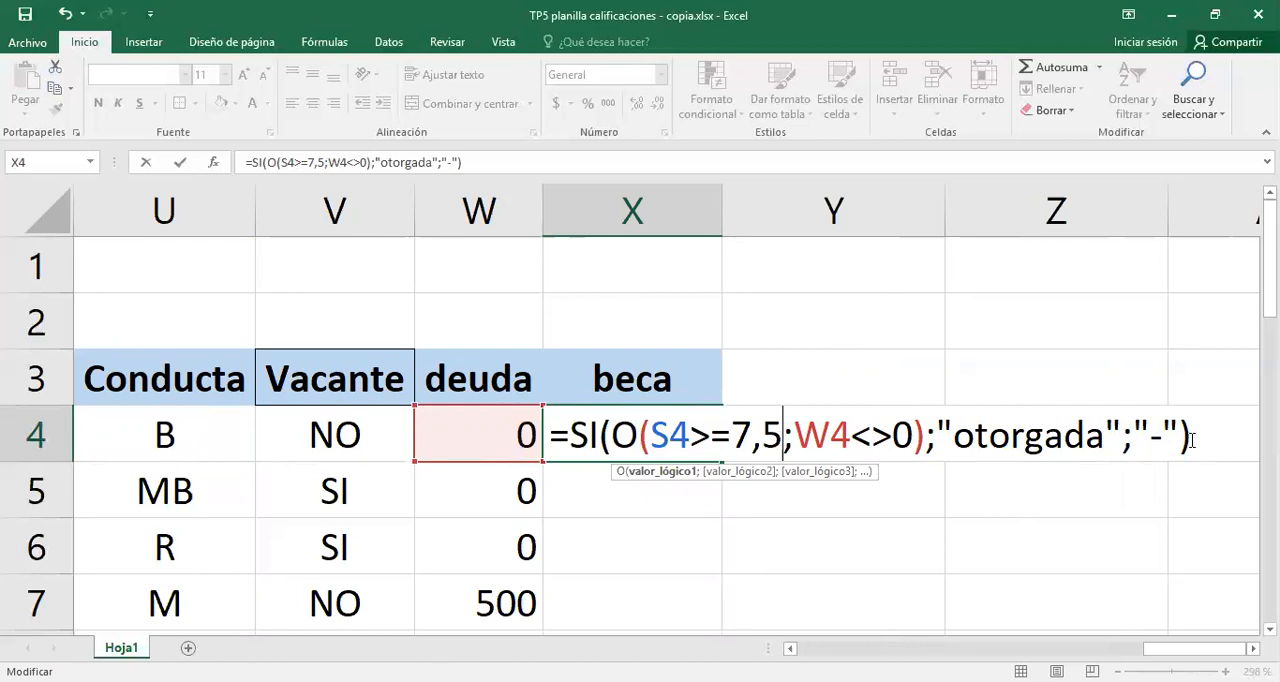
left_click(1191, 438)
key("Return")
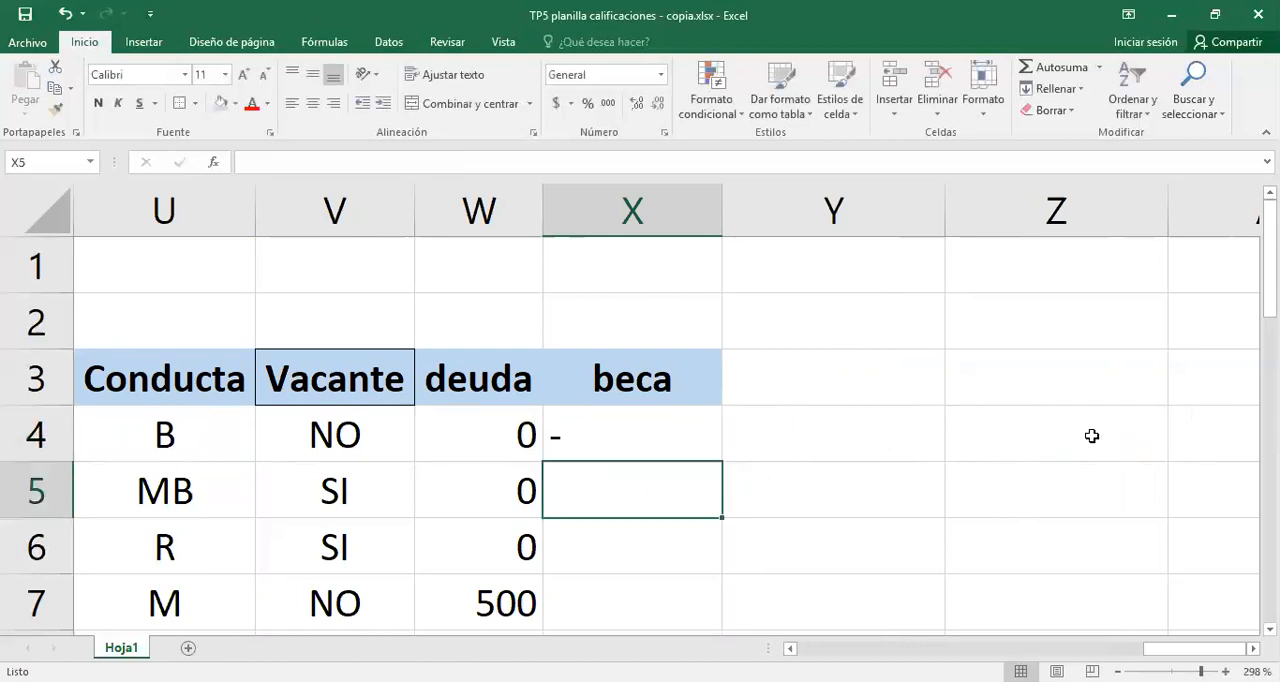
- Center the beca result in X4 and copy its formula down through X7
key("Up")
left_click(312, 102)
left_click_drag(726, 460, 710, 630)
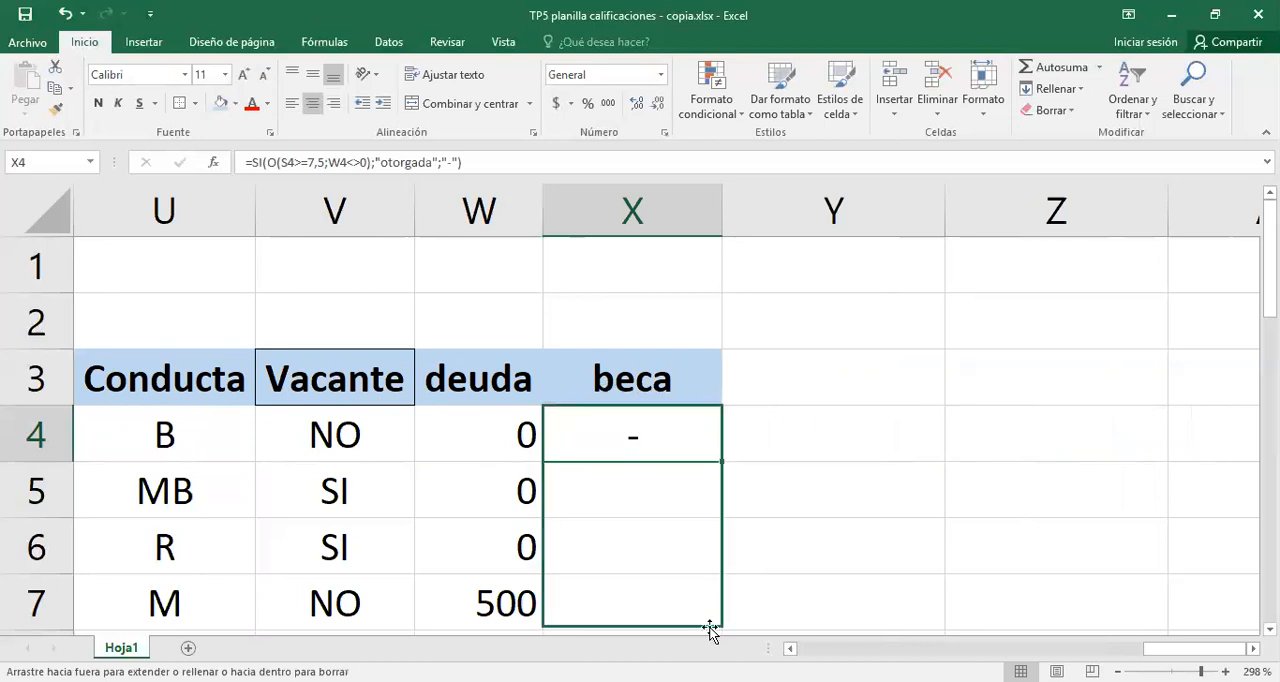
left_click_drag(597, 479, 640, 605)
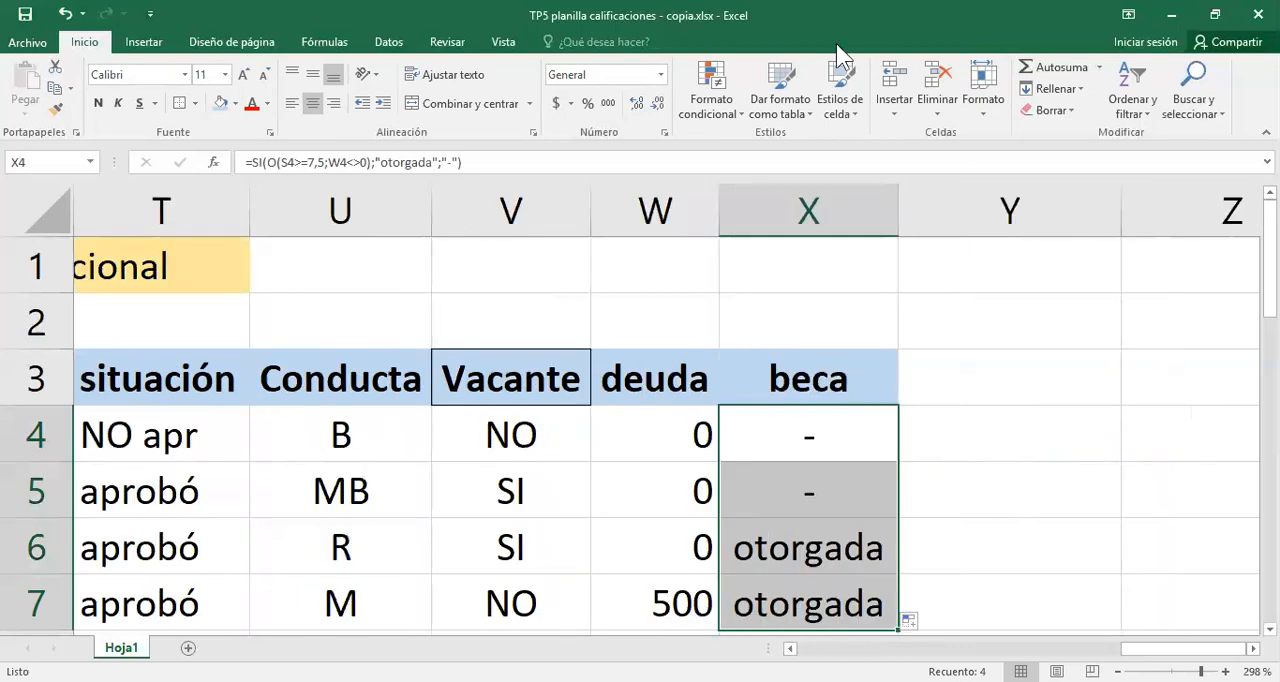
- Rename the deuda header in W3 as Probl
left_click(503, 44)
left_click(535, 100)
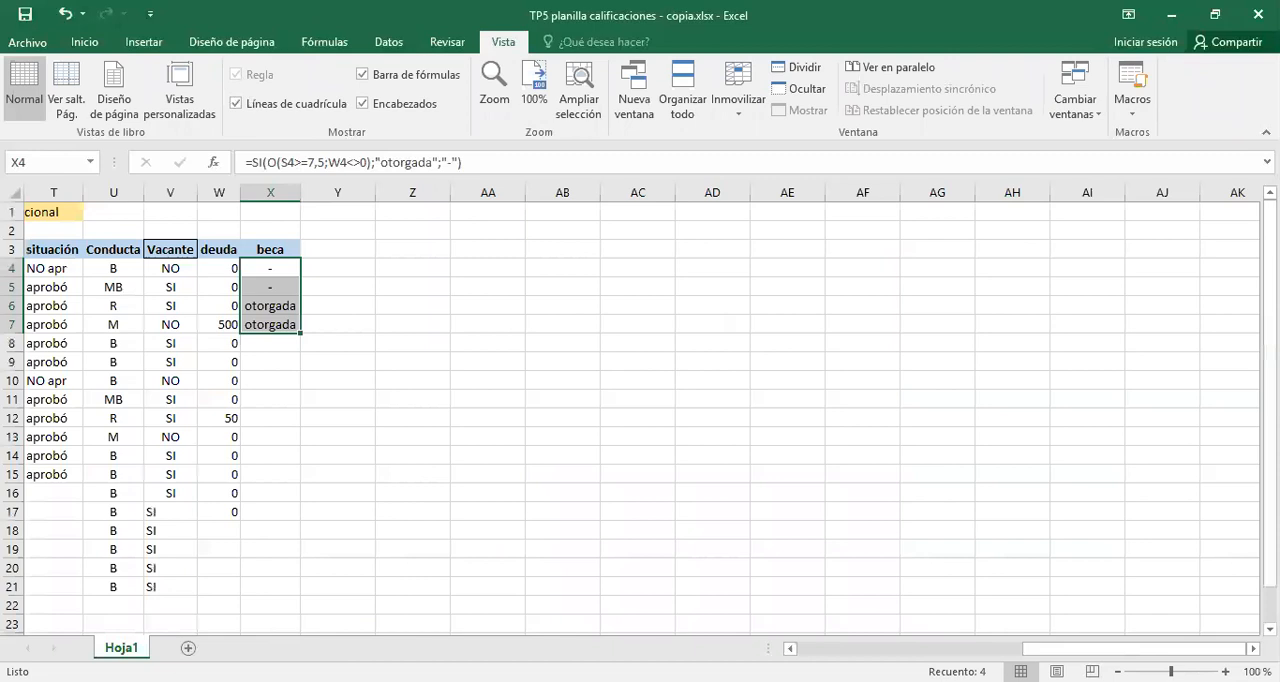
scroll(43, 188, "left", 1)
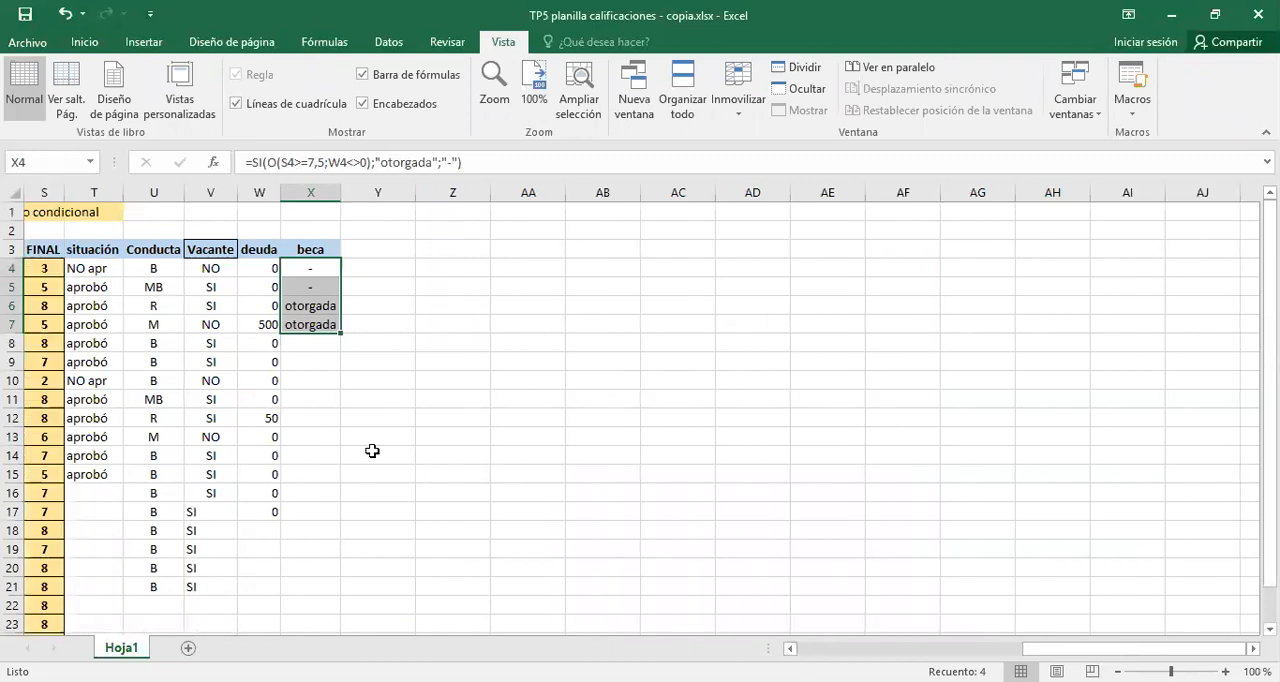
left_click_drag(314, 443, 43, 211)
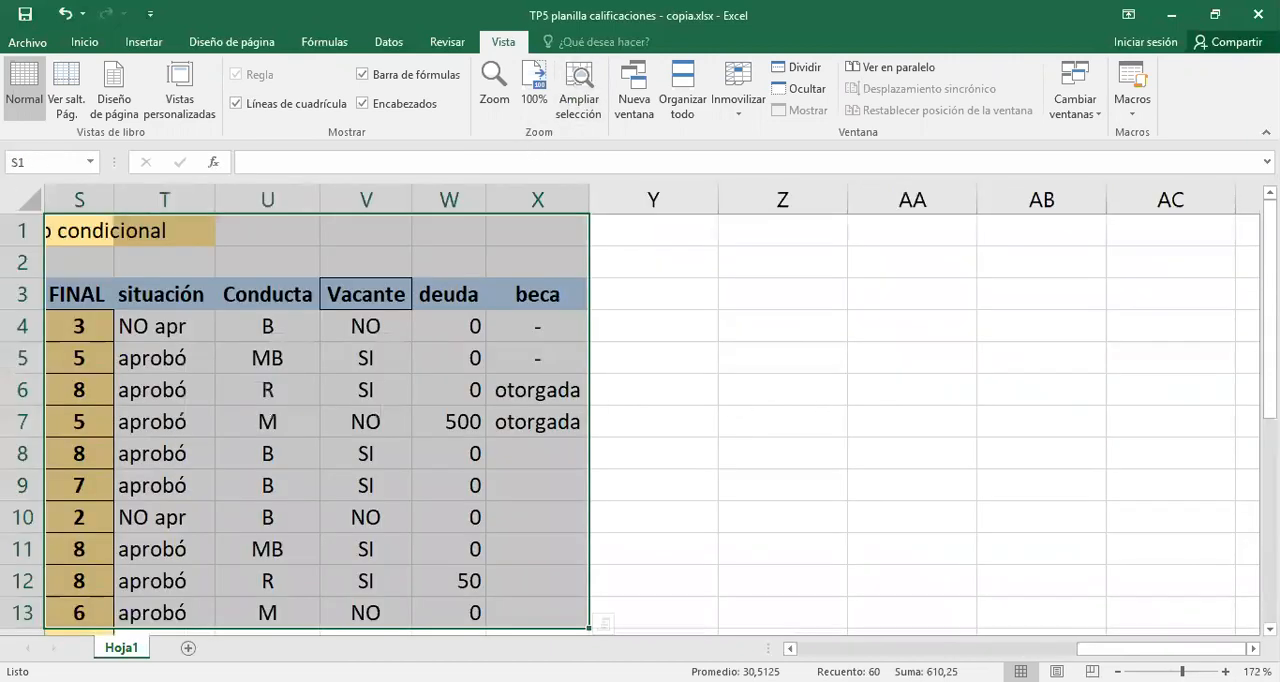
left_click(783, 421)
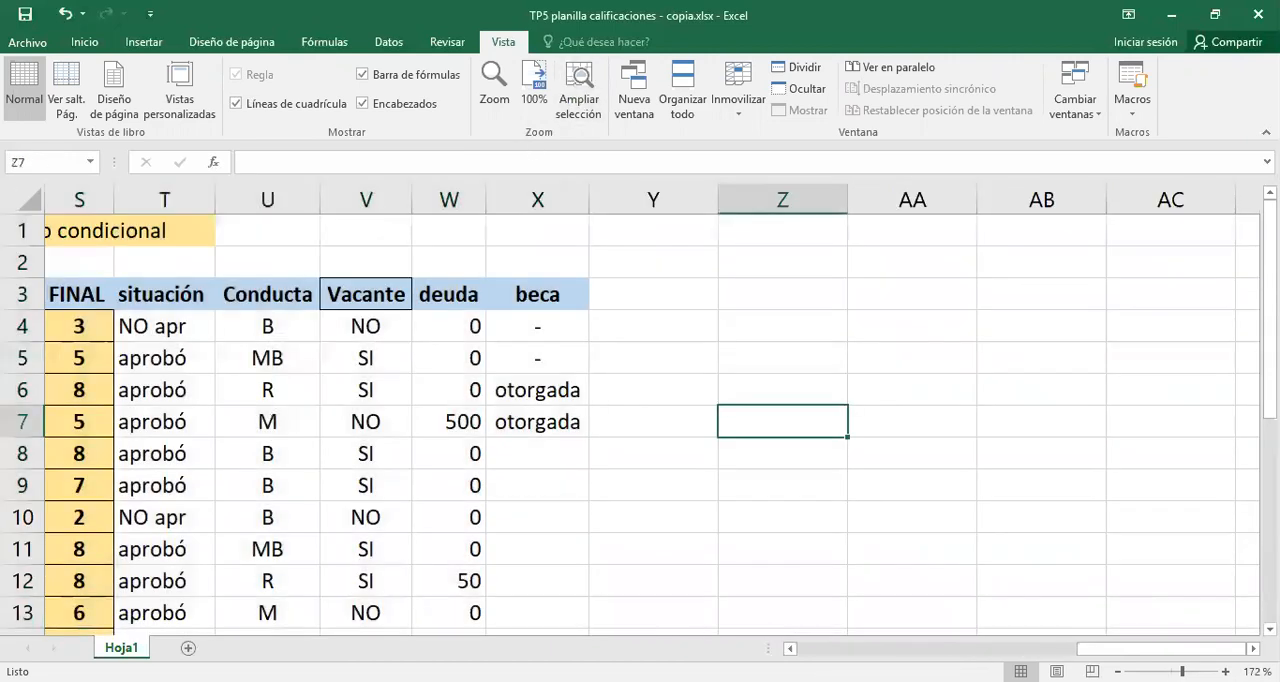
scroll(417, 408, "left", 3)
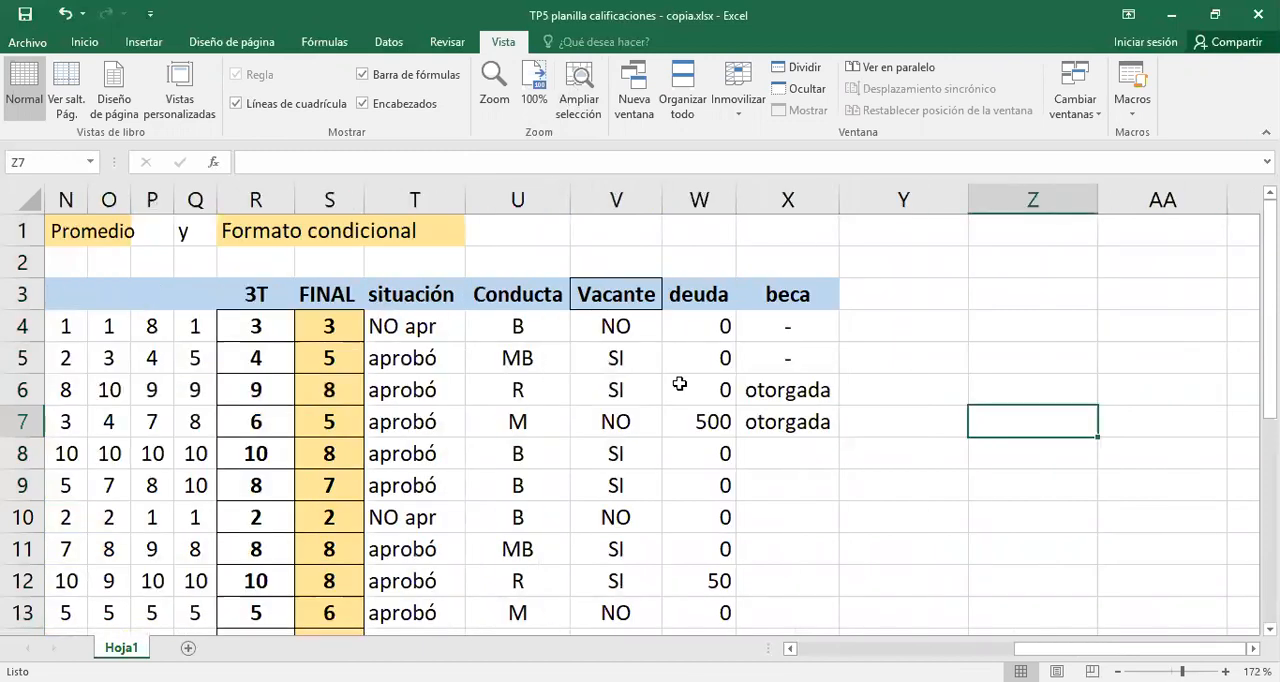
left_click(697, 296)
left_click_drag(697, 296, 697, 295)
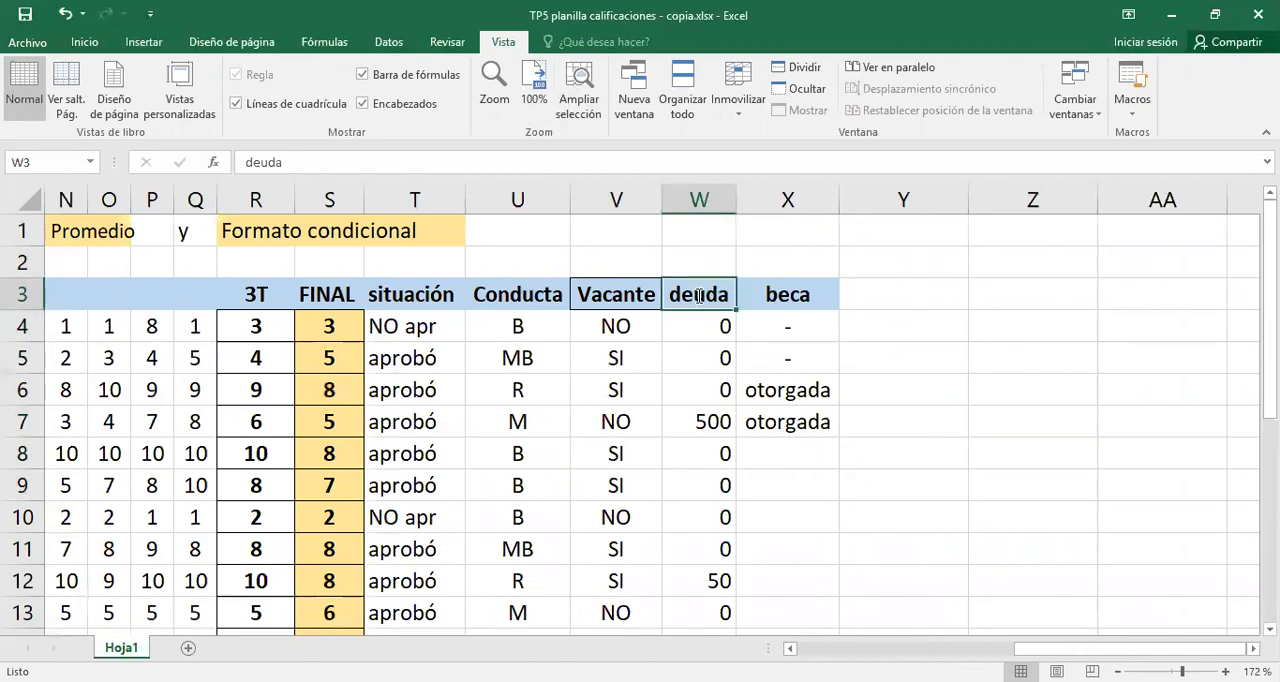
type("Probl")
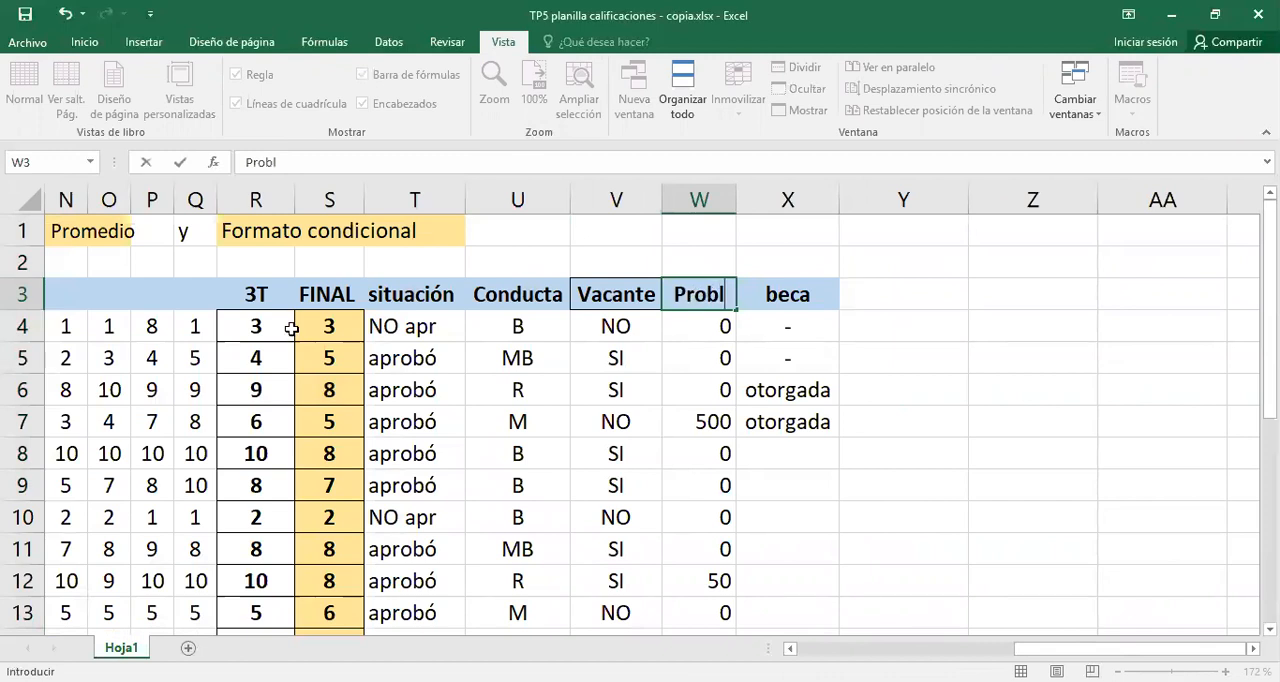
key("Return")
- Compare the FINAL, Probl and beca cells of row 6, and check the PROMEDIO formula in S6
left_click(338, 398)
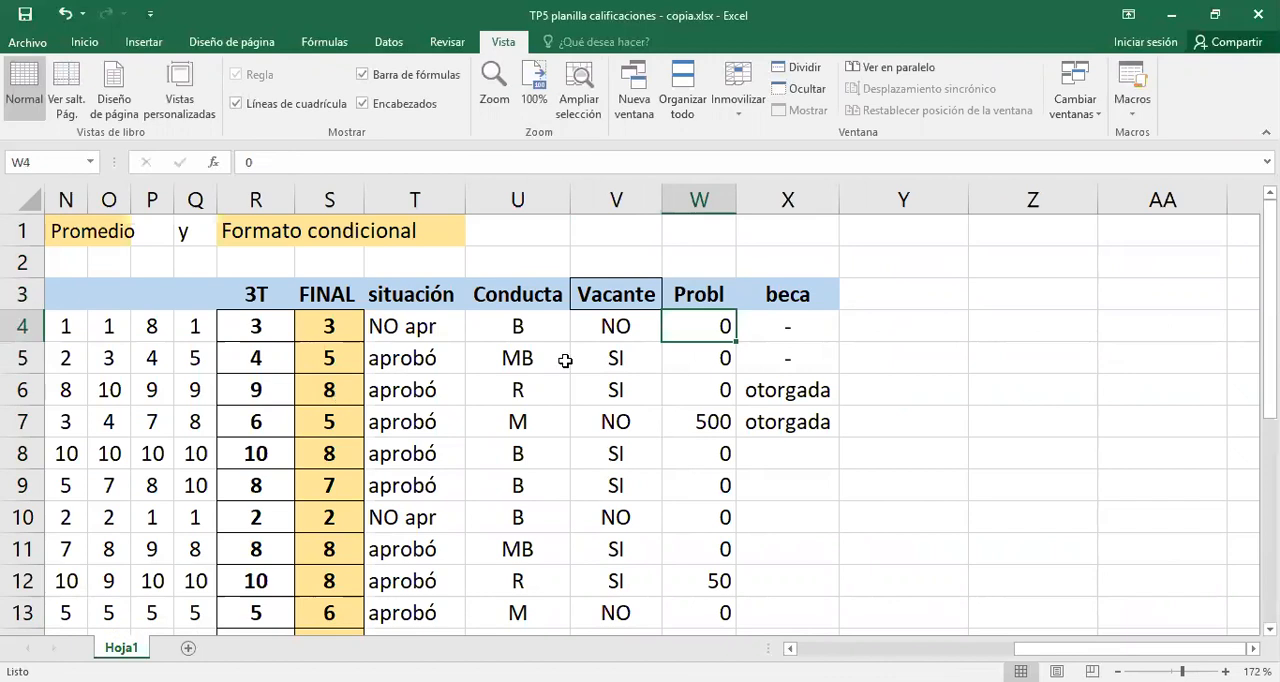
left_click(694, 398)
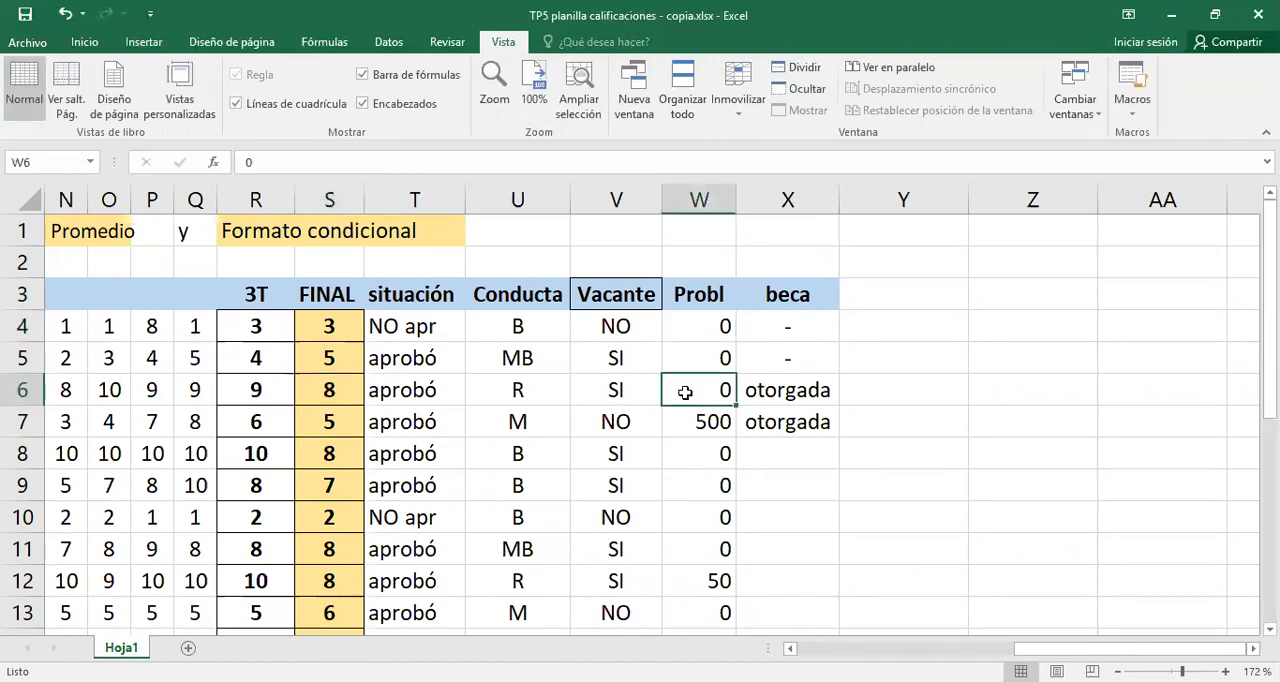
left_click(328, 389)
left_click(686, 392)
left_click(328, 389)
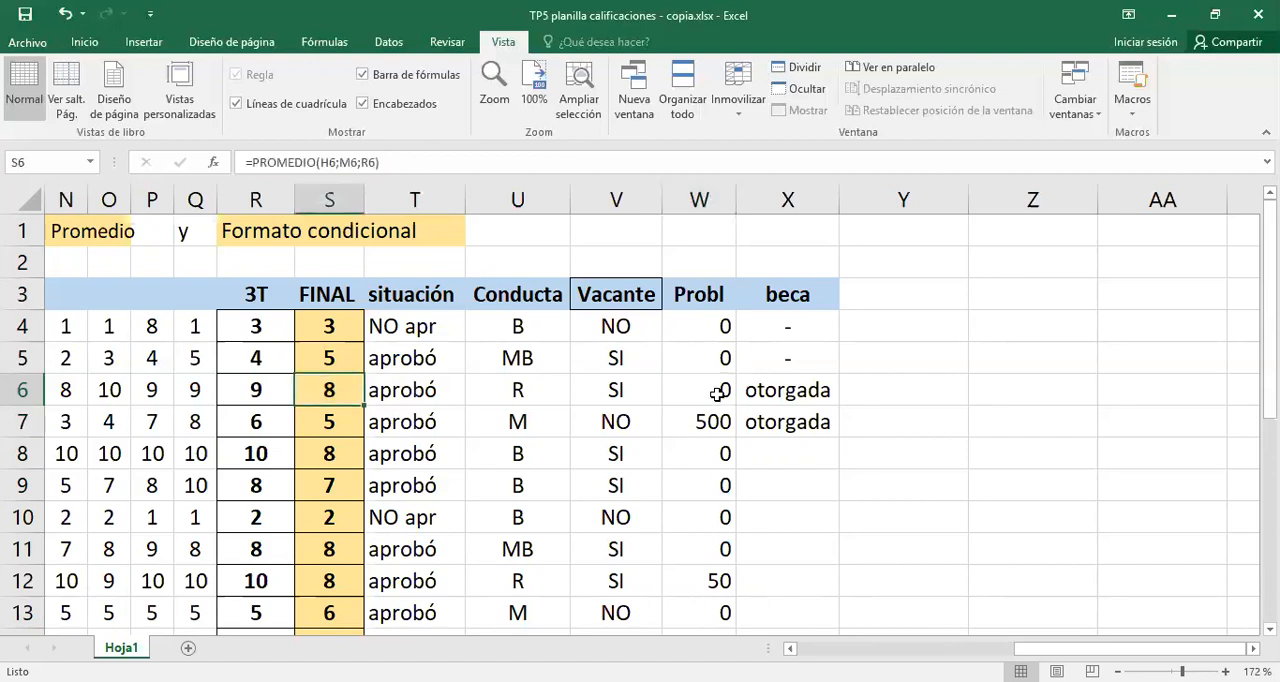
left_click(765, 392)
left_click(705, 389)
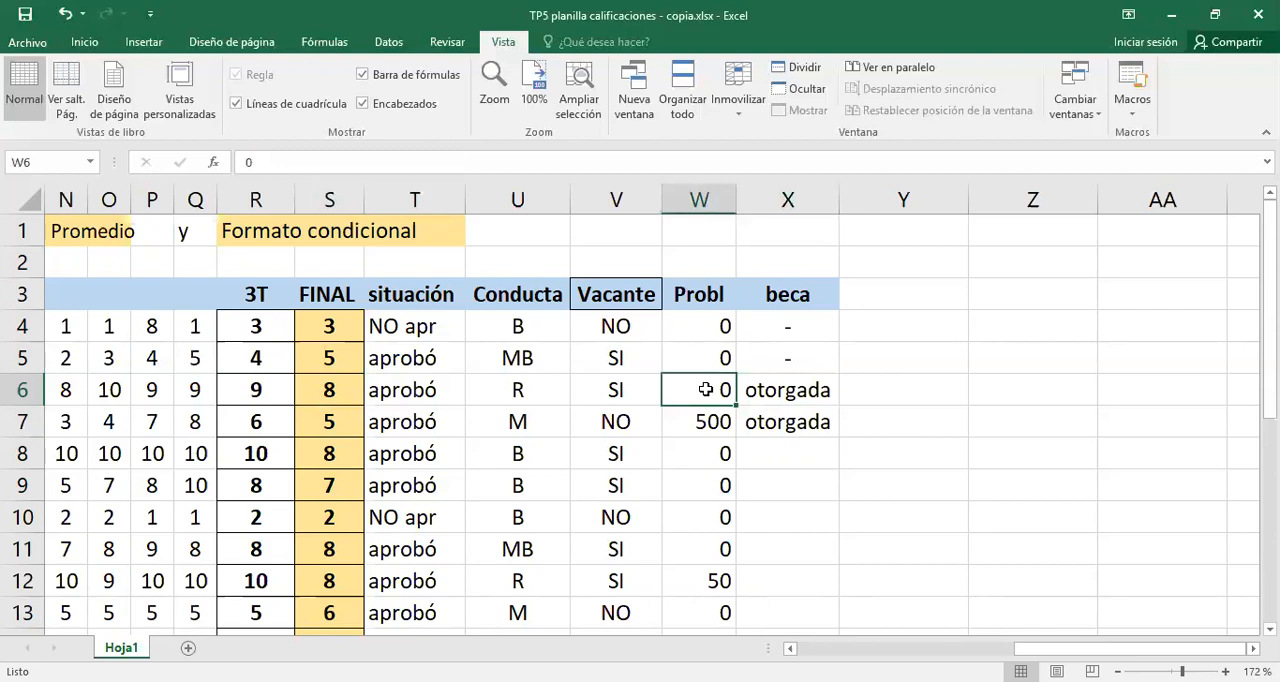
double_click(344, 390)
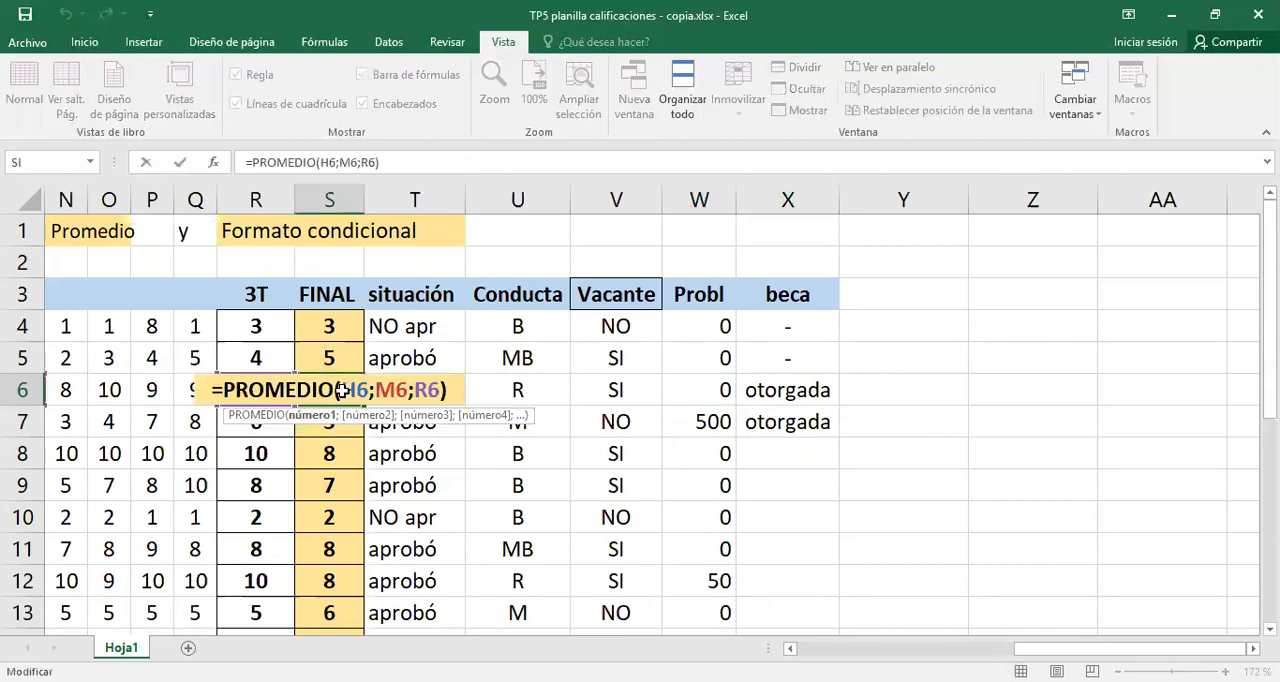
key("Return")
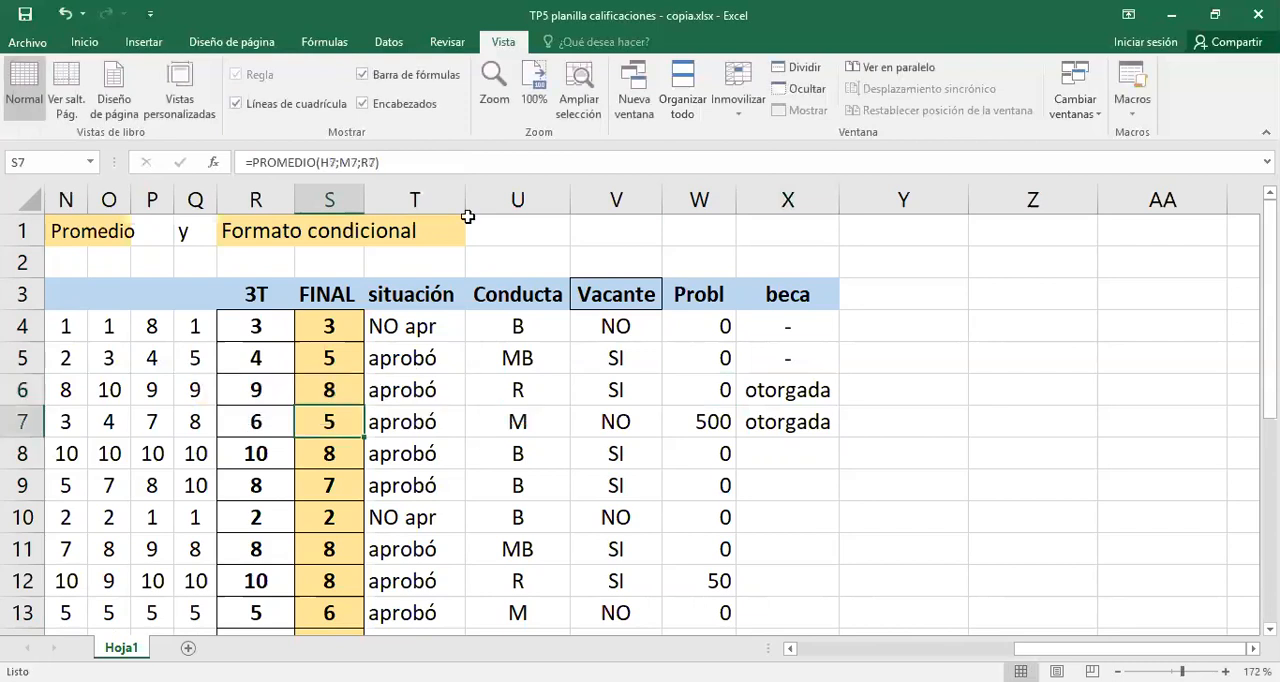
- Narrow the situación column slightly and copy the beca formula from X7 down through X13
left_click_drag(465, 203, 450, 203)
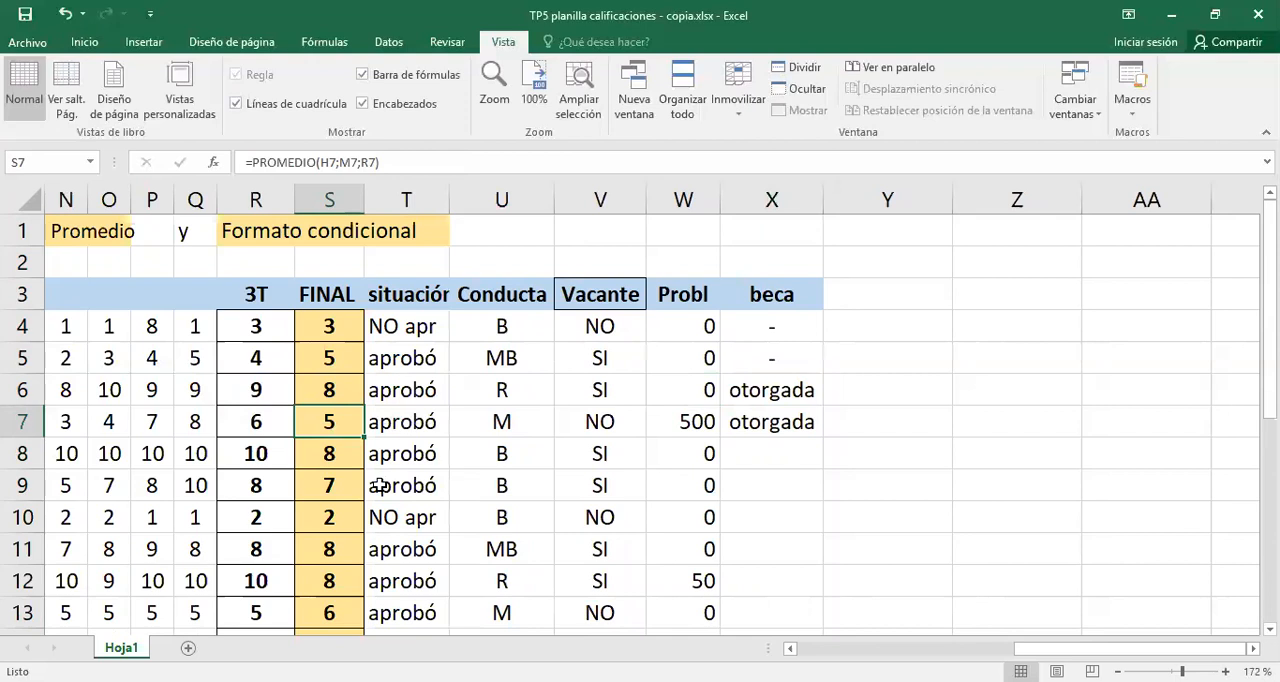
left_click(818, 425)
left_click_drag(823, 437, 793, 628)
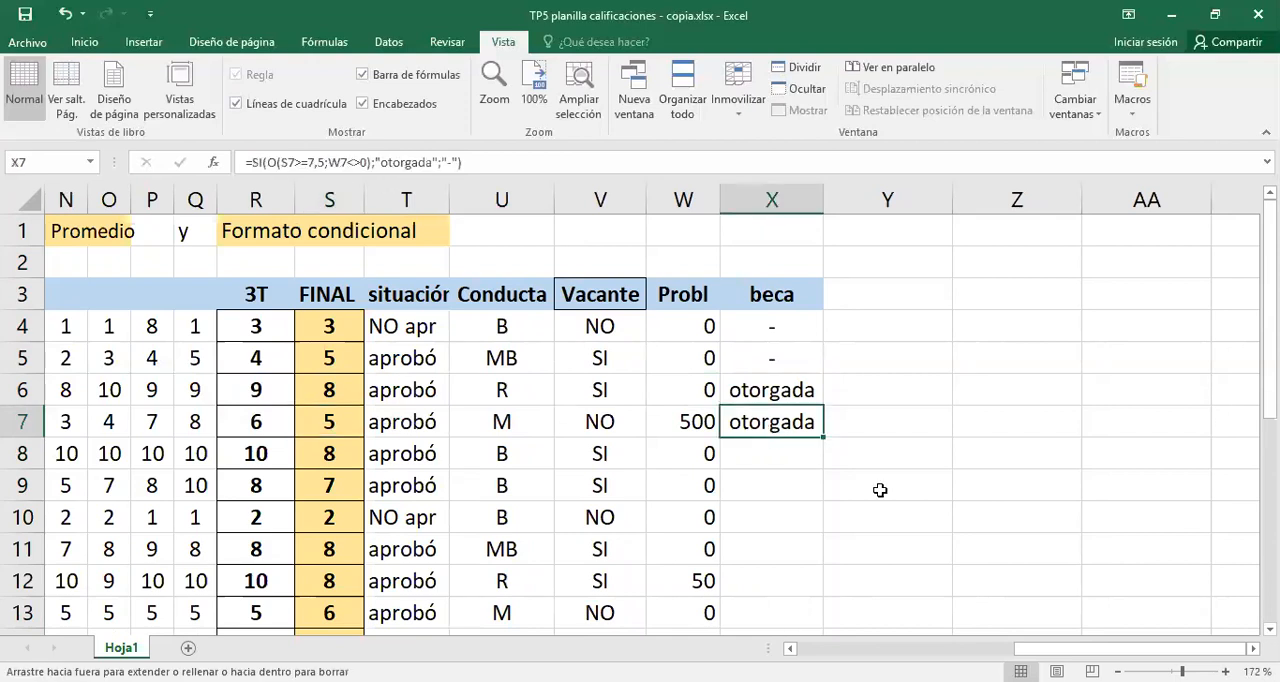
- Inspect the beca formulas in X9, X6 and X4, the W4 value, and the Y function in the Vacante formula in V4
left_click(791, 485)
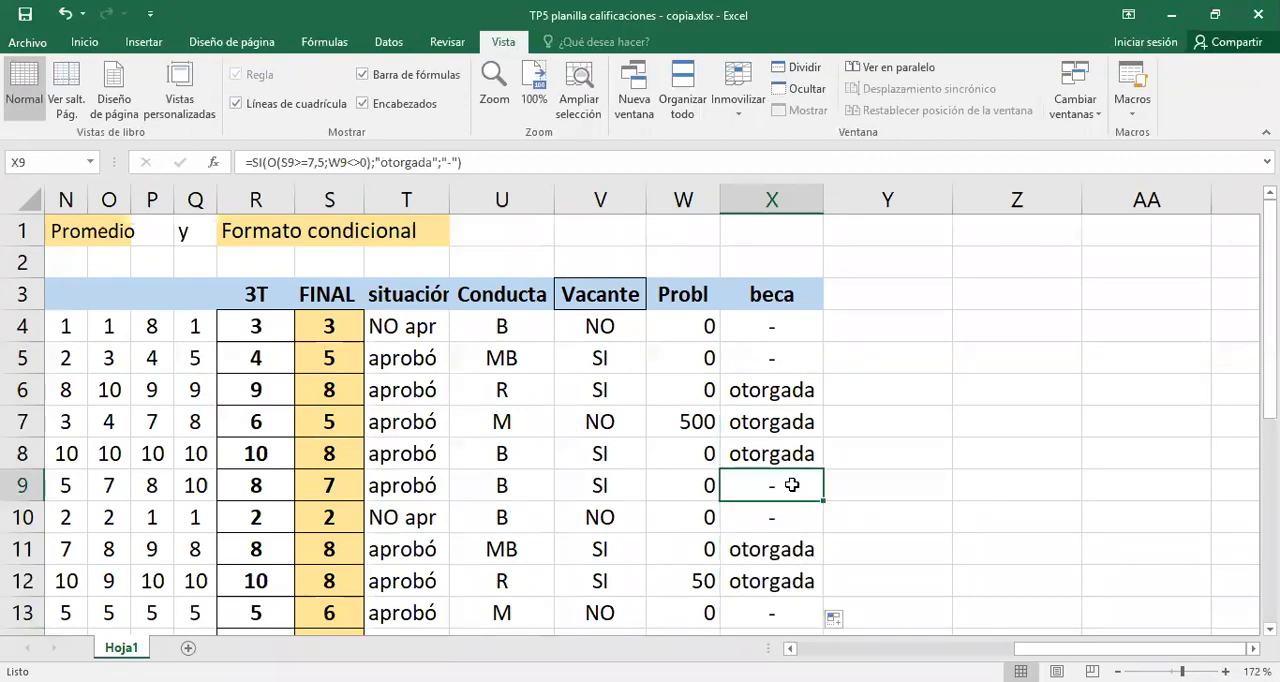
left_click(768, 390)
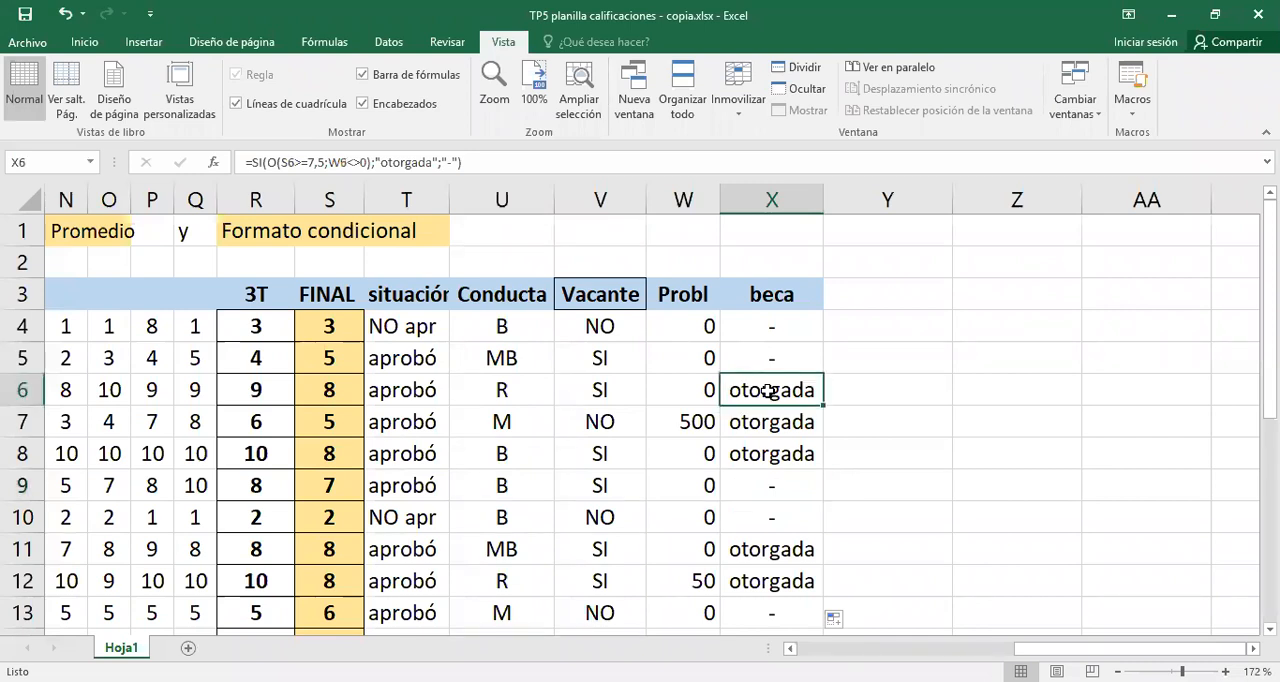
double_click(687, 325)
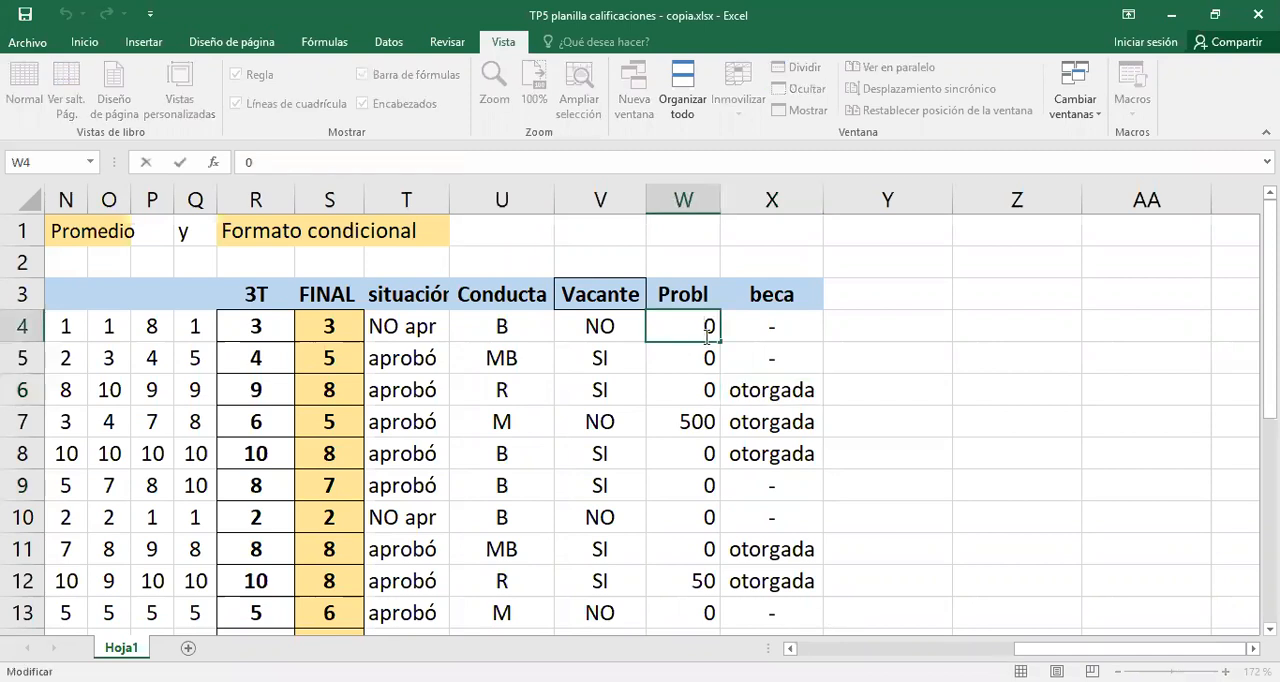
left_click(735, 332)
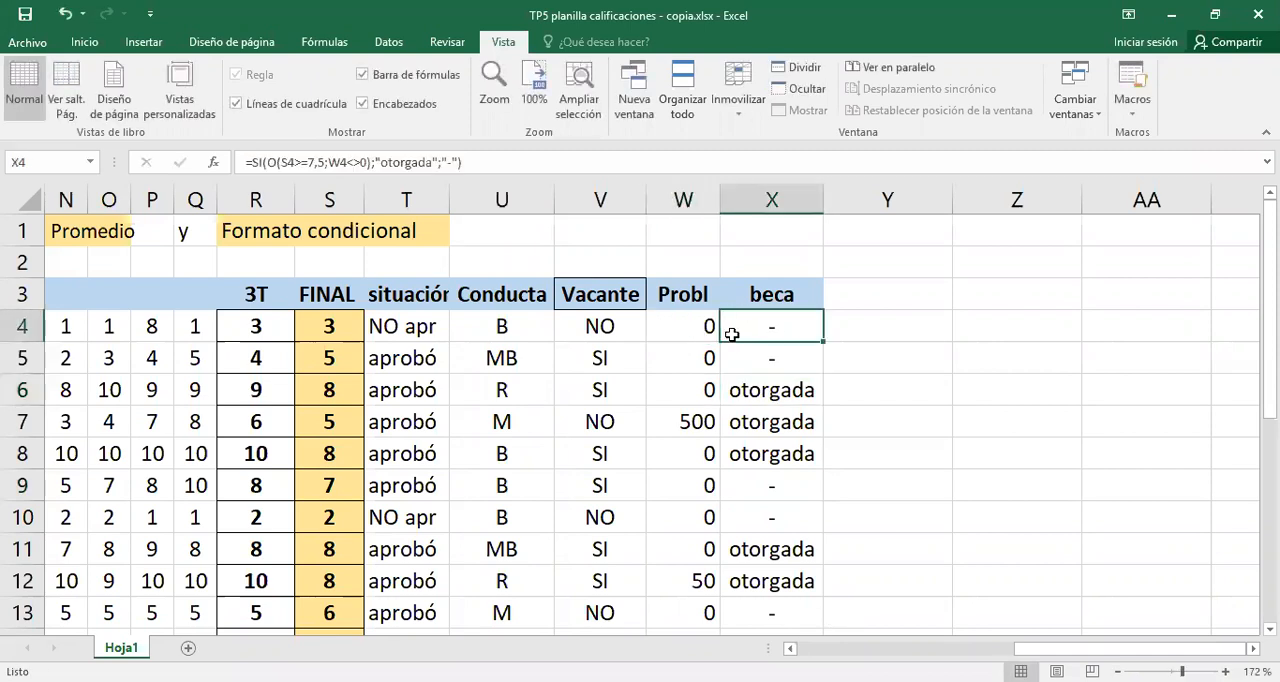
left_click(590, 326)
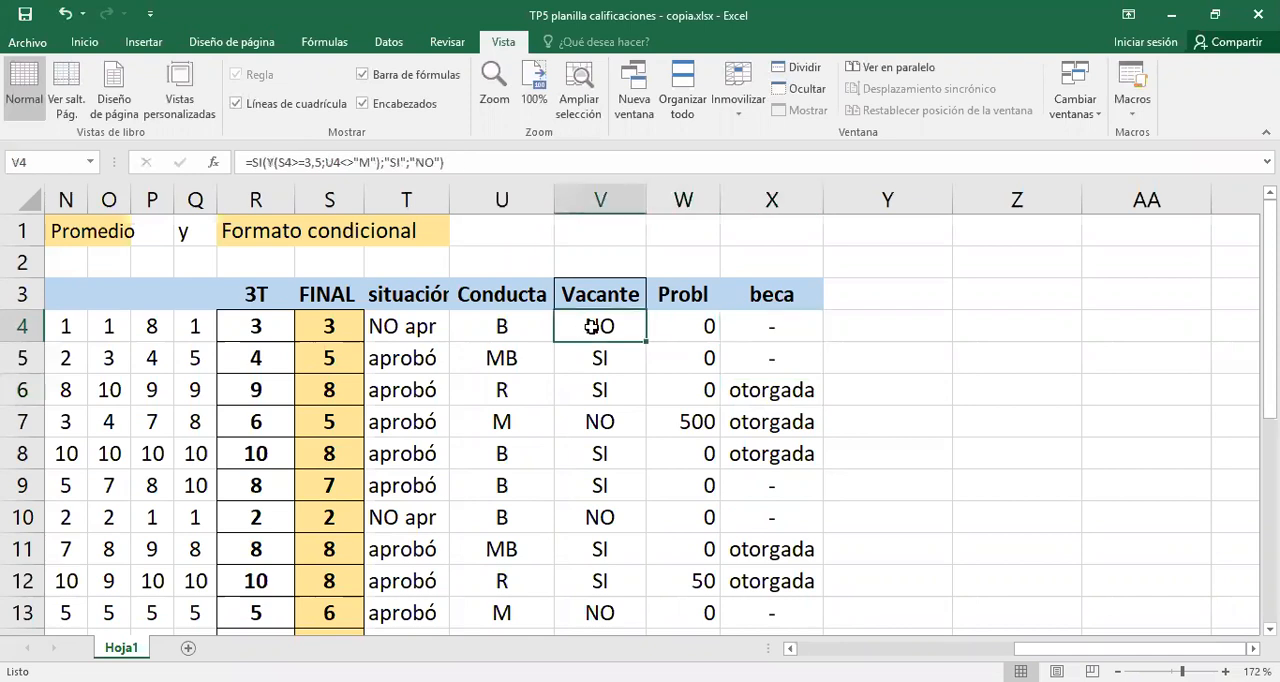
key("F2")
double_click(476, 326)
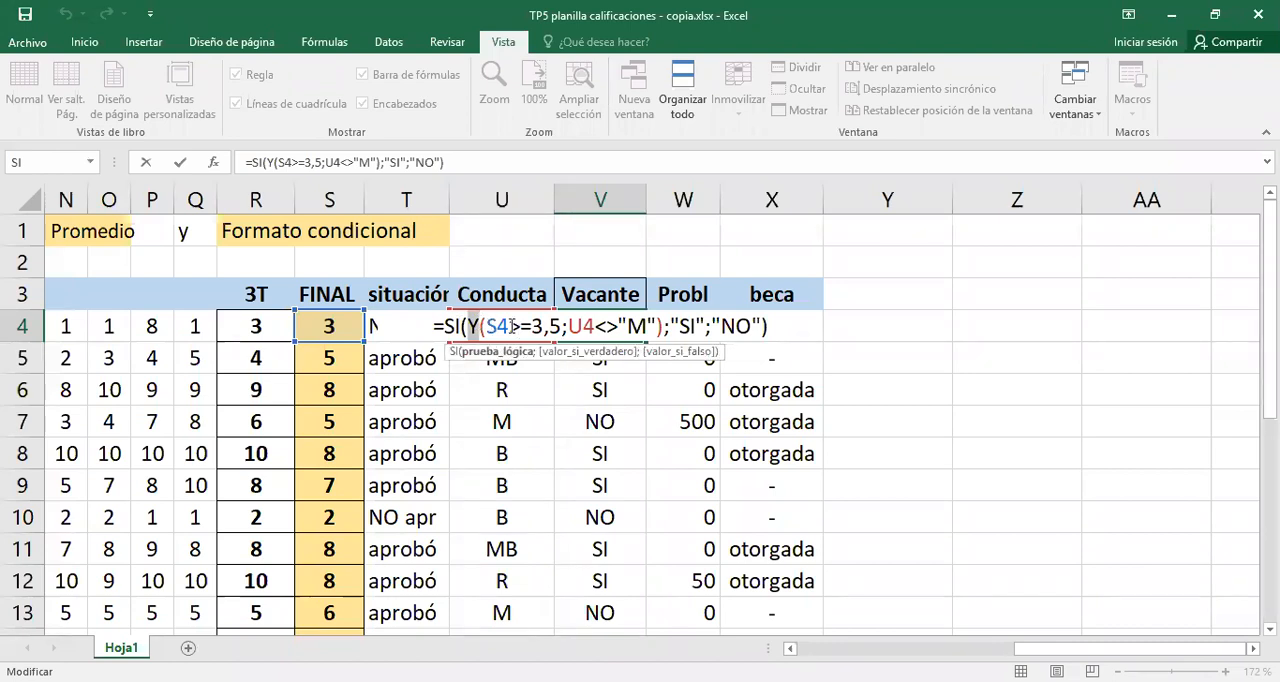
left_click(511, 326)
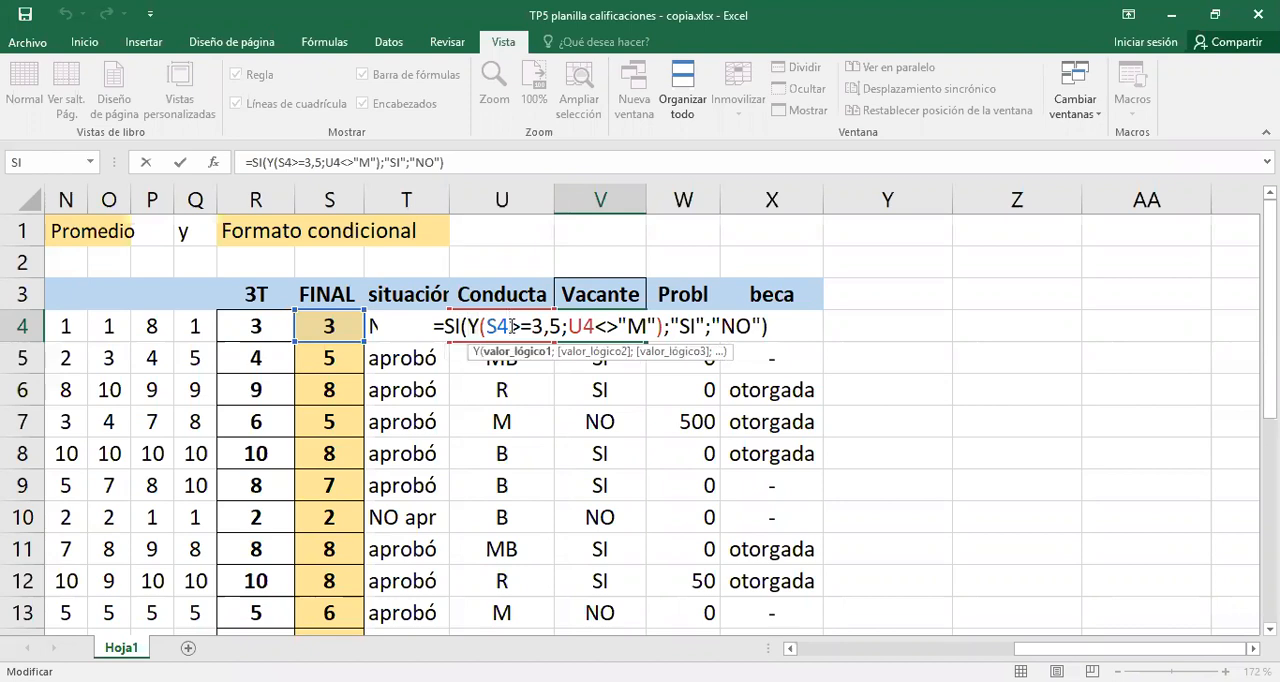
key("Return")
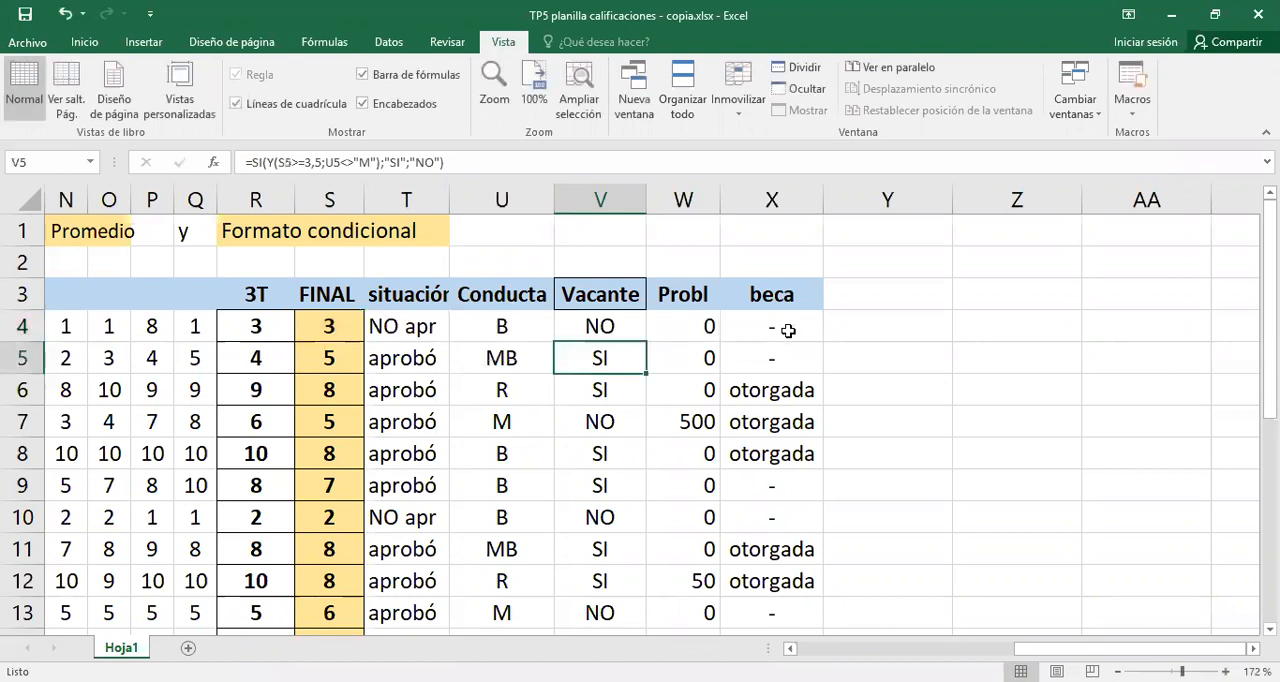
- Inspect the O function in the X4 beca formula and compare it with the X6 and V4 formulas
double_click(783, 326)
left_click_drag(626, 326, 641, 325)
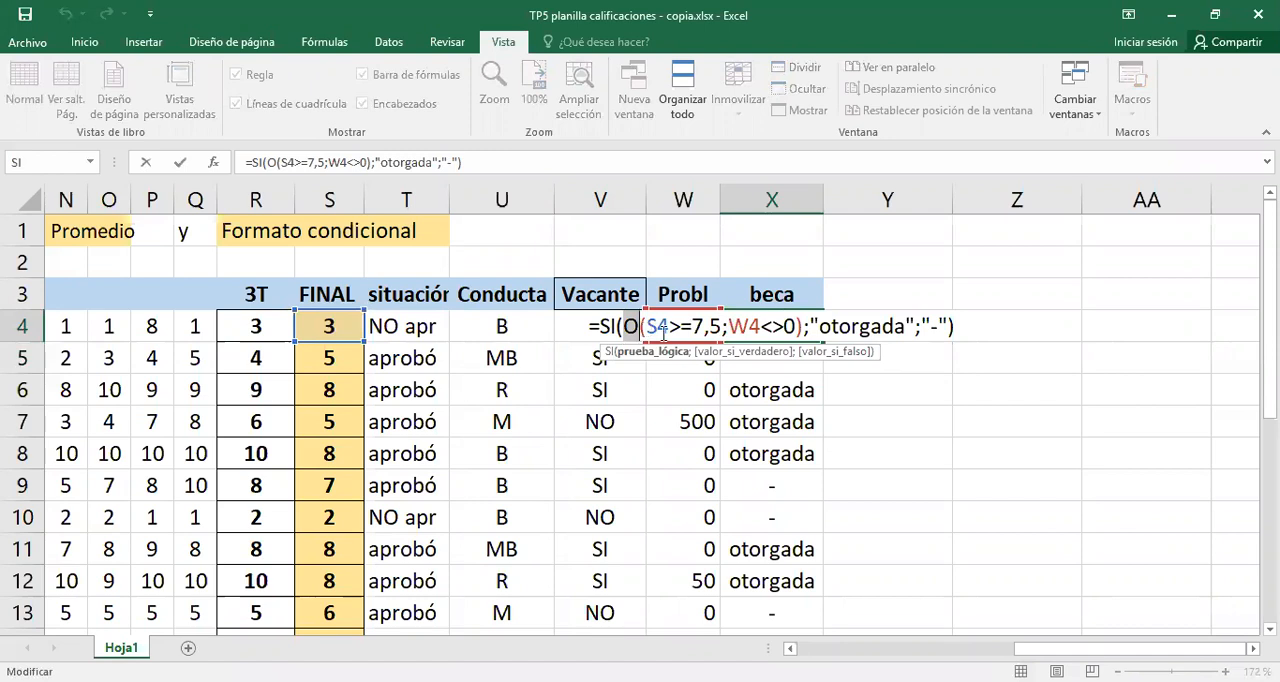
key("Return")
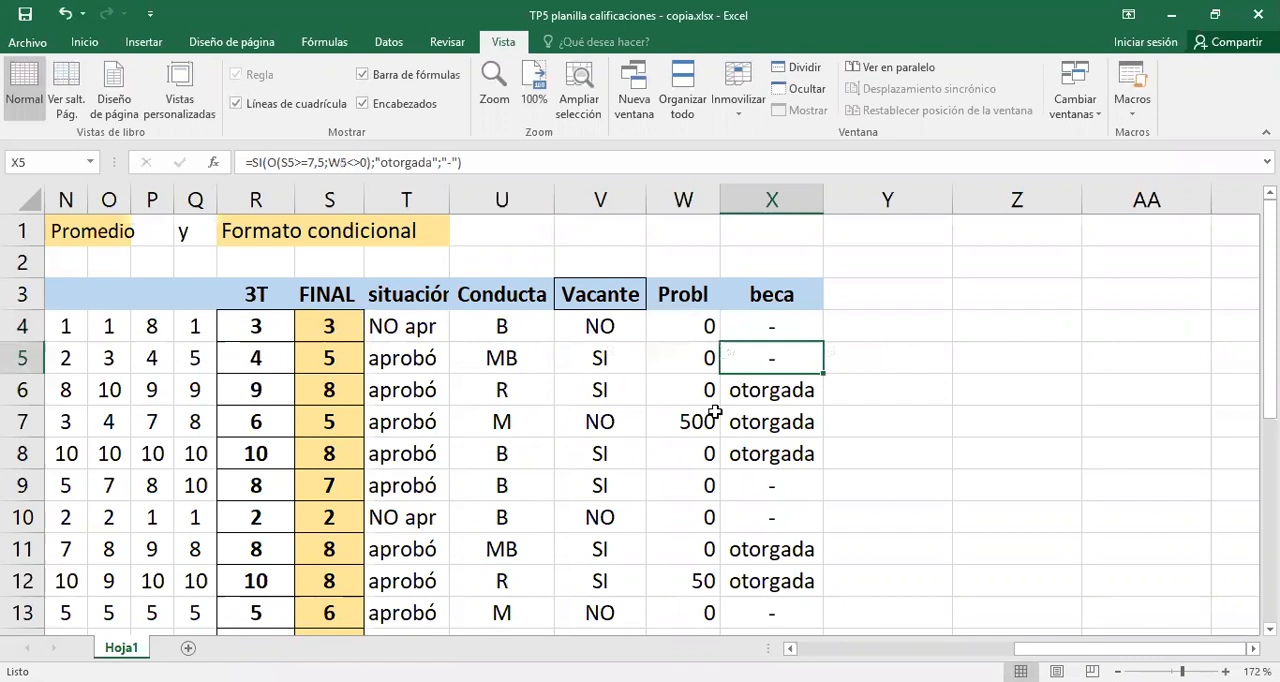
left_click(757, 390)
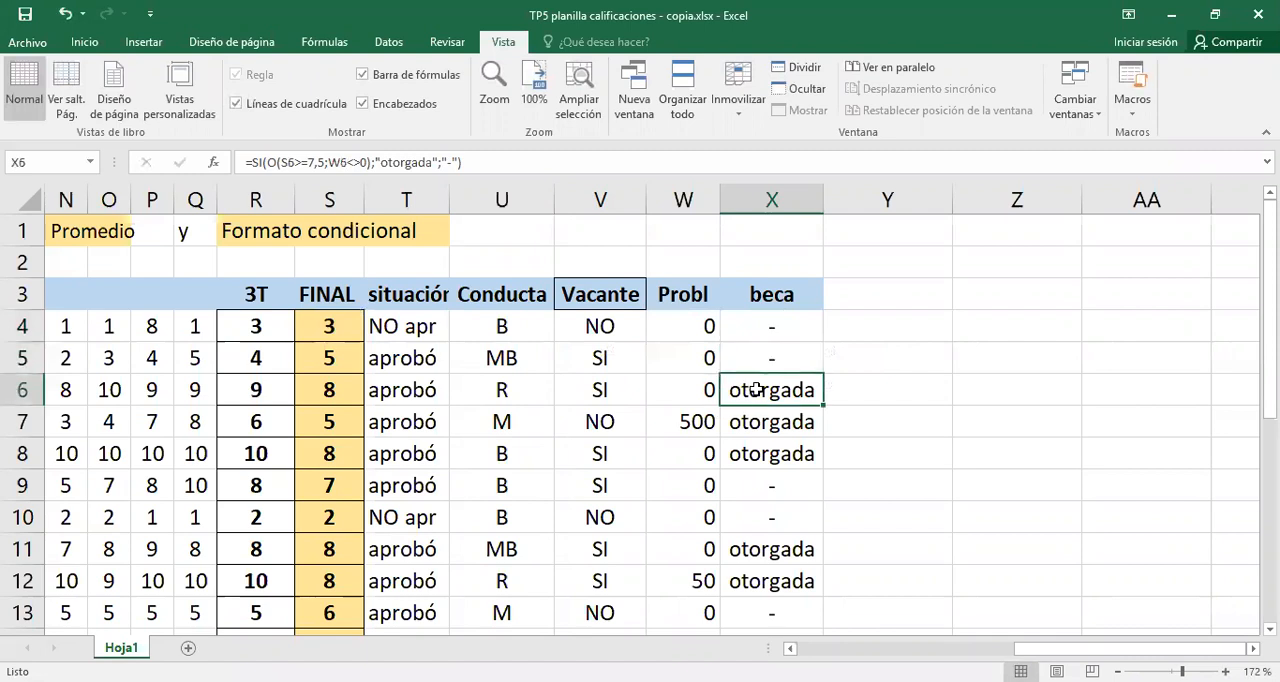
left_click(739, 330)
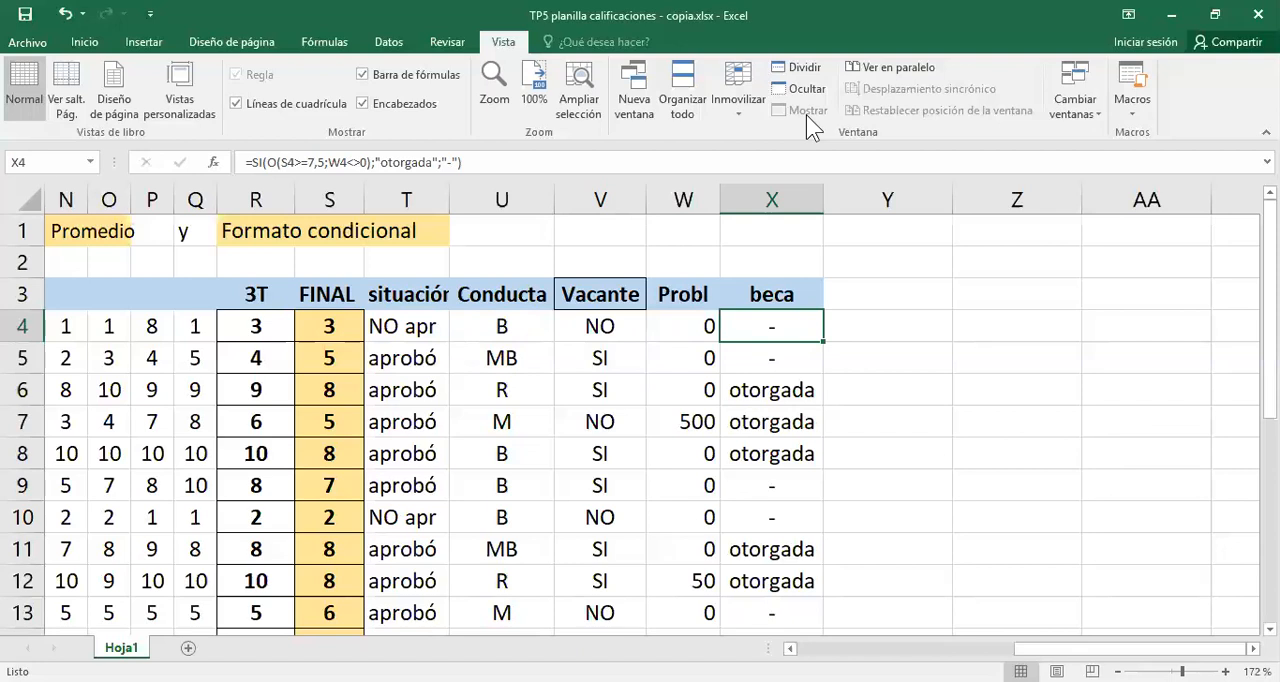
key("Down")
left_click(592, 325)
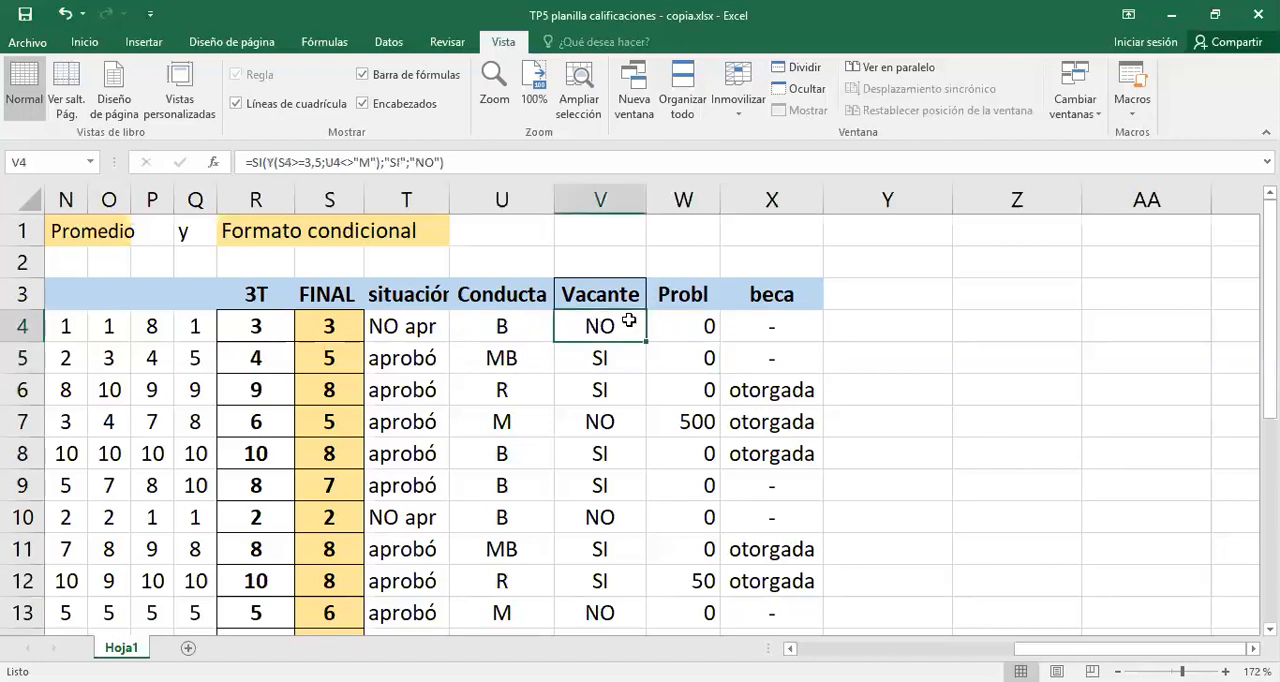
- Switch to the Word document on the conditional function and move the ANIDADA label, its description and its nested SI formula slightly lower
left_click(781, 326)
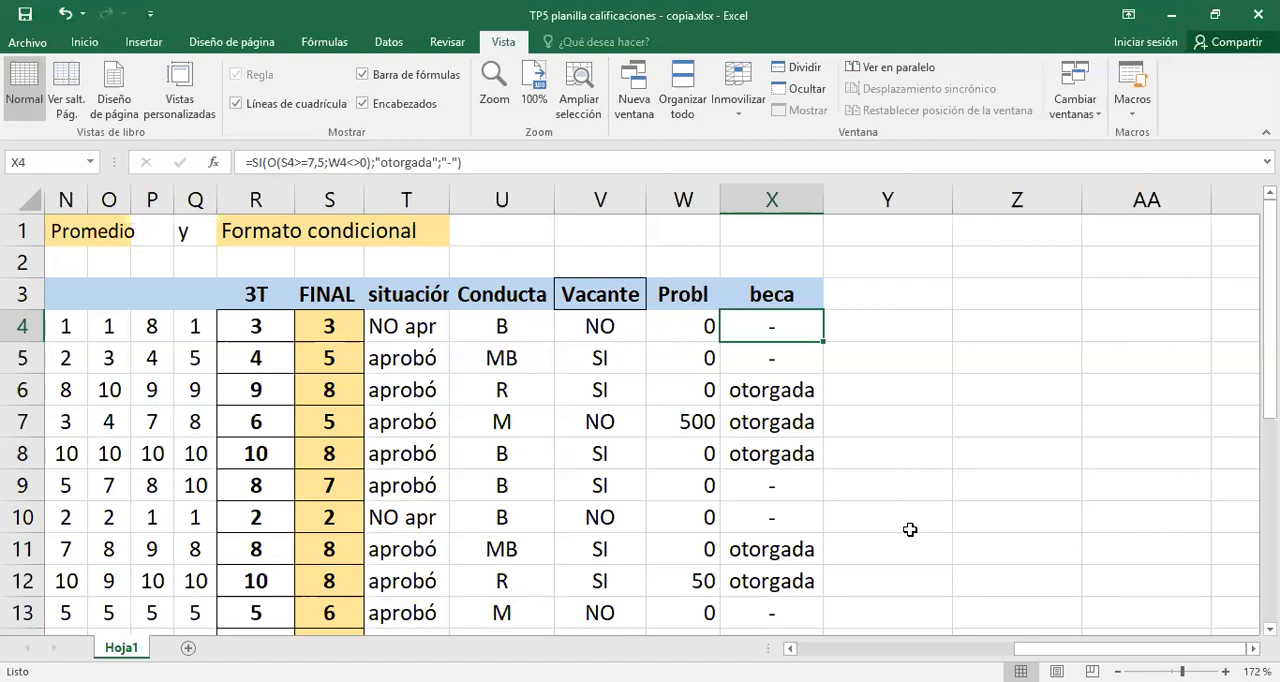
key("alt+Tab")
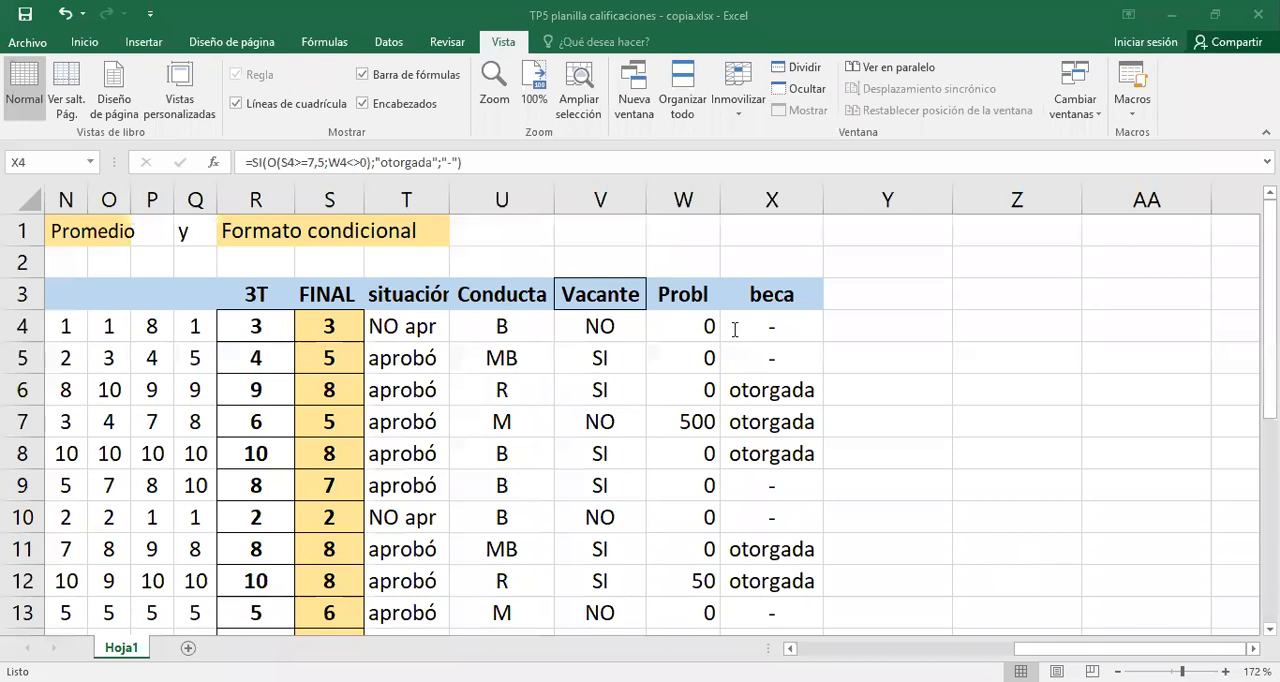
key("alt+Tab")
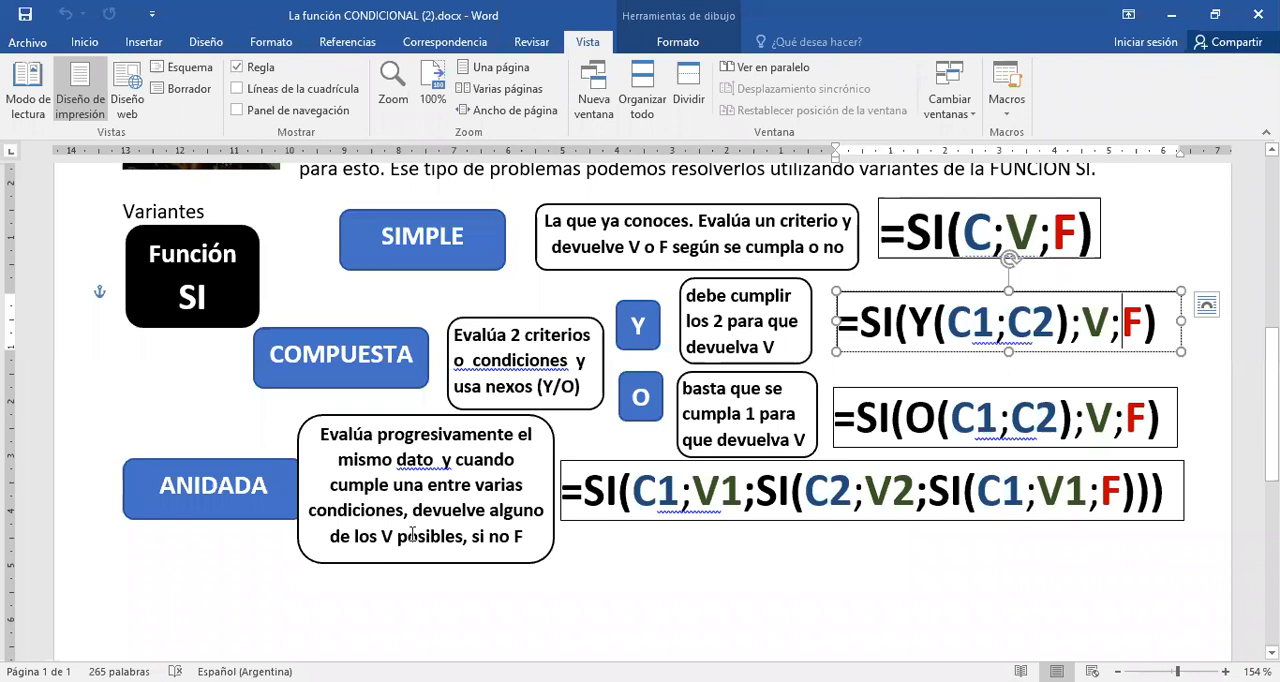
left_click_drag(177, 520, 175, 560)
left_click_drag(423, 560, 425, 603)
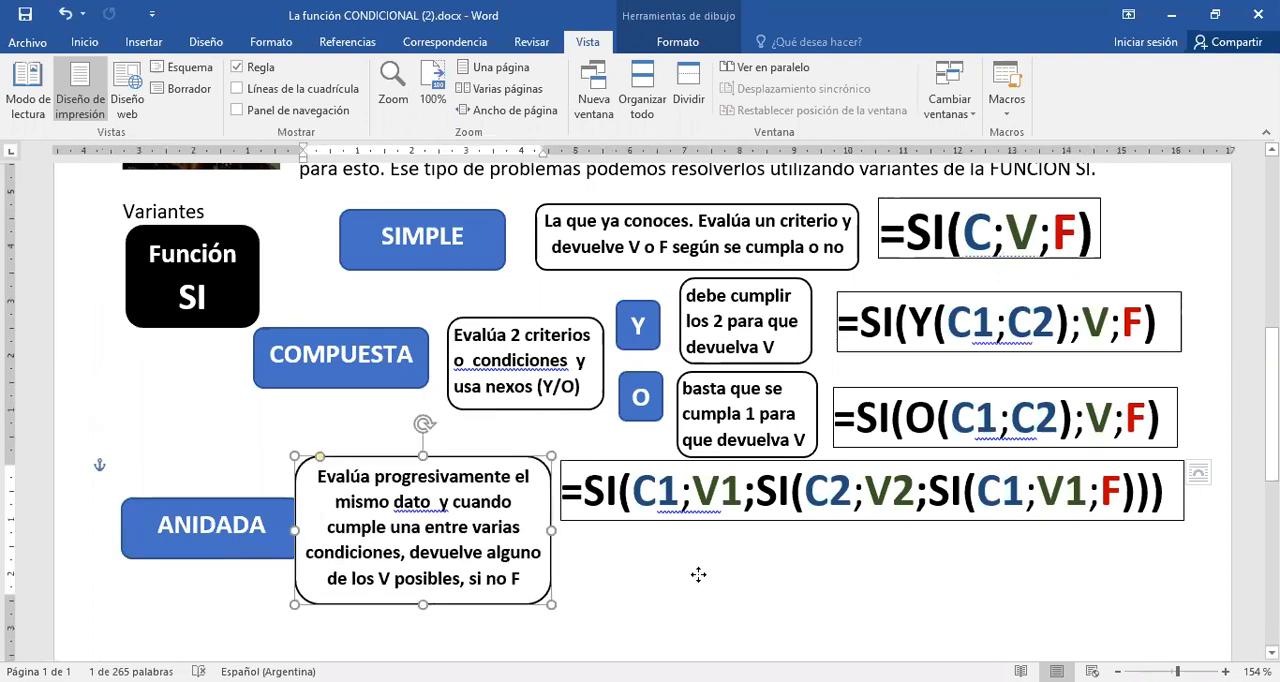
left_click_drag(700, 495, 689, 545)
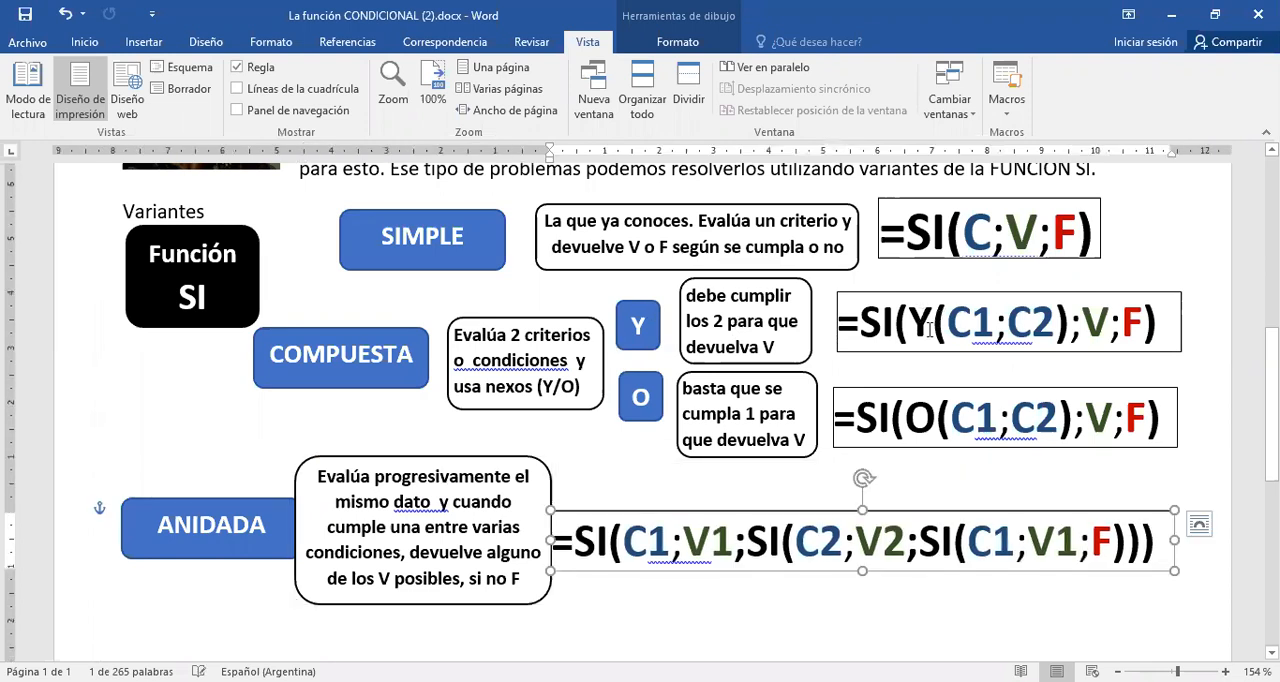
- Highlight the C1;C2 conditions and the Y in the first compound SI formula, and the O in the second one, to compare them
left_click_drag(947, 330, 1050, 334)
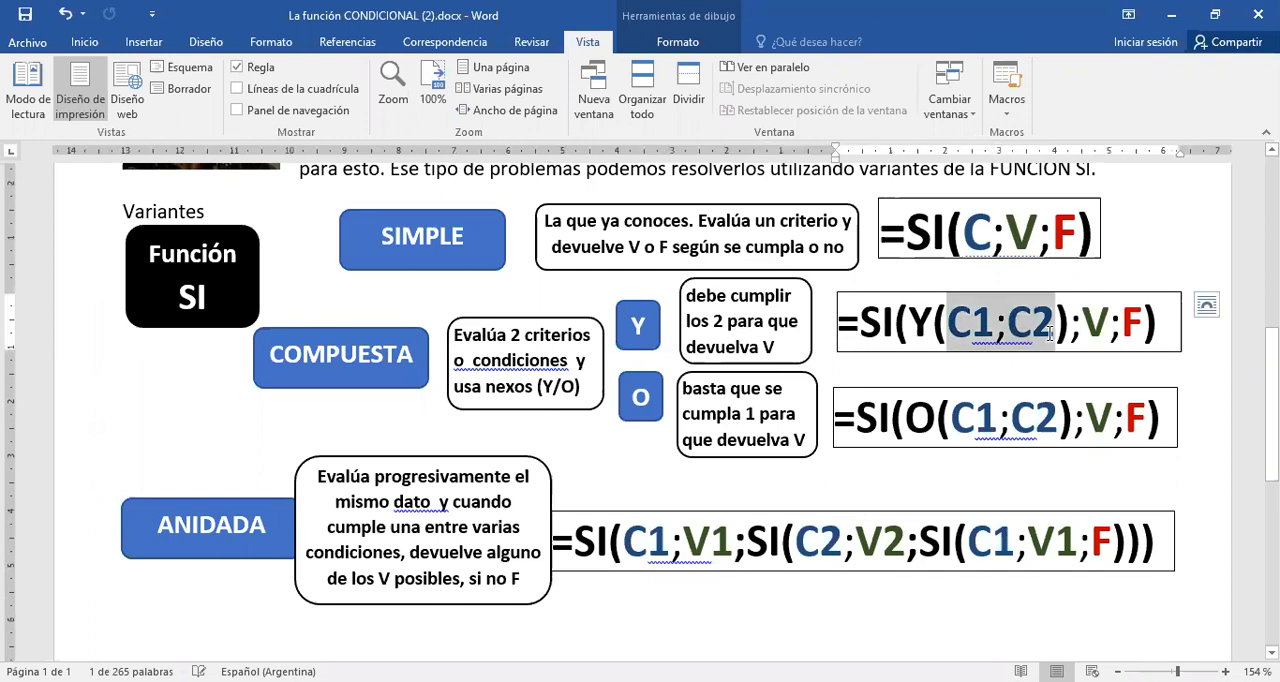
left_click(928, 324)
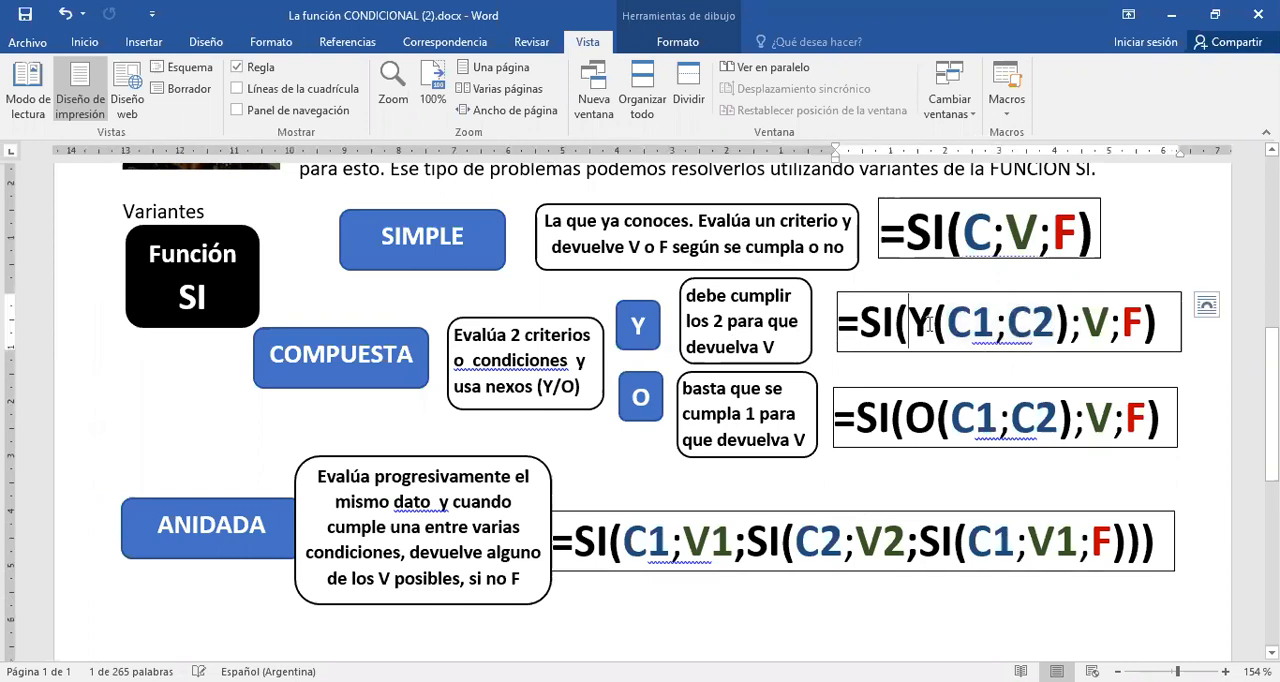
double_click(926, 328)
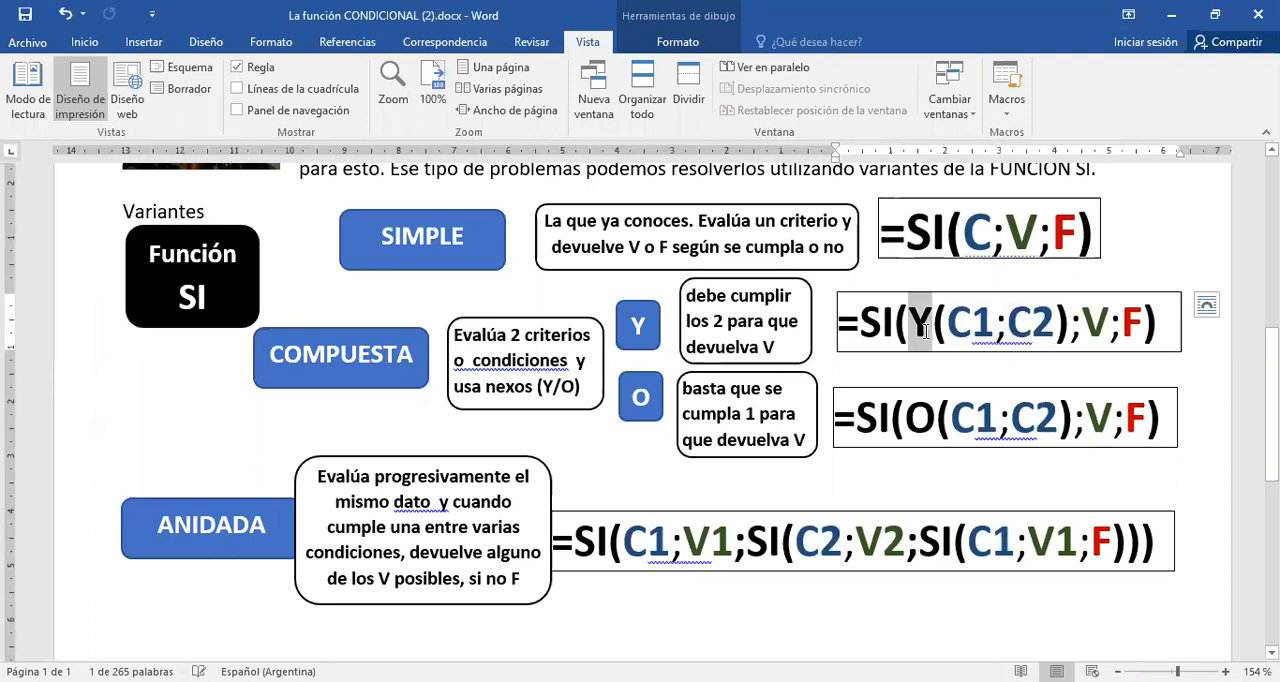
double_click(938, 419)
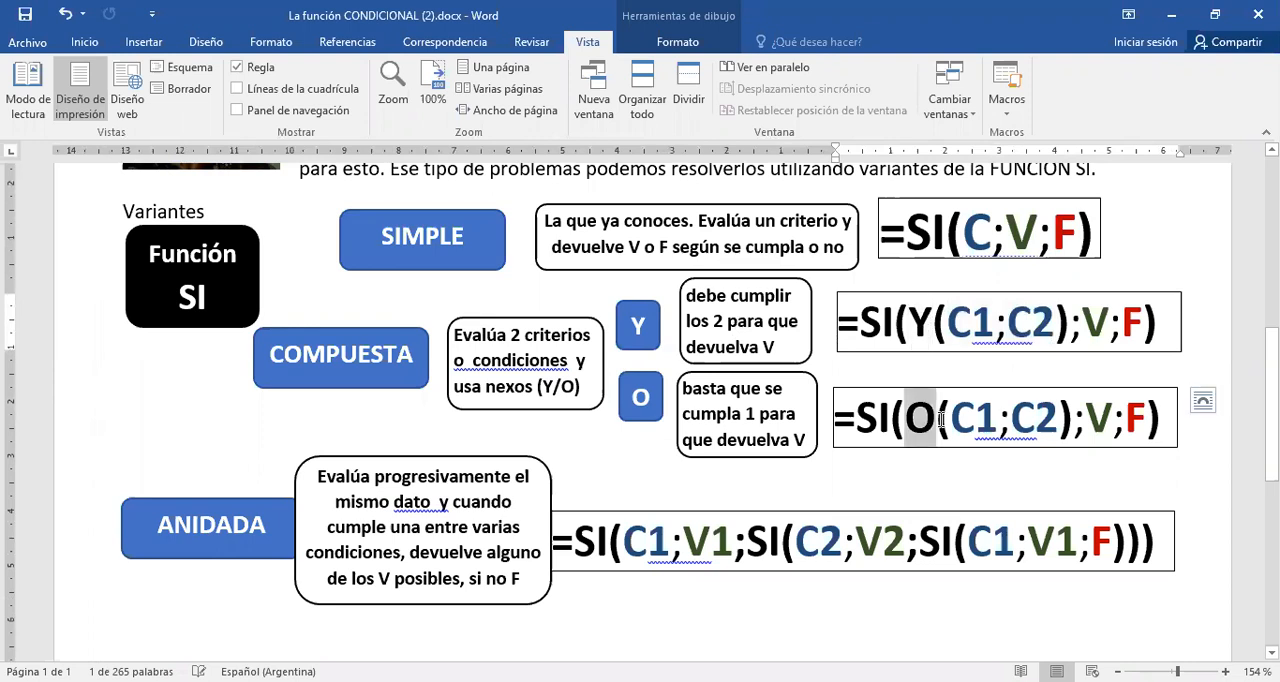